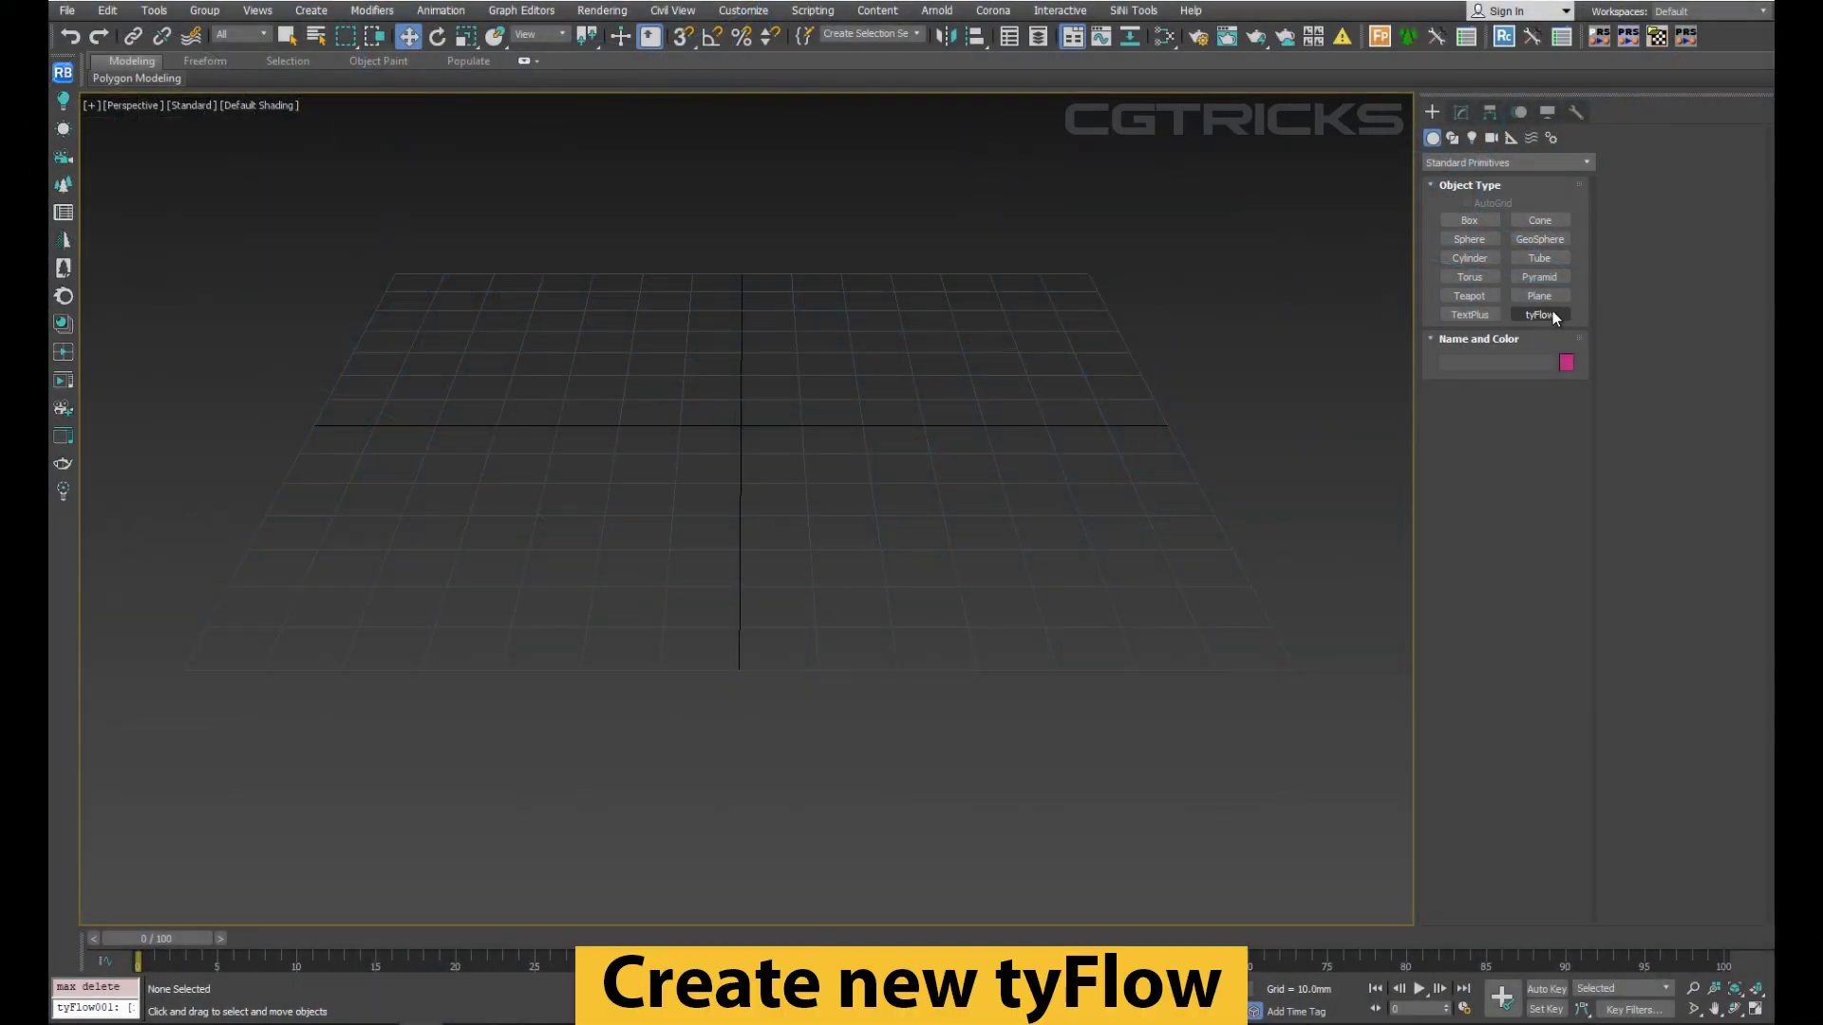
Create a new tyFlow object, tyFlow001, by dragging out its icon in the viewport.
{"action": "left_click", "coordinate": [1540, 315]}
{"action": "mouse_move", "coordinate": [1274, 822]}
{"action": "left_mouse_down"}
{"action": "mouse_move", "coordinate": [1232, 734]}
{"action": "mouse_move", "coordinate": [252, 277]}
{"action": "mouse_move", "coordinate": [1303, 762]}
{"action": "mouse_move", "coordinate": [777, 461]}
{"action": "mouse_move", "coordinate": [1205, 671]}
{"action": "mouse_move", "coordinate": [797, 323]}
{"action": "left_mouse_up"}
{"action": "right_click", "coordinate": [1234, 759]}
{"action": "mouse_move", "coordinate": [798, 323]}
{"action": "middle_mouse_down", "text": "alt"}
{"action": "mouse_move", "coordinate": [638, 481]}
{"action": "mouse_move", "coordinate": [834, 598]}
{"action": "mouse_move", "coordinate": [806, 651]}
{"action": "middle_mouse_up", "text": "alt"}
Move the tyFlow icon to the lower right of the grid.
{"action": "left_click", "coordinate": [743, 622]}
{"action": "left_click", "coordinate": [830, 444]}
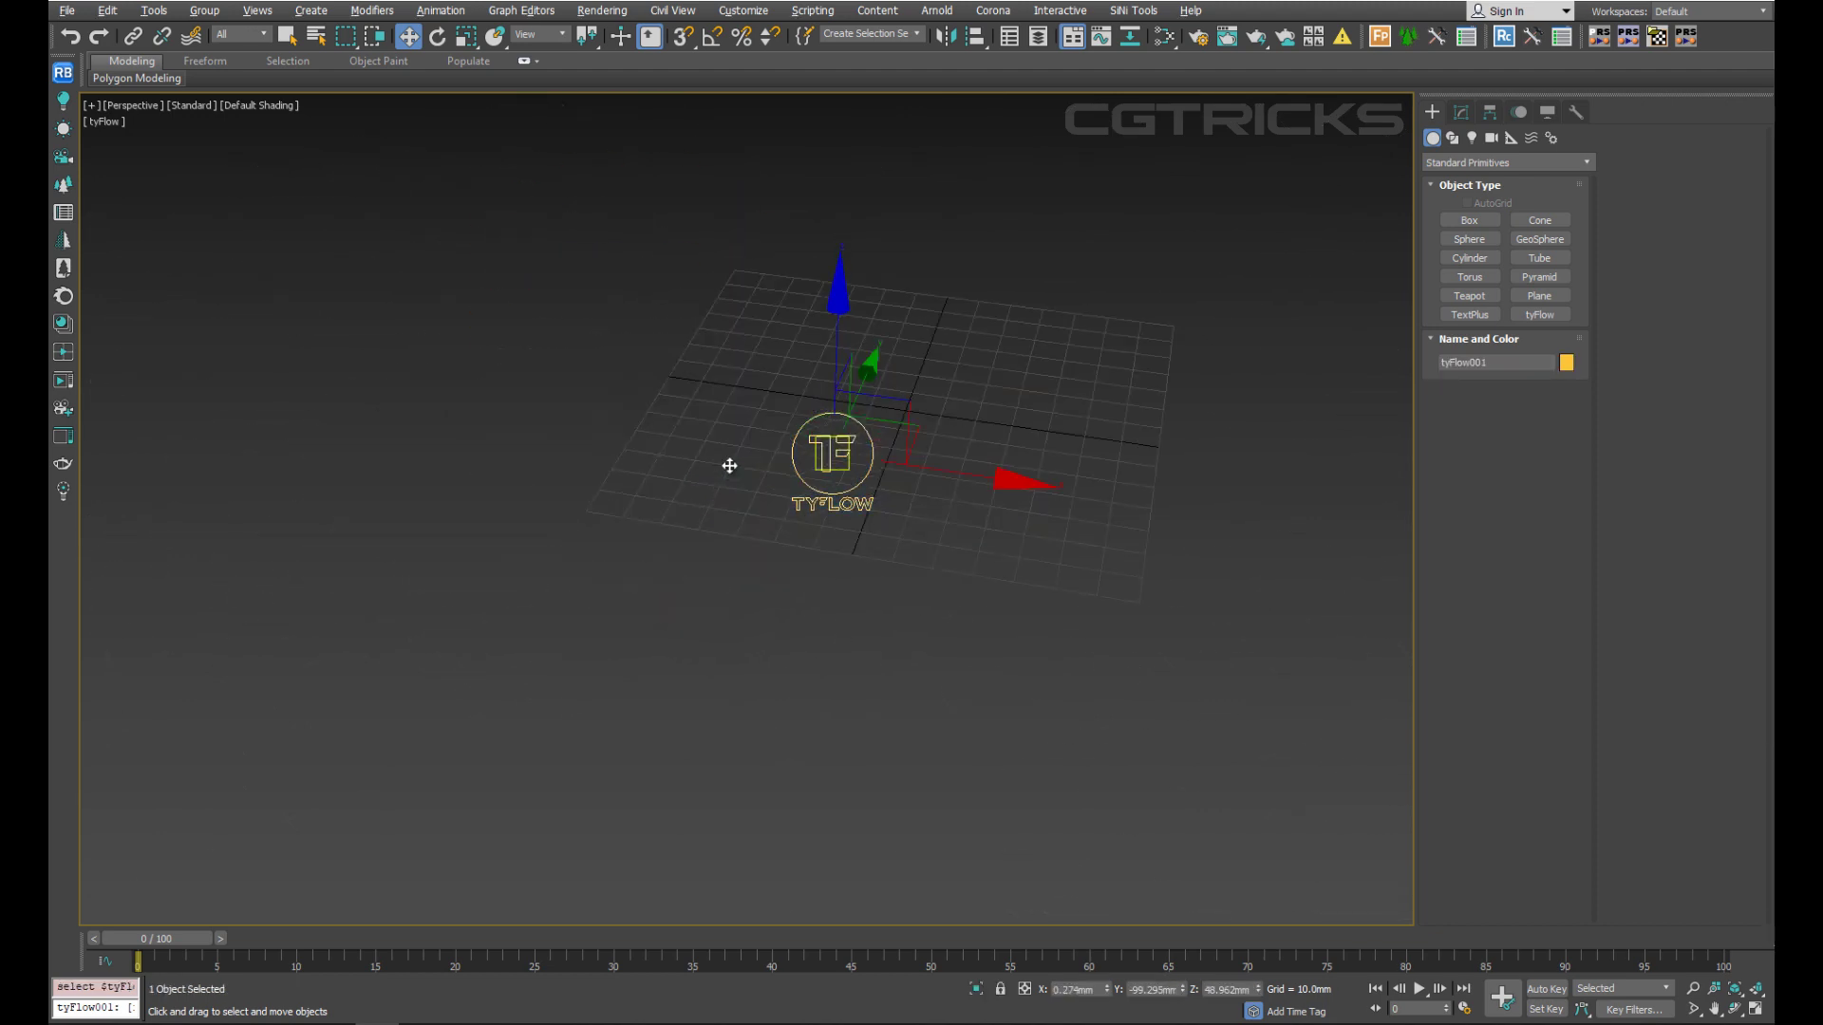
{"action": "mouse_move", "coordinate": [728, 464]}
{"action": "middle_mouse_down", "text": "alt"}
{"action": "mouse_move", "coordinate": [593, 397]}
{"action": "mouse_move", "coordinate": [785, 455]}
{"action": "middle_mouse_up", "text": "alt"}
{"action": "mouse_move", "coordinate": [785, 455]}
{"action": "left_mouse_down"}
{"action": "mouse_move", "coordinate": [1120, 570]}
{"action": "mouse_move", "coordinate": [1310, 492]}
{"action": "left_mouse_up"}
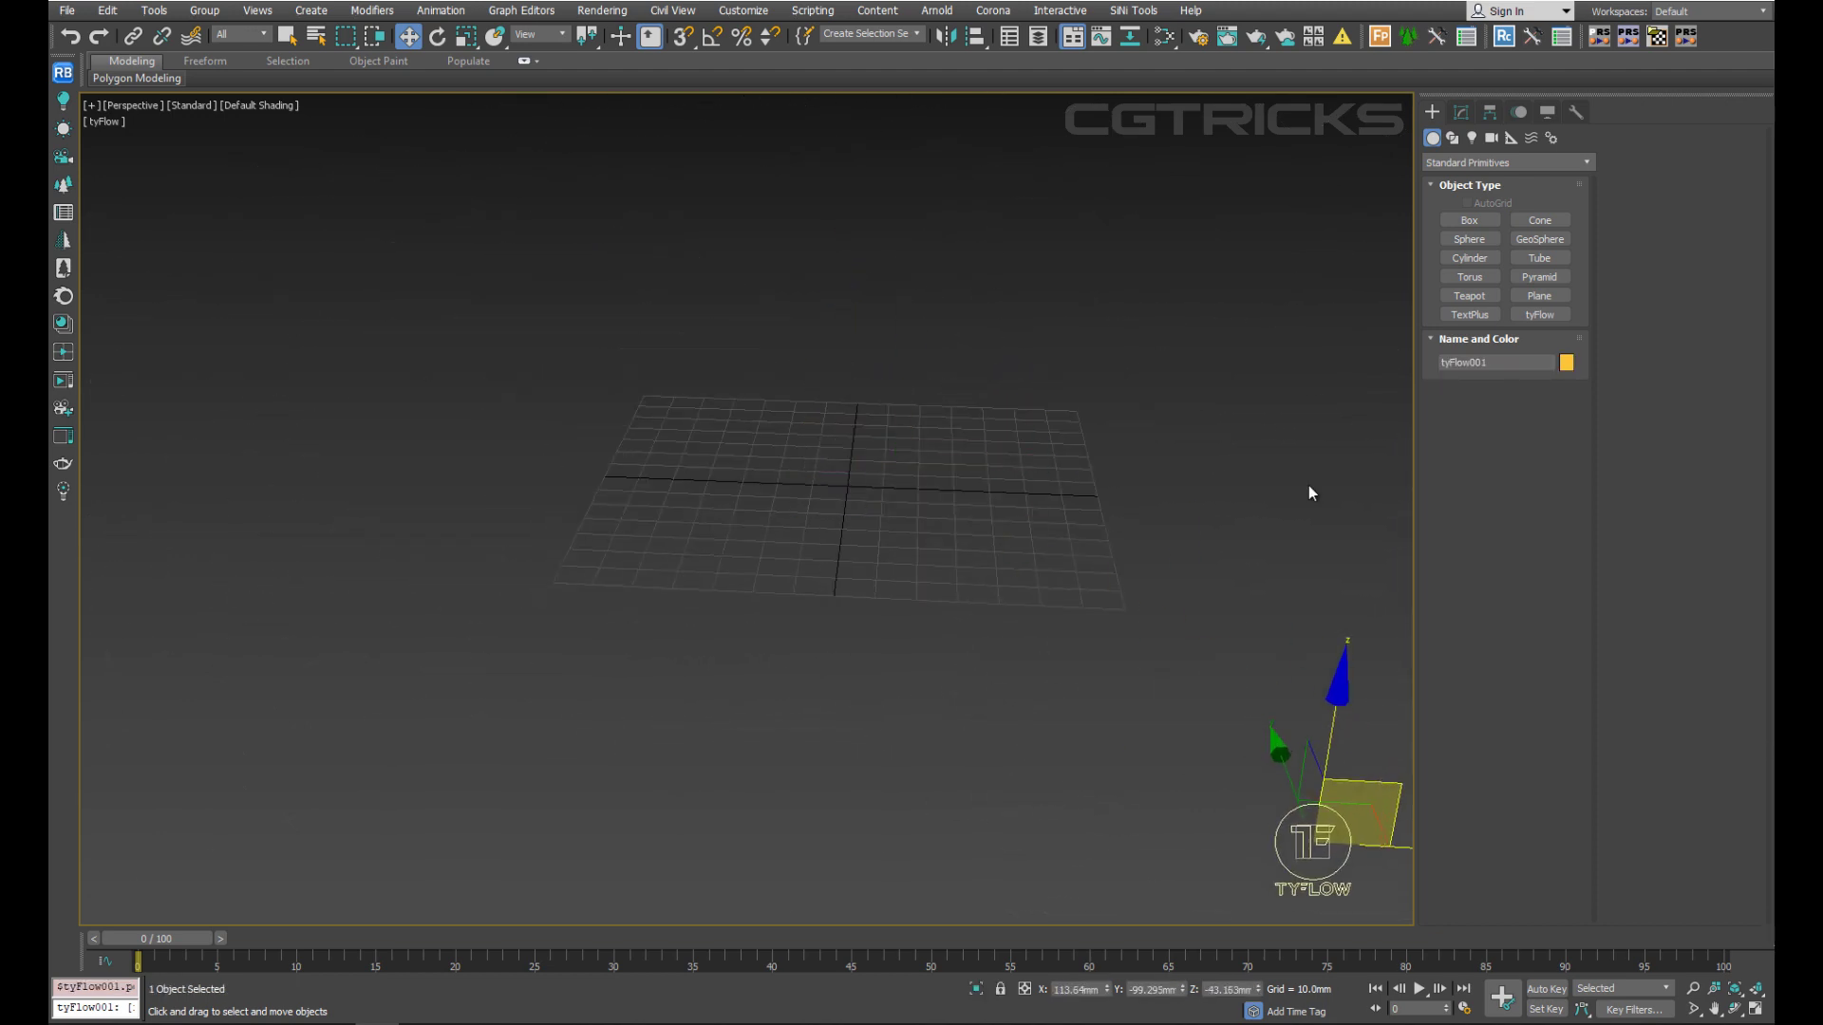
{"action": "mouse_move", "coordinate": [1296, 823]}
{"action": "middle_mouse_down"}
{"action": "mouse_move", "coordinate": [1215, 728]}
{"action": "mouse_move", "coordinate": [1262, 721]}
{"action": "middle_mouse_up"}
Enlarge the tyFlow icon to 17.344 and turn on Show Name in the viewport.
{"action": "left_click", "coordinate": [1462, 112]}
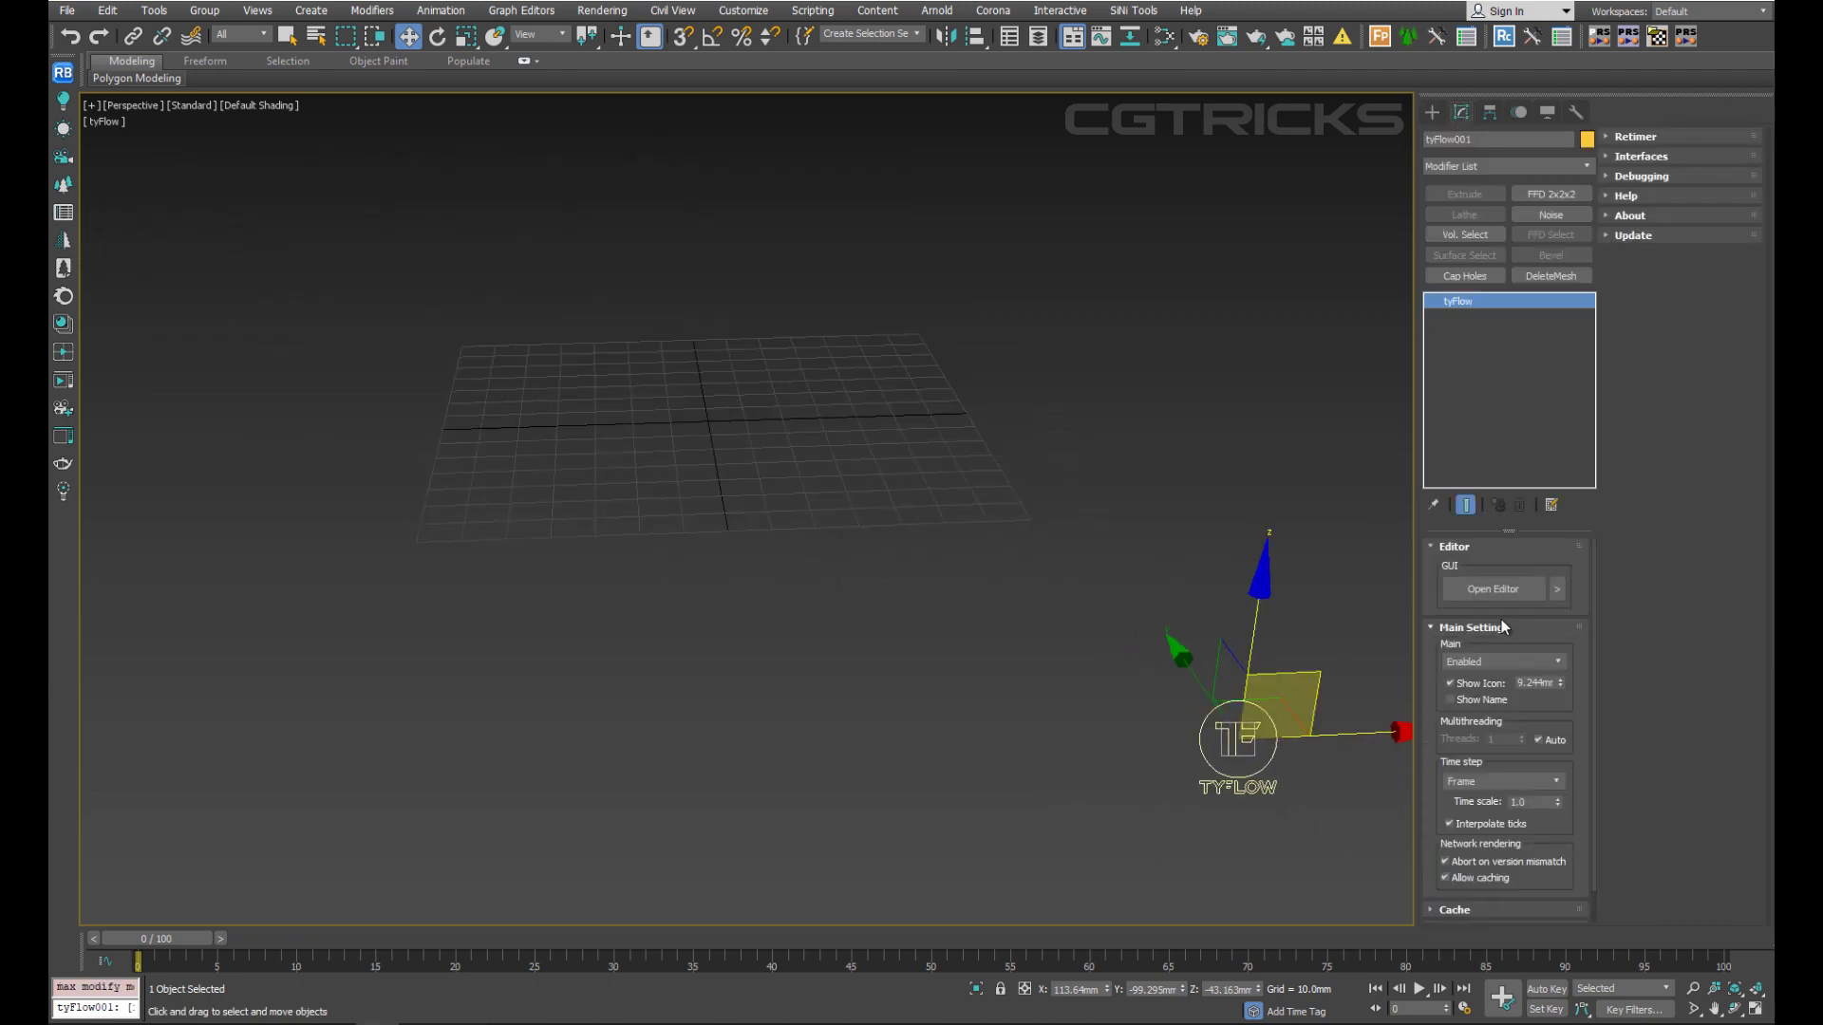
{"action": "left_click", "coordinate": [1471, 684]}
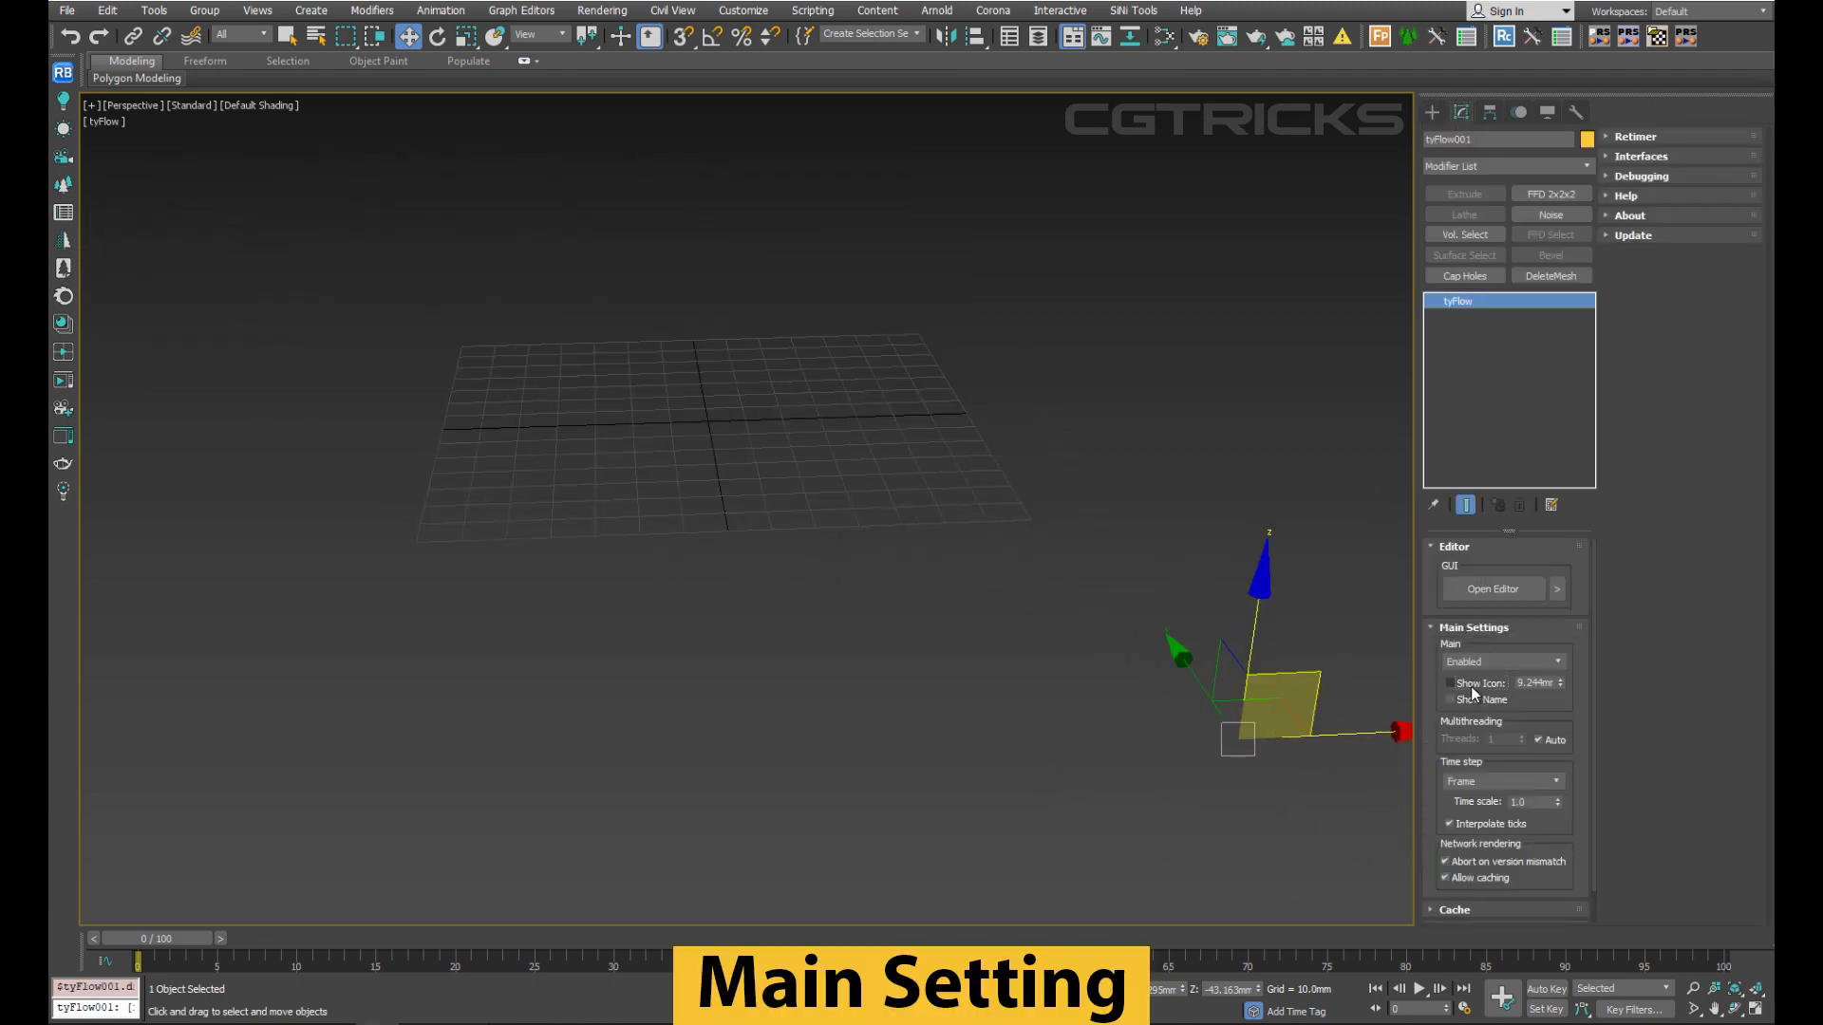
{"action": "left_click", "coordinate": [1472, 686]}
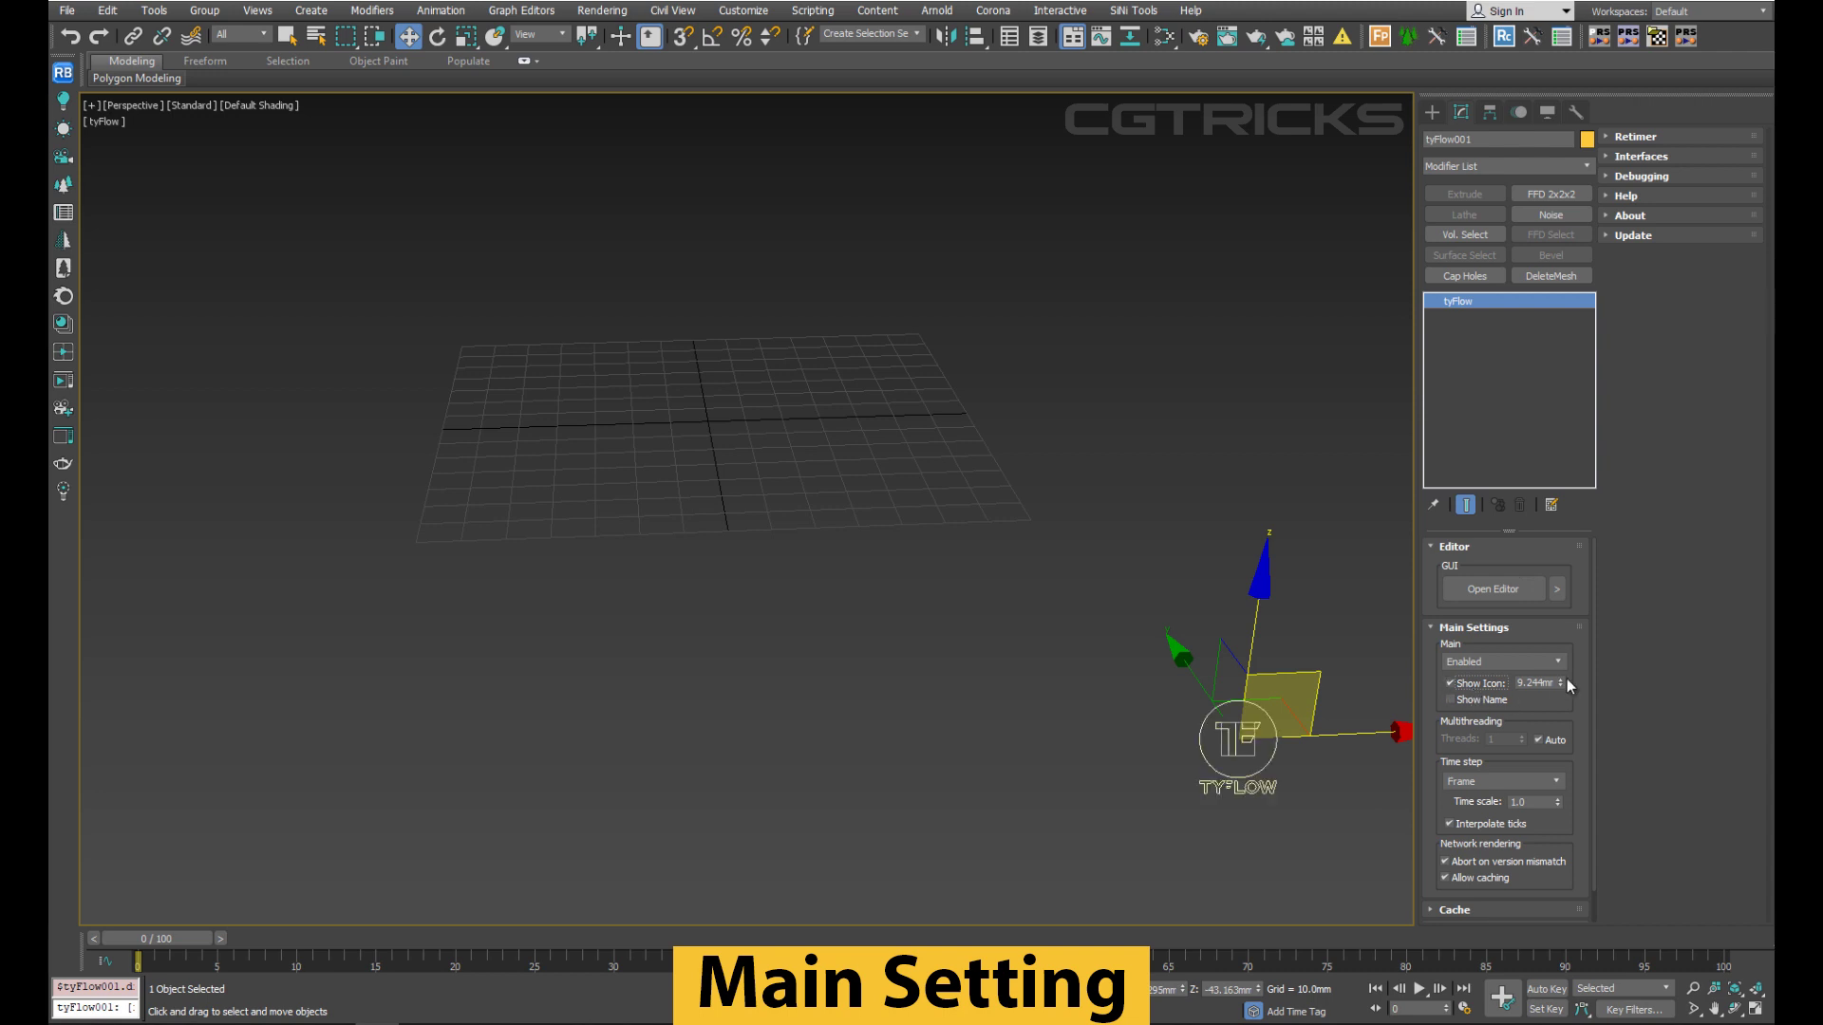
{"action": "left_click_drag", "start_coordinate": [1560, 680], "coordinate": [1560, 617]}
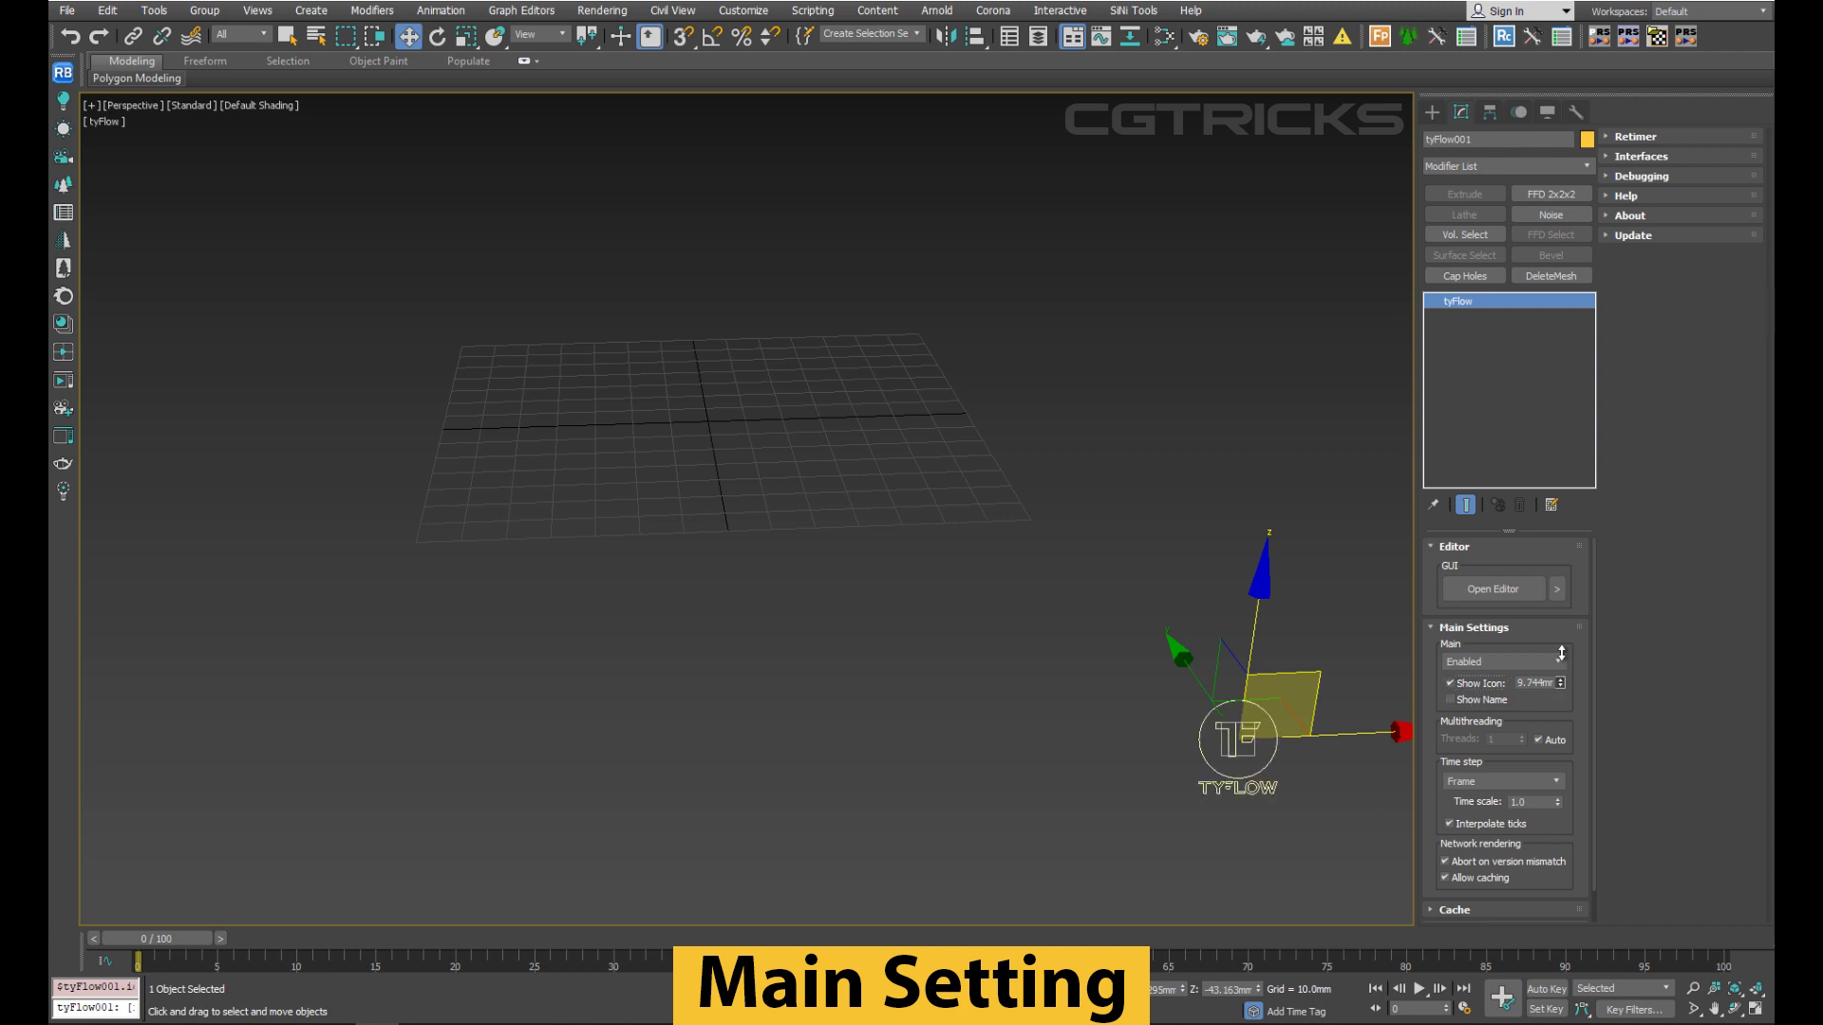
{"action": "left_click", "coordinate": [1491, 708]}
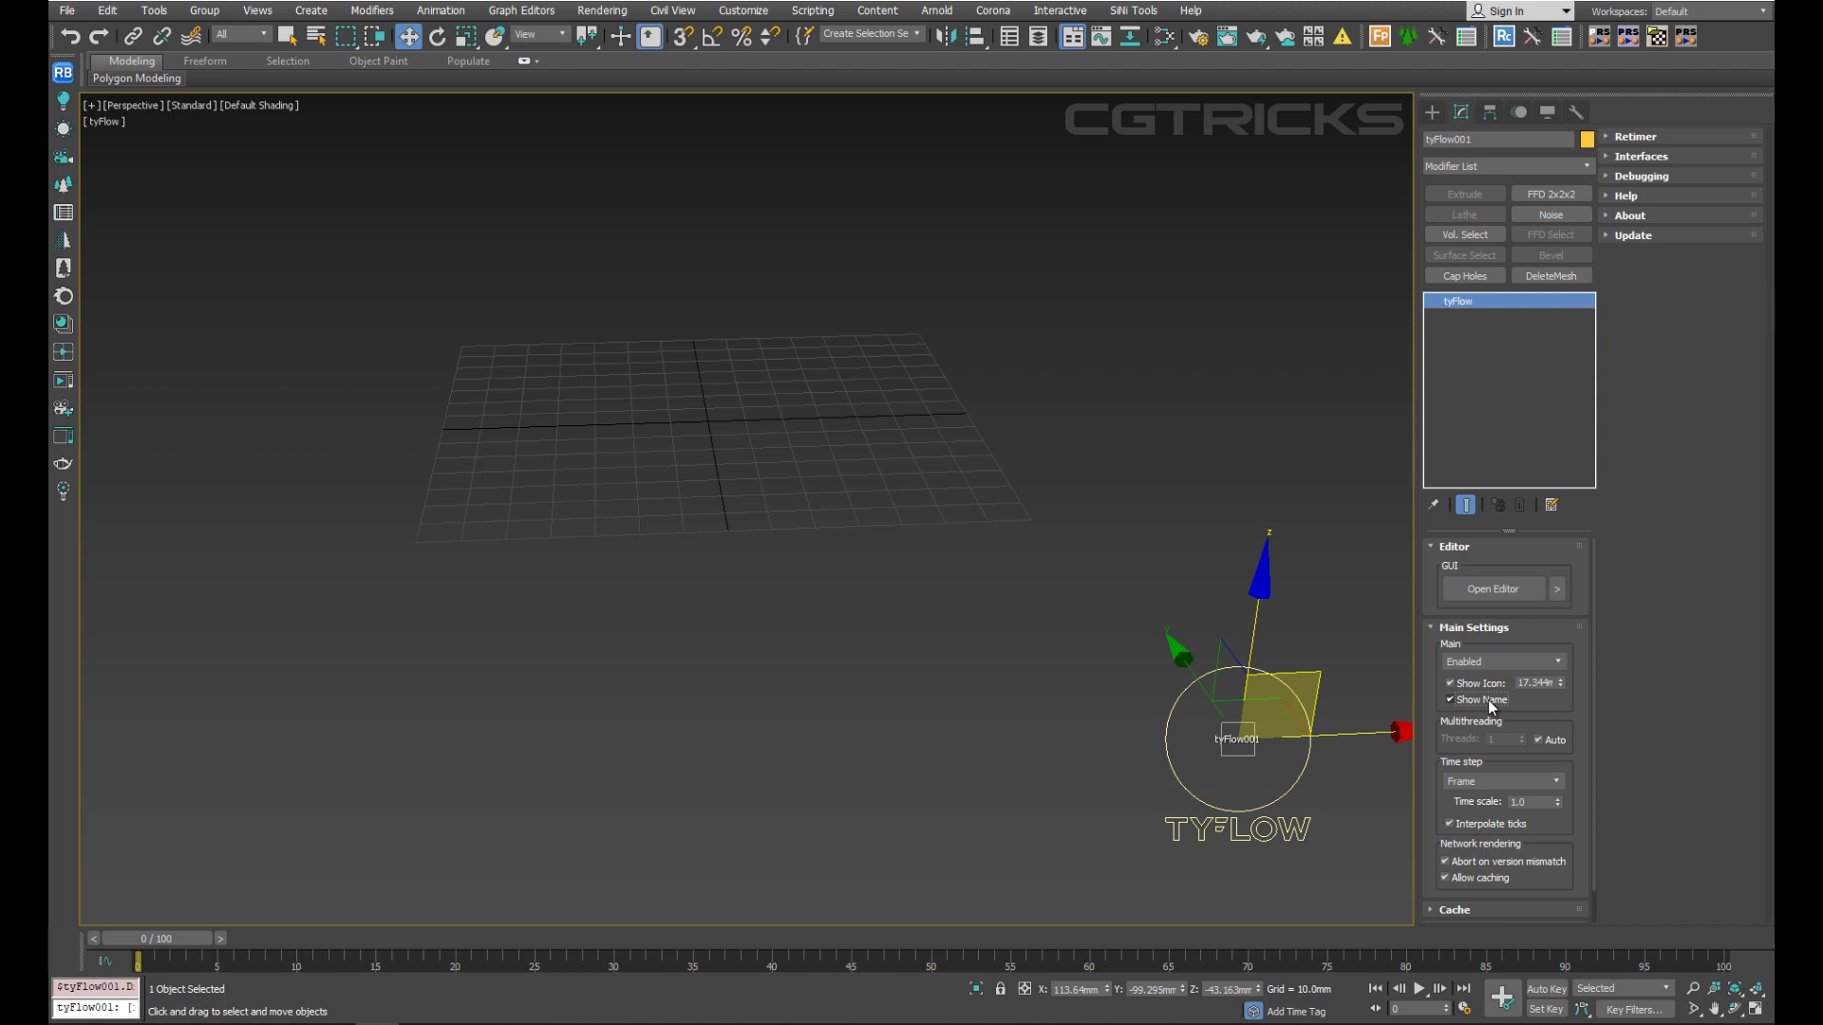
Rename the tyFlow object to tyFlow005.
{"action": "left_click", "coordinate": [1473, 140]}
{"action": "type", "text": "5"}
{"action": "key", "text": "Return"}
{"action": "middle_click_drag", "start_coordinate": [1318, 763], "coordinate": [1311, 767]}
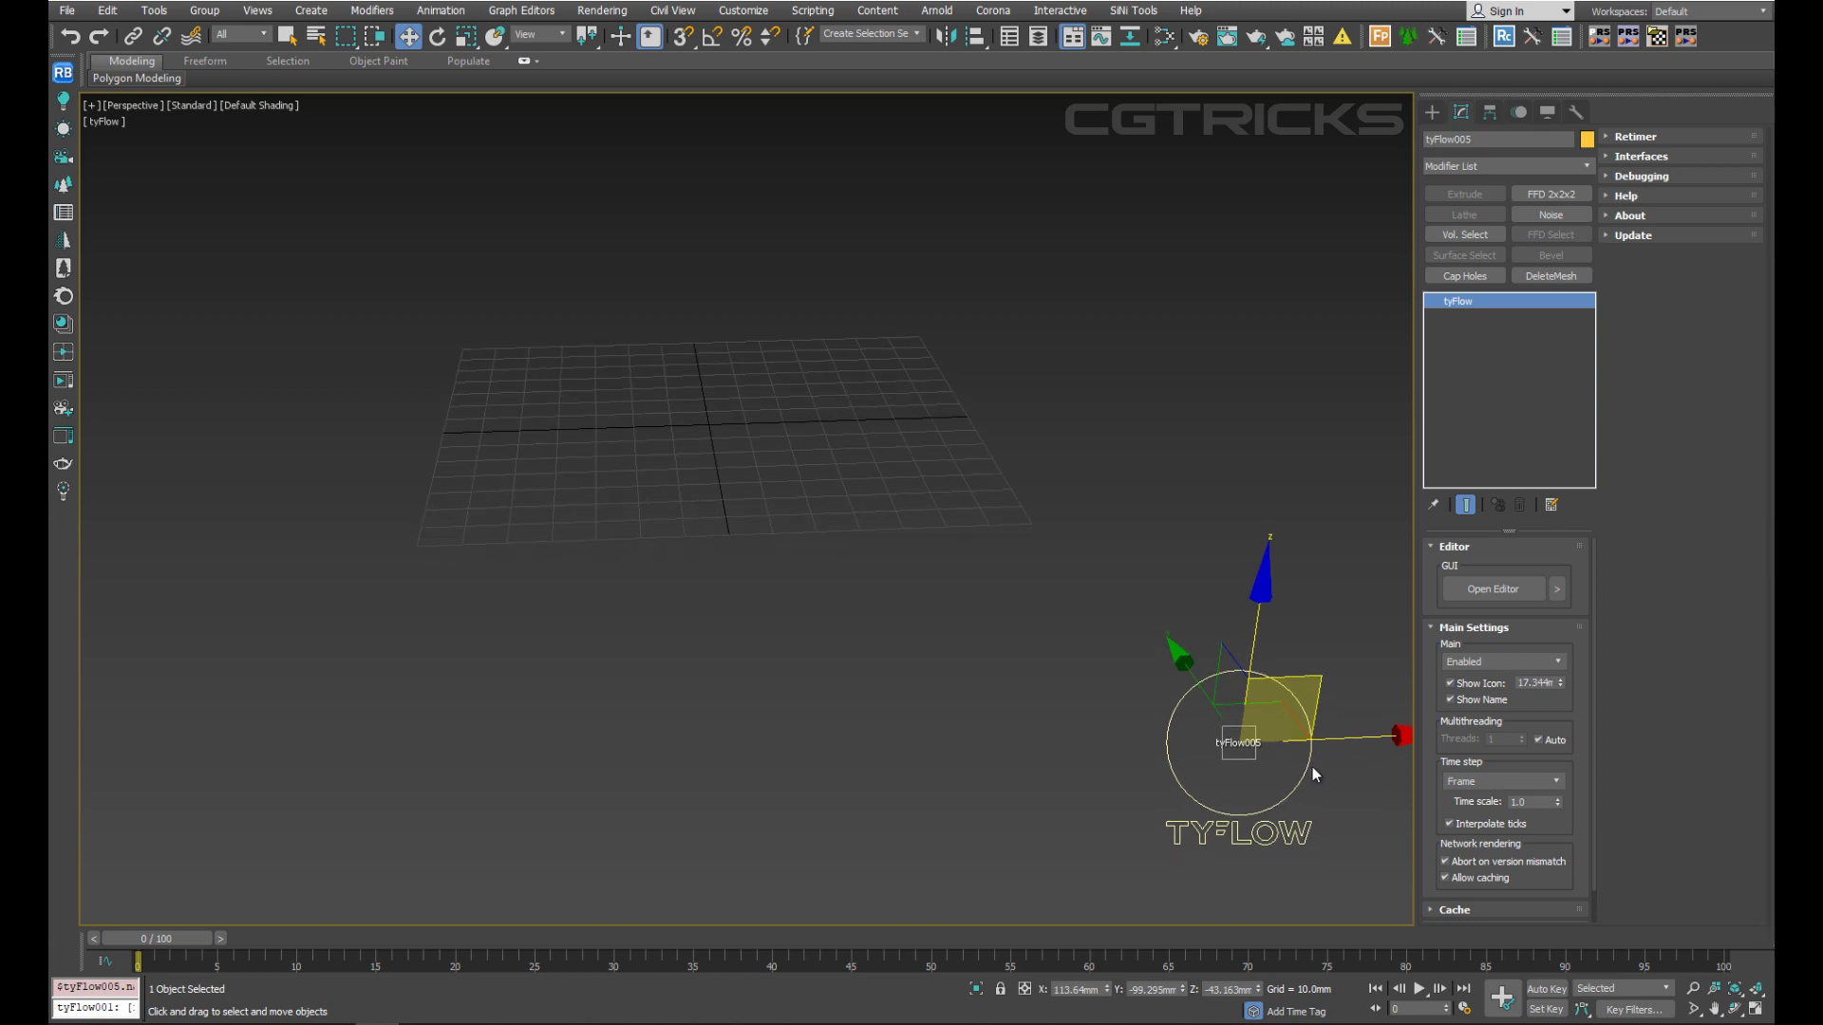
Open and resize the tyFlow Editor, then create Event_001 with a Birth operator.
{"action": "left_click", "coordinate": [1484, 590]}
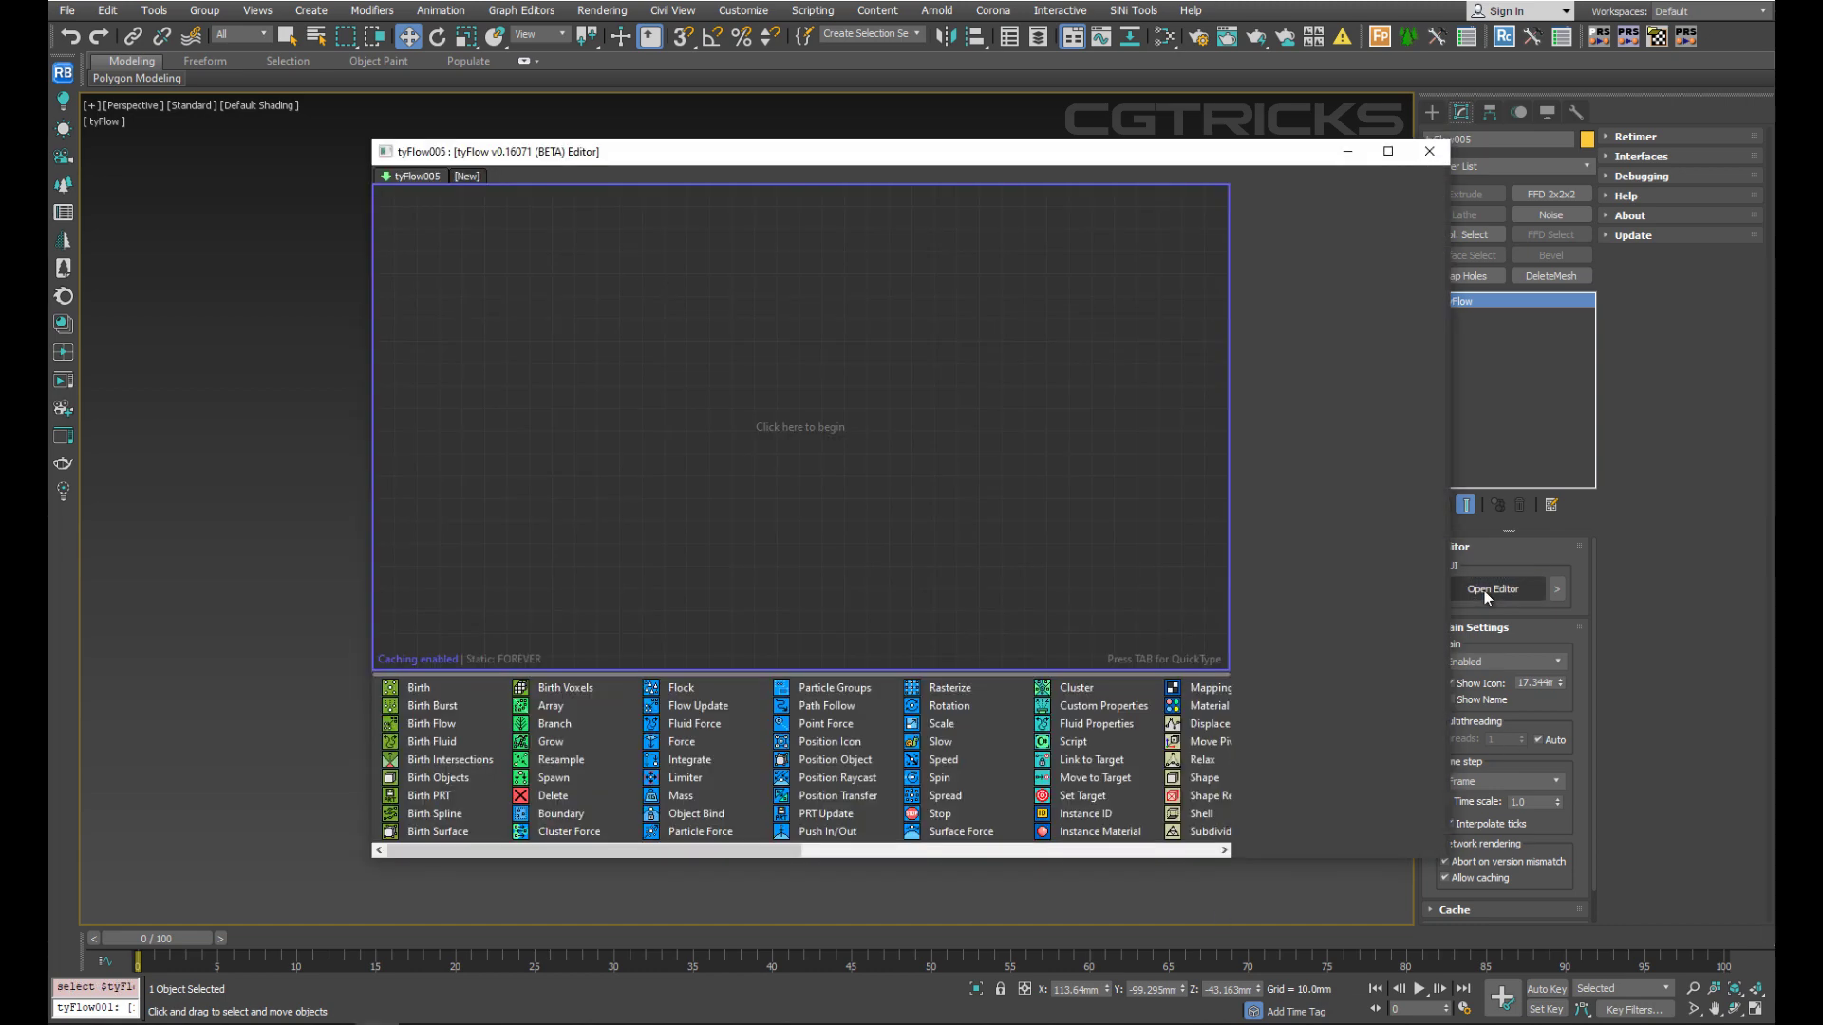
{"action": "left_click_drag", "start_coordinate": [916, 138], "coordinate": [870, 112]}
{"action": "mouse_move", "coordinate": [324, 387]}
{"action": "left_mouse_down"}
{"action": "mouse_move", "coordinate": [776, 388]}
{"action": "mouse_move", "coordinate": [434, 387]}
{"action": "left_mouse_up"}
{"action": "left_click_drag", "start_coordinate": [940, 128], "coordinate": [893, 152]}
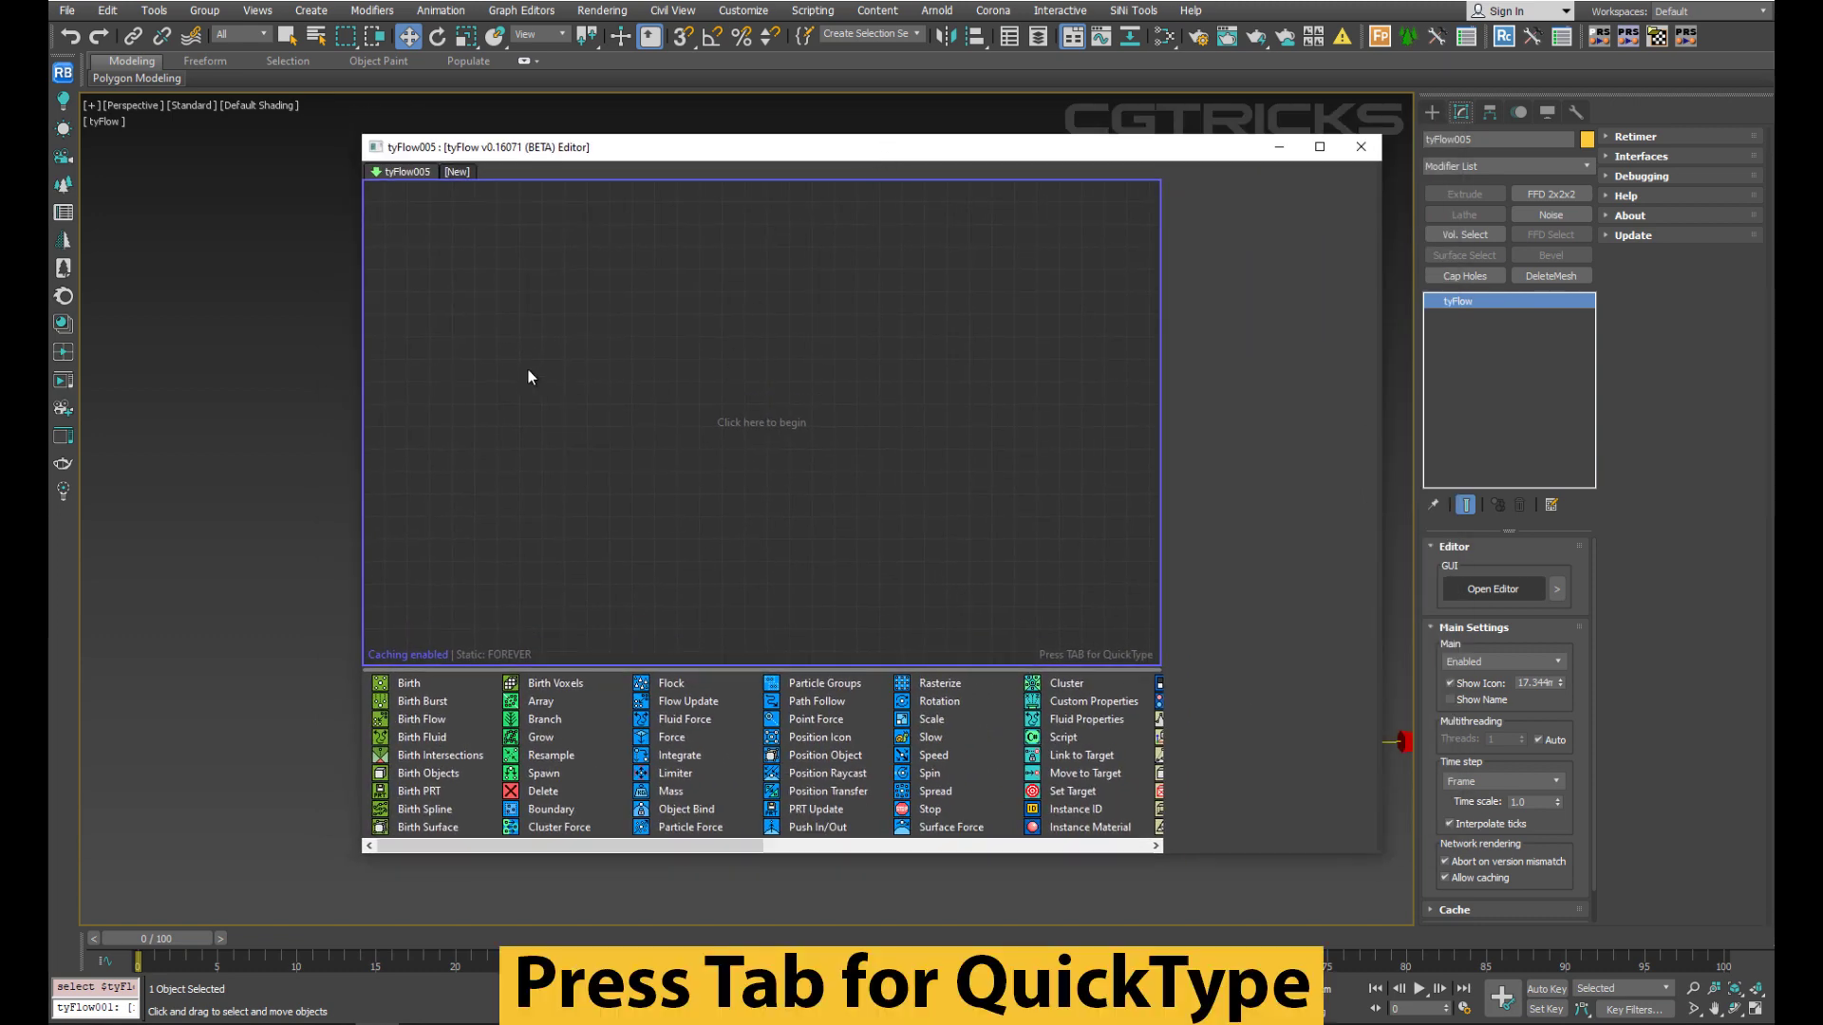
{"action": "key", "text": "Tab"}
{"action": "type", "text": "birth"}
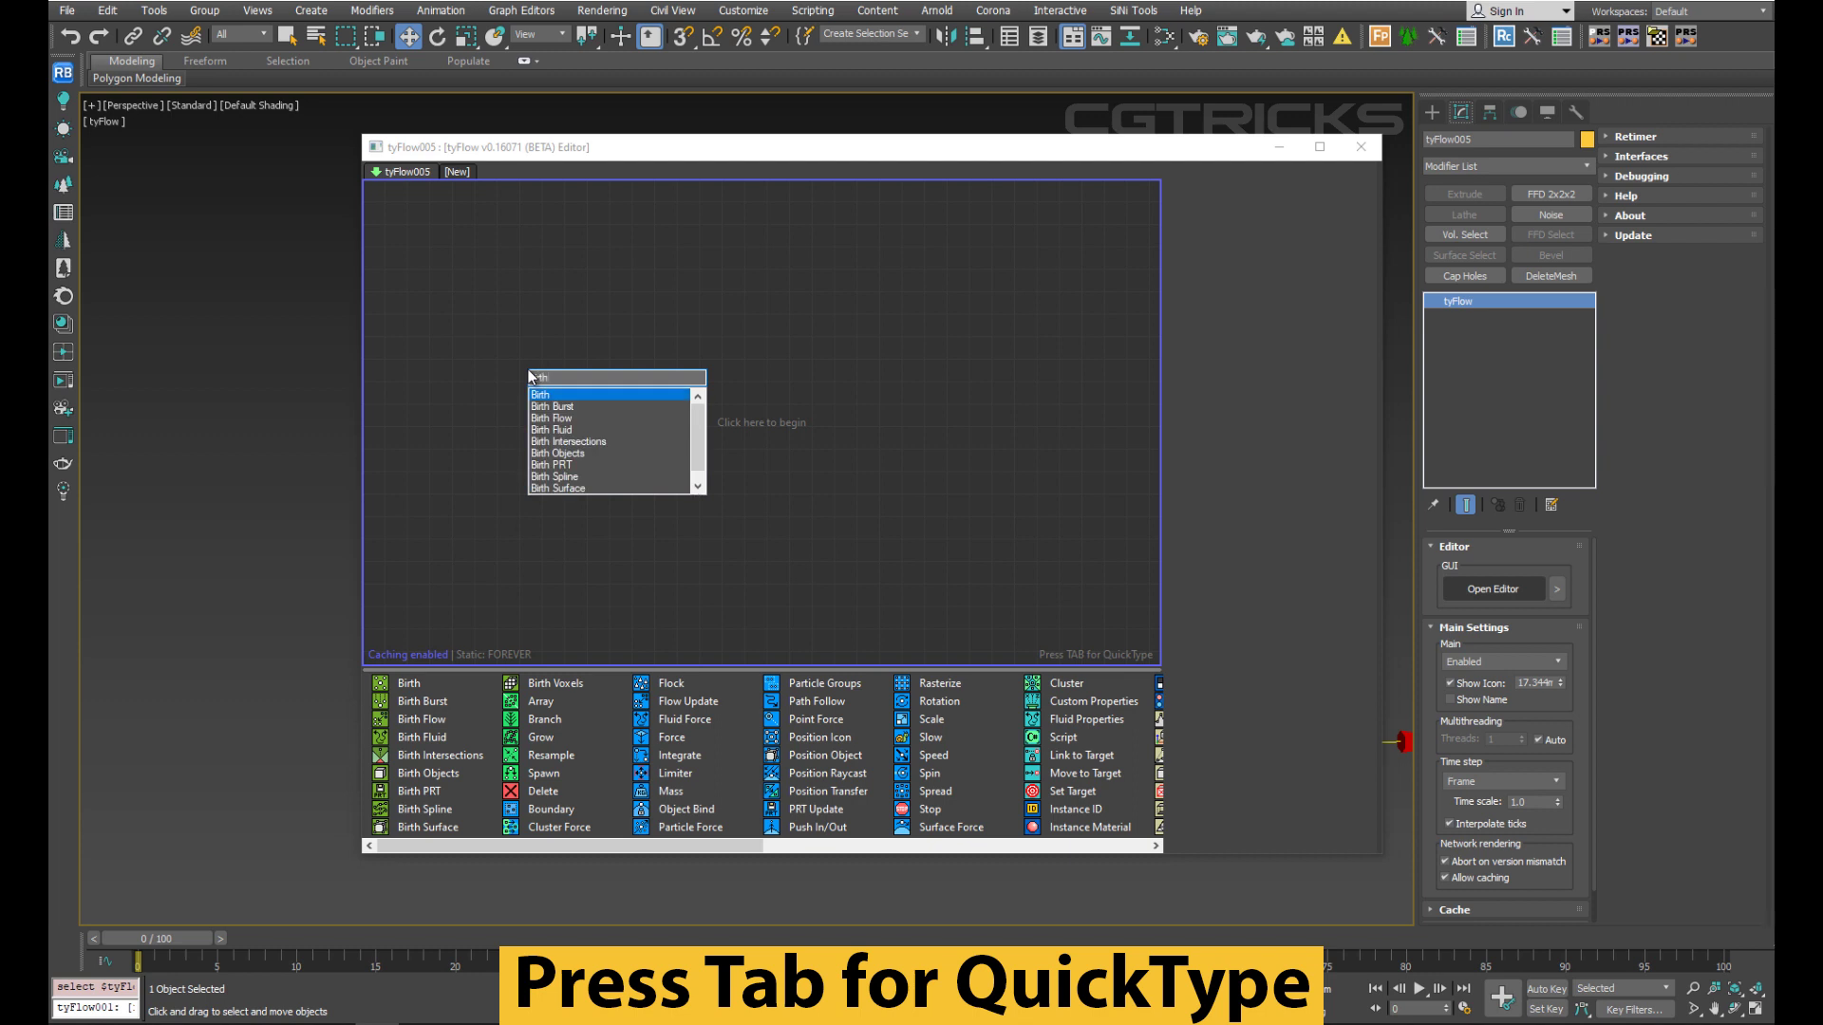
{"action": "left_click", "coordinate": [560, 394]}
{"action": "left_click_drag", "start_coordinate": [589, 371], "coordinate": [675, 332]}
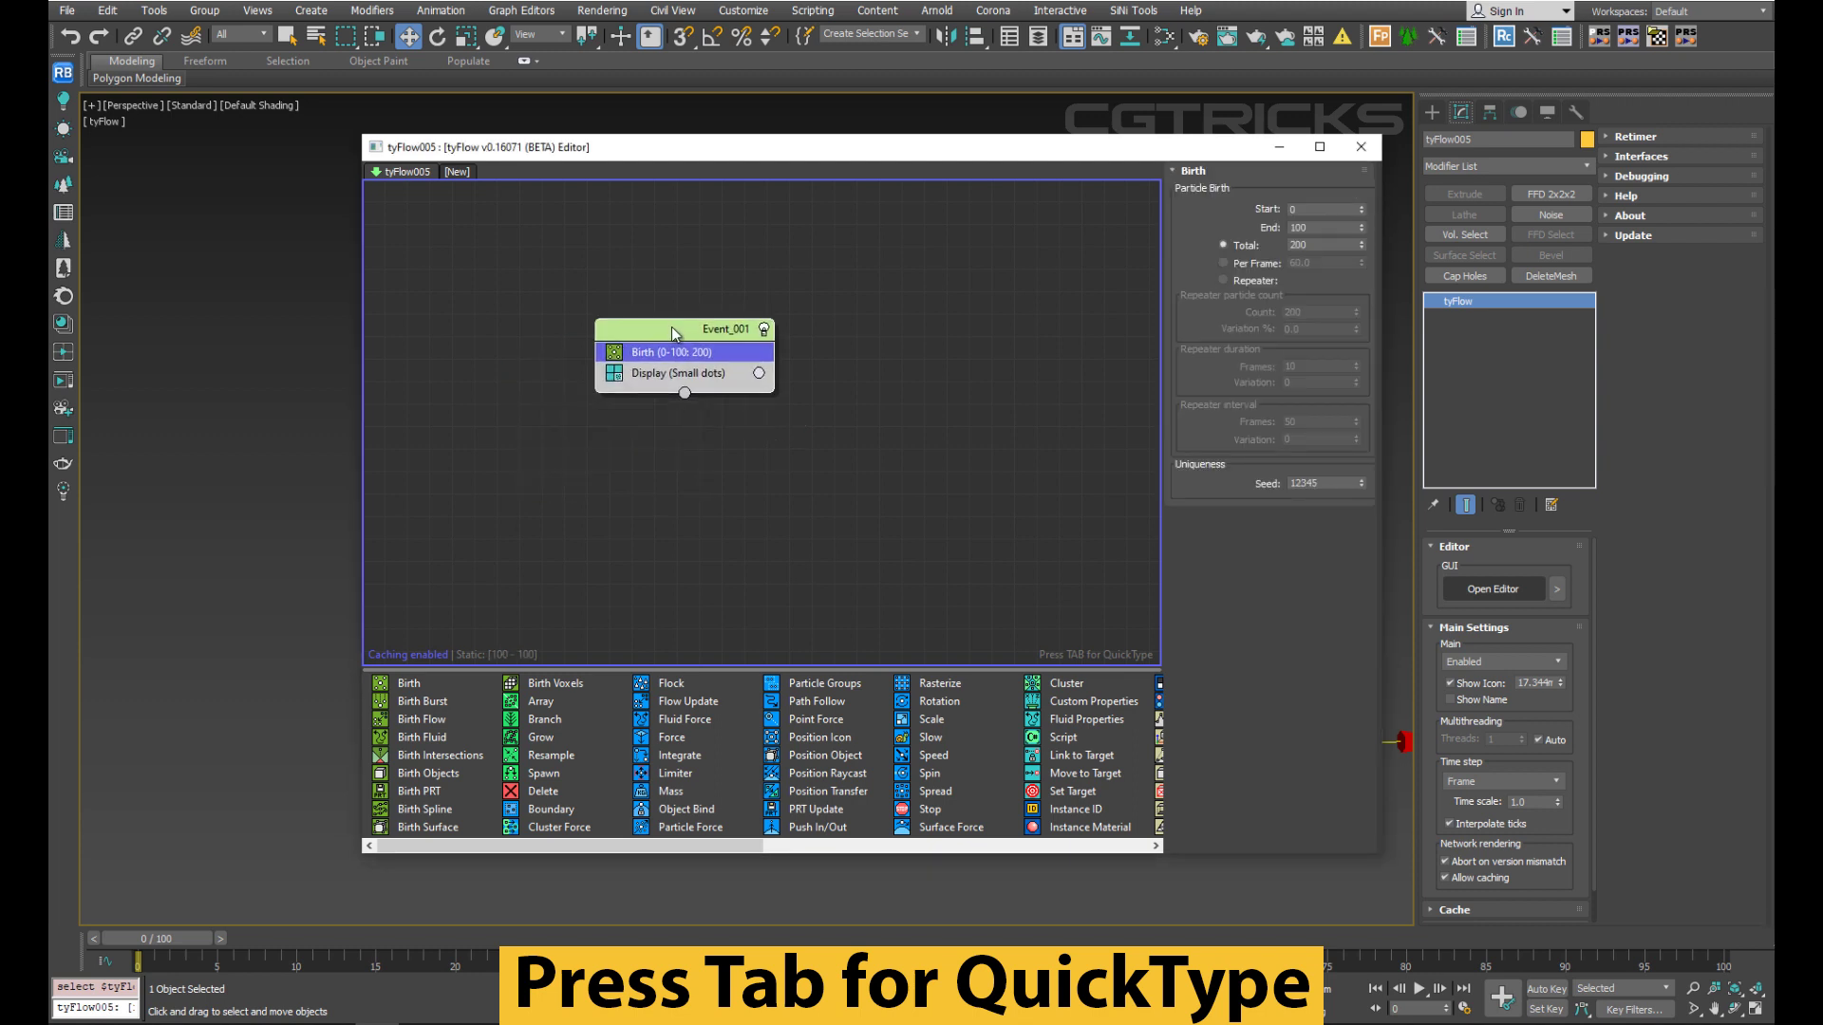
Add Position Icon, Array and Actor Convert operators to Event_001.
{"action": "key", "text": "Tab"}
{"action": "type", "text": "position"}
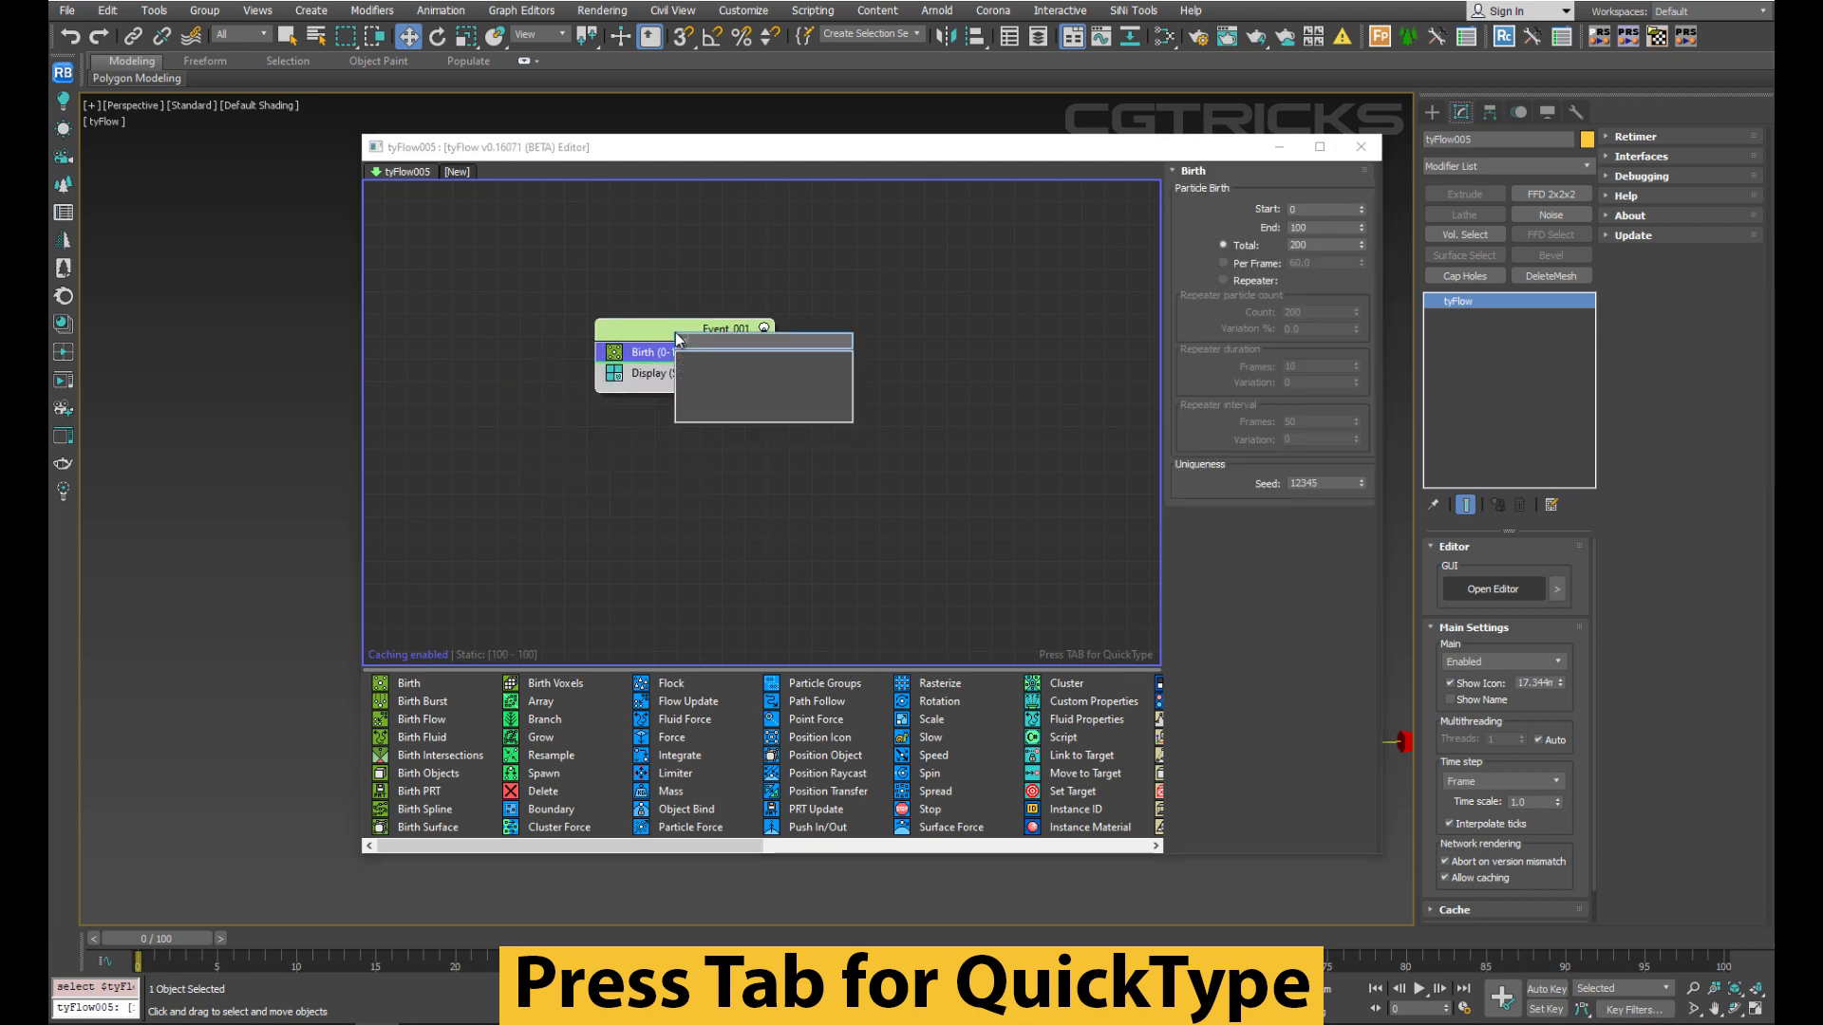
{"action": "left_click", "coordinate": [700, 380]}
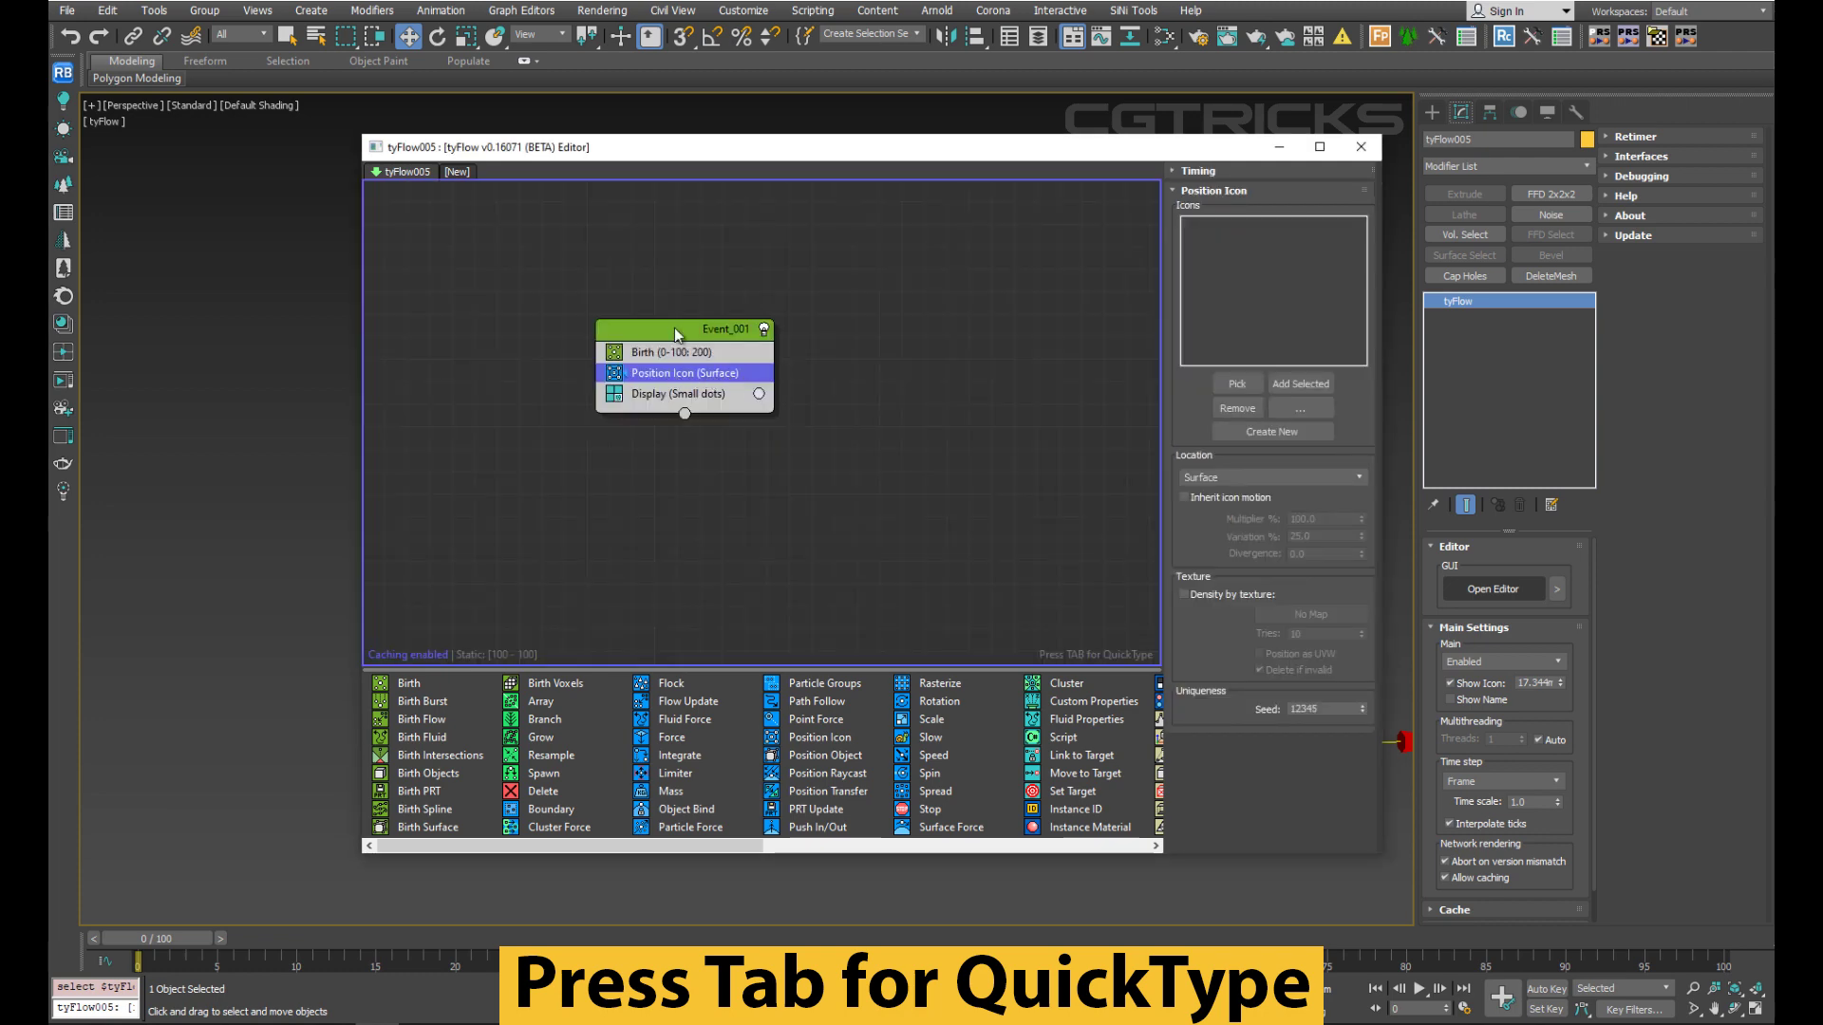
{"action": "left_click_drag", "start_coordinate": [676, 332], "coordinate": [654, 338]}
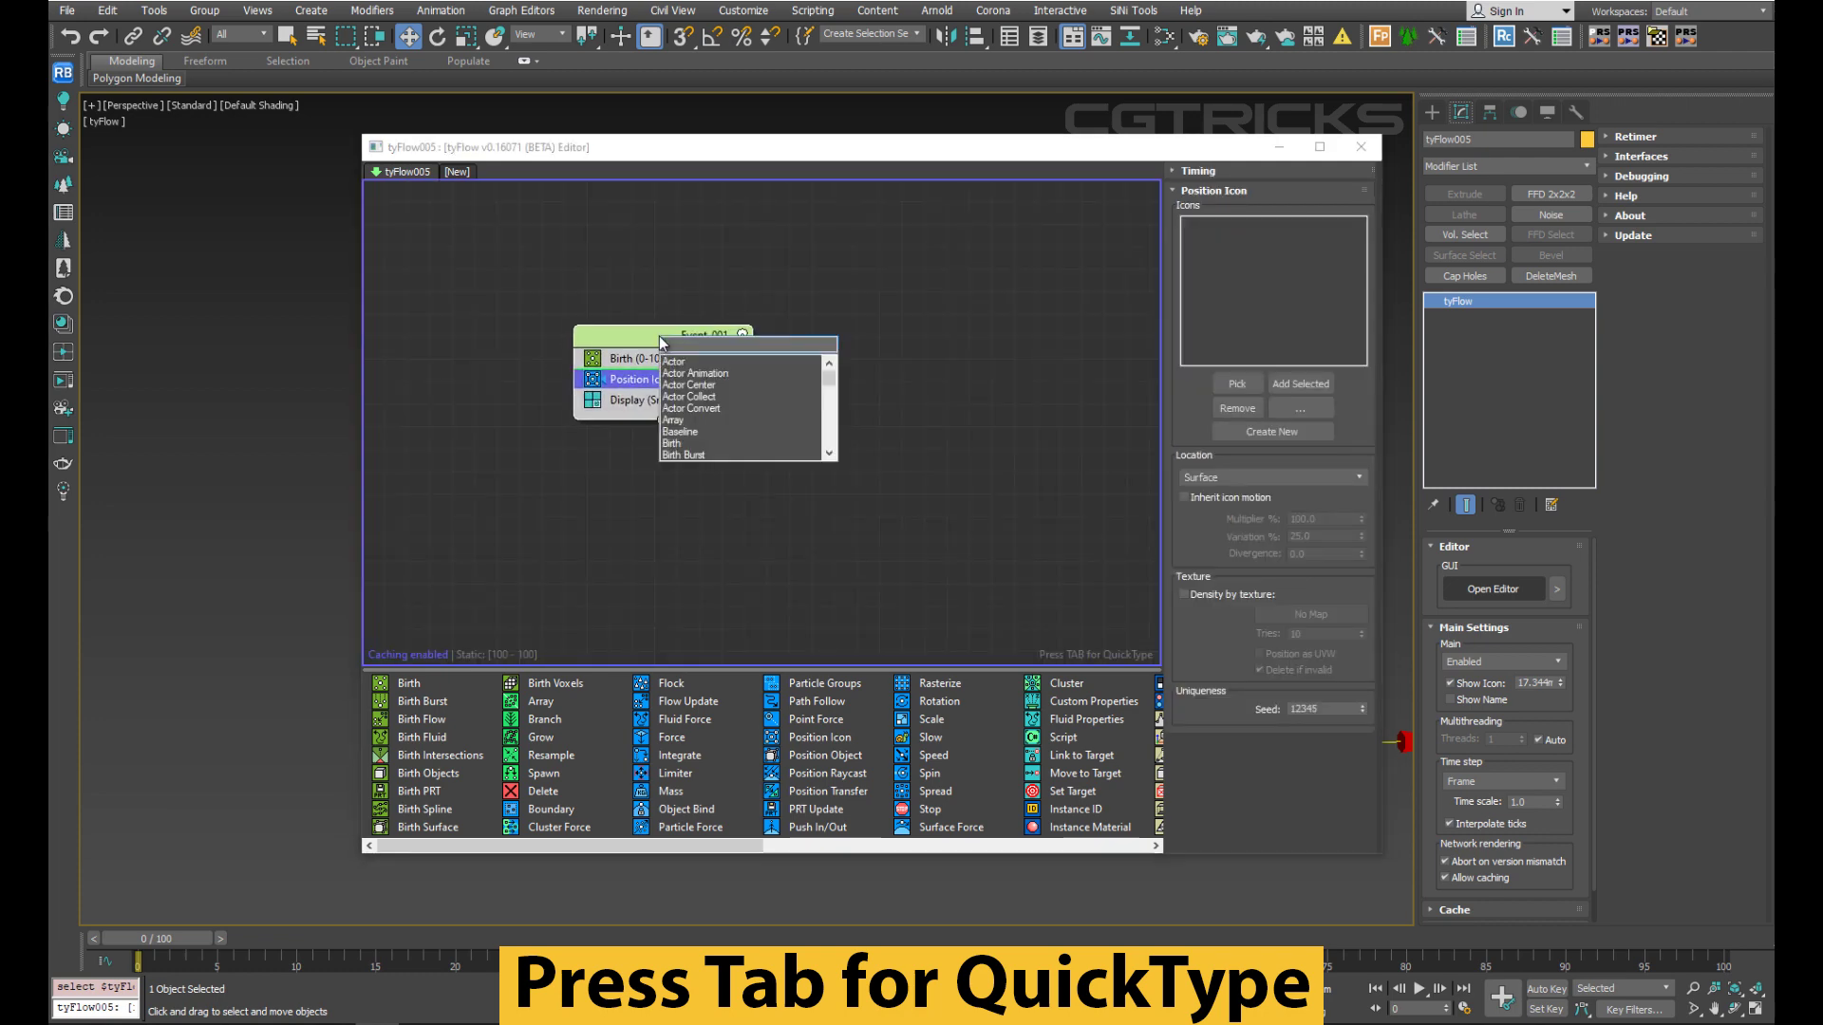
{"action": "key", "text": "Tab"}
{"action": "left_click", "coordinate": [674, 419]}
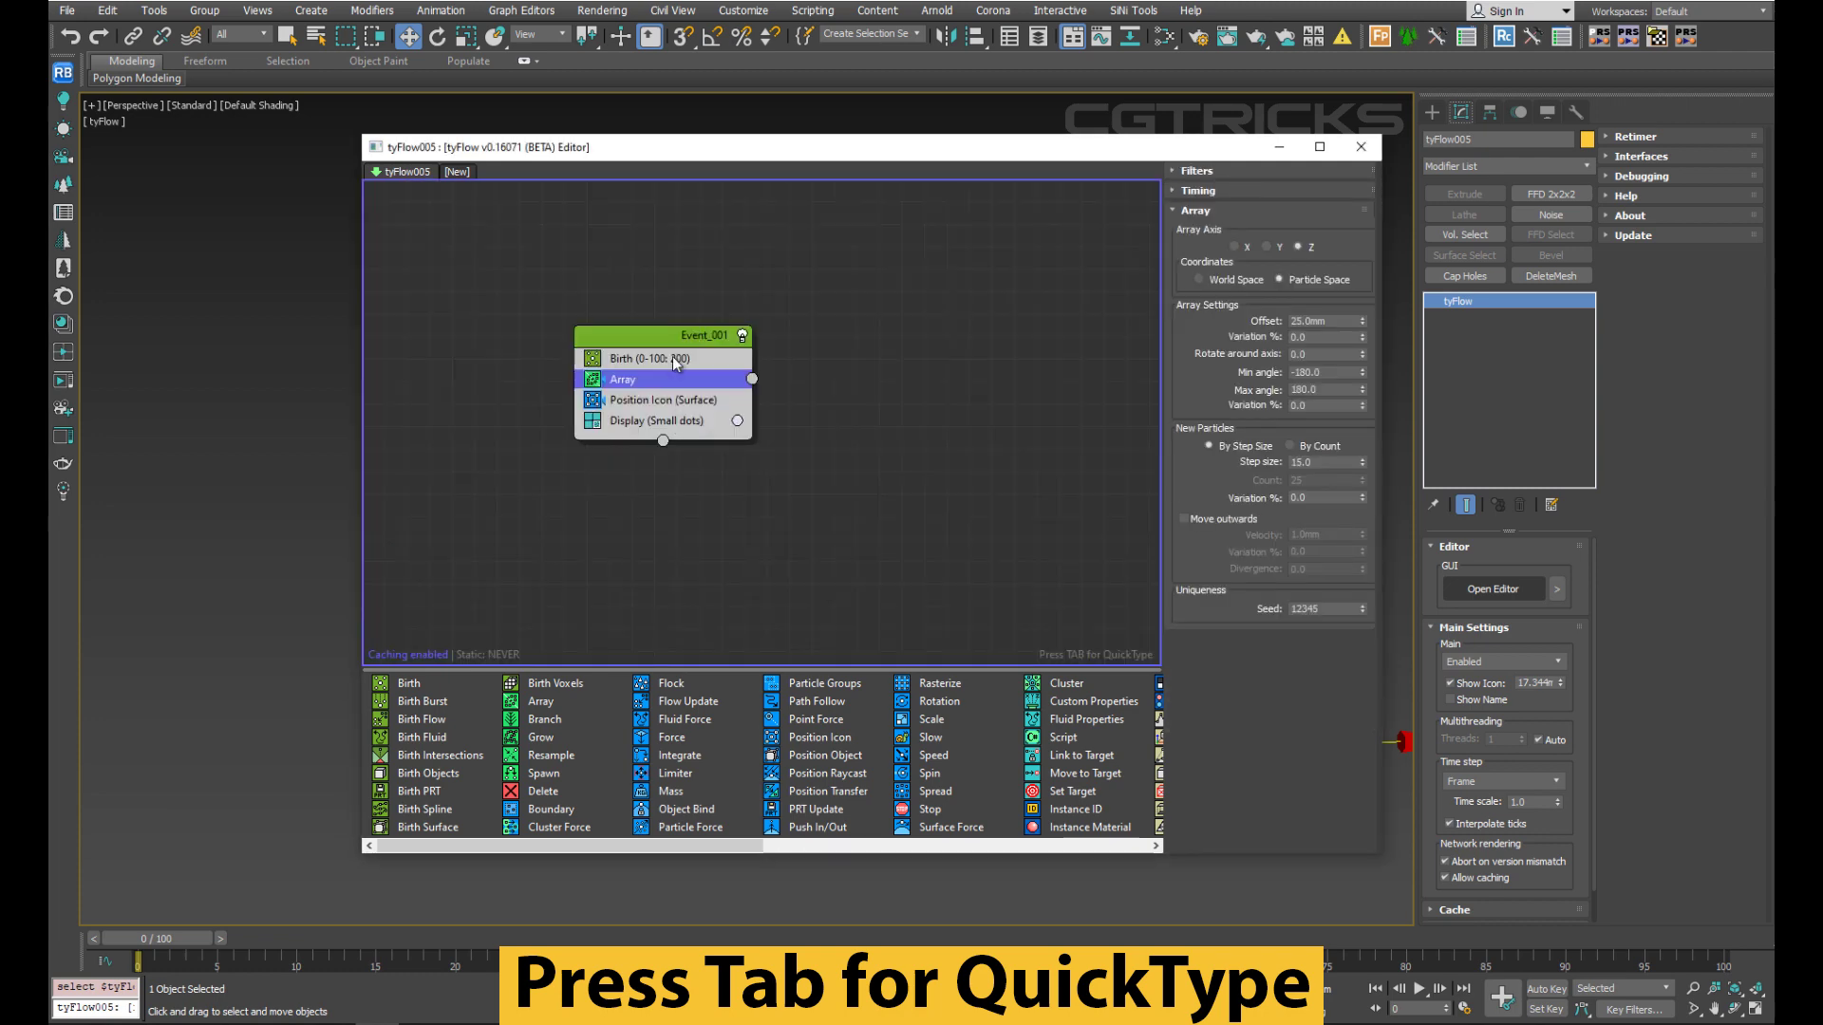
{"action": "key", "text": "Tab"}
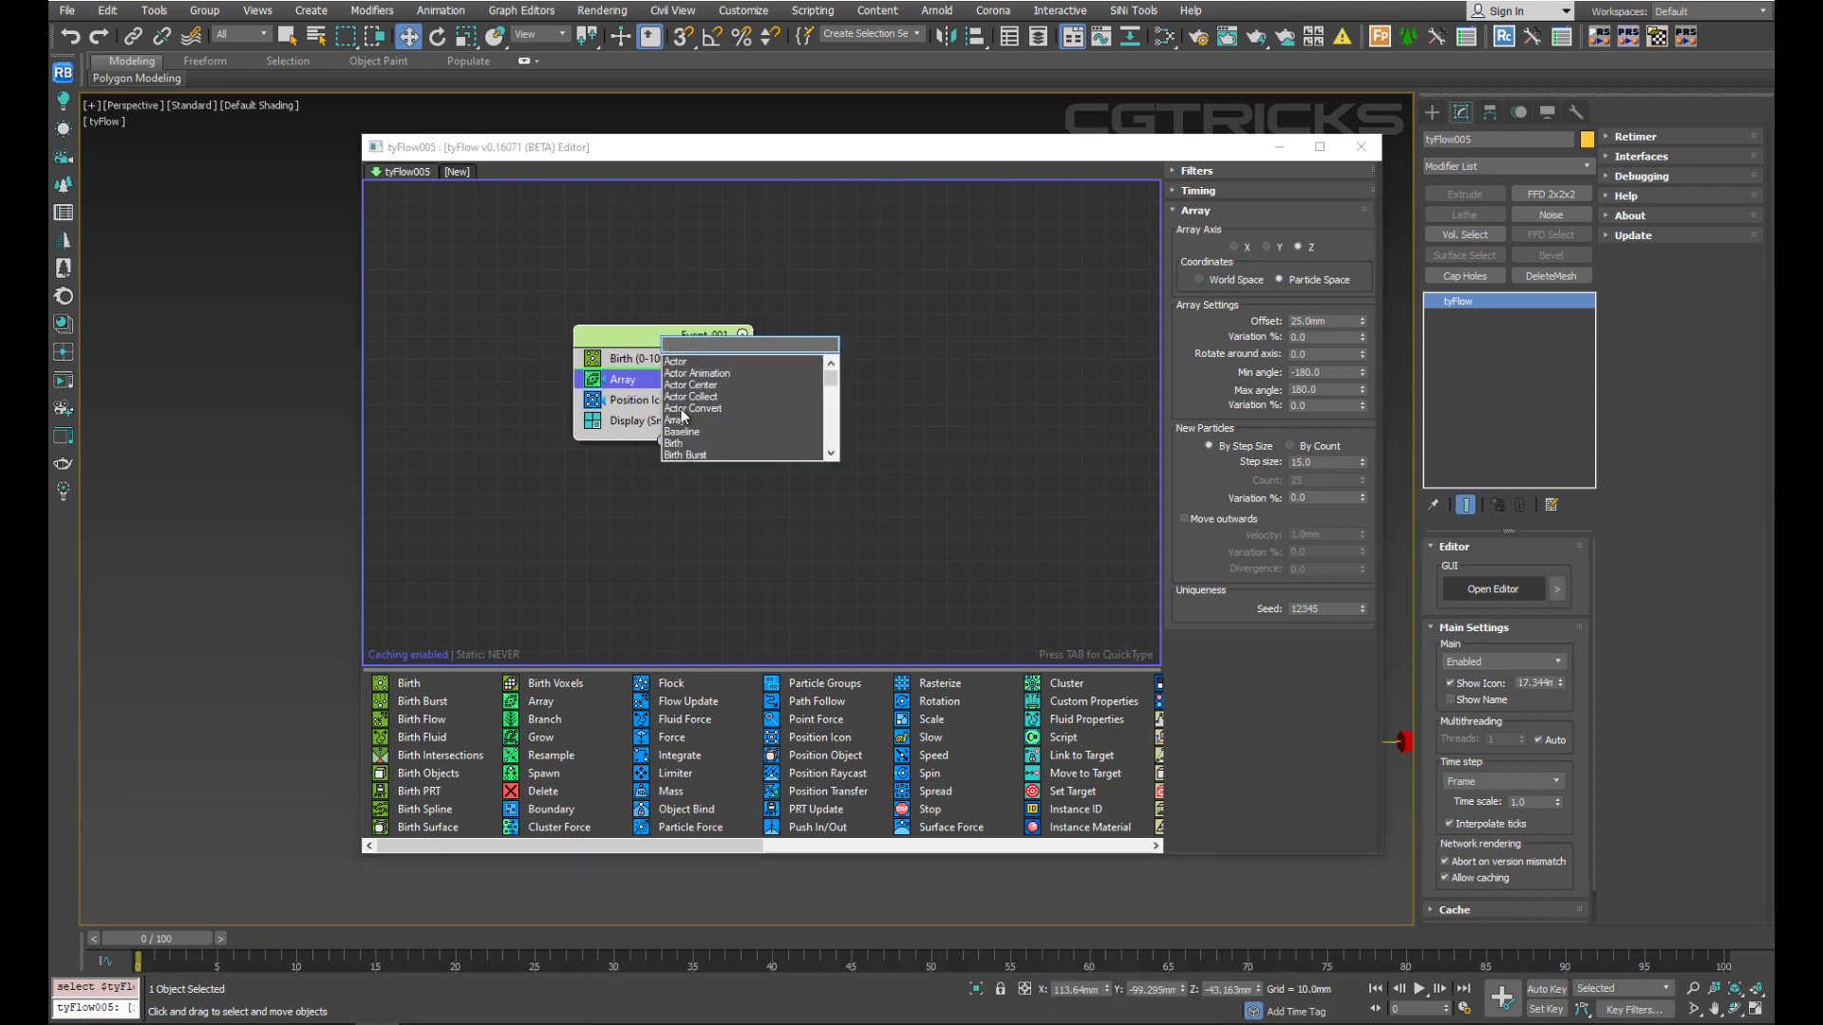
{"action": "left_click", "coordinate": [681, 408]}
{"action": "left_click_drag", "start_coordinate": [689, 334], "coordinate": [669, 335]}
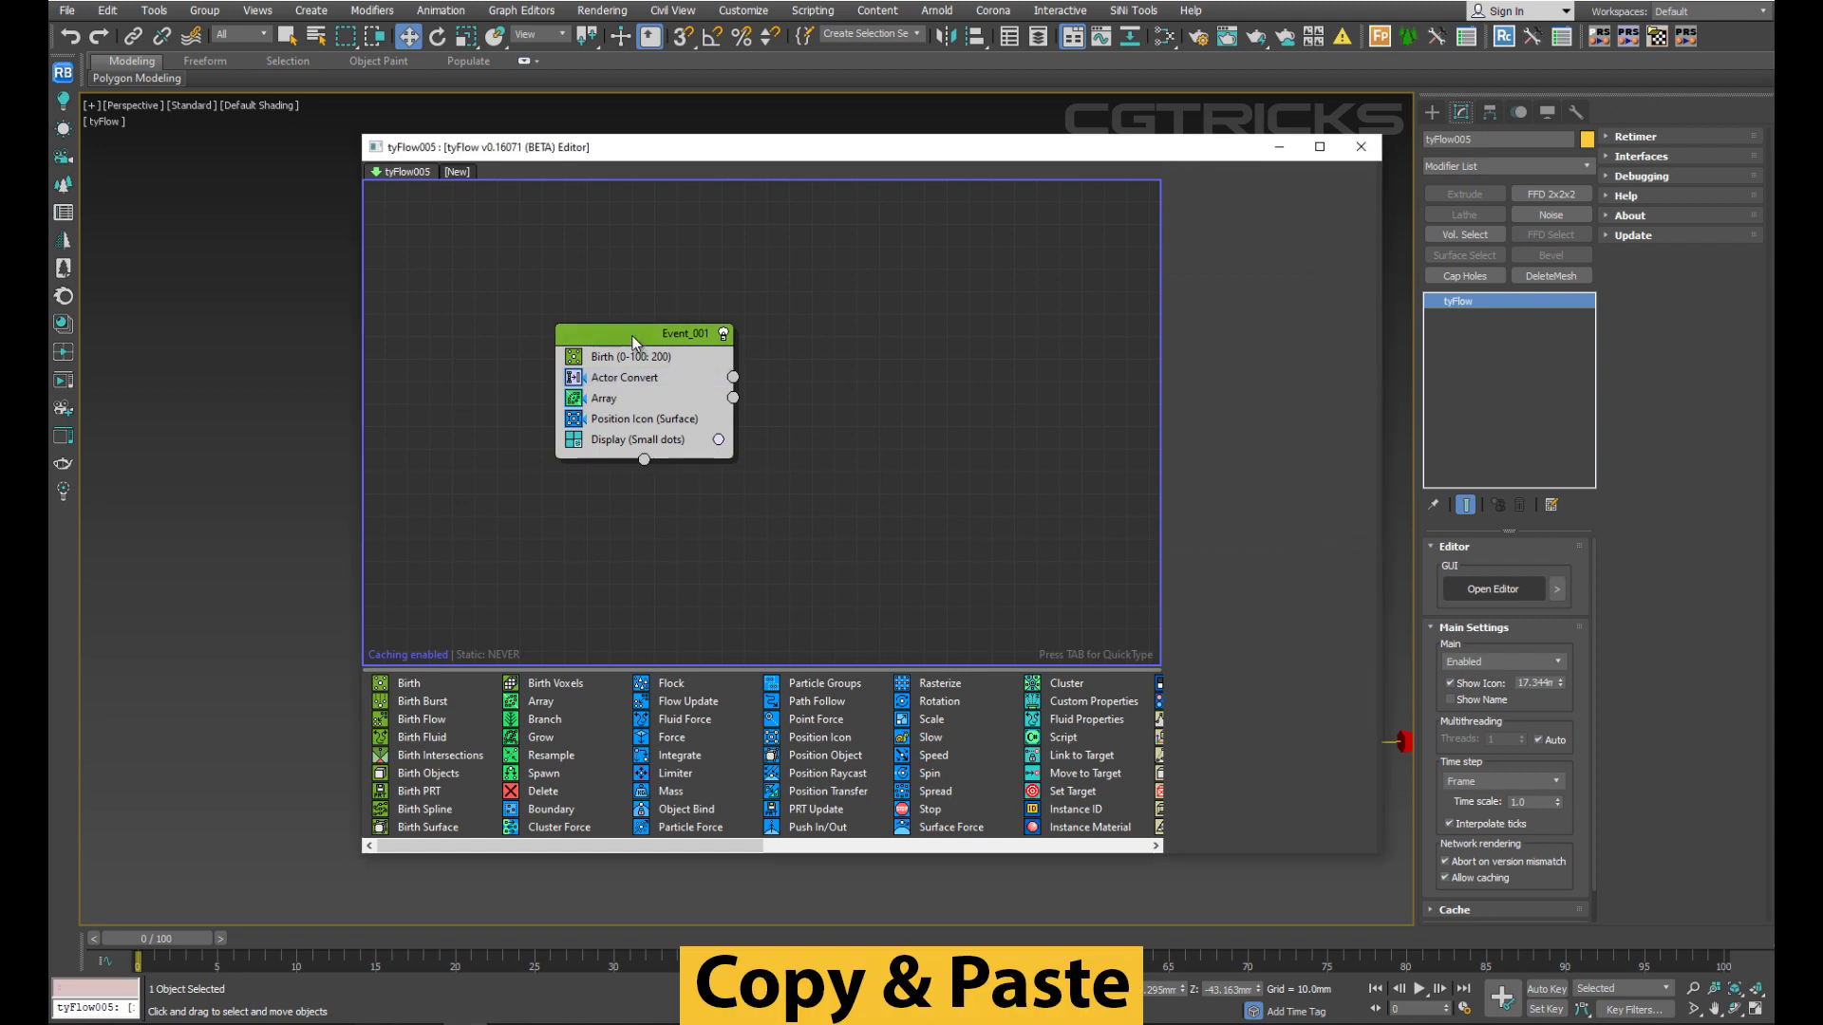
Copy Event_001 and paste a copy to its upper right.
{"action": "left_click_drag", "start_coordinate": [627, 335], "coordinate": [607, 328]}
{"action": "right_click", "coordinate": [602, 329]}
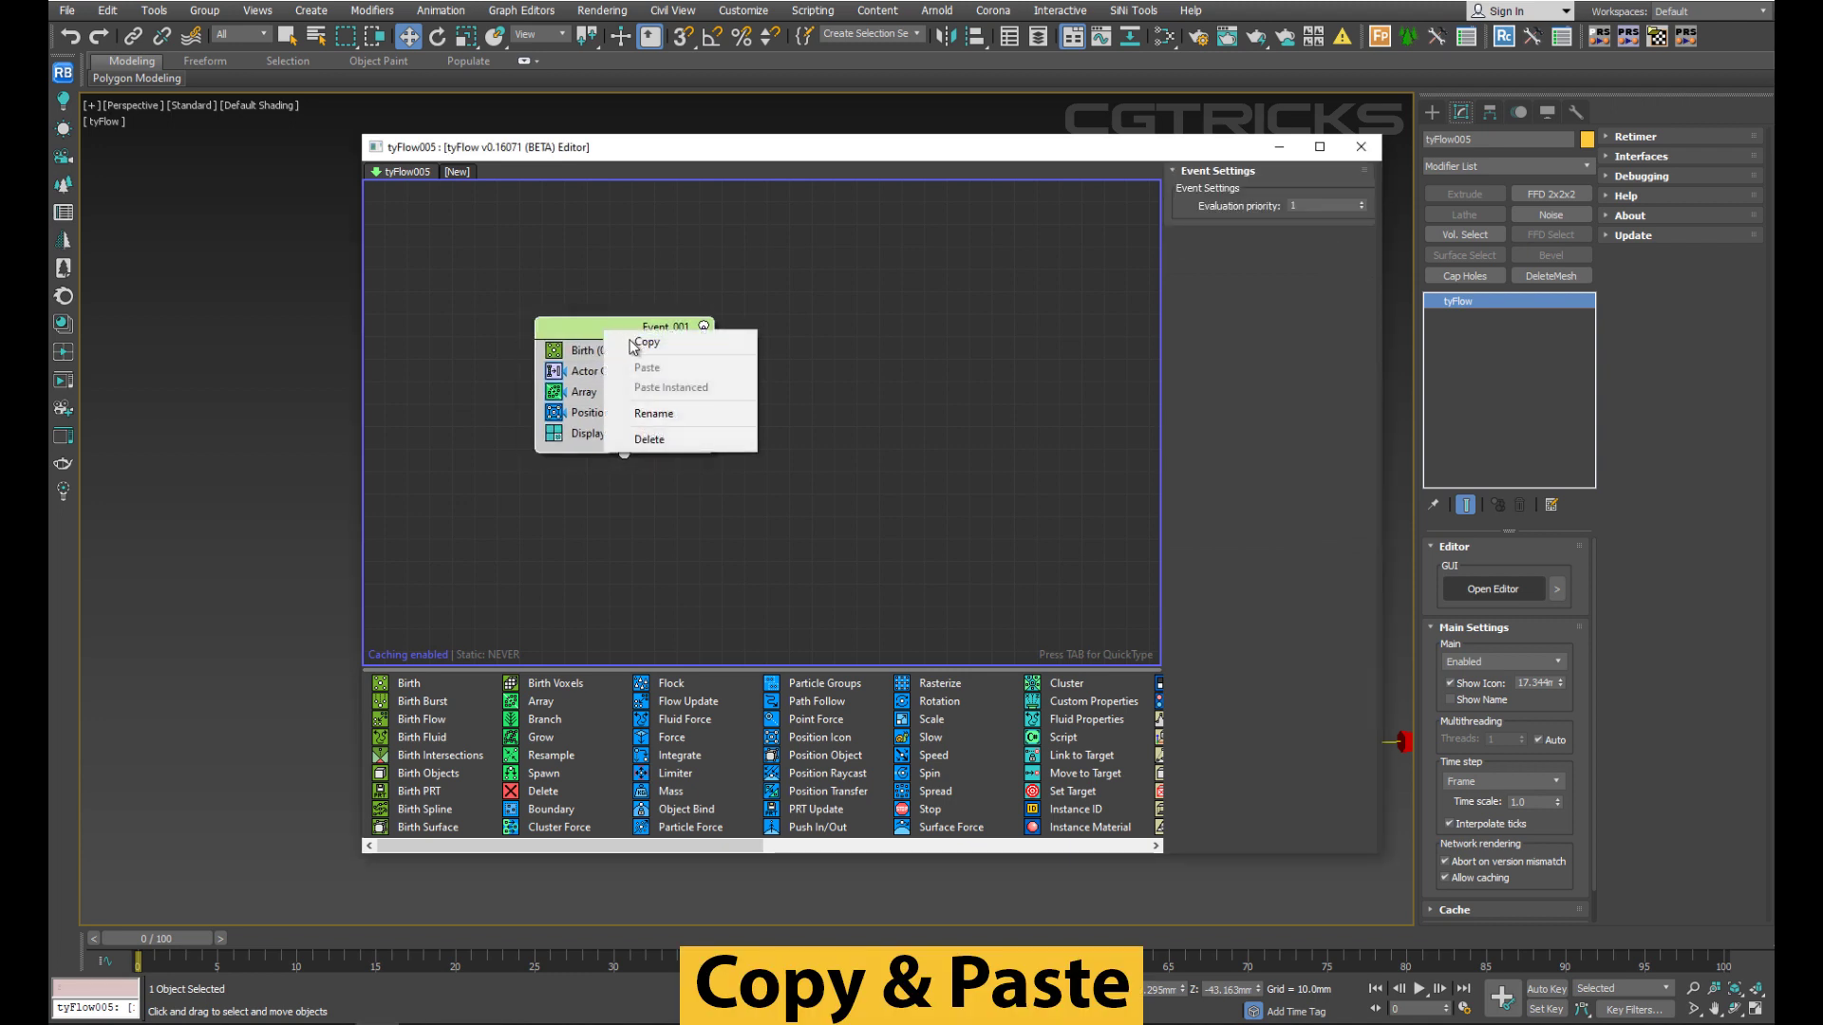
{"action": "left_click", "coordinate": [630, 343]}
{"action": "right_click", "coordinate": [813, 298]}
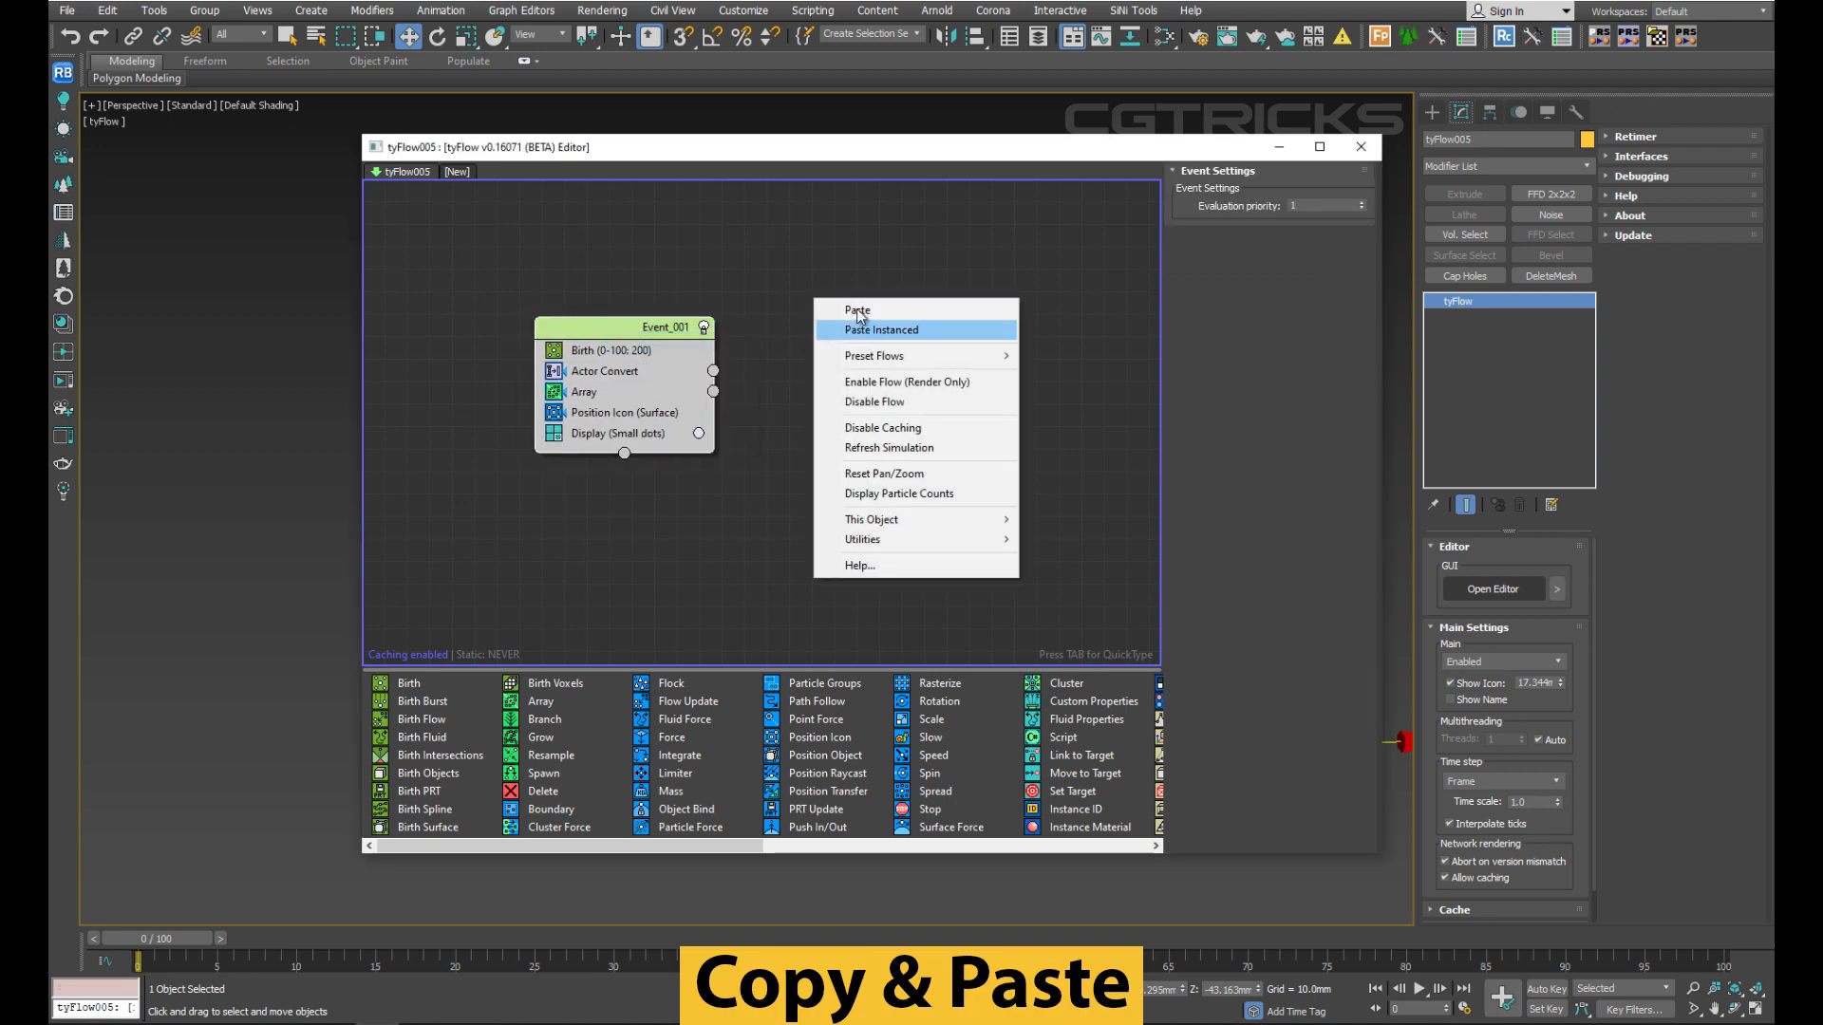
{"action": "left_click", "coordinate": [857, 310]}
{"action": "left_click_drag", "start_coordinate": [833, 302], "coordinate": [854, 233]}
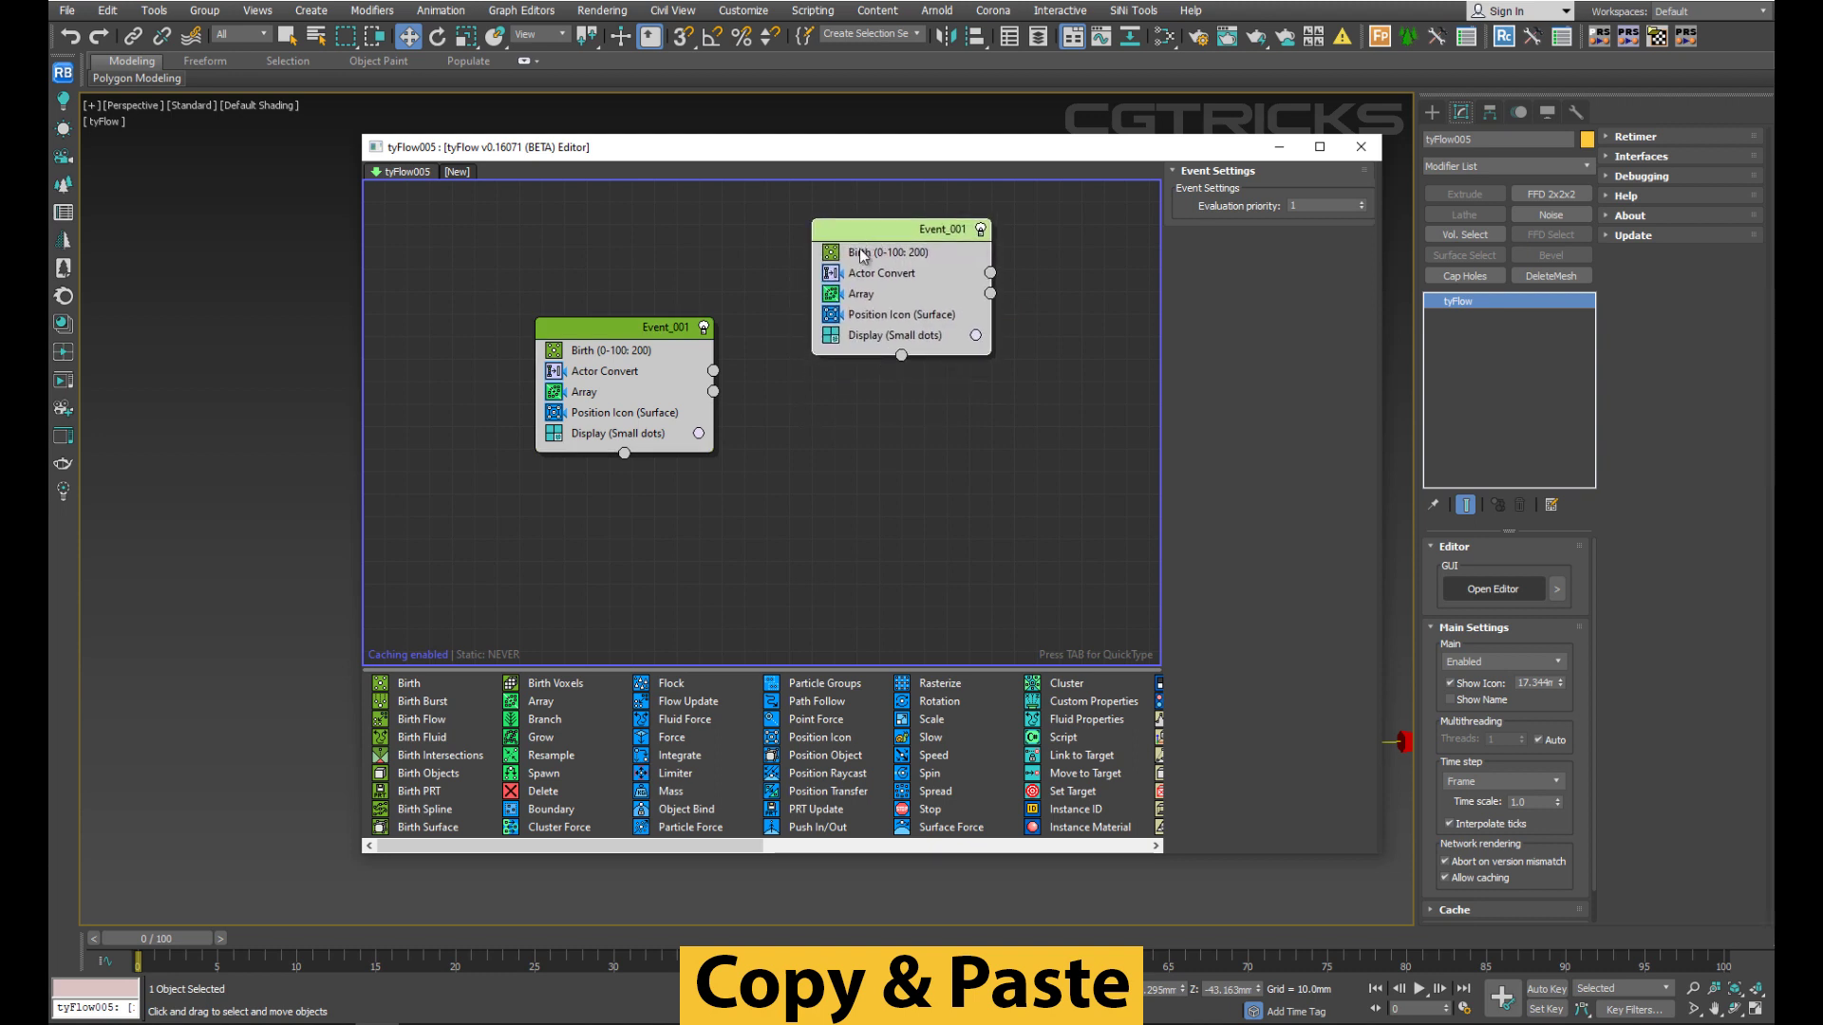
Paste an instanced copy of Event_001 and set the Birth total to 220.
{"action": "right_click", "coordinate": [798, 396]}
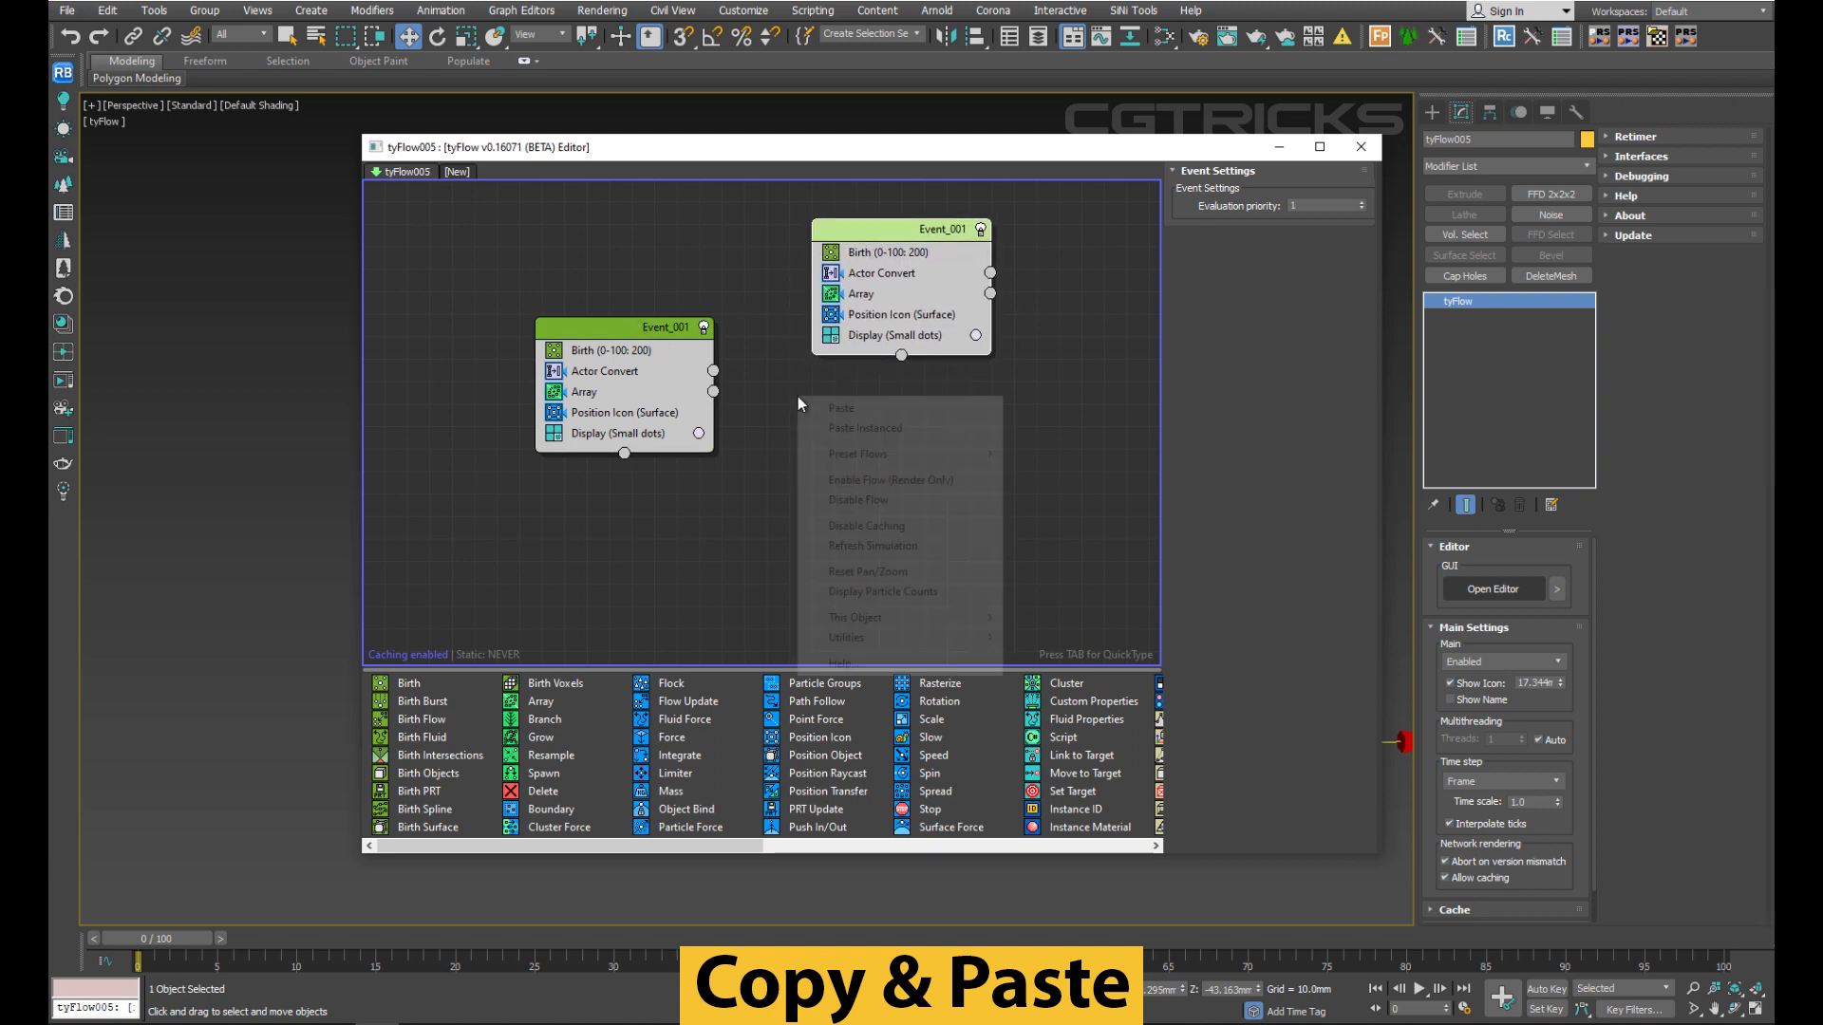
{"action": "left_click", "coordinate": [860, 428]}
{"action": "left_click_drag", "start_coordinate": [842, 404], "coordinate": [880, 411]}
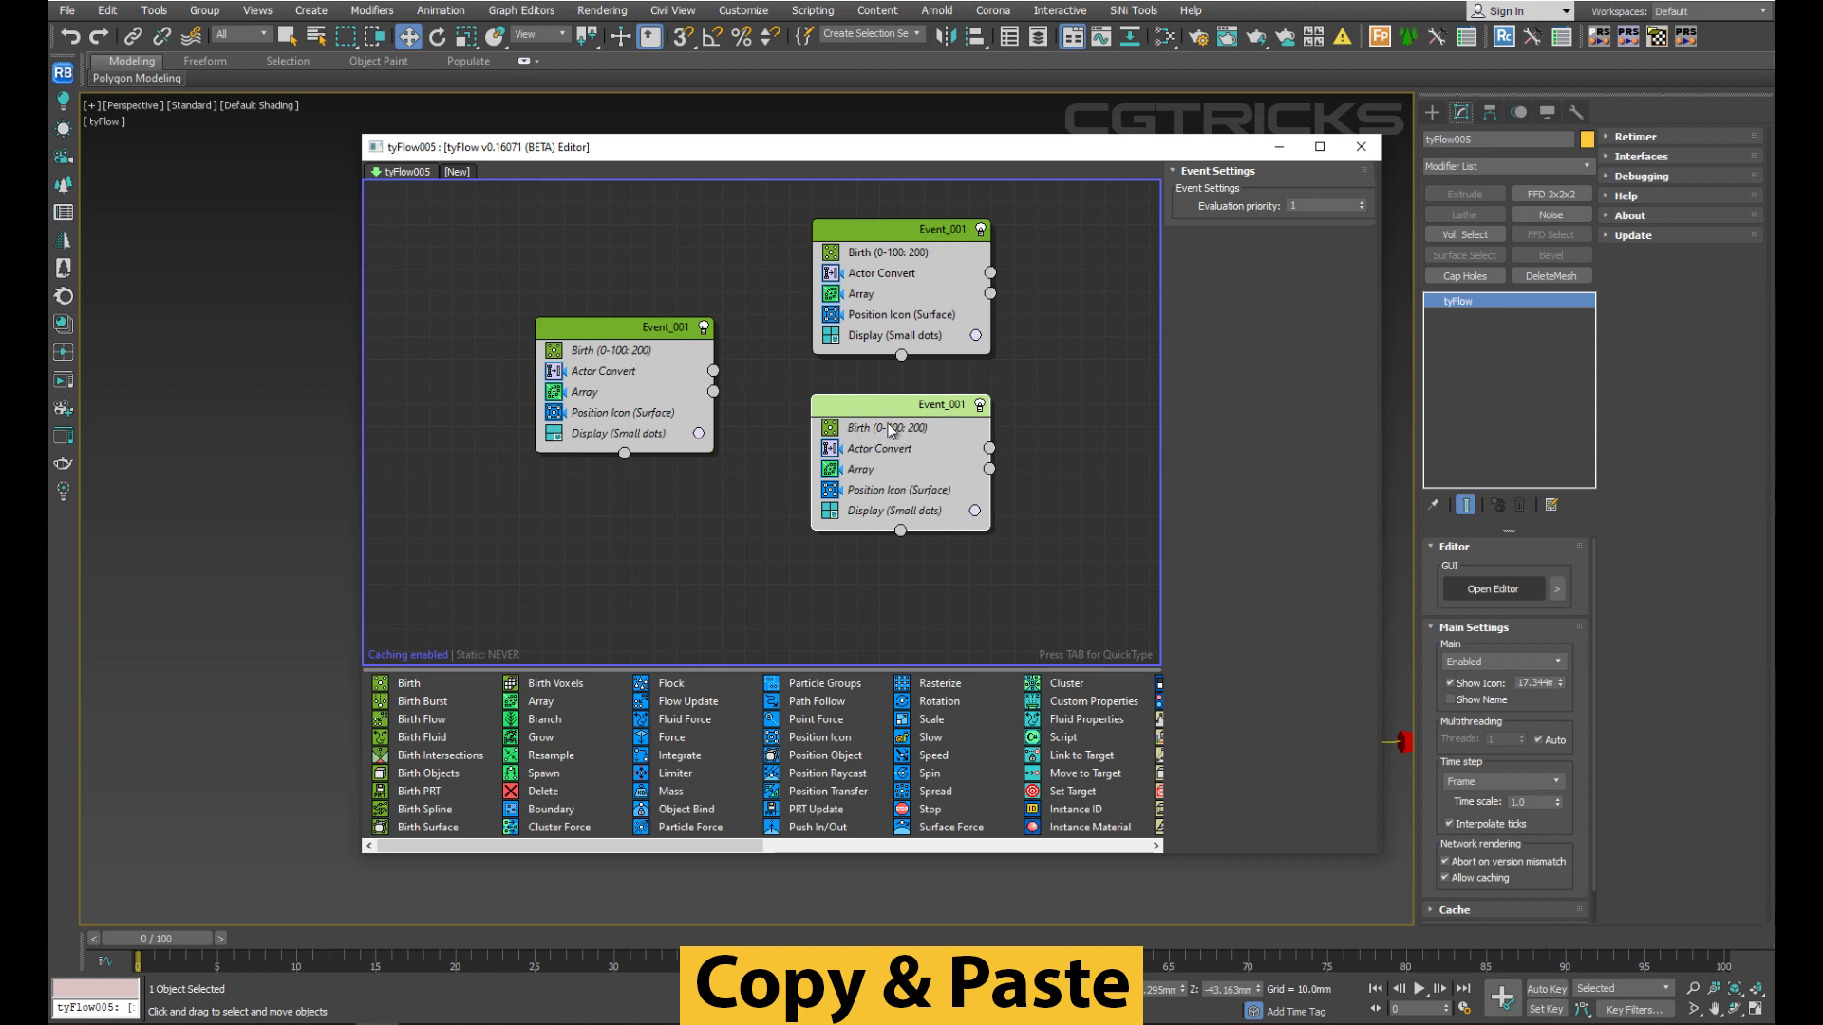
{"action": "left_click", "coordinate": [589, 353]}
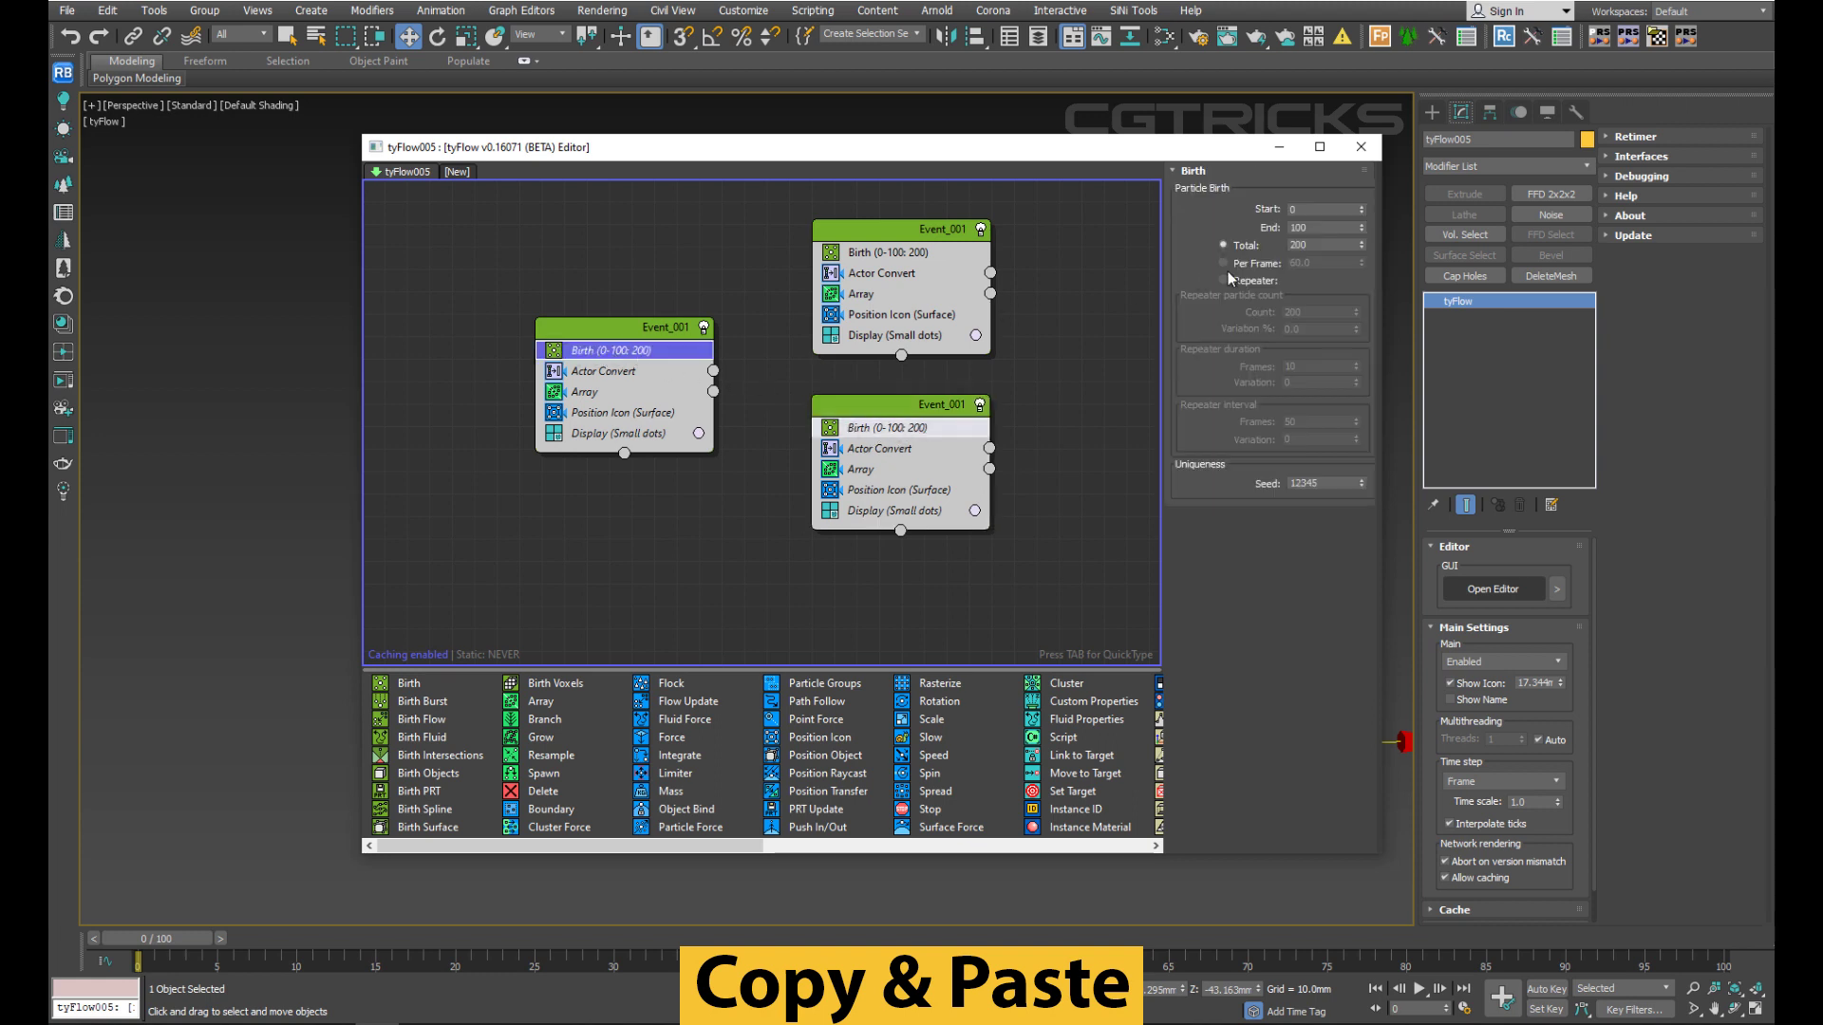
{"action": "left_click_drag", "start_coordinate": [1364, 248], "coordinate": [1358, 171]}
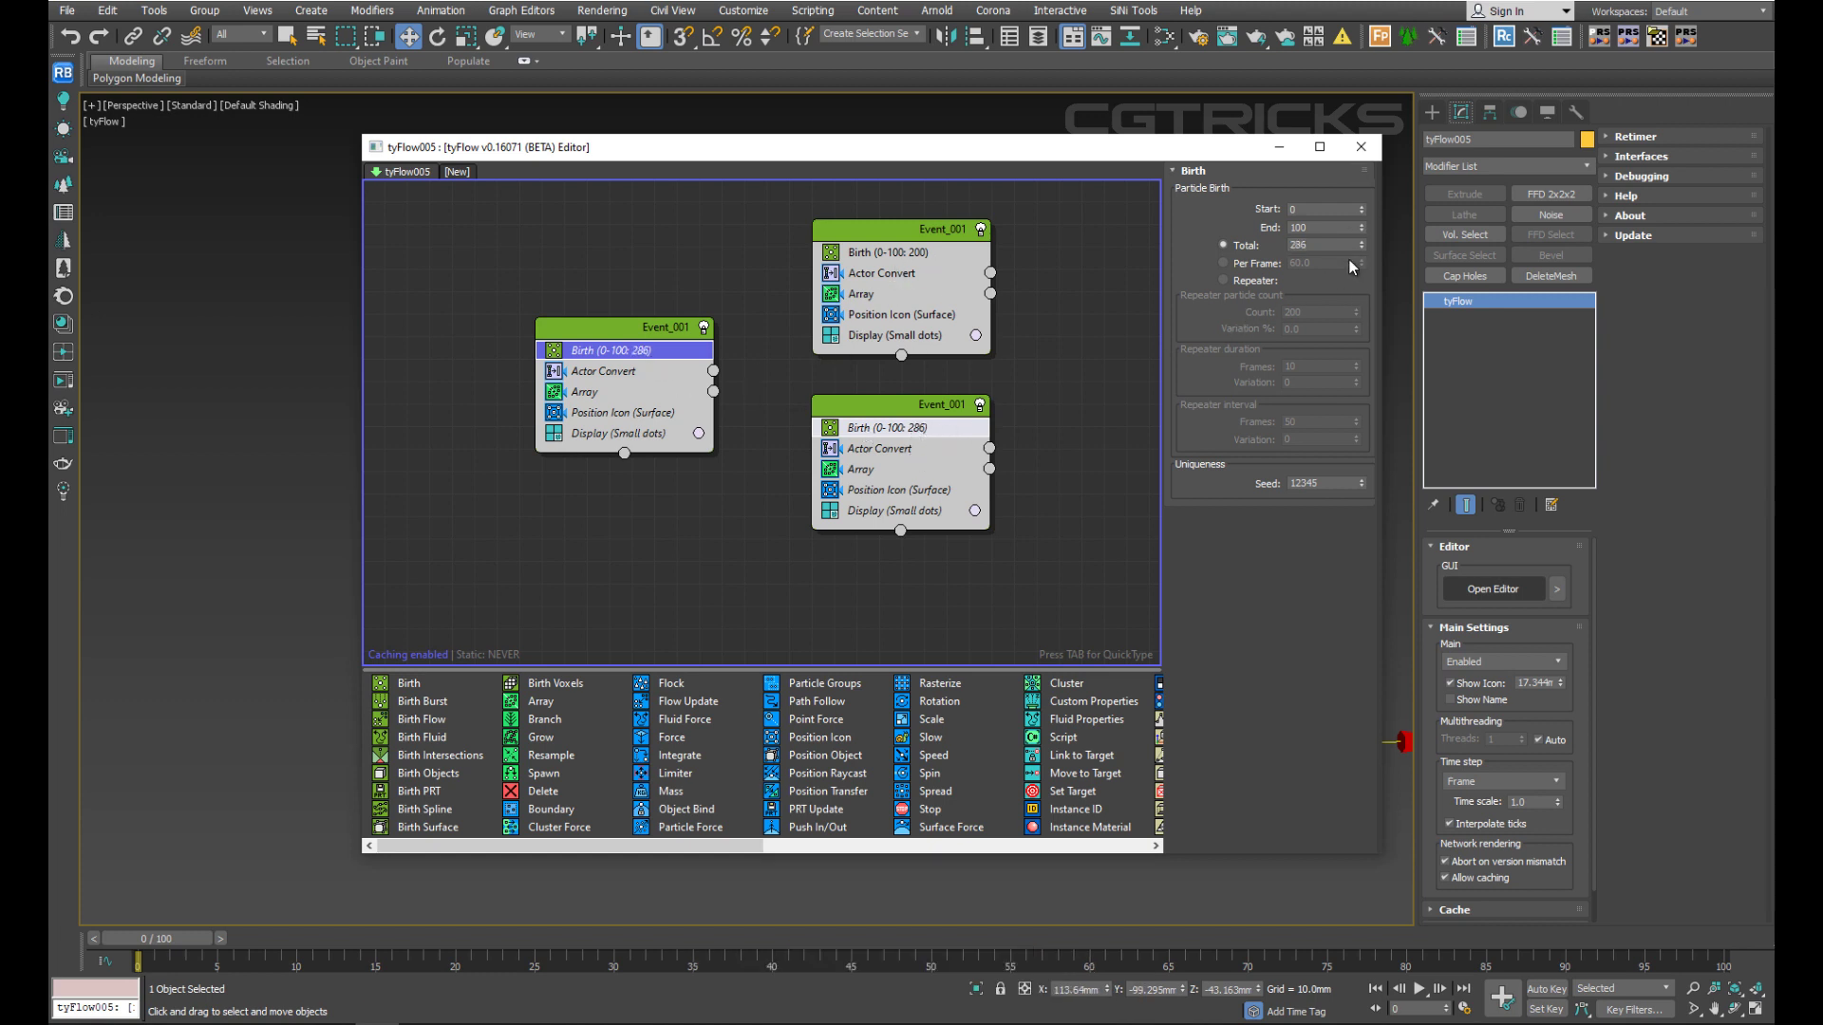
{"action": "left_click_drag", "start_coordinate": [1365, 250], "coordinate": [1361, 312]}
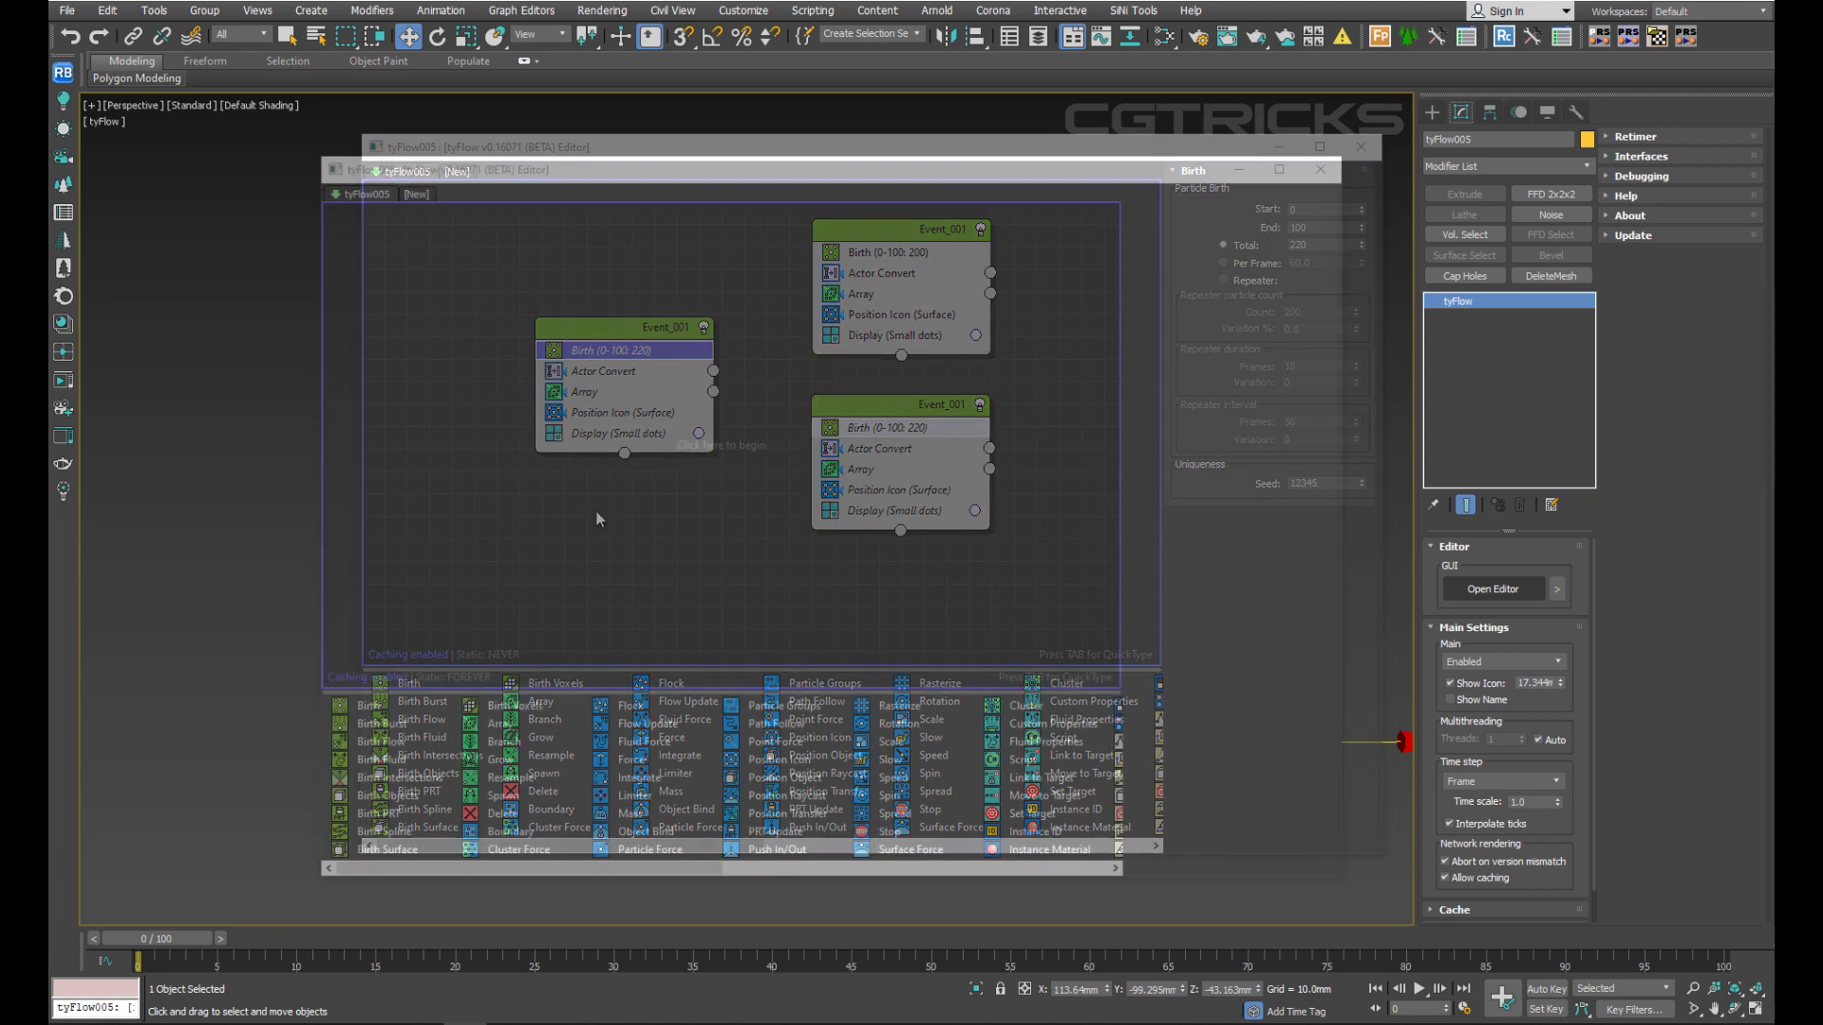
Start an event with Birth, add Fluid Force and Force, then replace Force with Path Follow.
{"action": "left_click_drag", "start_coordinate": [409, 650], "coordinate": [567, 409]}
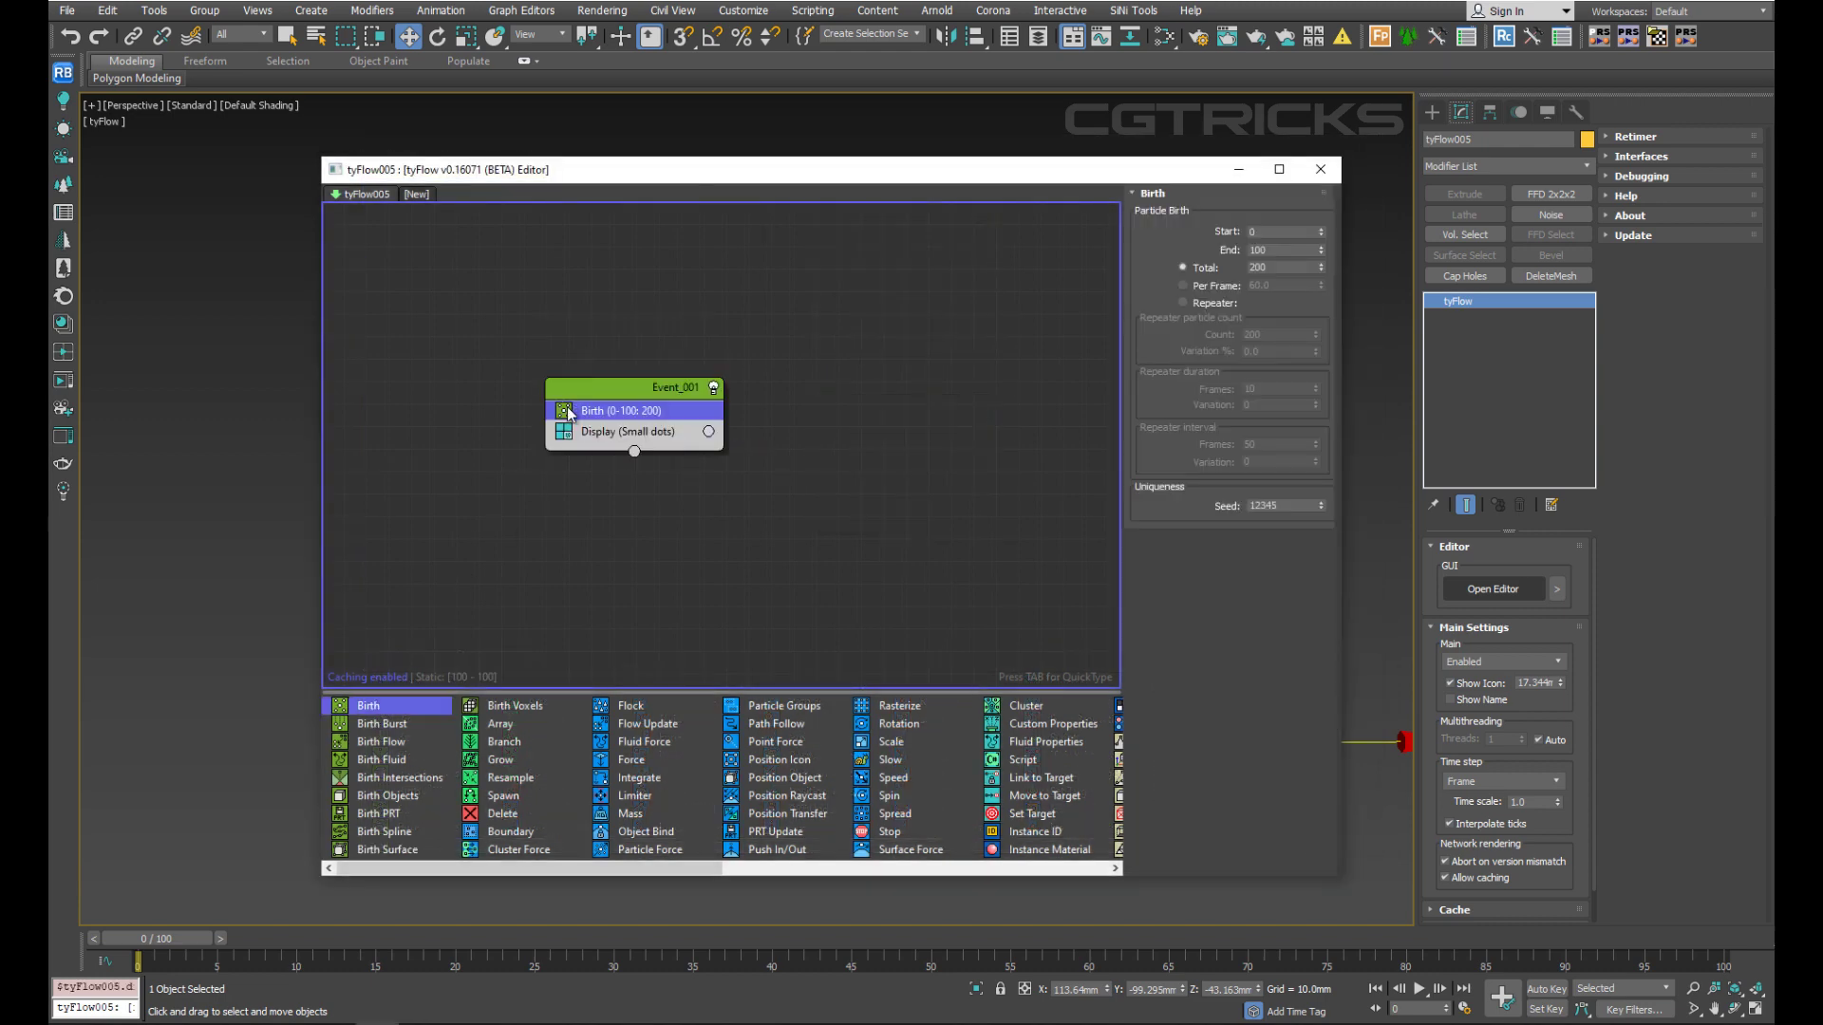
{"action": "left_click_drag", "start_coordinate": [635, 738], "coordinate": [598, 432]}
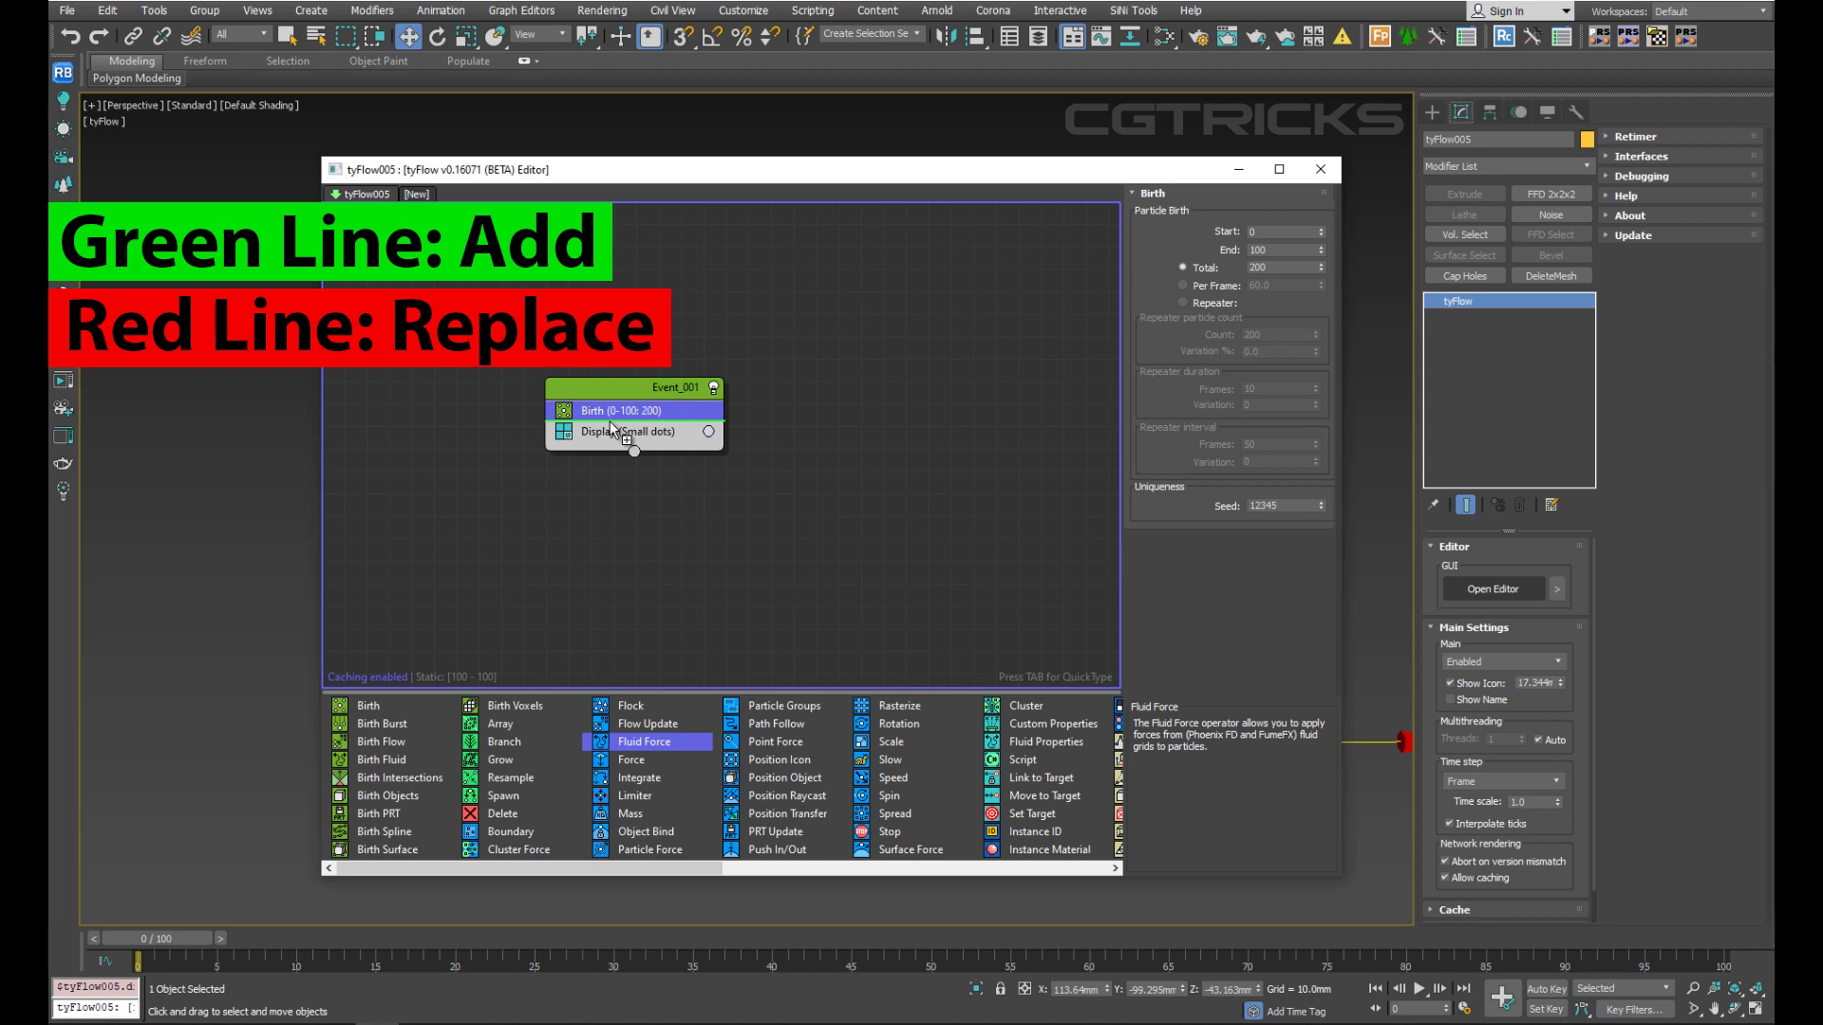
{"action": "left_click_drag", "start_coordinate": [610, 422], "coordinate": [611, 423]}
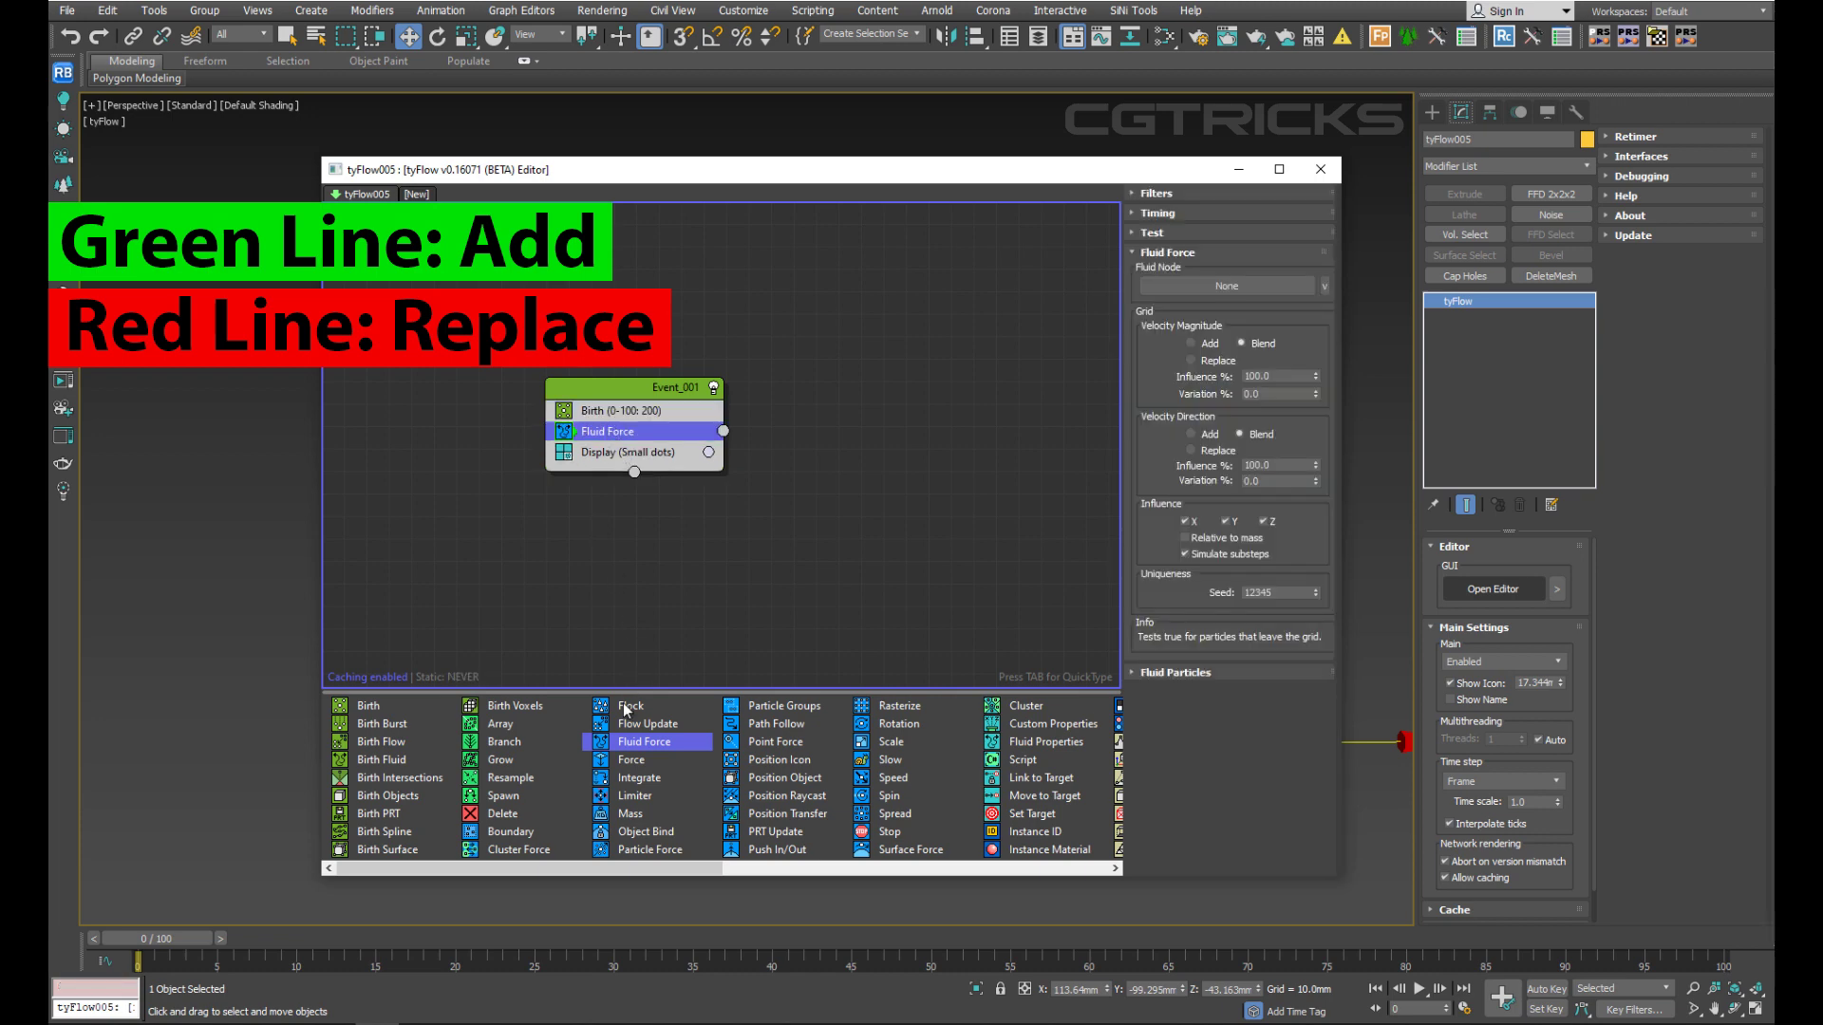
{"action": "left_click_drag", "start_coordinate": [630, 759], "coordinate": [600, 453]}
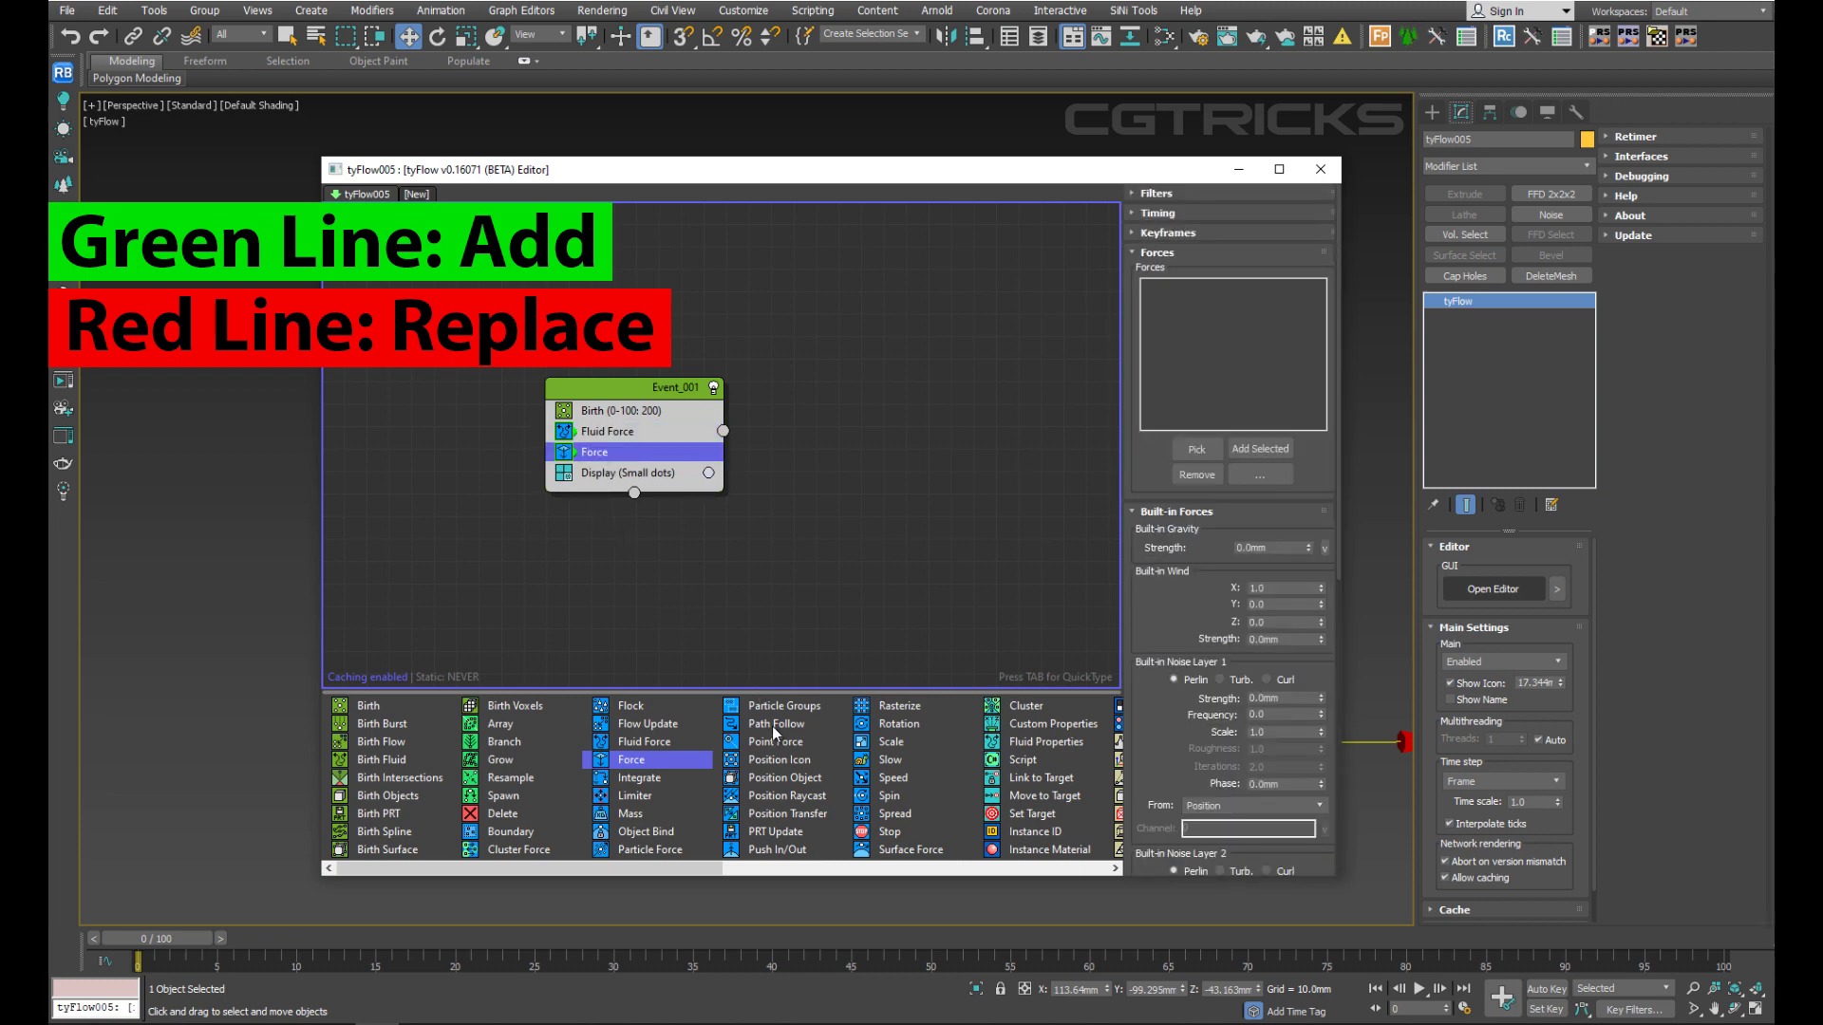
{"action": "left_click_drag", "start_coordinate": [756, 713], "coordinate": [632, 453]}
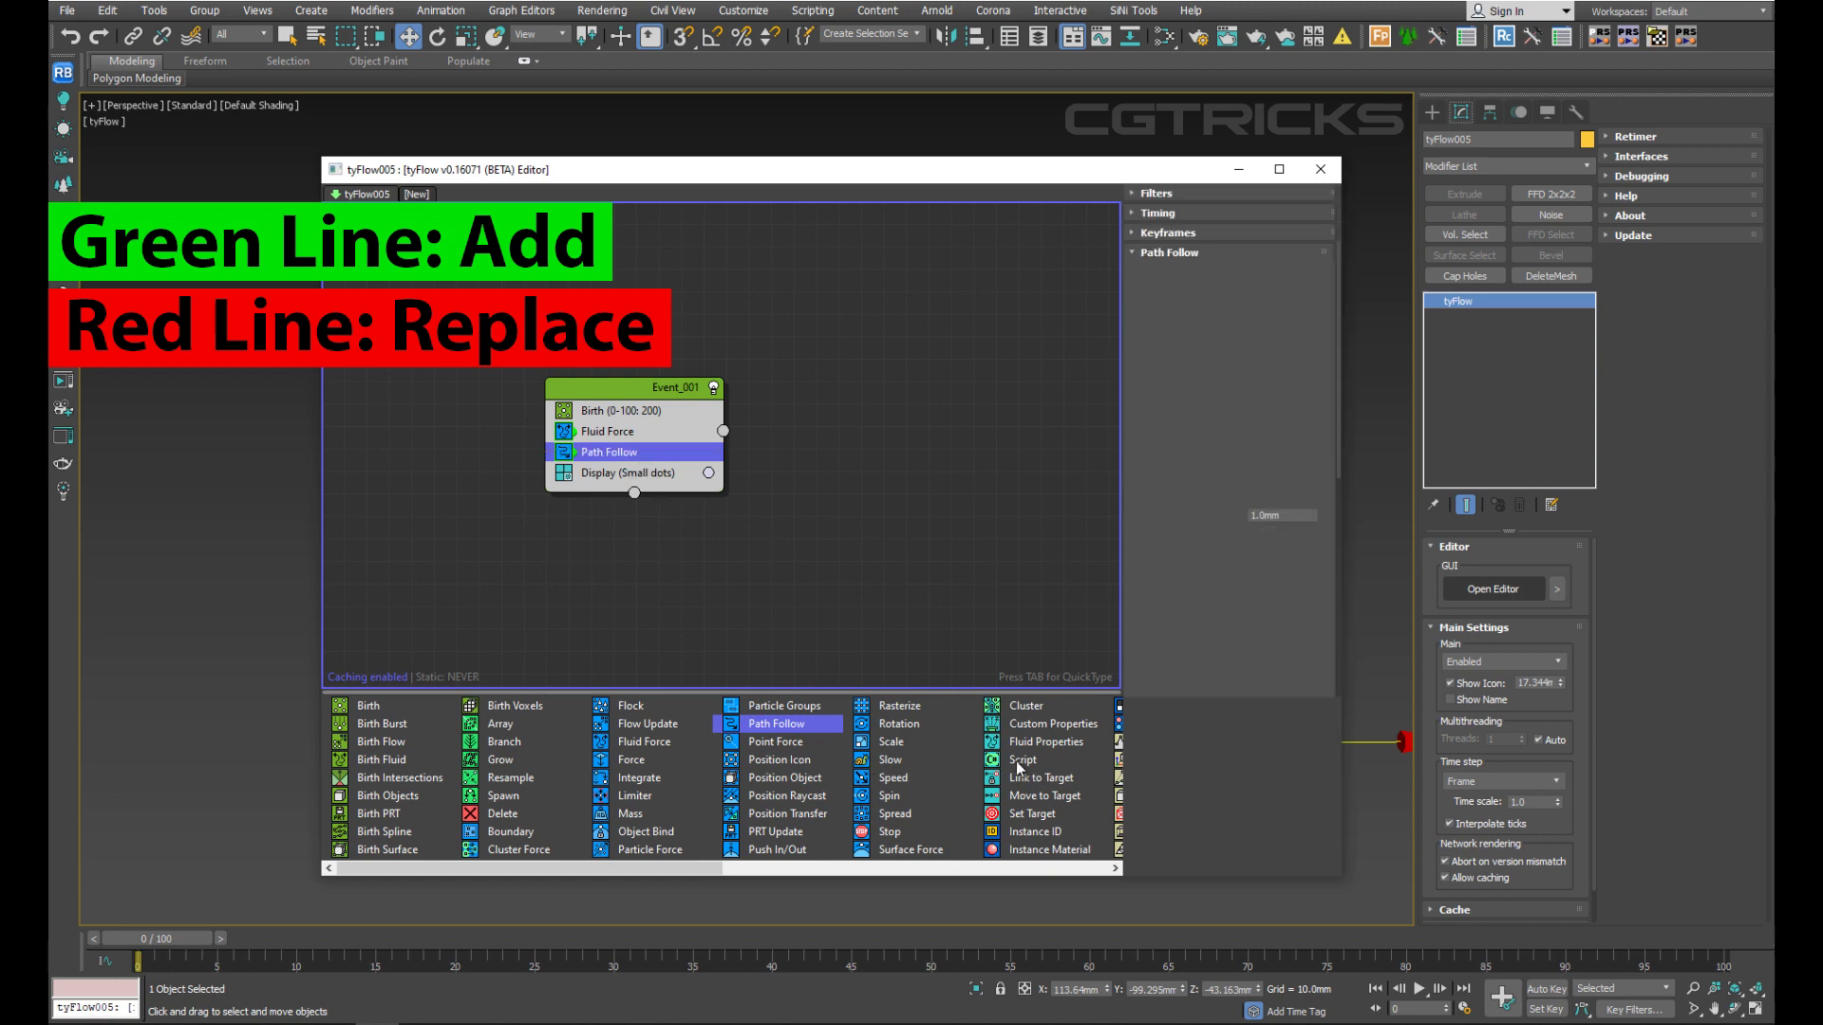
Replace Fluid Force with Script and add Instance ID below it in Event_001.
{"action": "left_click_drag", "start_coordinate": [1016, 759], "coordinate": [599, 438]}
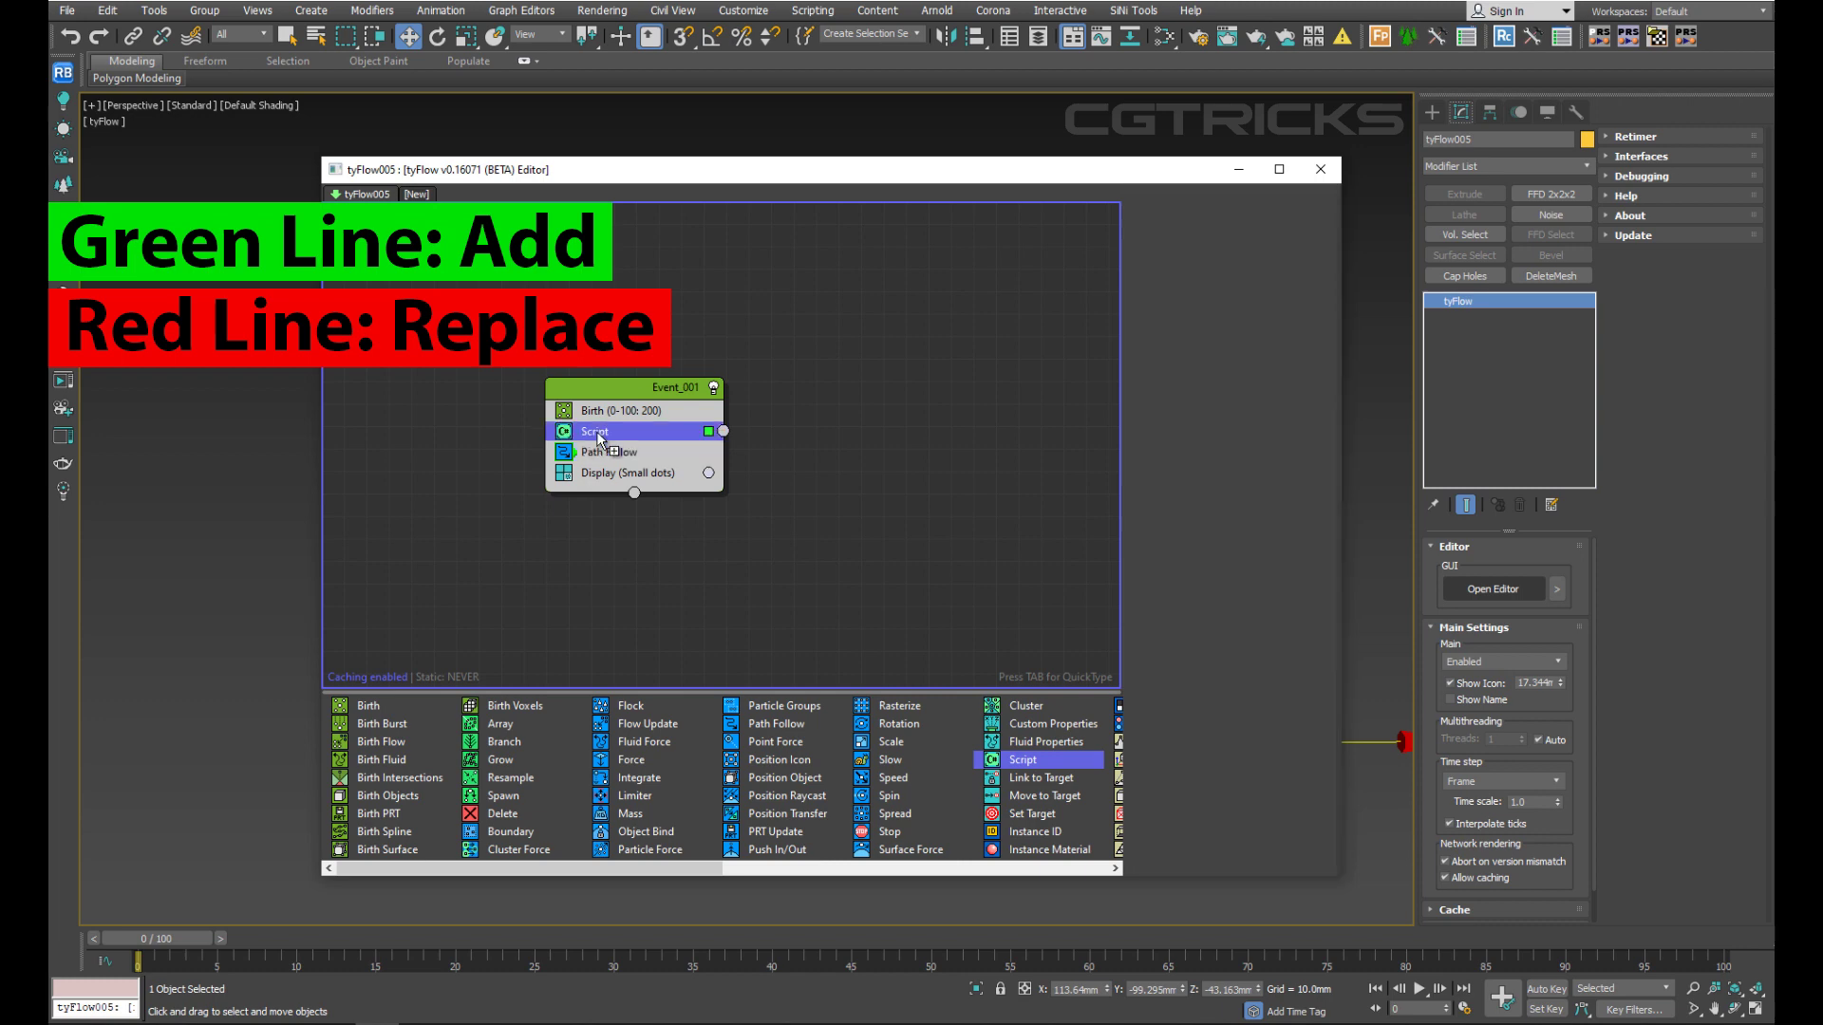
{"action": "left_click_drag", "start_coordinate": [1032, 767], "coordinate": [890, 682]}
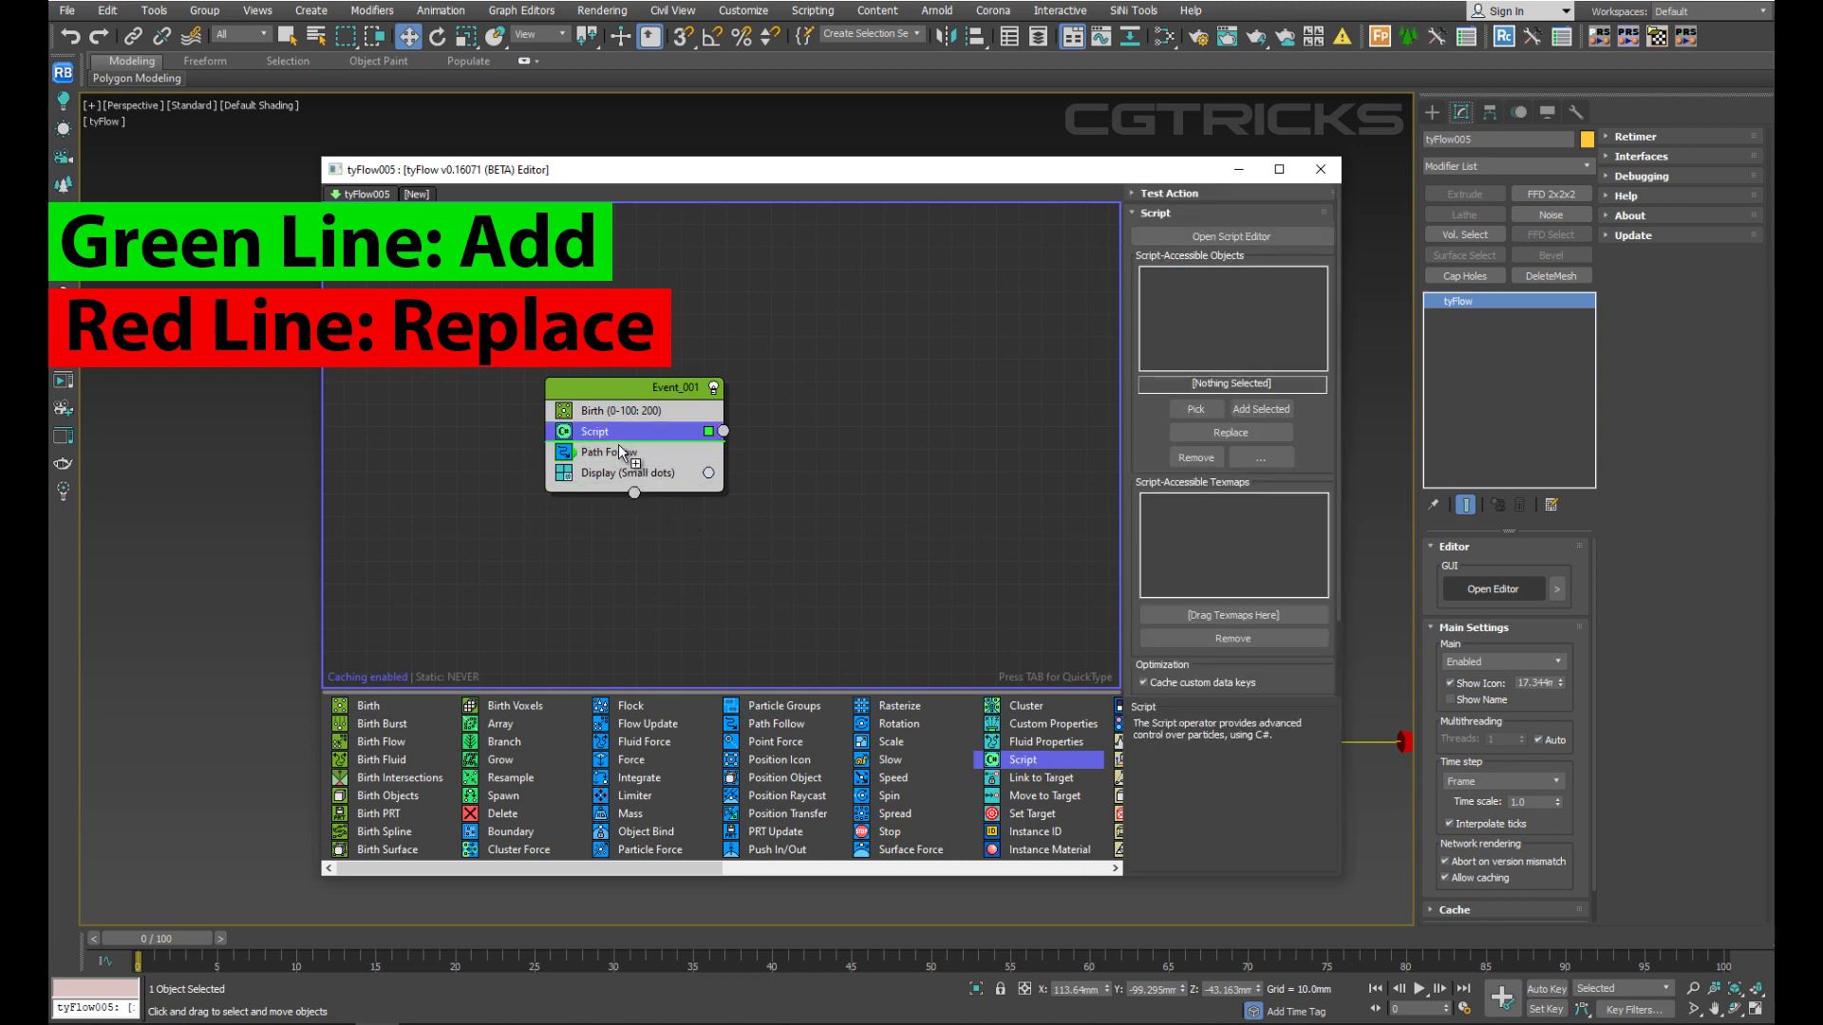
{"action": "left_click_drag", "start_coordinate": [622, 460], "coordinate": [618, 441]}
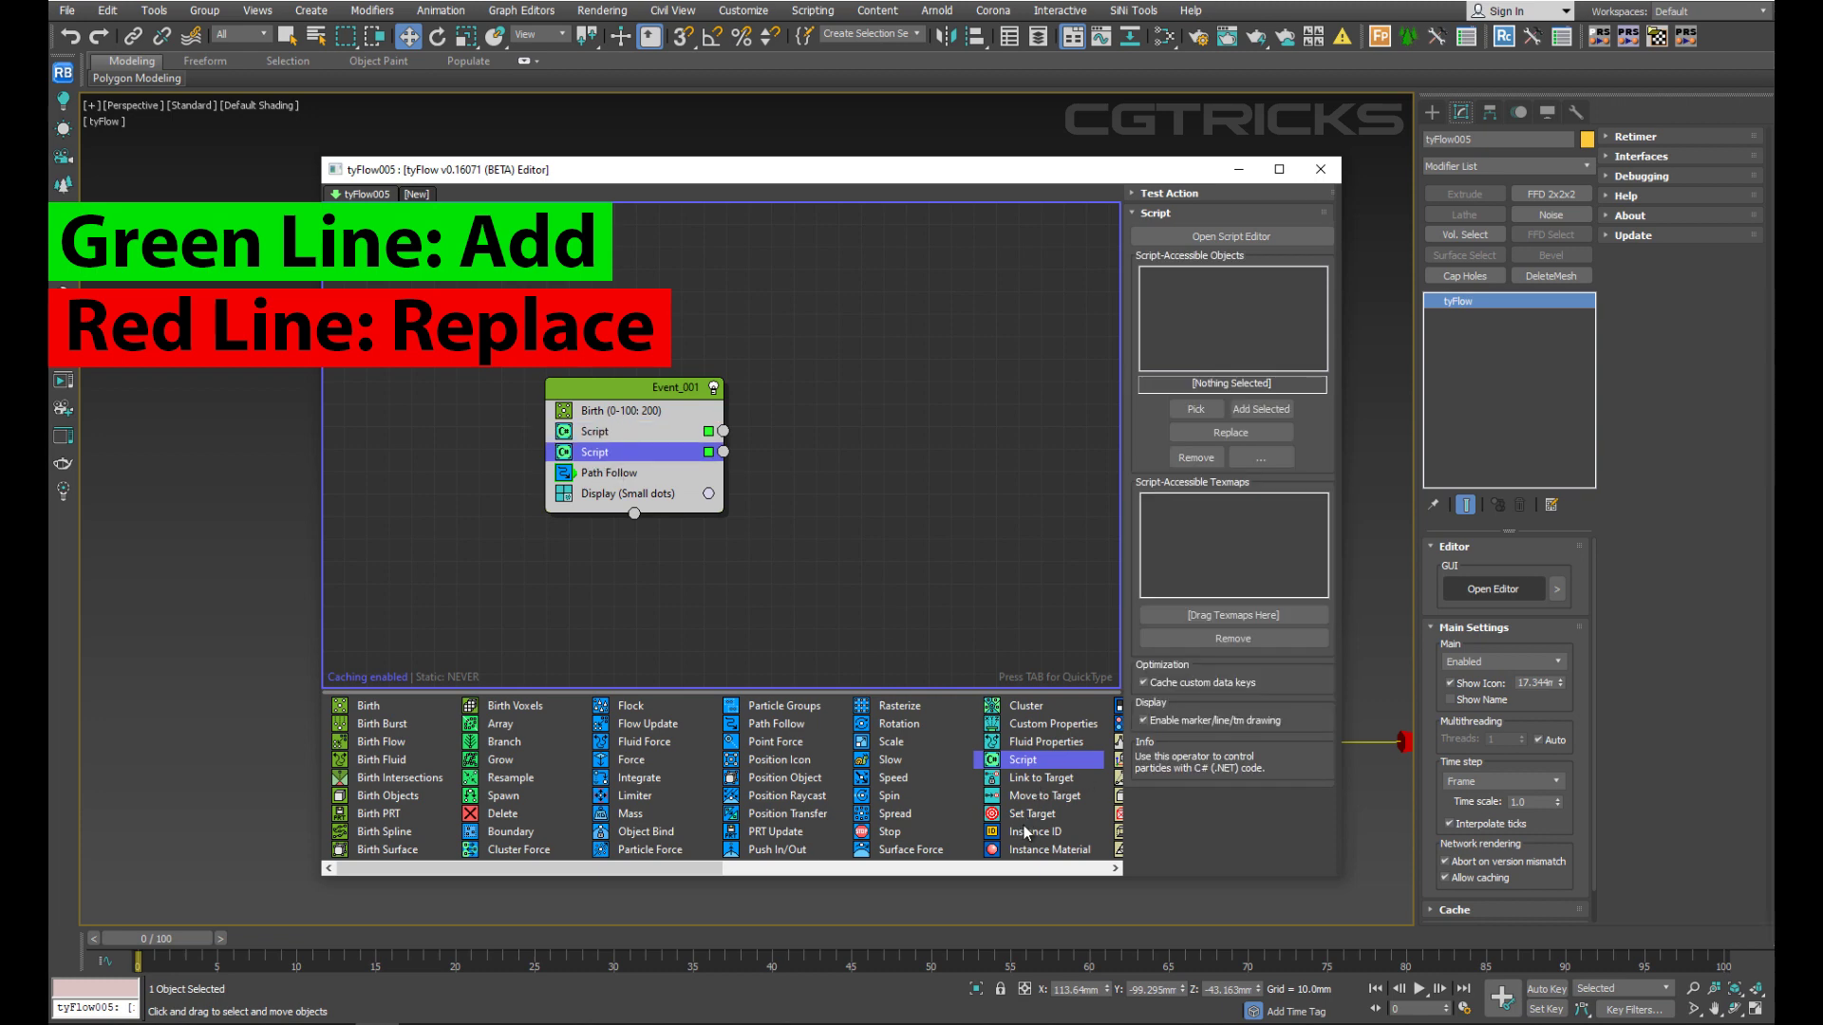
{"action": "left_click", "coordinate": [1026, 833]}
{"action": "left_click_drag", "start_coordinate": [1018, 826], "coordinate": [623, 460]}
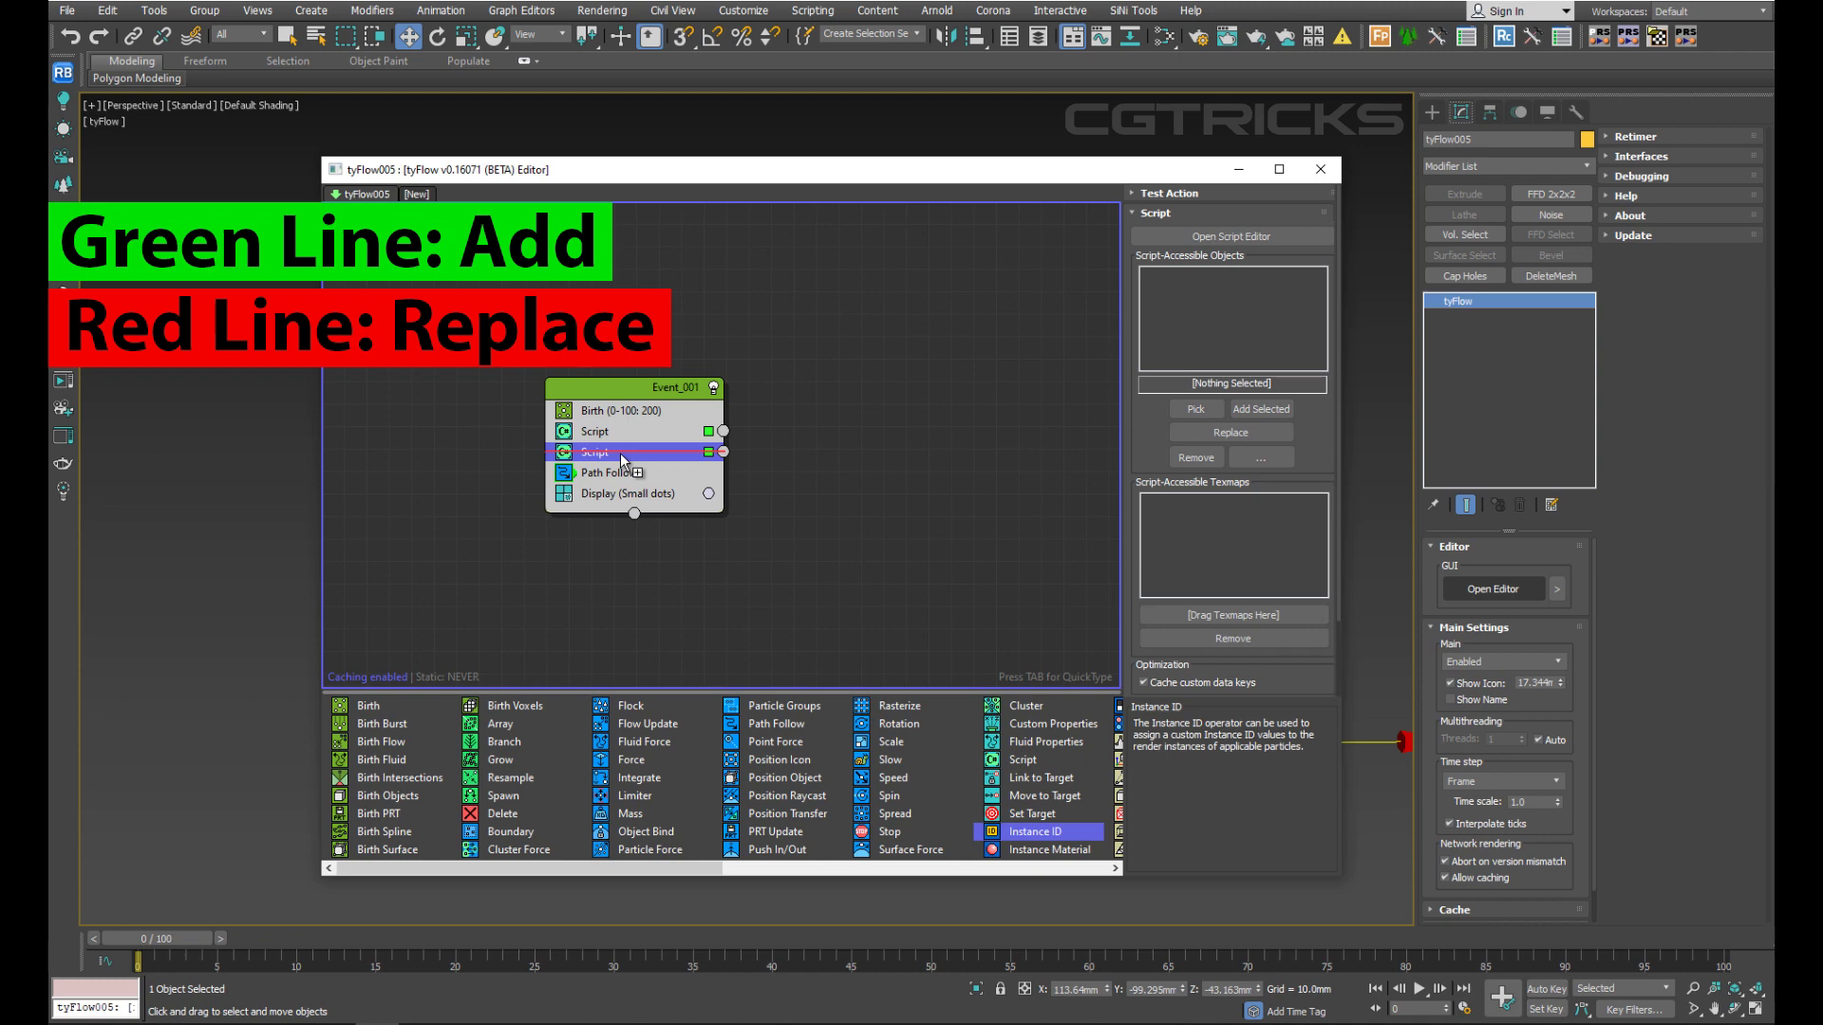
{"action": "left_click_drag", "start_coordinate": [623, 460], "coordinate": [625, 461]}
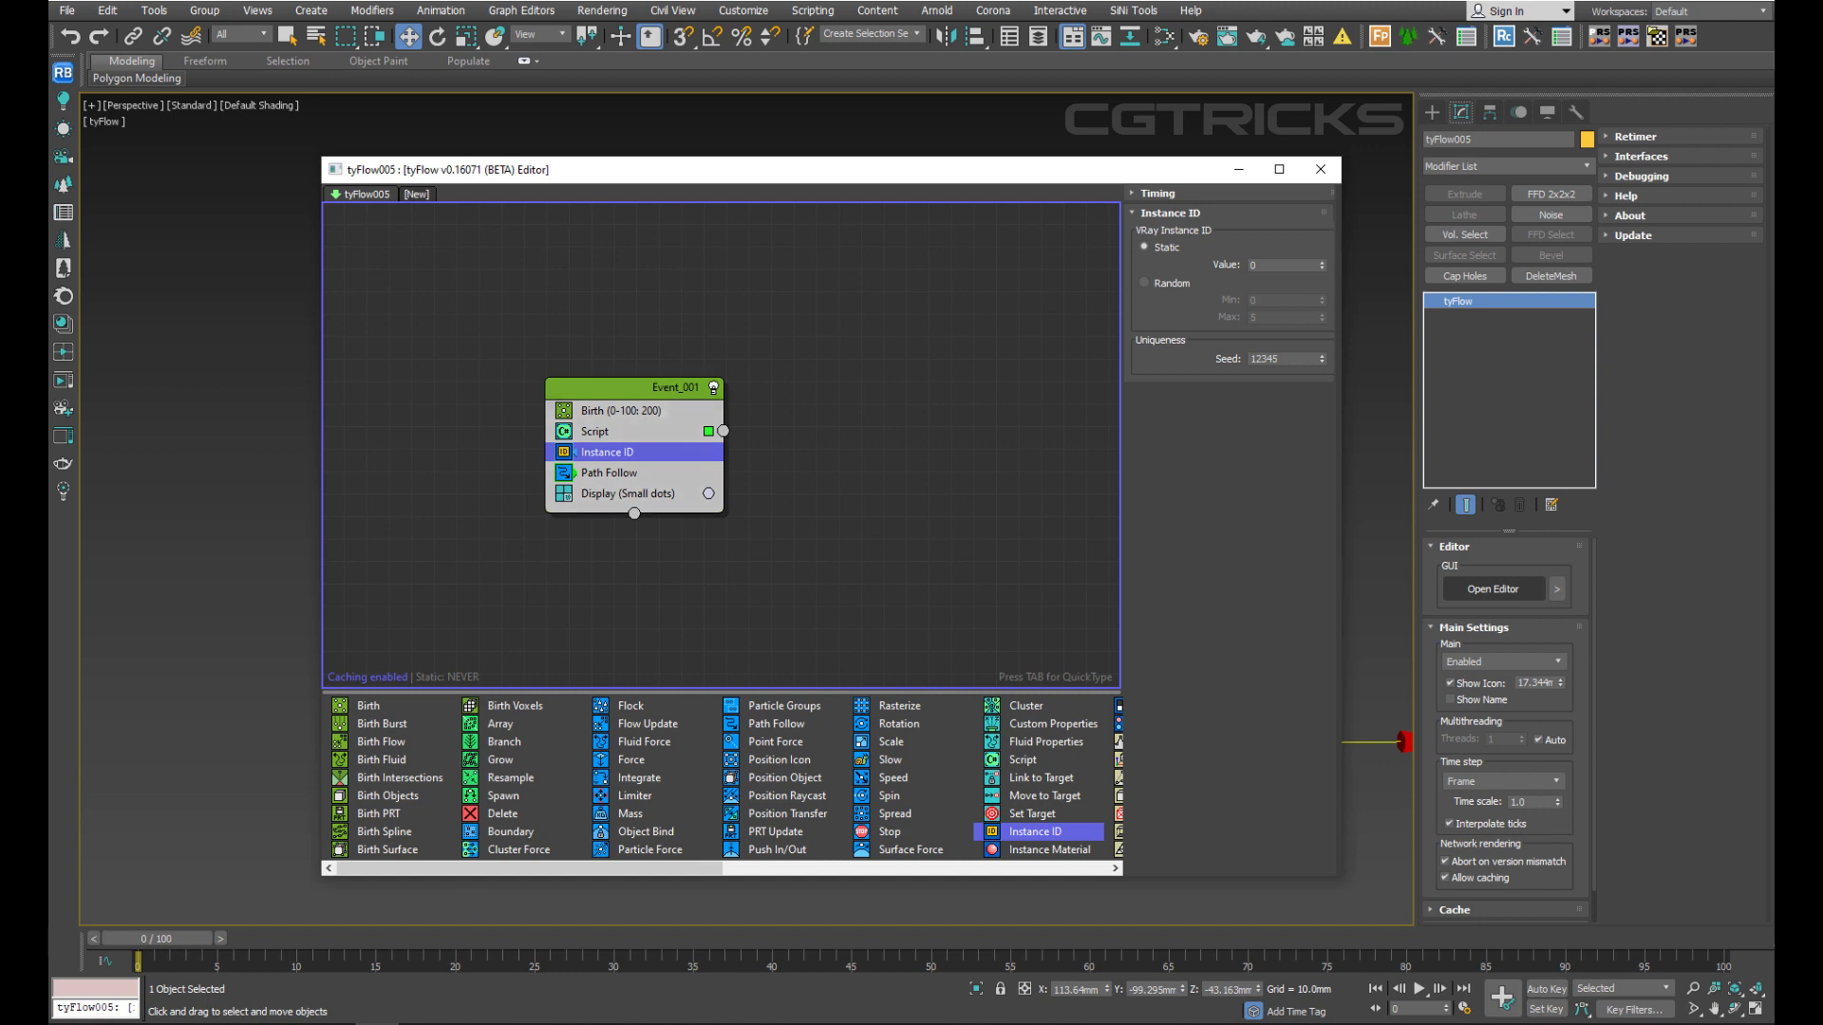
{"action": "right_click", "coordinate": [568, 334]}
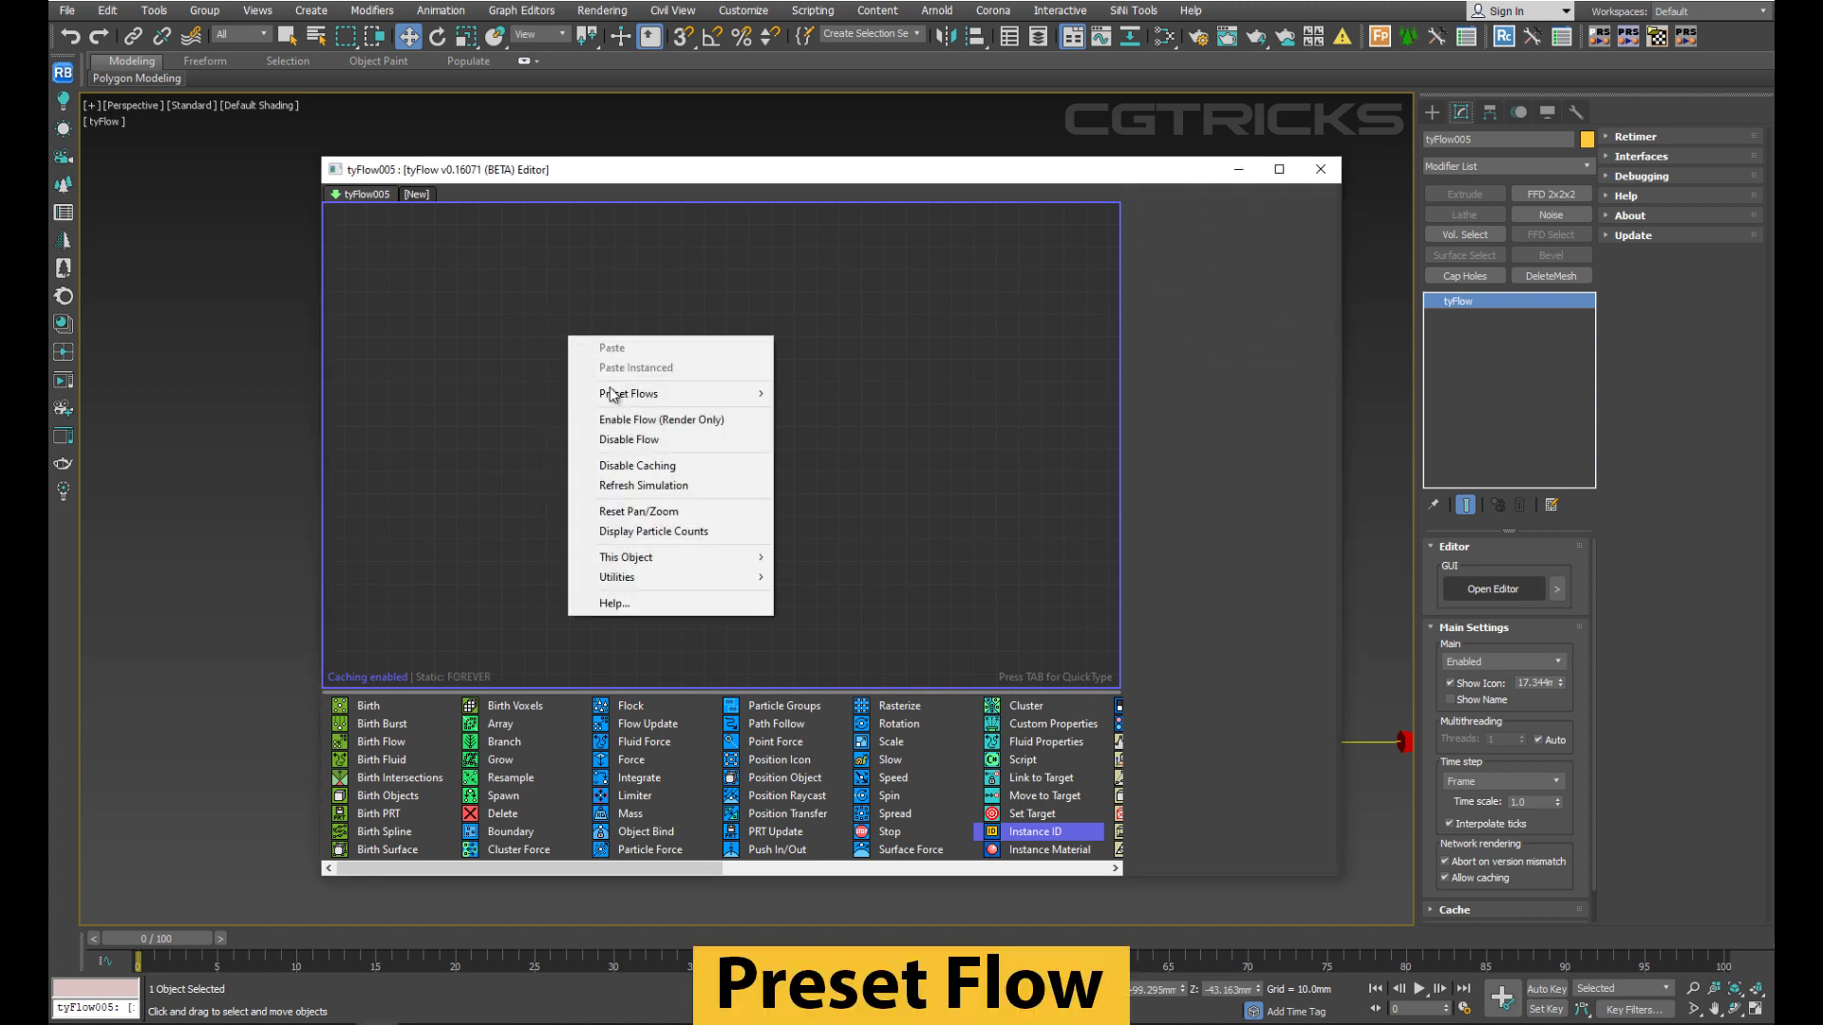
Add the Simple Icon tyFlow preset and move the editor aside to reveal the viewport.
{"action": "mouse_move", "coordinate": [629, 393]}
{"action": "left_click", "coordinate": [843, 394]}
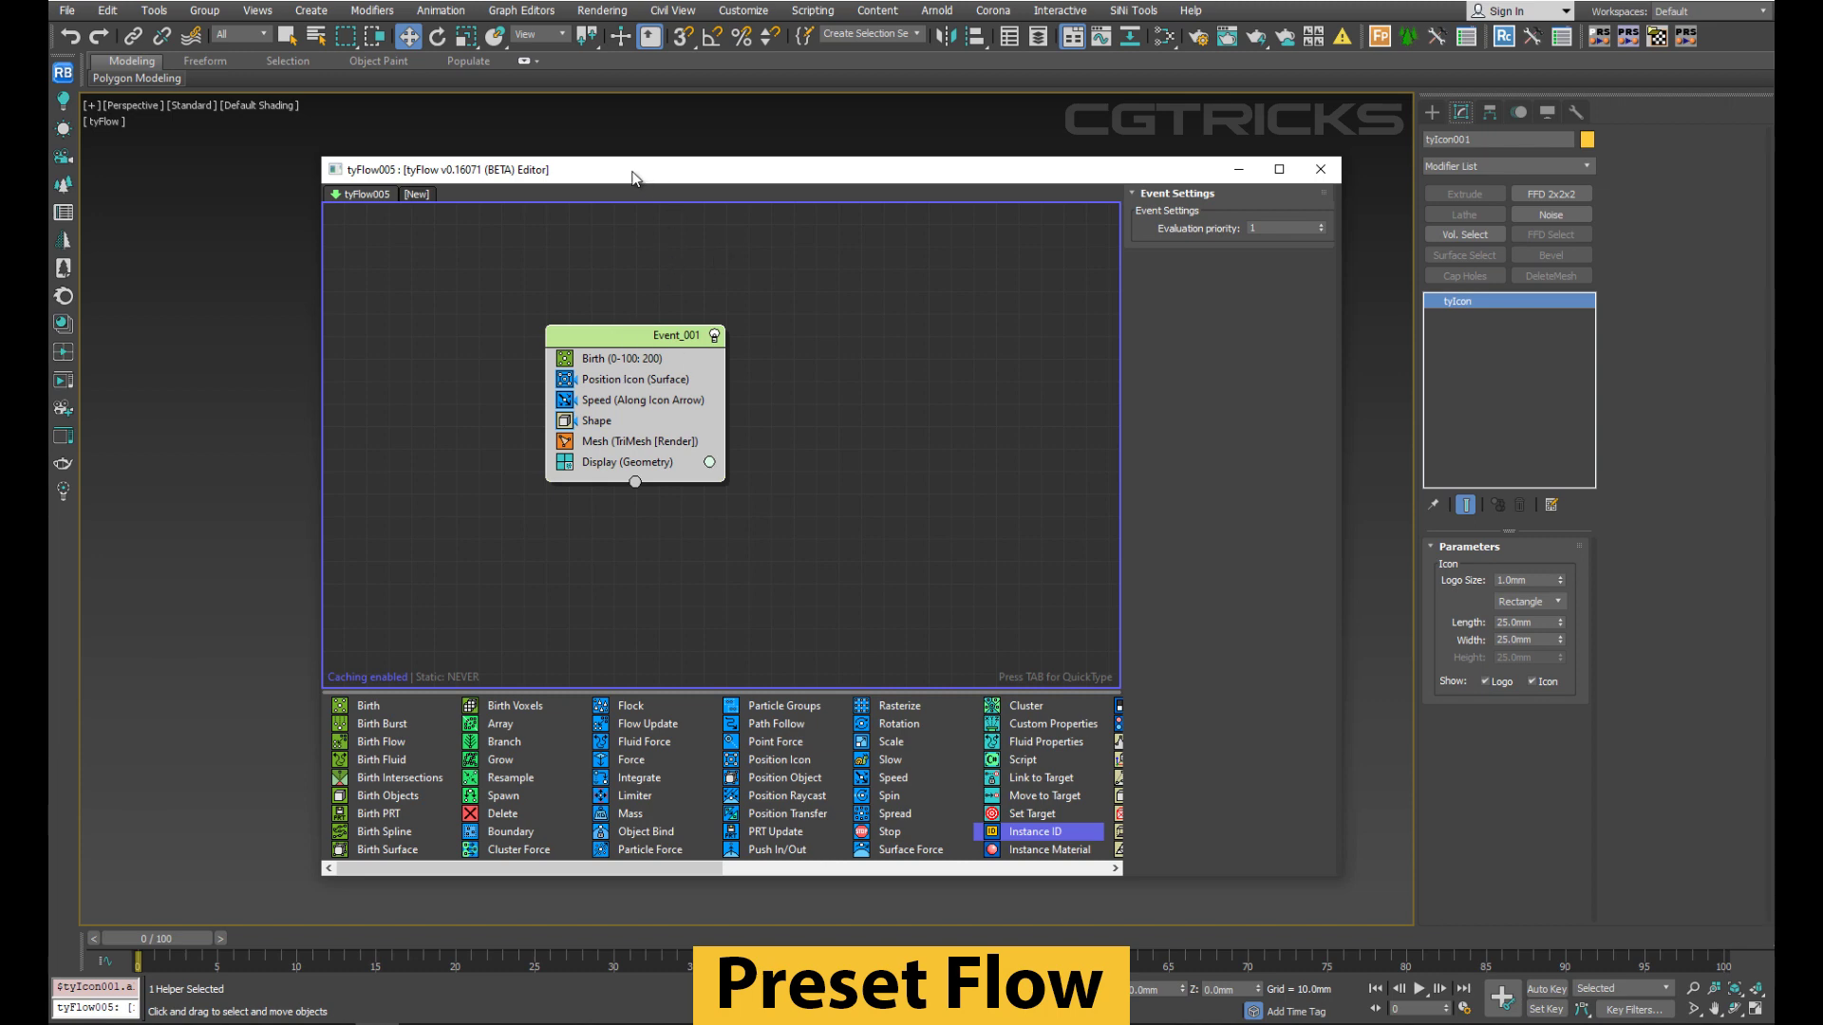
{"action": "left_click_drag", "start_coordinate": [635, 179], "coordinate": [1125, 174]}
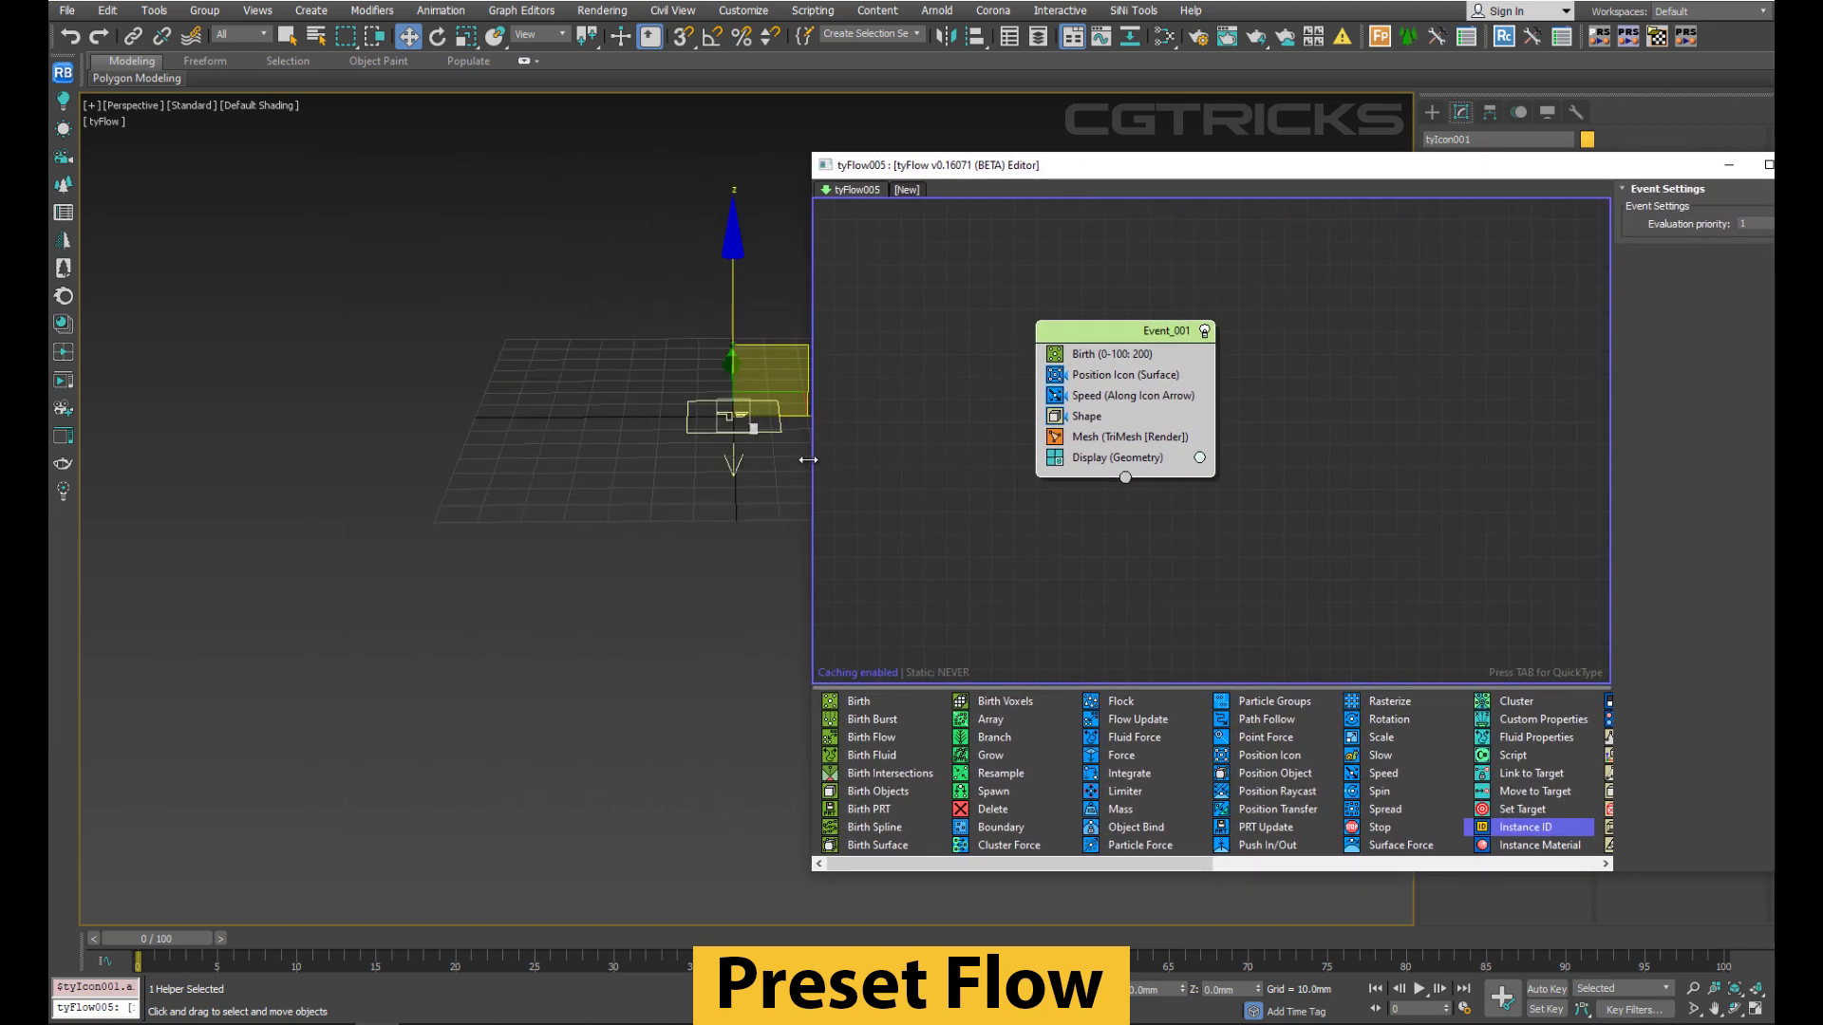
{"action": "left_click_drag", "start_coordinate": [808, 460], "coordinate": [1029, 460]}
{"action": "middle_click_drag", "start_coordinate": [740, 462], "coordinate": [629, 510]}
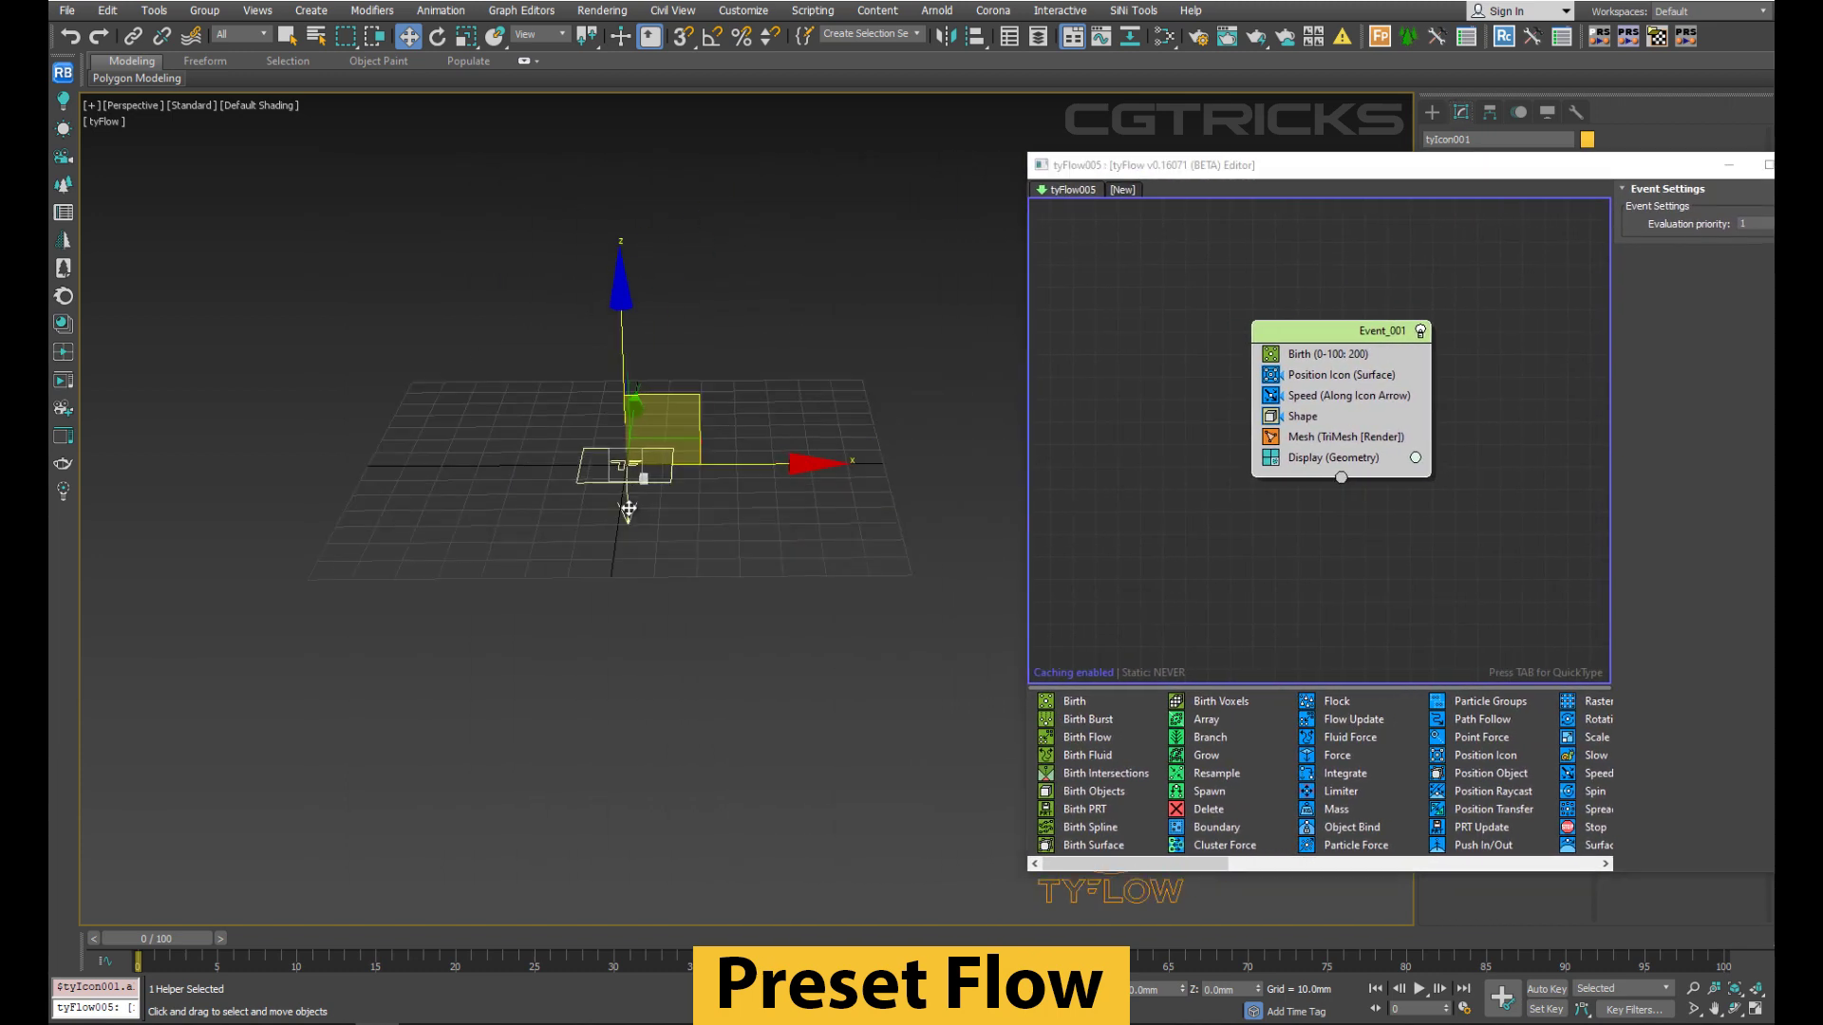
Raise the emitter icon to 45.042mm on Z and preview the particle animation.
{"action": "left_click_drag", "start_coordinate": [629, 510], "coordinate": [591, 311]}
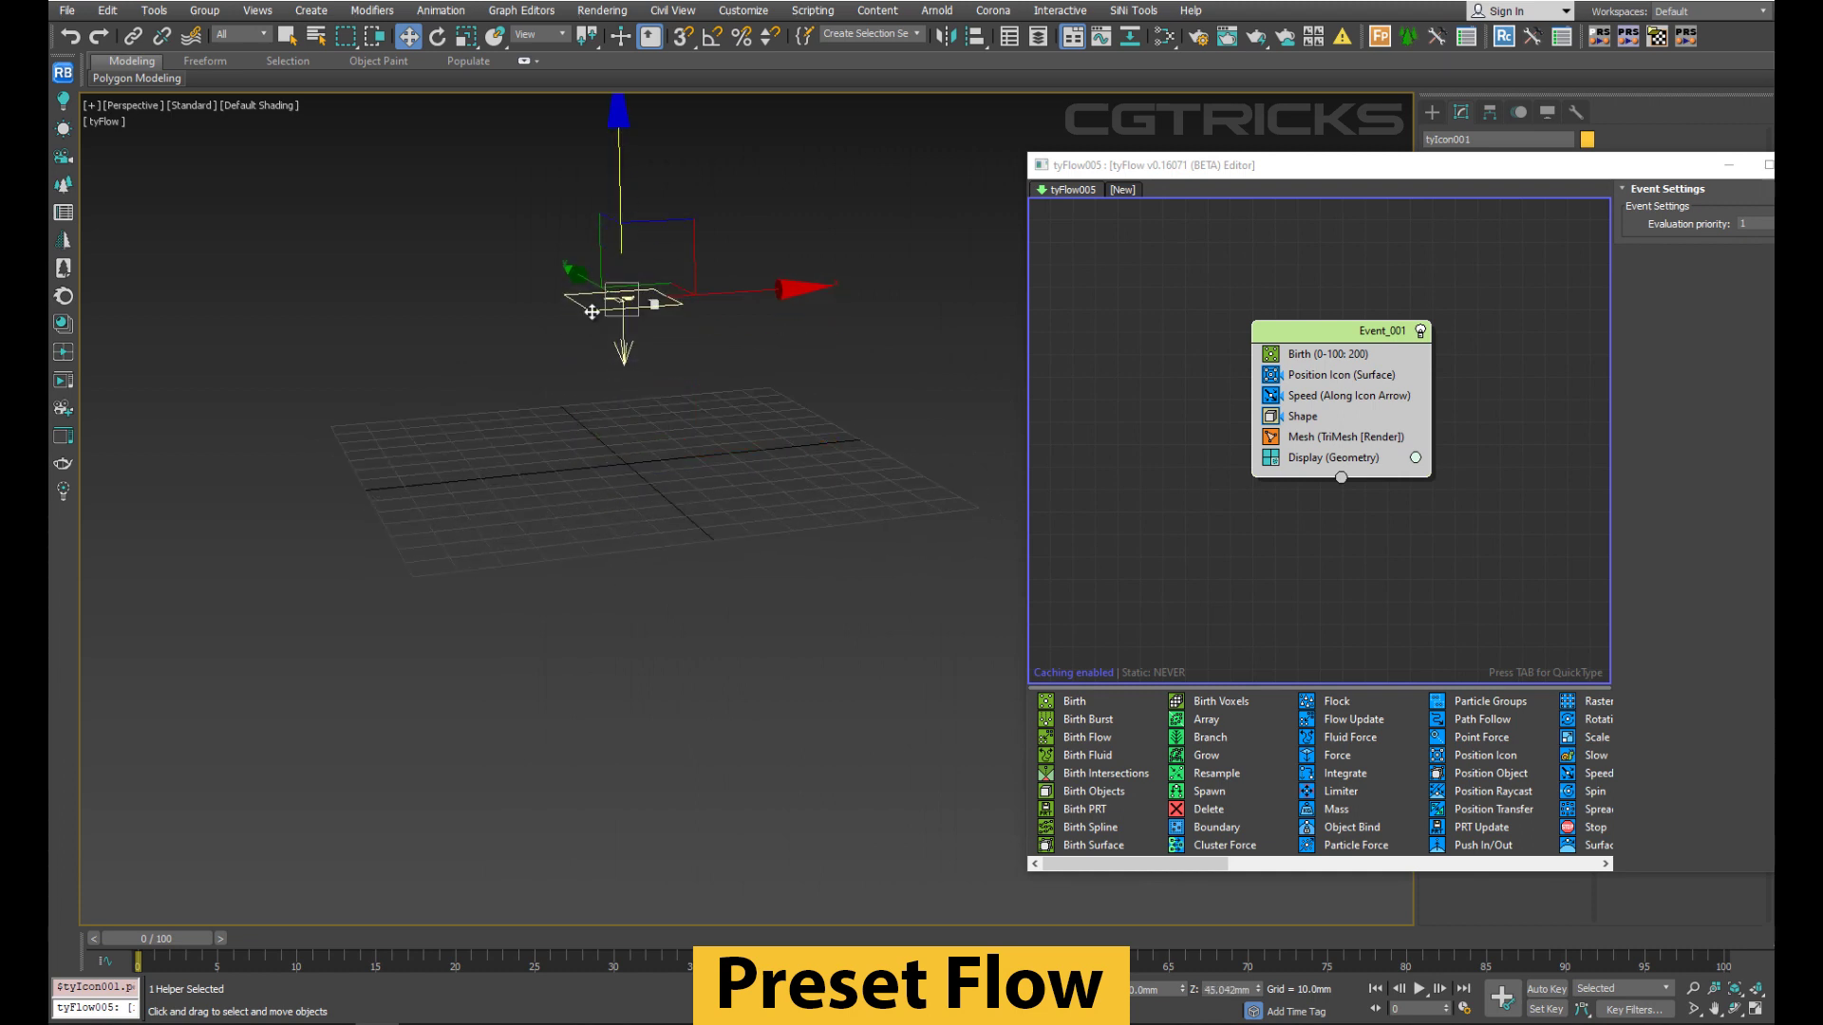
{"action": "mouse_move", "coordinate": [185, 937]}
{"action": "left_mouse_down"}
{"action": "mouse_move", "coordinate": [1095, 930]}
{"action": "mouse_move", "coordinate": [932, 902]}
{"action": "mouse_move", "coordinate": [1003, 851]}
{"action": "mouse_move", "coordinate": [1461, 874]}
{"action": "mouse_move", "coordinate": [375, 881]}
{"action": "mouse_move", "coordinate": [1168, 871]}
{"action": "mouse_move", "coordinate": [936, 883]}
{"action": "left_mouse_up"}
{"action": "key", "text": "w"}
{"action": "left_click", "coordinate": [1417, 990]}
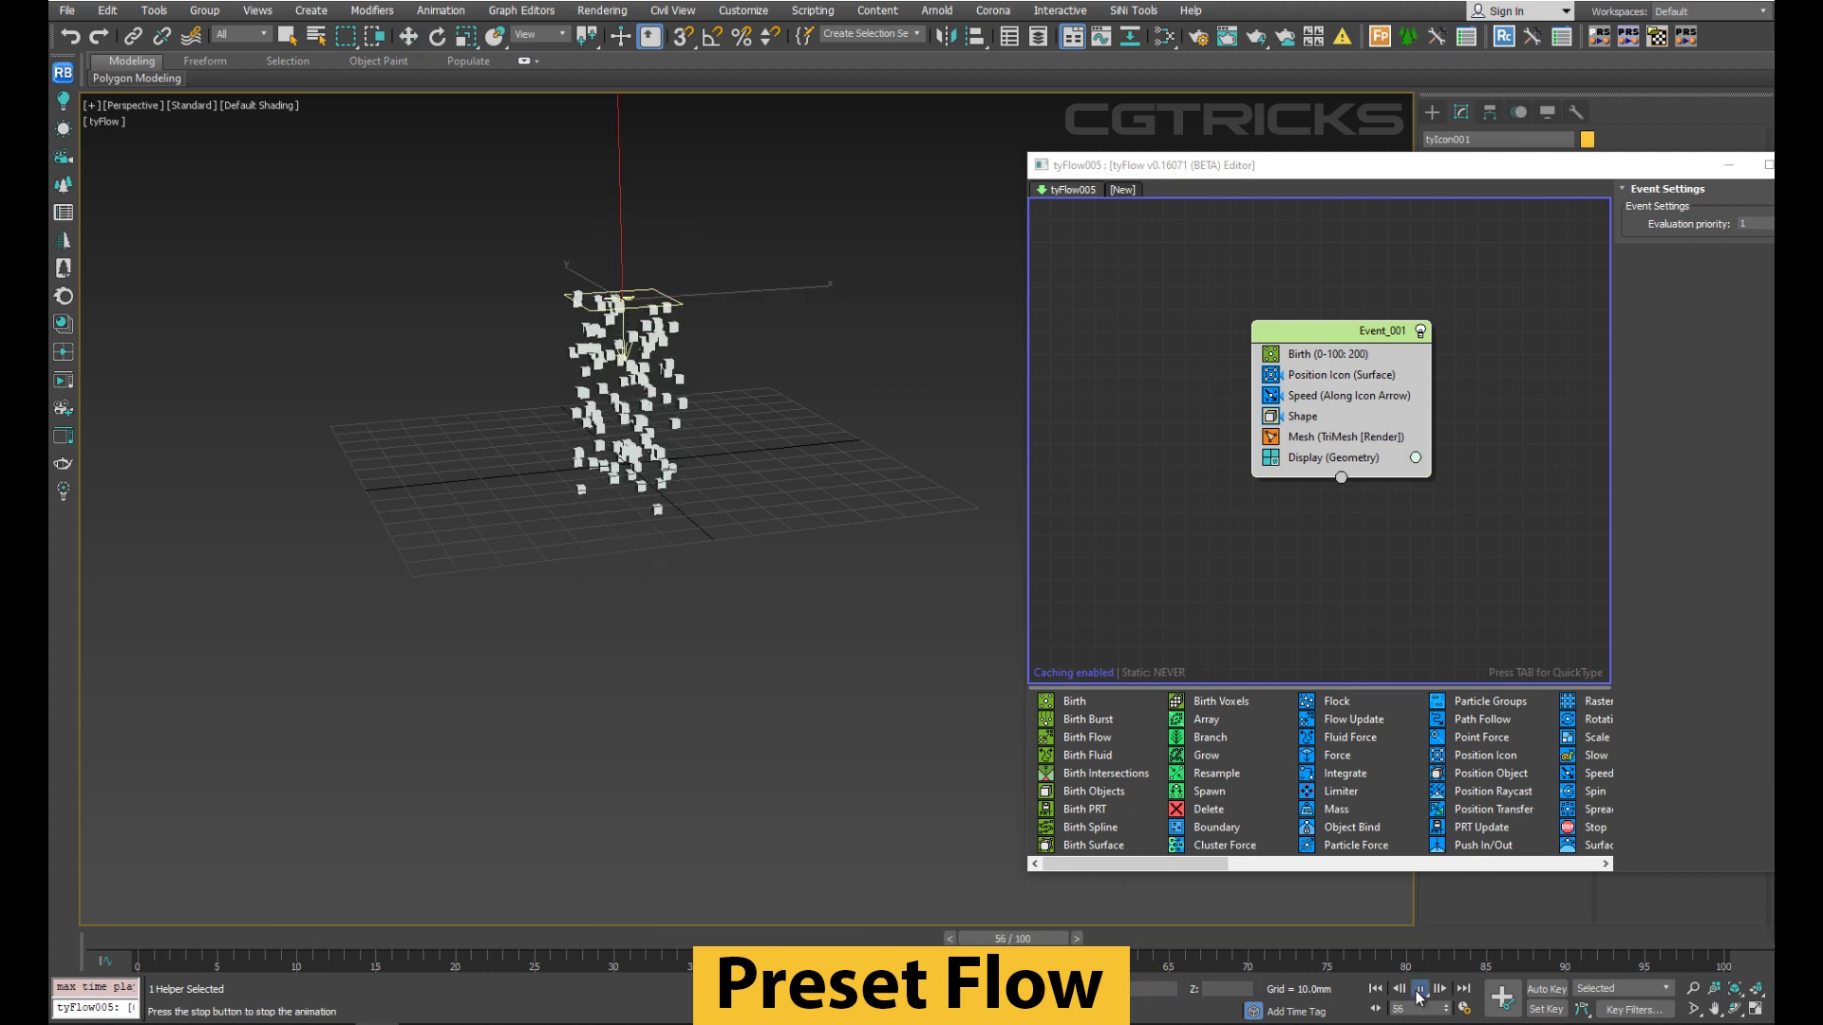
{"action": "left_click", "coordinate": [1419, 990]}
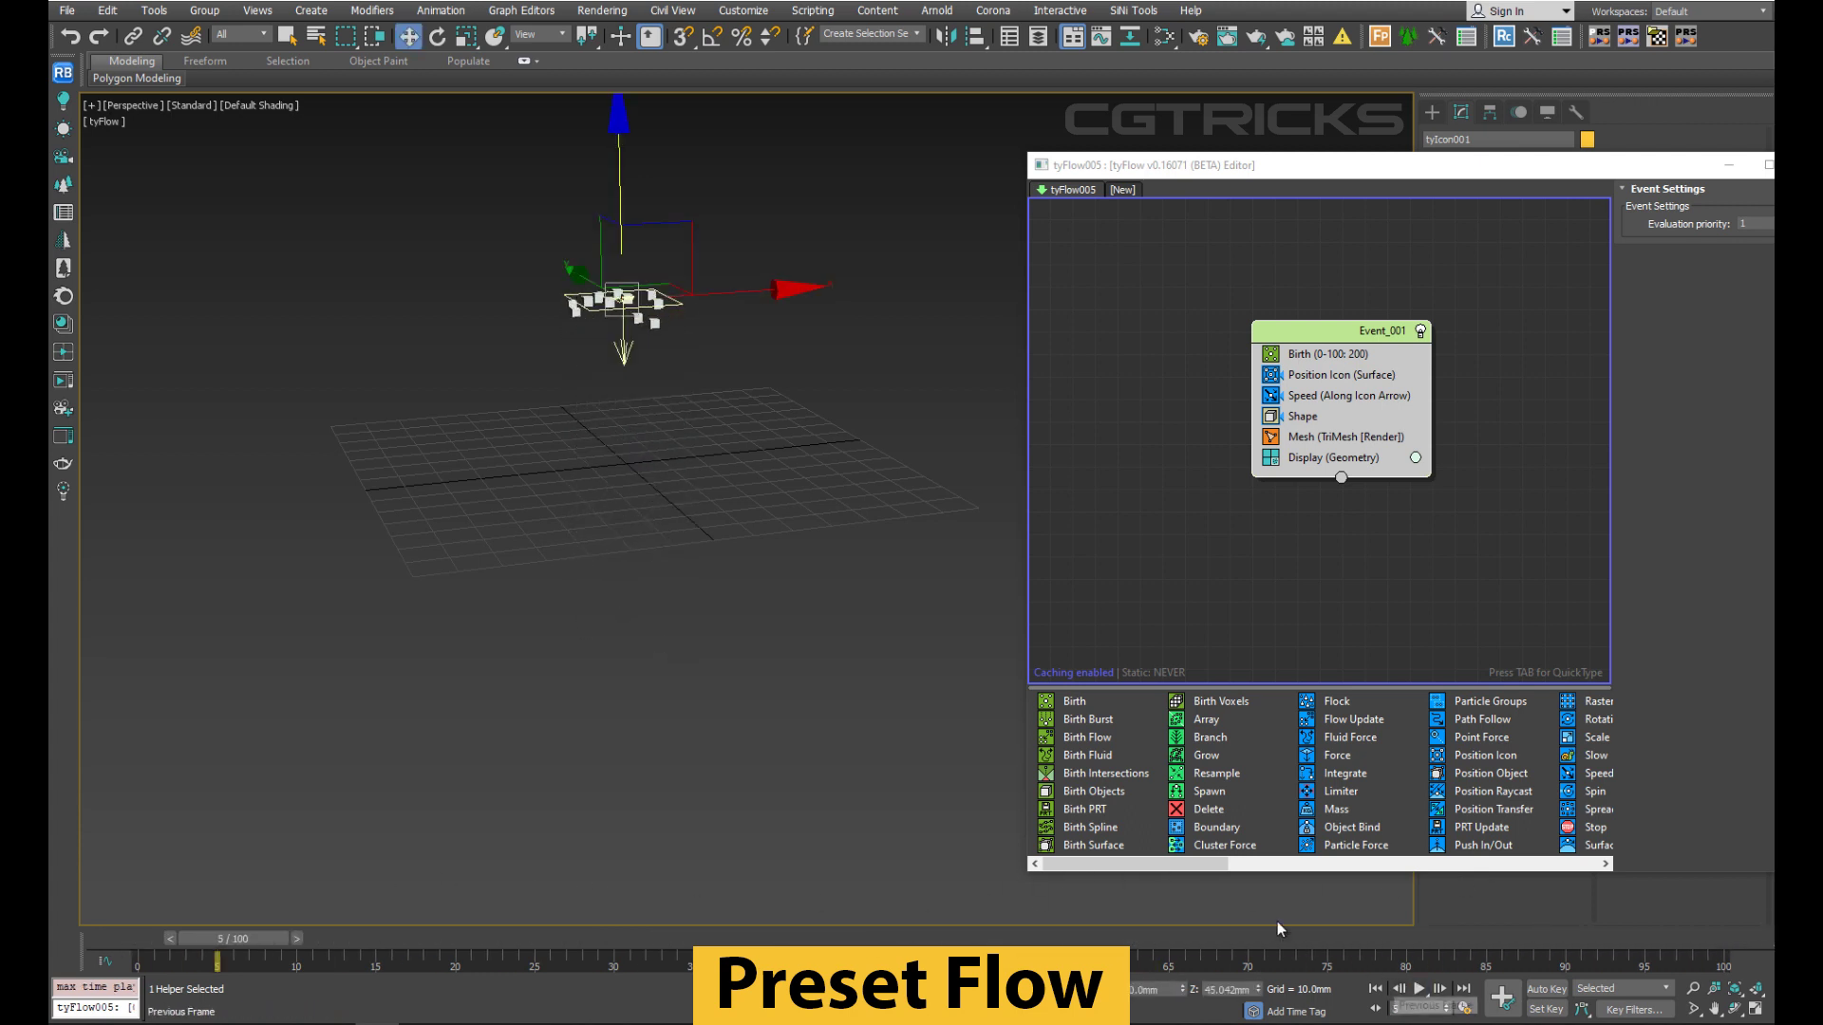
Add the Simple Object tyFlow preset as Event_002 beside Event_001 and preview it.
{"action": "left_click_drag", "start_coordinate": [1303, 334], "coordinate": [1452, 340]}
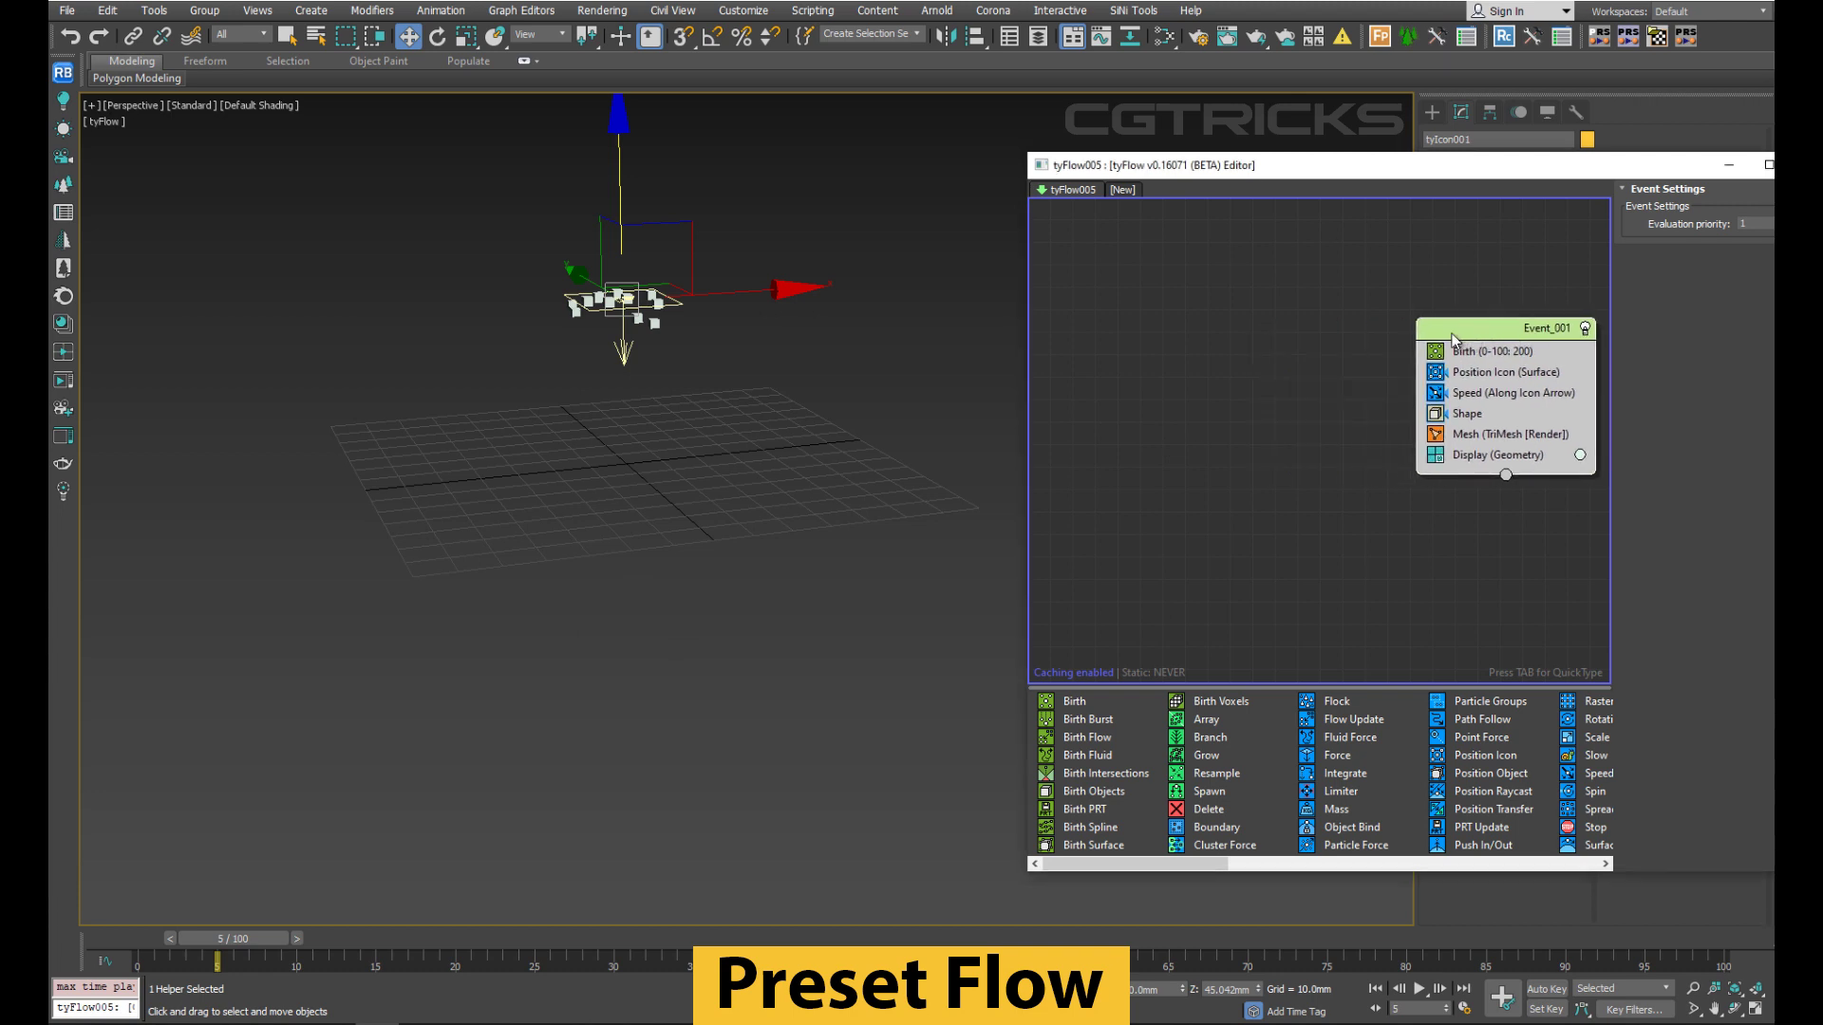
{"action": "right_click", "coordinate": [1113, 323]}
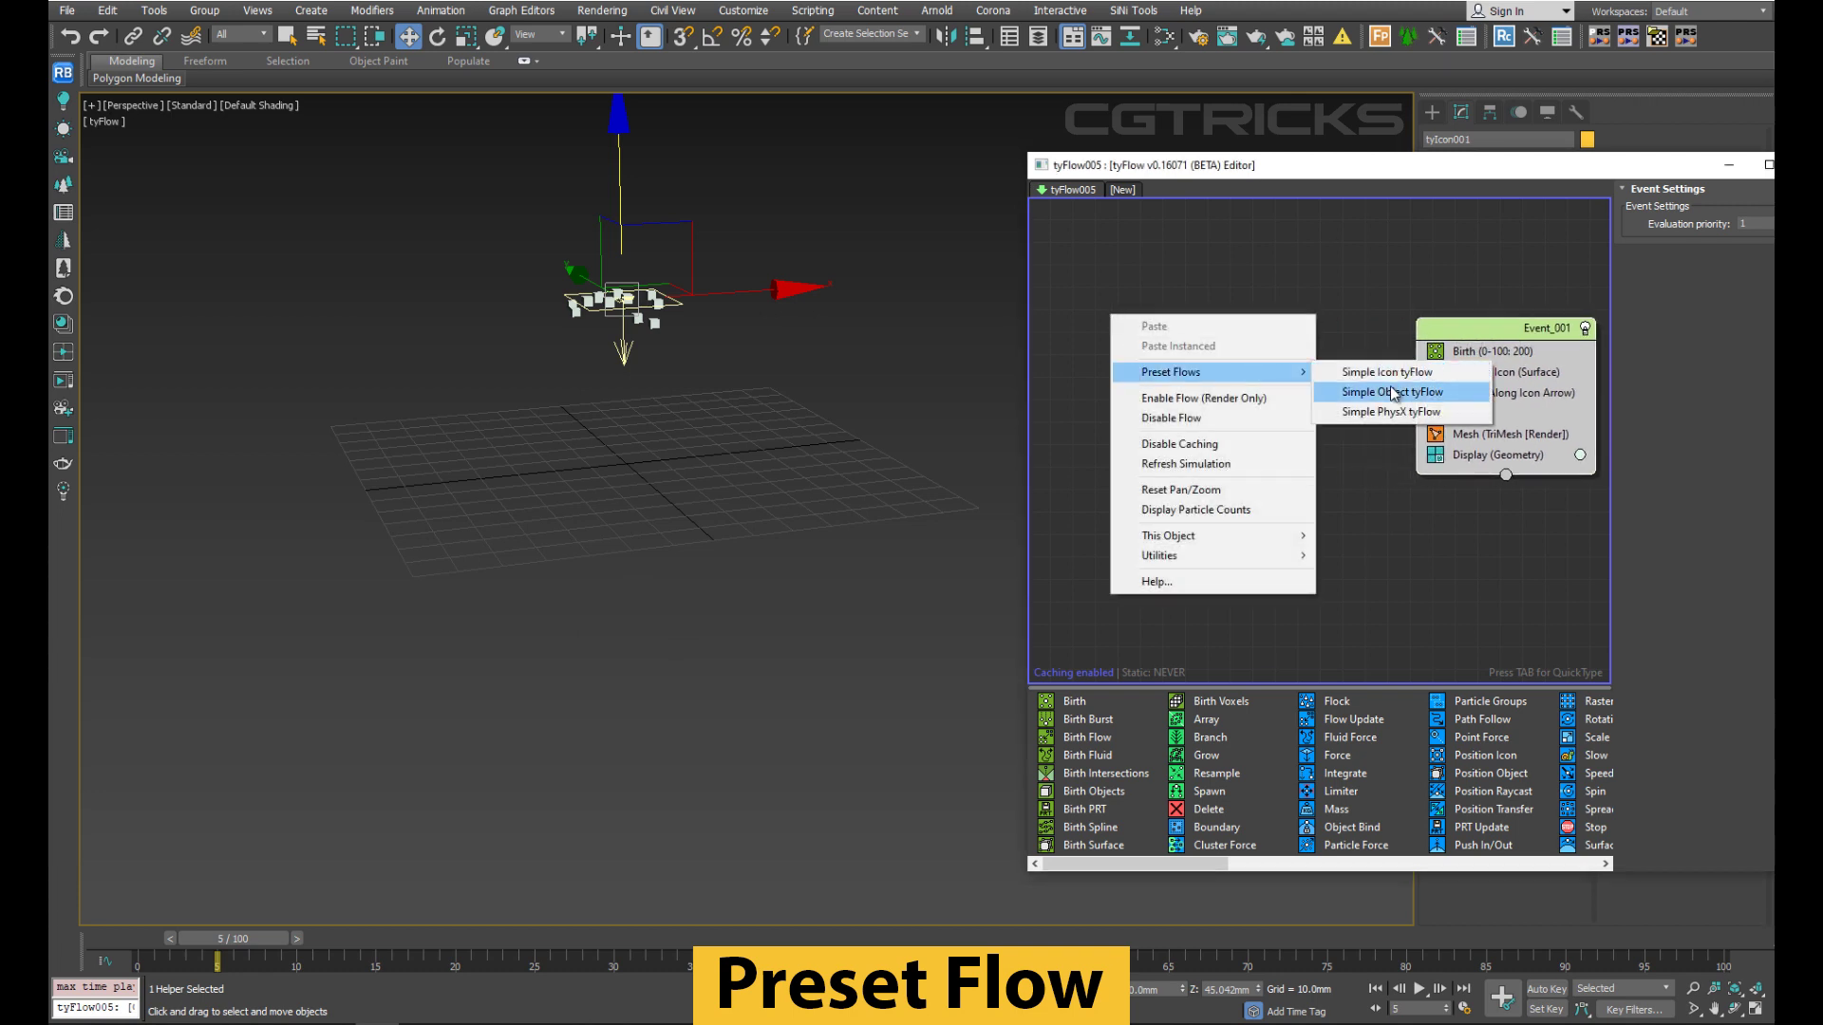
{"action": "left_click", "coordinate": [1392, 393]}
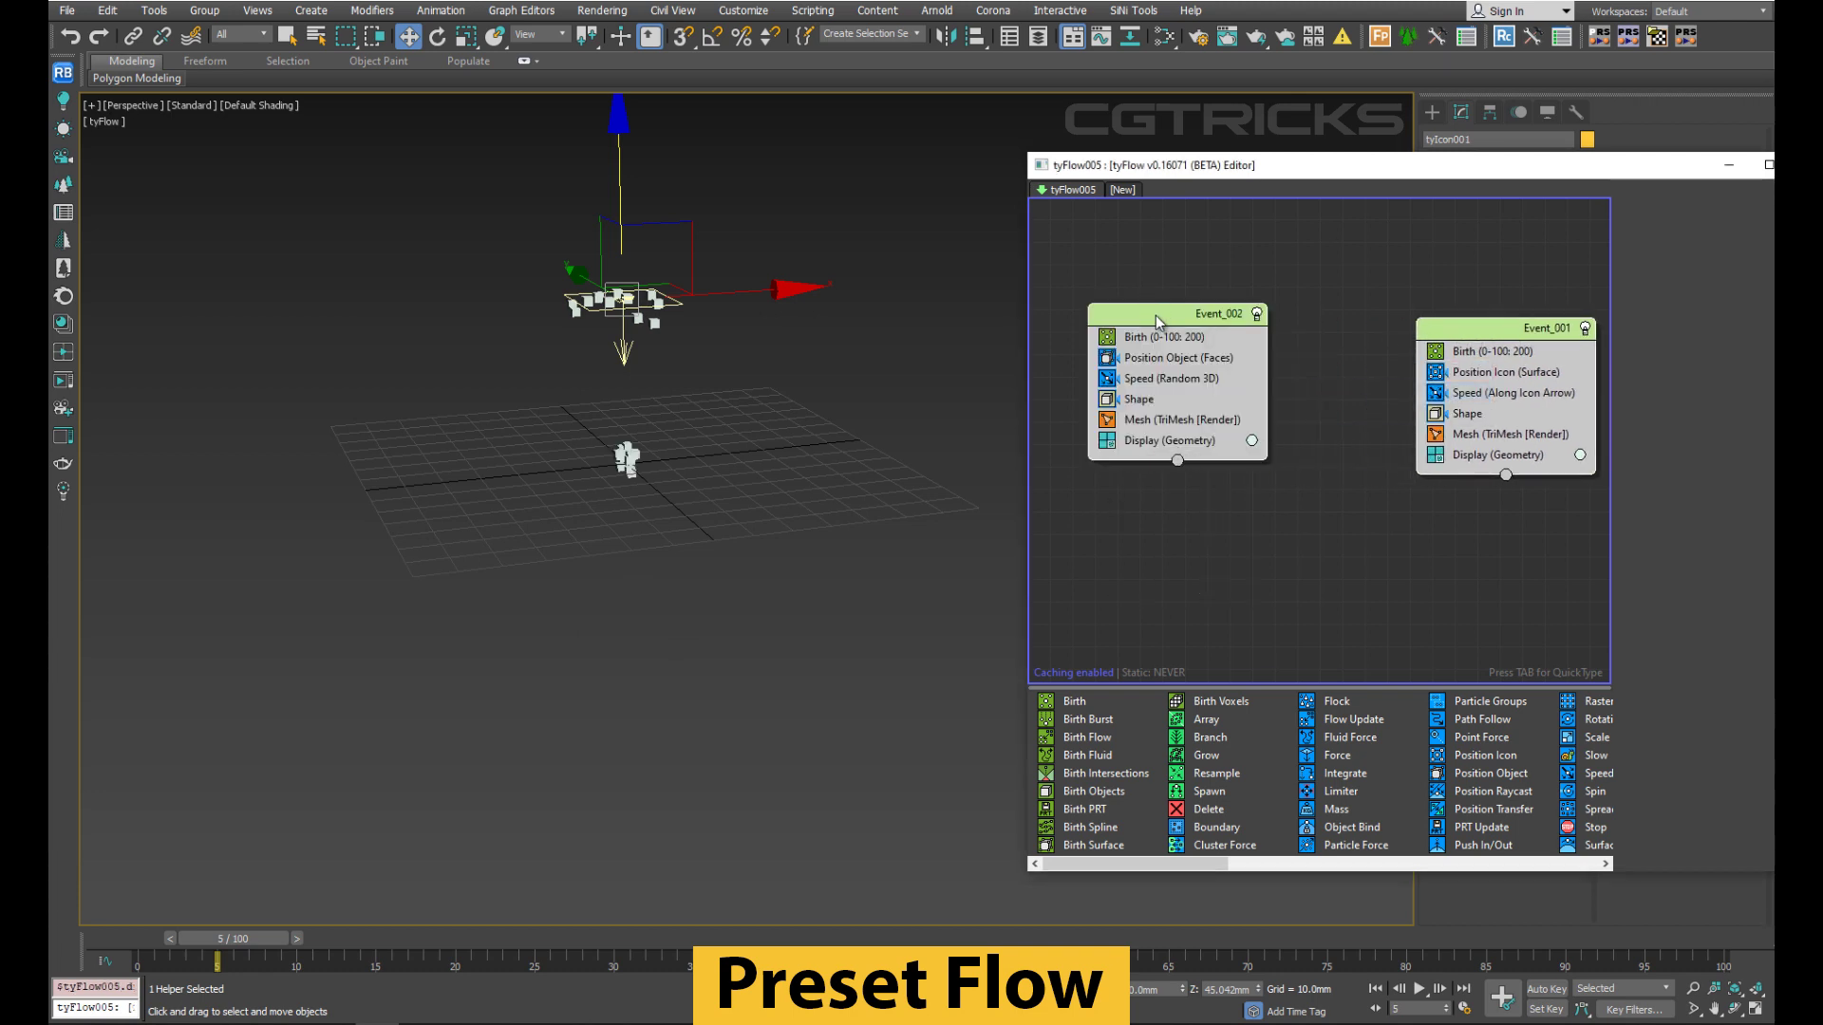
{"action": "left_click_drag", "start_coordinate": [1156, 321], "coordinate": [1267, 353]}
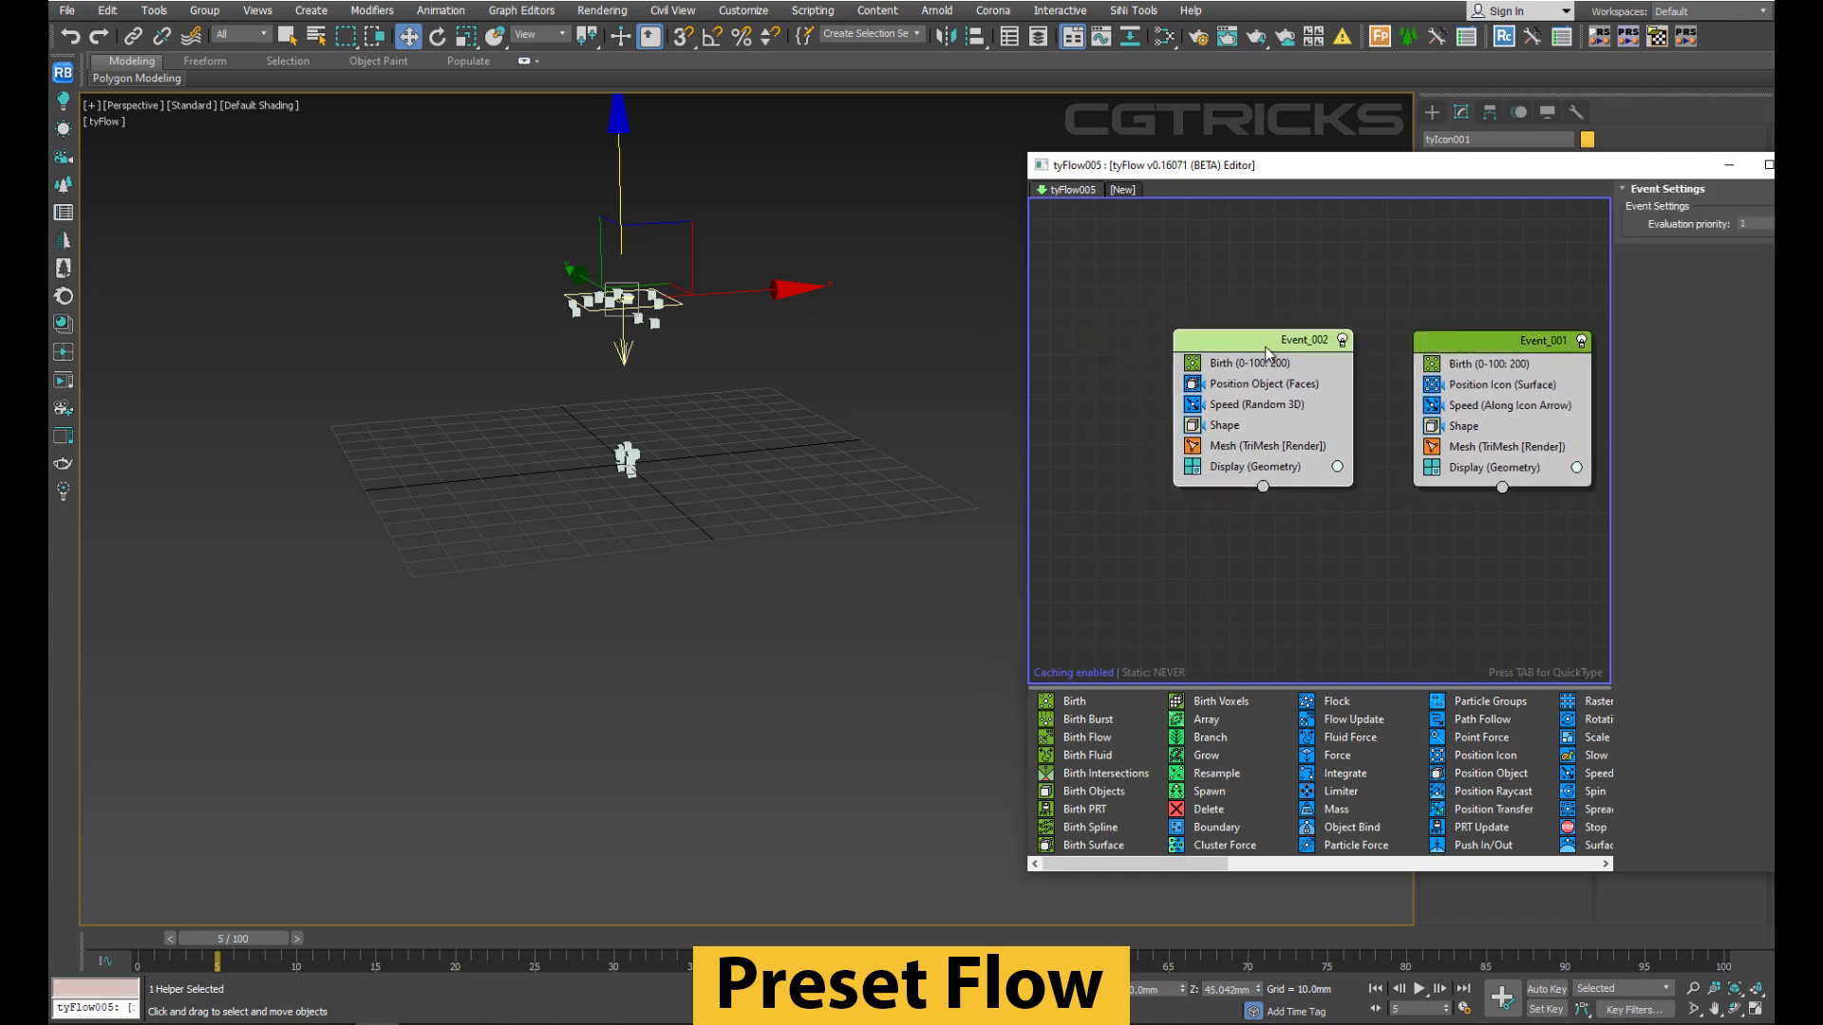
{"action": "left_click", "coordinate": [1417, 990]}
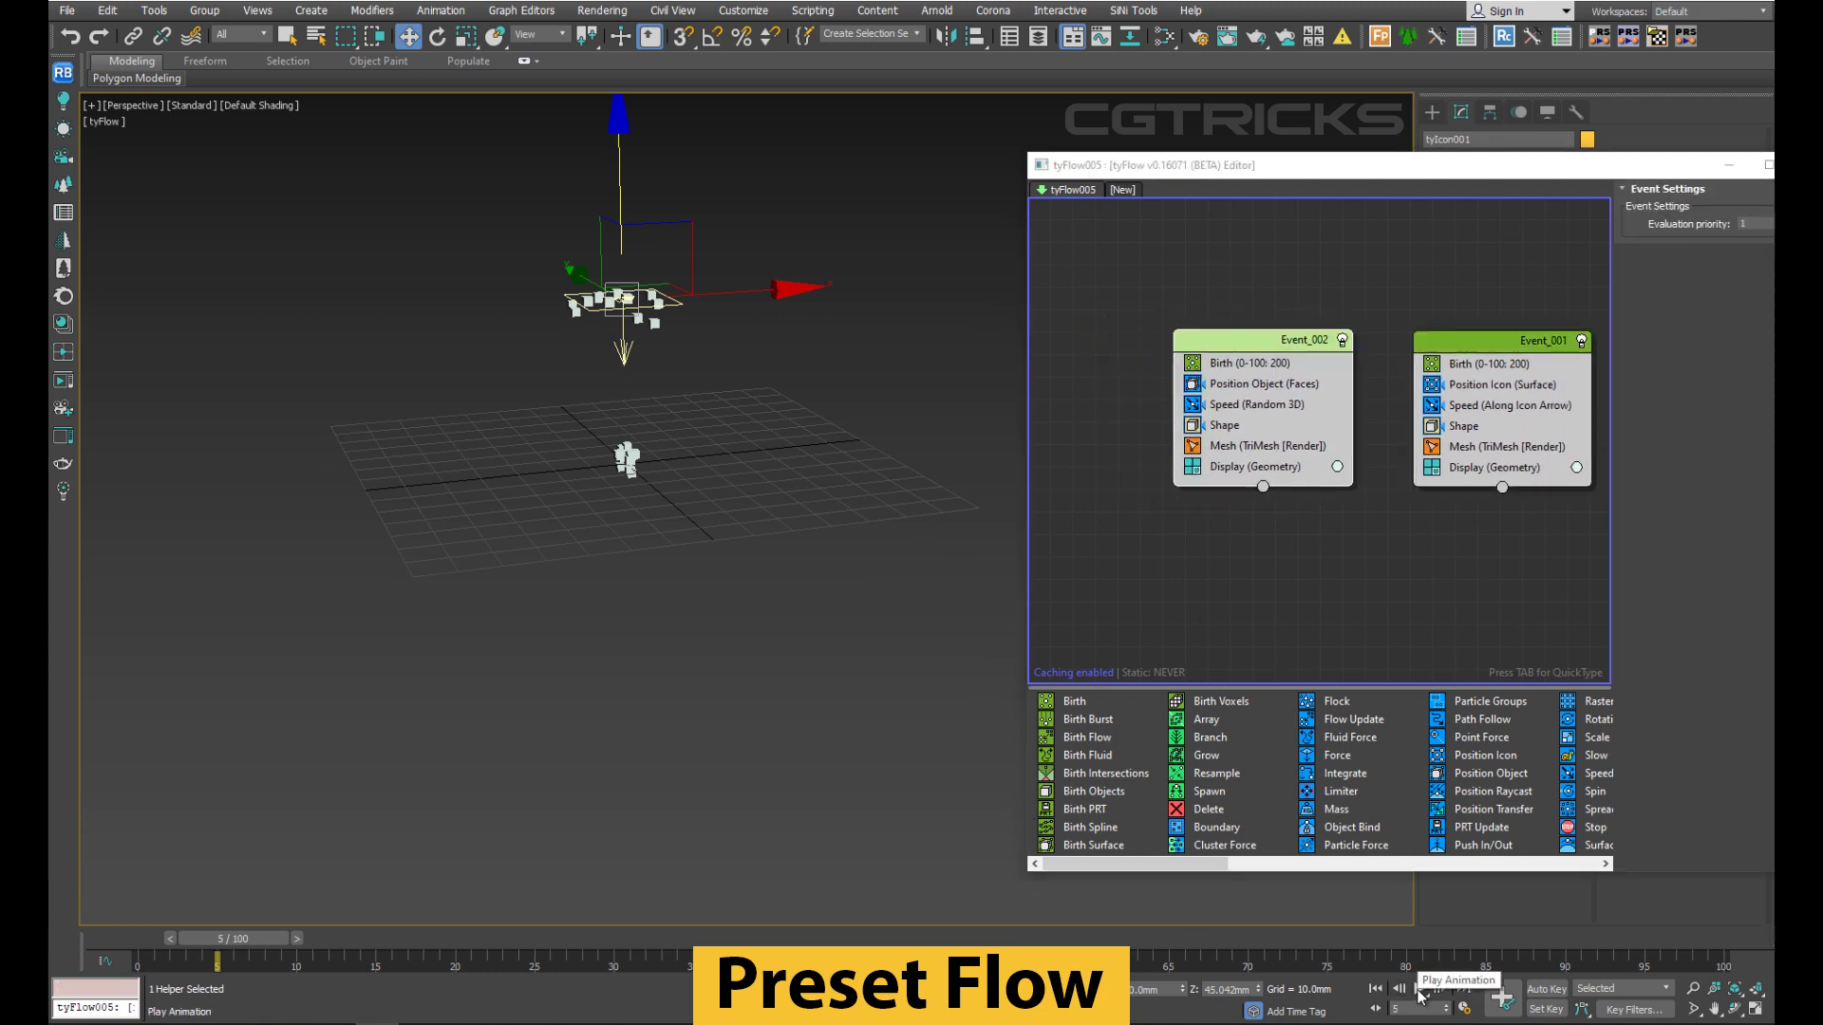
{"action": "left_click", "coordinate": [1421, 992]}
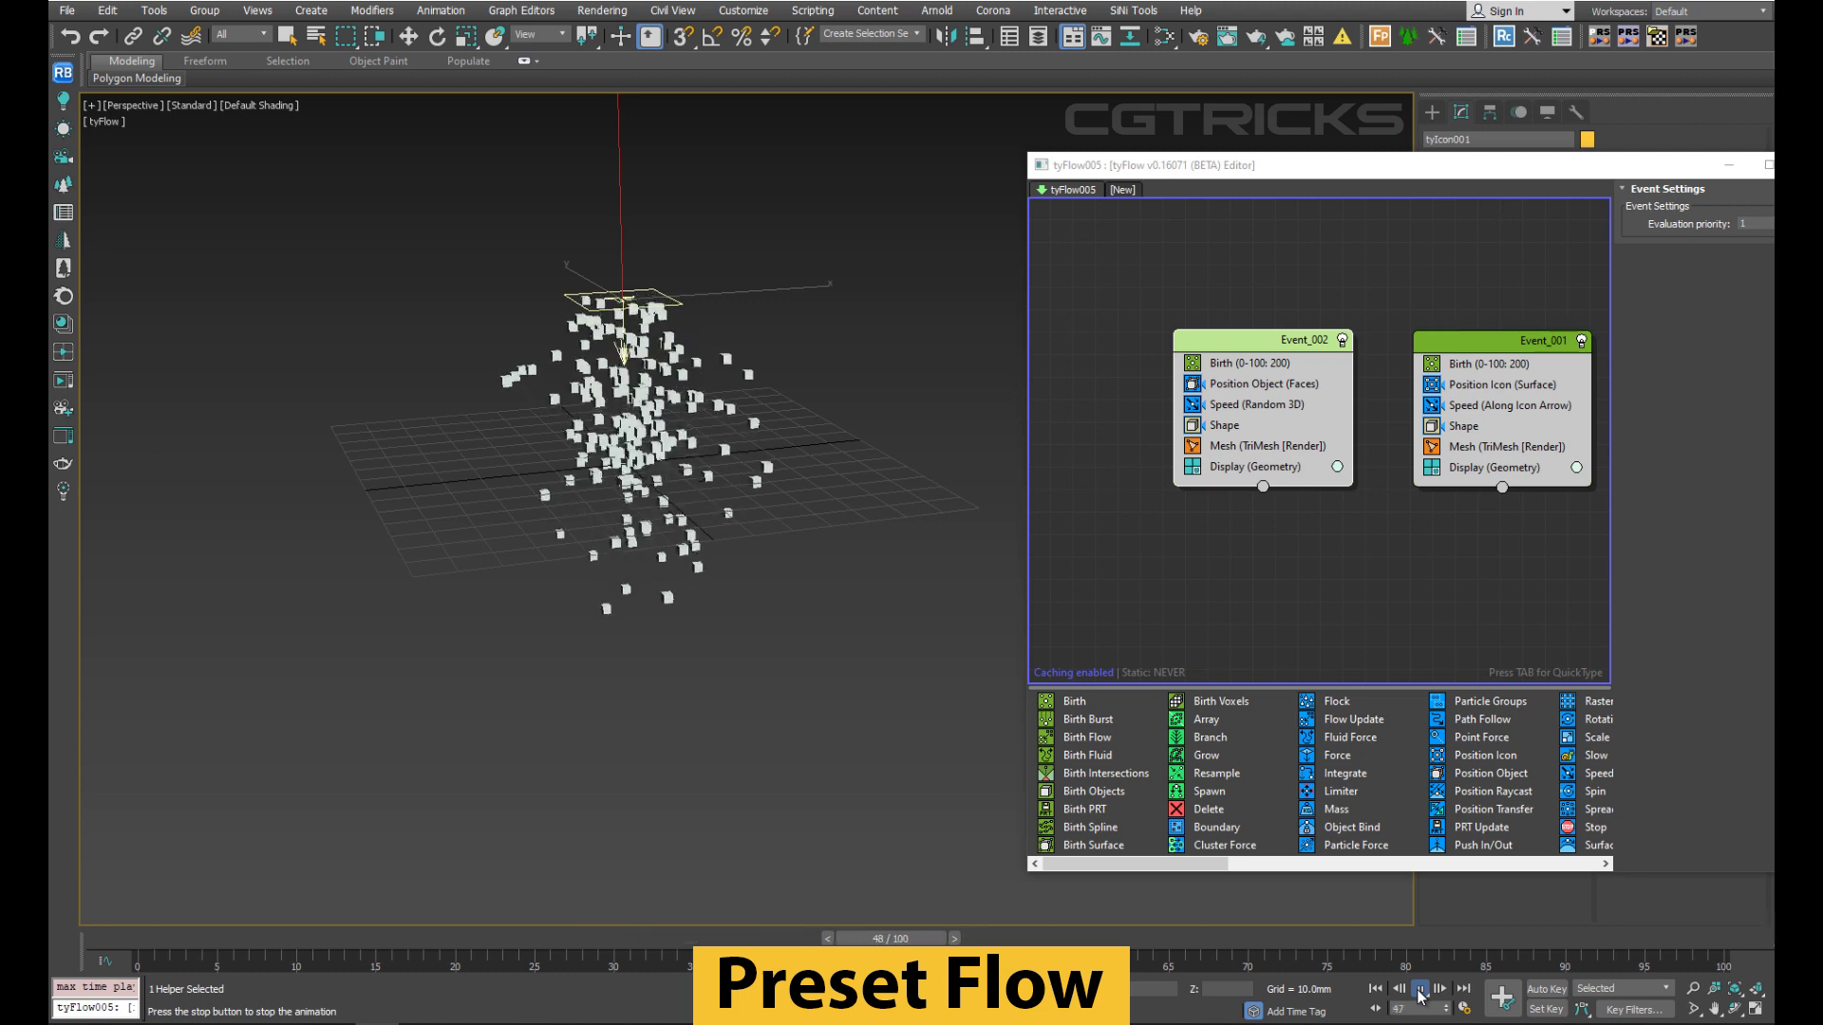
Shift the emitter icon left along X, replay, and return the timeline to frame 0.
{"action": "key", "text": "w"}
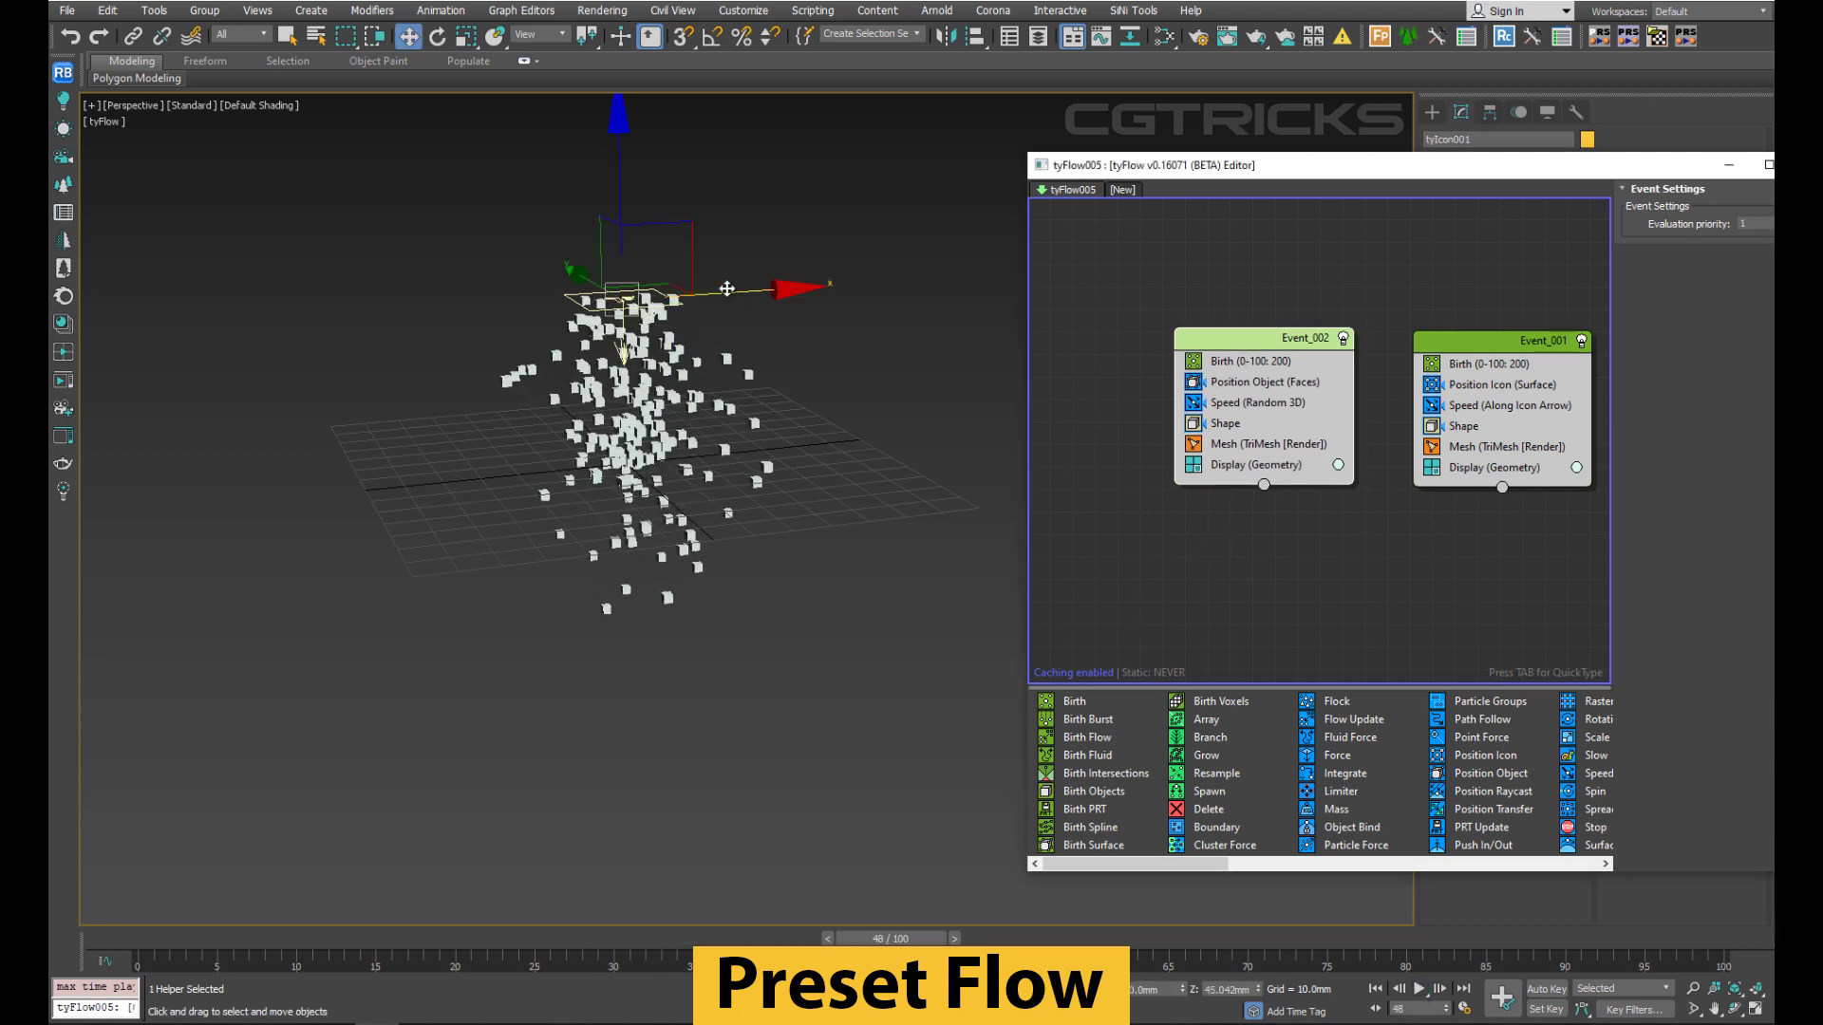
{"action": "left_click_drag", "start_coordinate": [721, 289], "coordinate": [433, 304]}
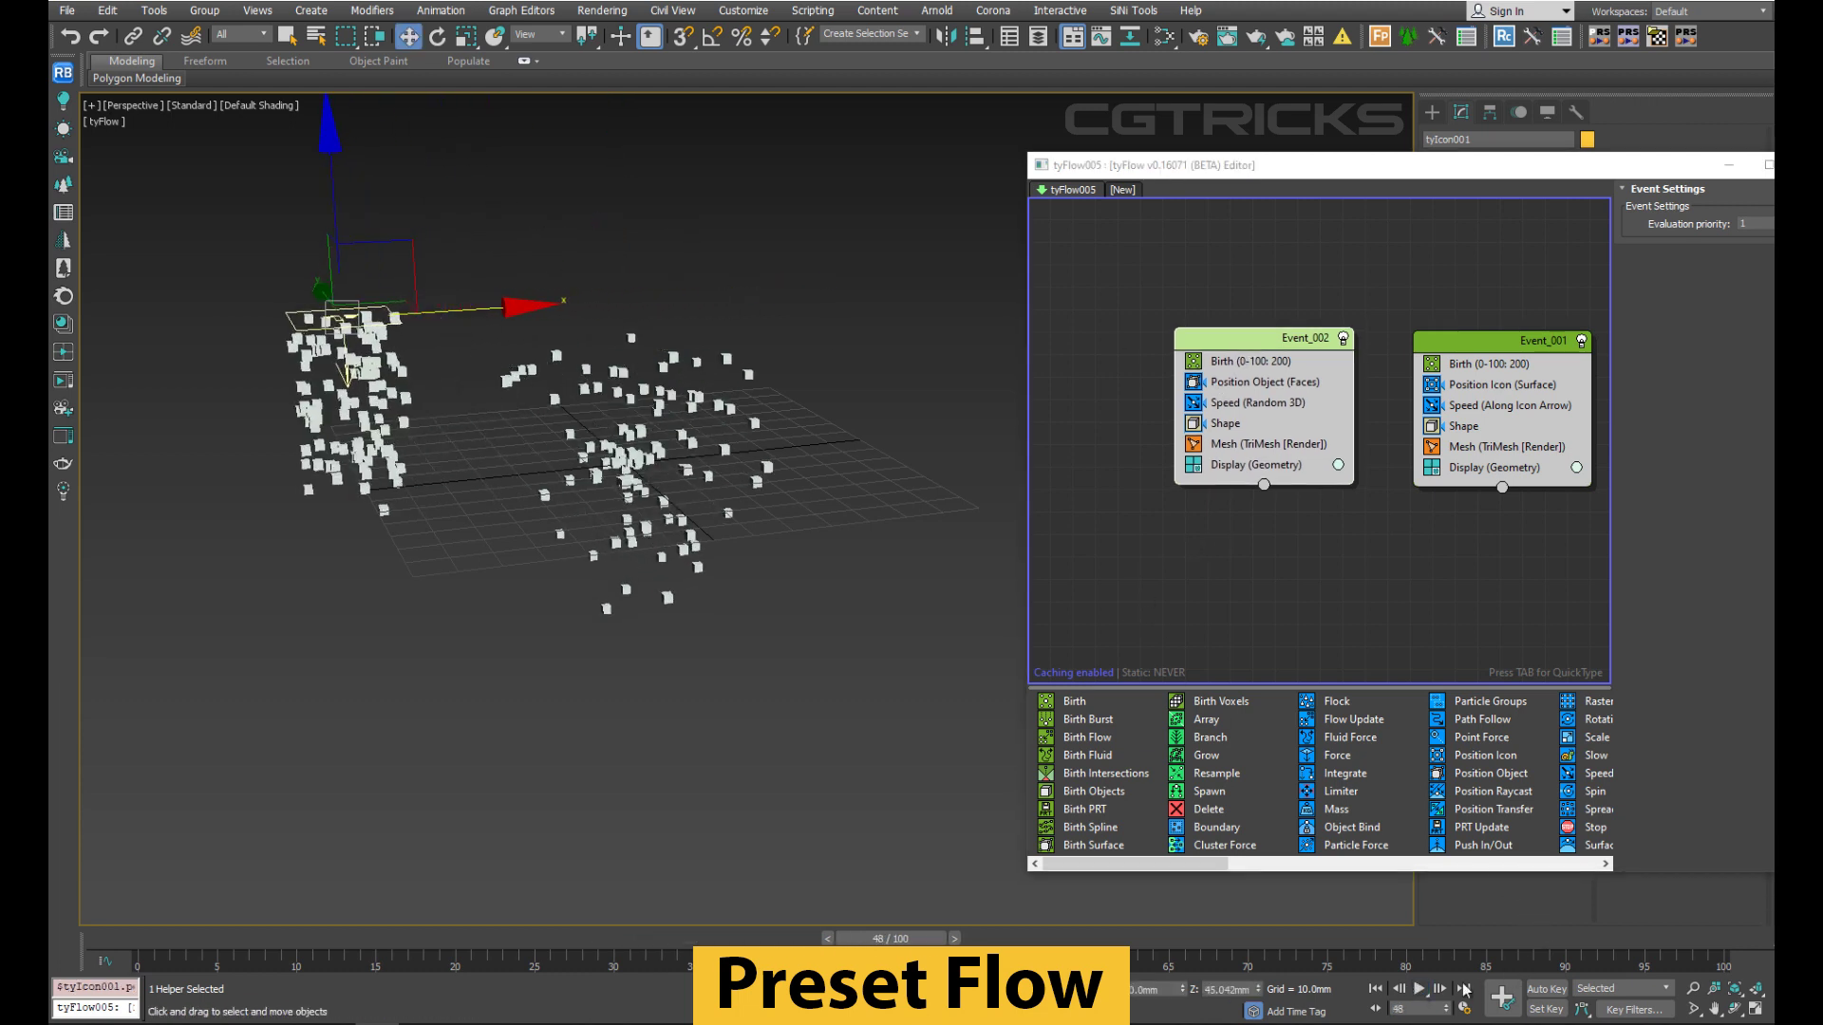
{"action": "left_click", "coordinate": [1421, 992]}
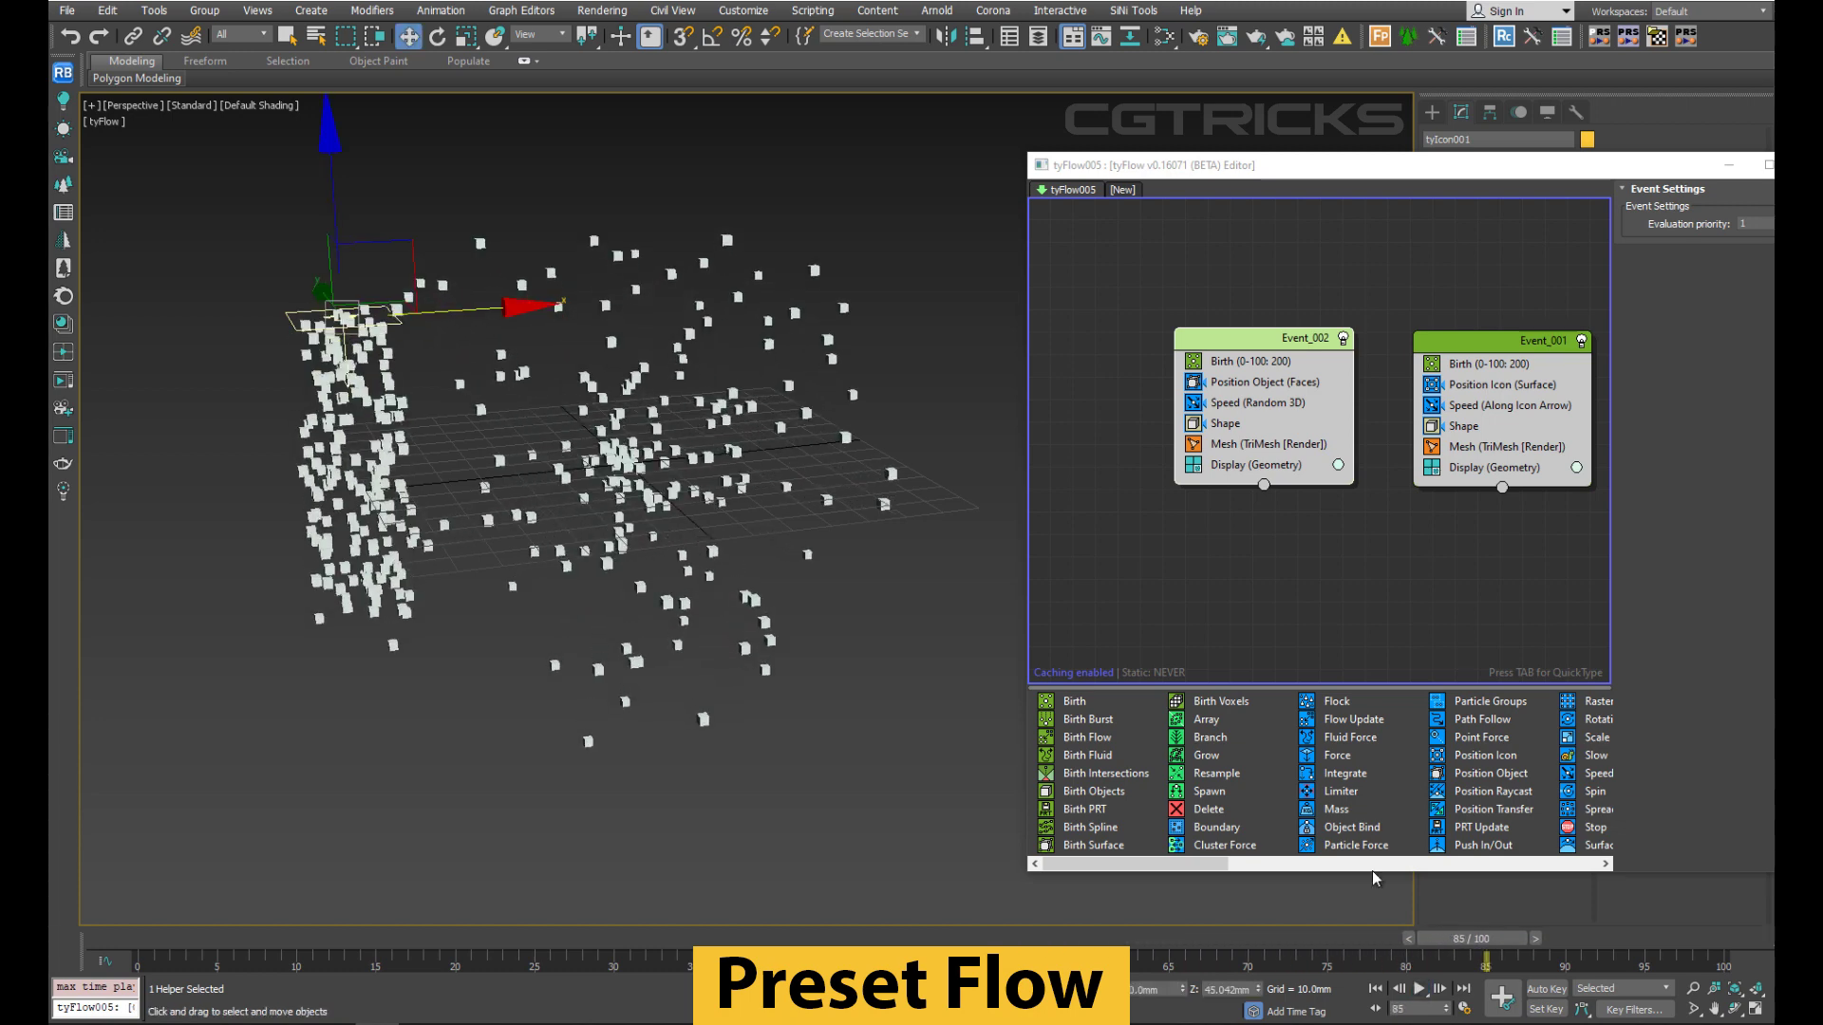
{"action": "scroll", "coordinate": [1168, 379], "scroll_direction": "down", "scroll_amount": 1}
{"action": "left_click_drag", "start_coordinate": [1451, 940], "coordinate": [142, 940]}
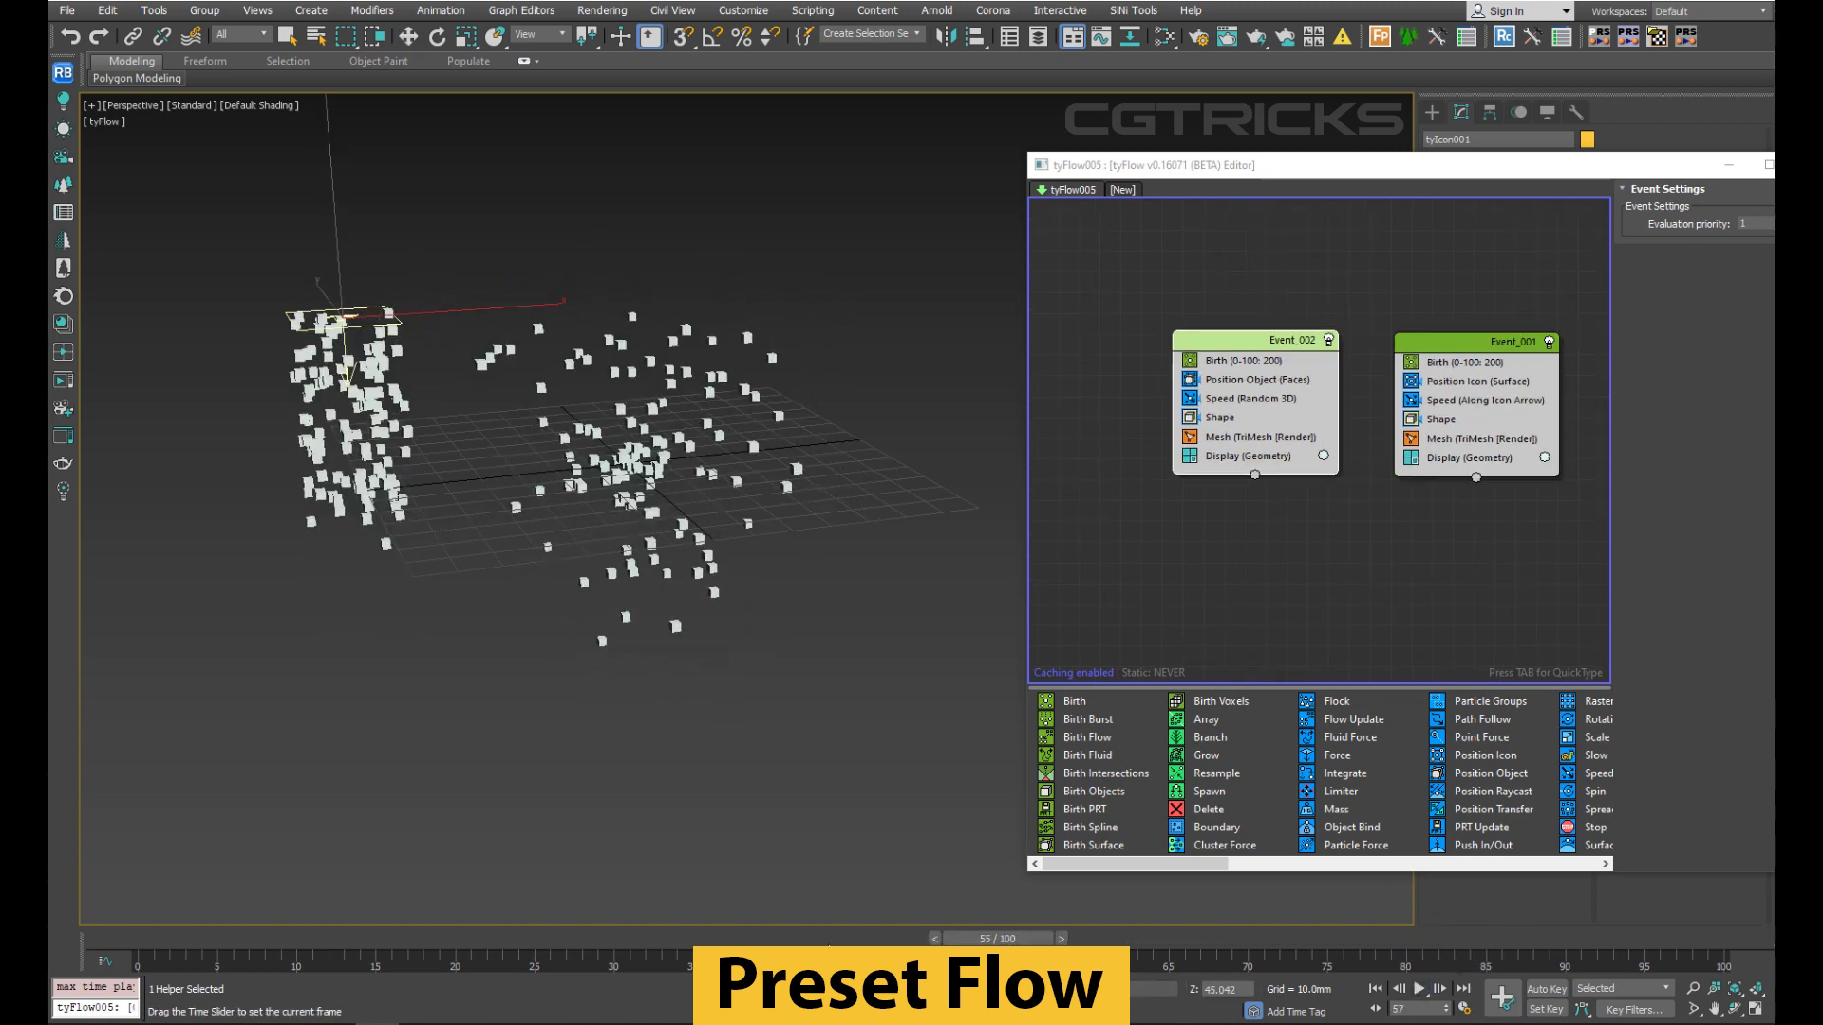
{"action": "middle_click_drag", "start_coordinate": [1219, 344], "coordinate": [1355, 345]}
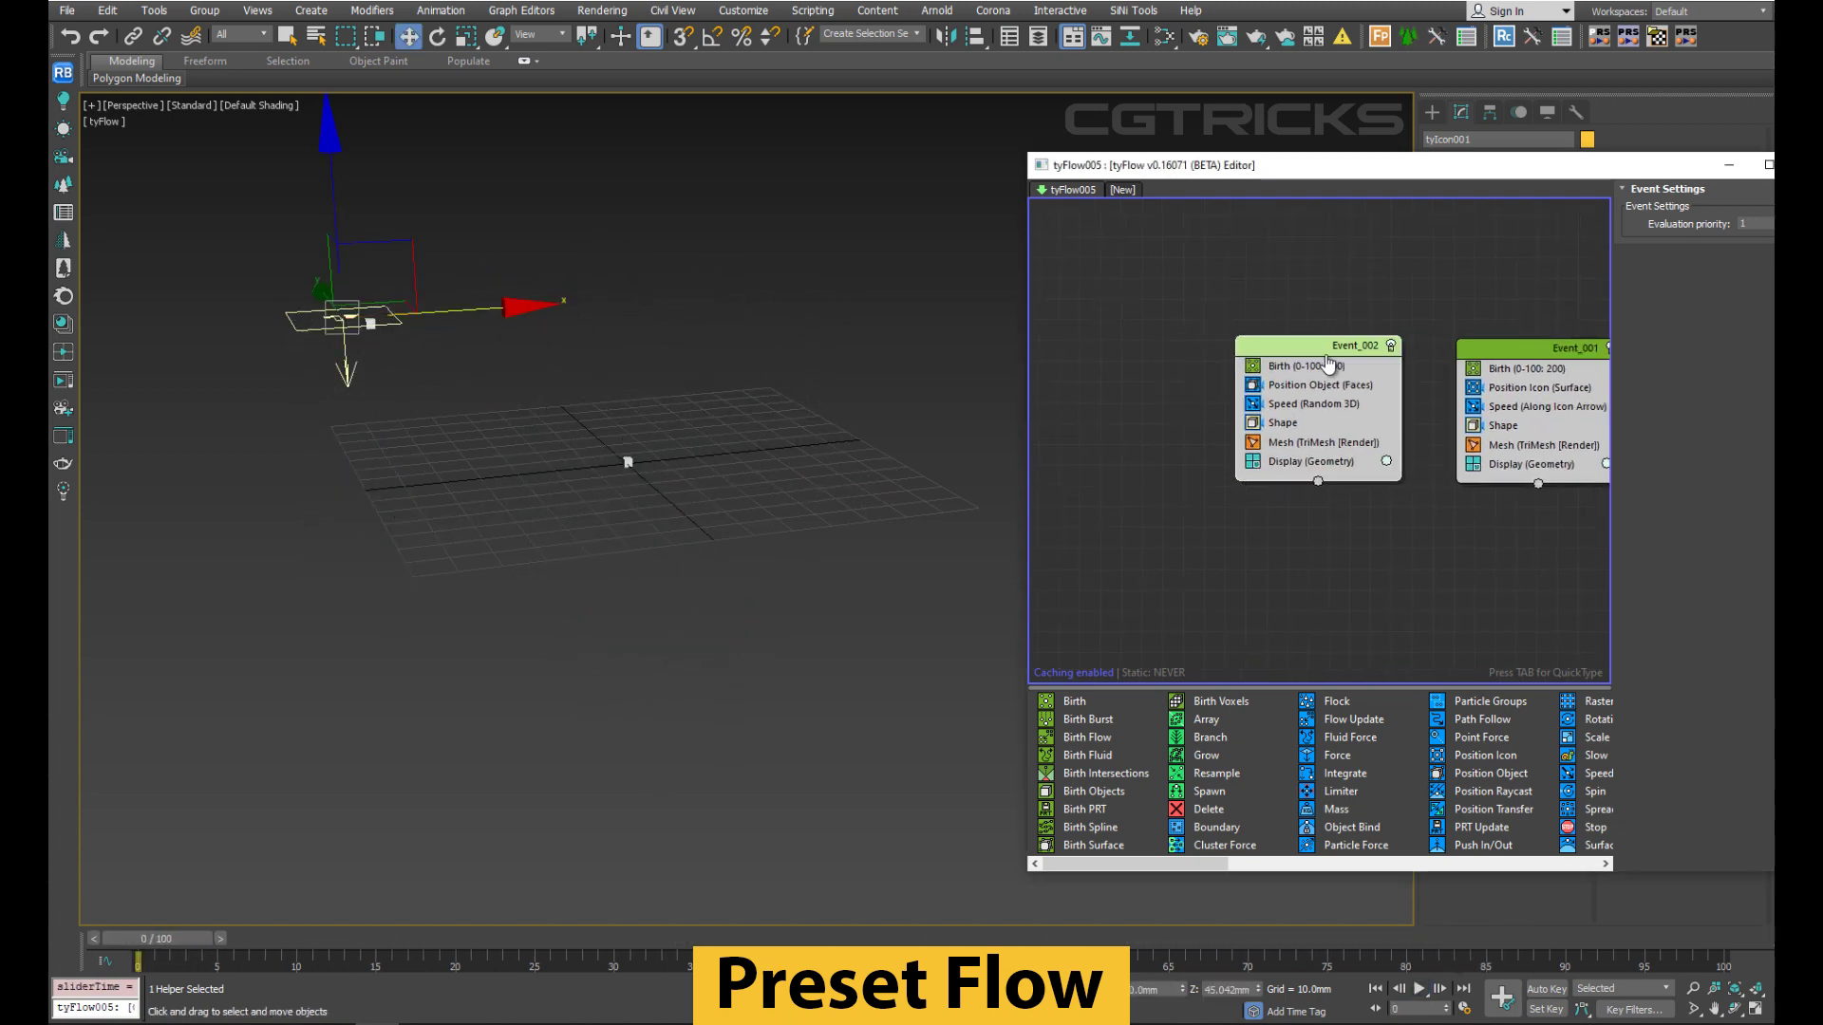
Add the Simple PhysX preset as Event_003 and move its tyIcon002 along X.
{"action": "right_click", "coordinate": [1122, 342]}
{"action": "mouse_move", "coordinate": [1182, 396]}
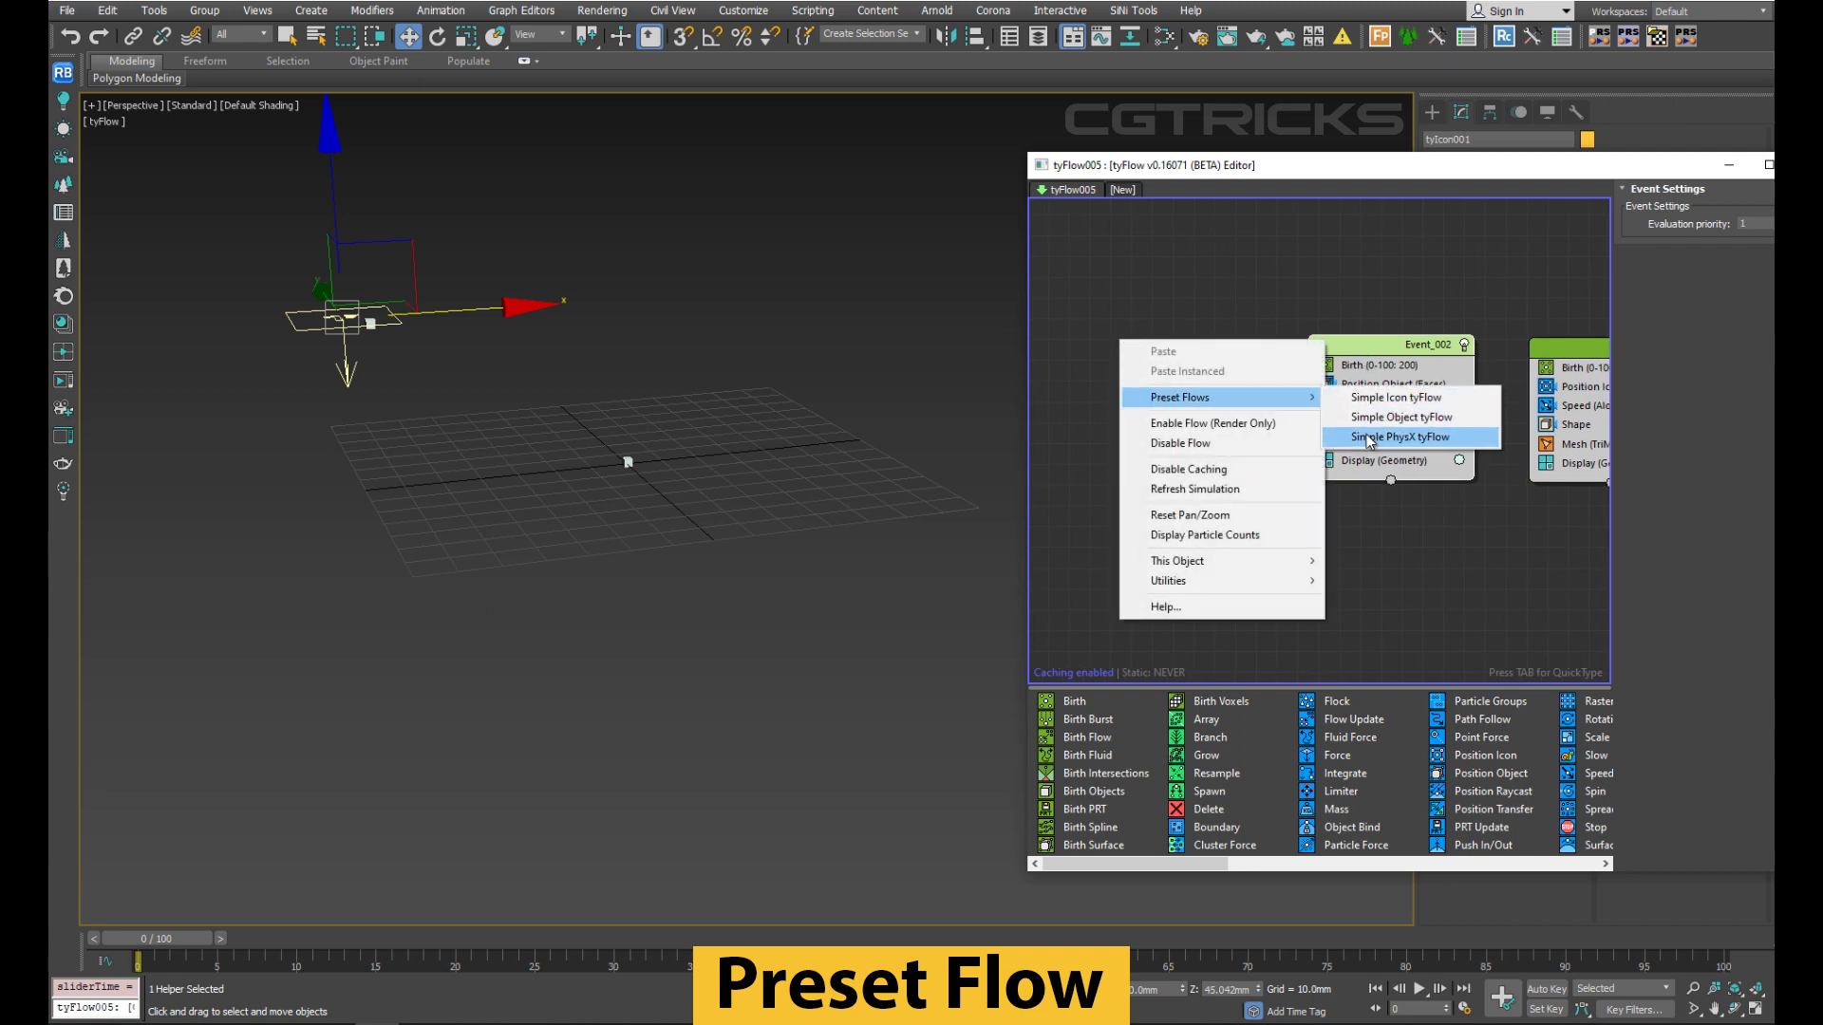
{"action": "left_click", "coordinate": [1399, 437]}
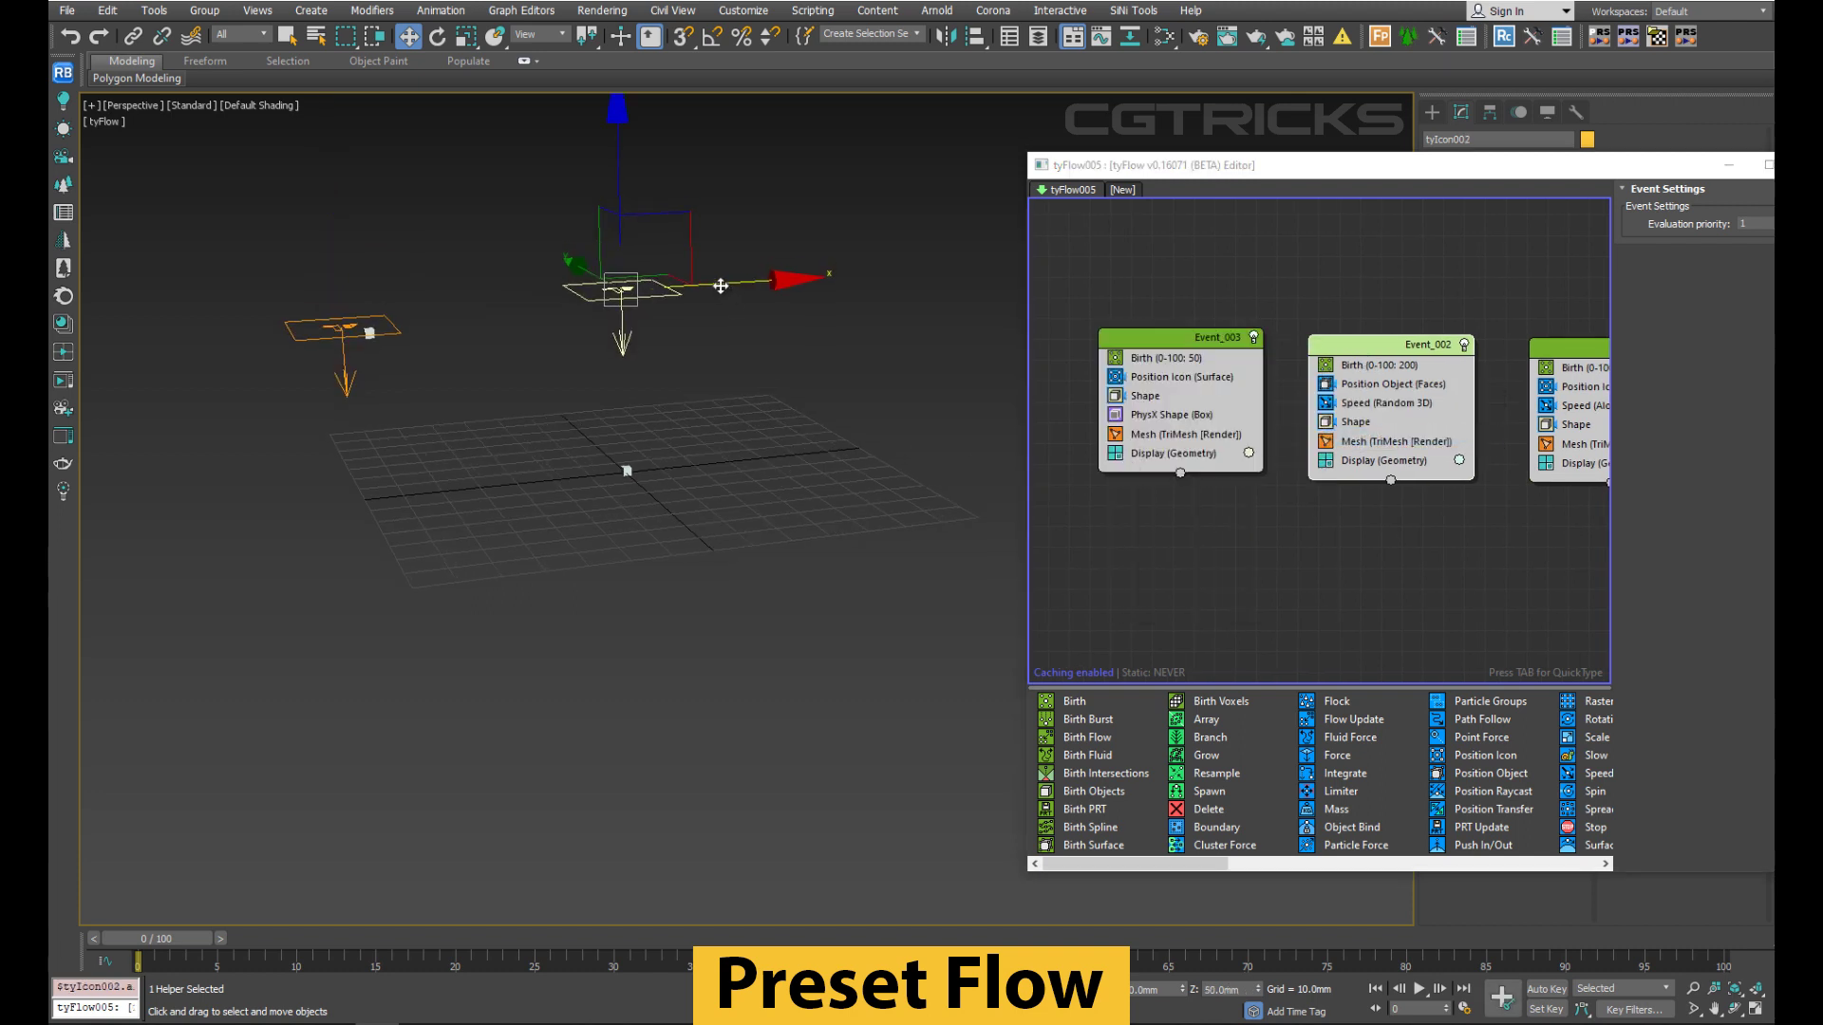
{"action": "mouse_move", "coordinate": [721, 283]}
{"action": "left_mouse_down"}
{"action": "mouse_move", "coordinate": [887, 283]}
{"action": "mouse_move", "coordinate": [872, 284]}
{"action": "left_mouse_up"}
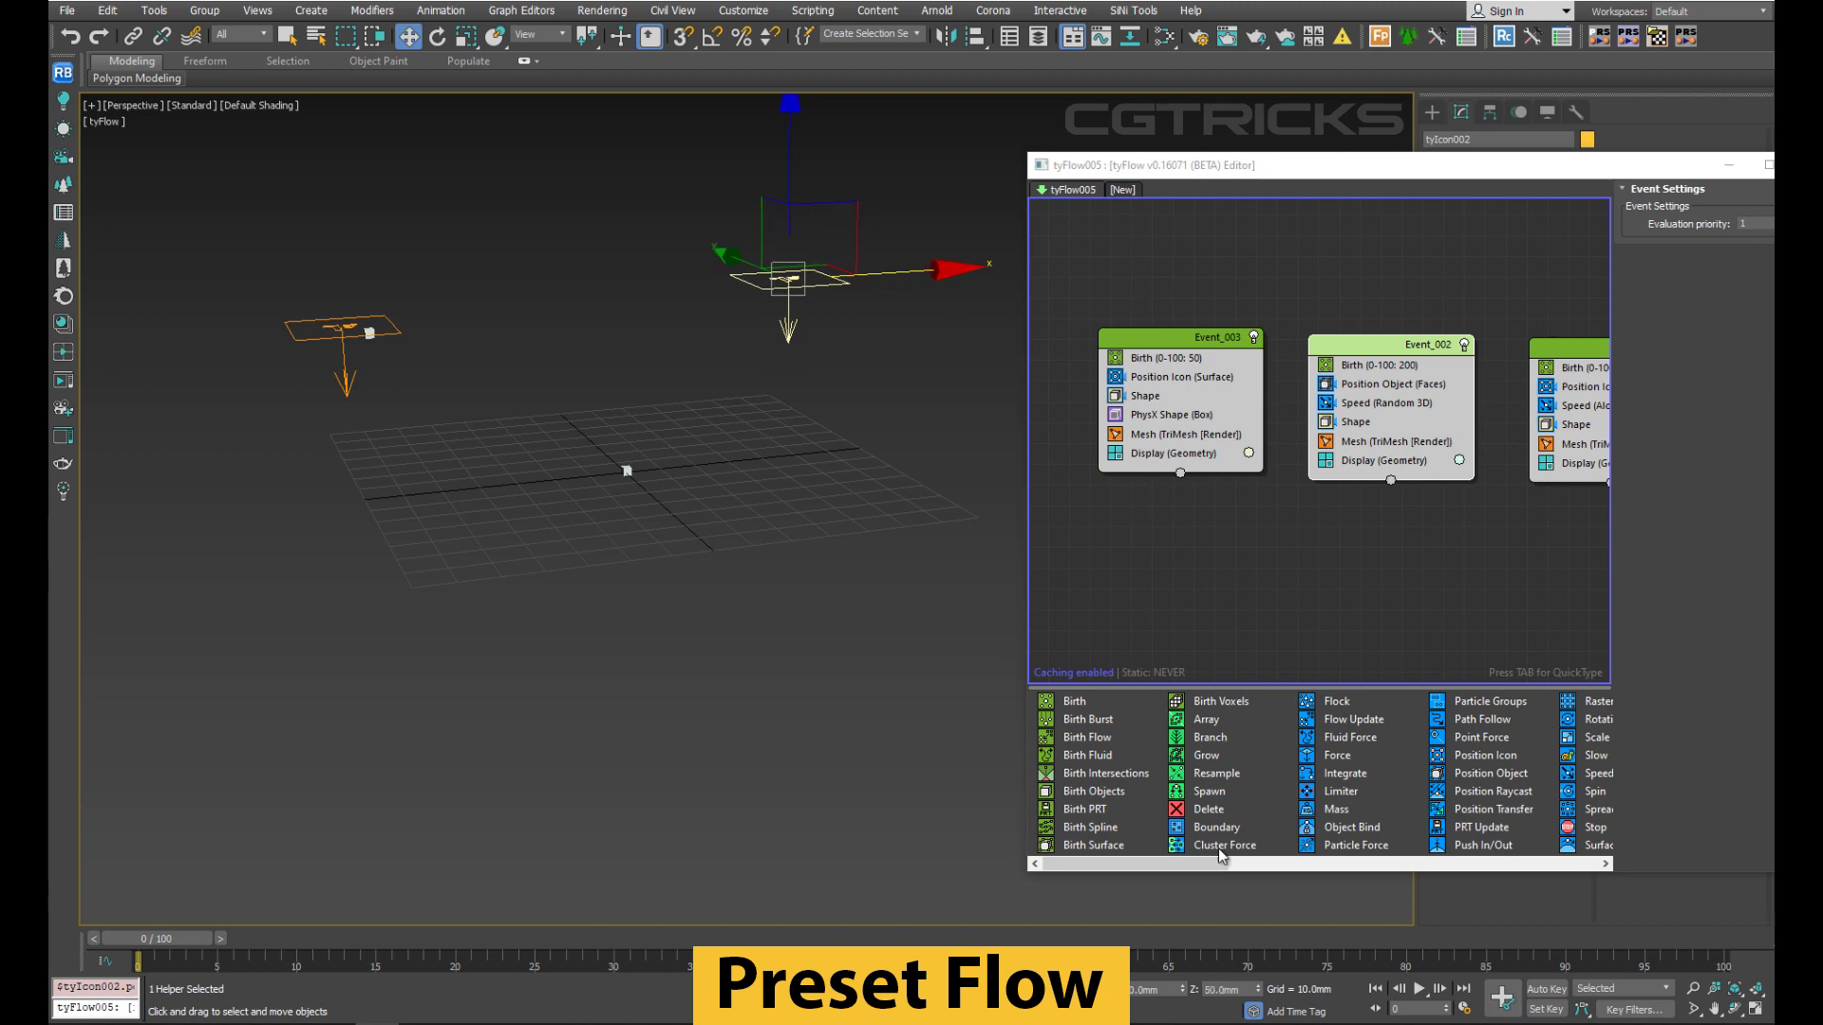
Play the simulation of all three events, then scrub back to an earlier frame.
{"action": "left_click", "coordinate": [1420, 990]}
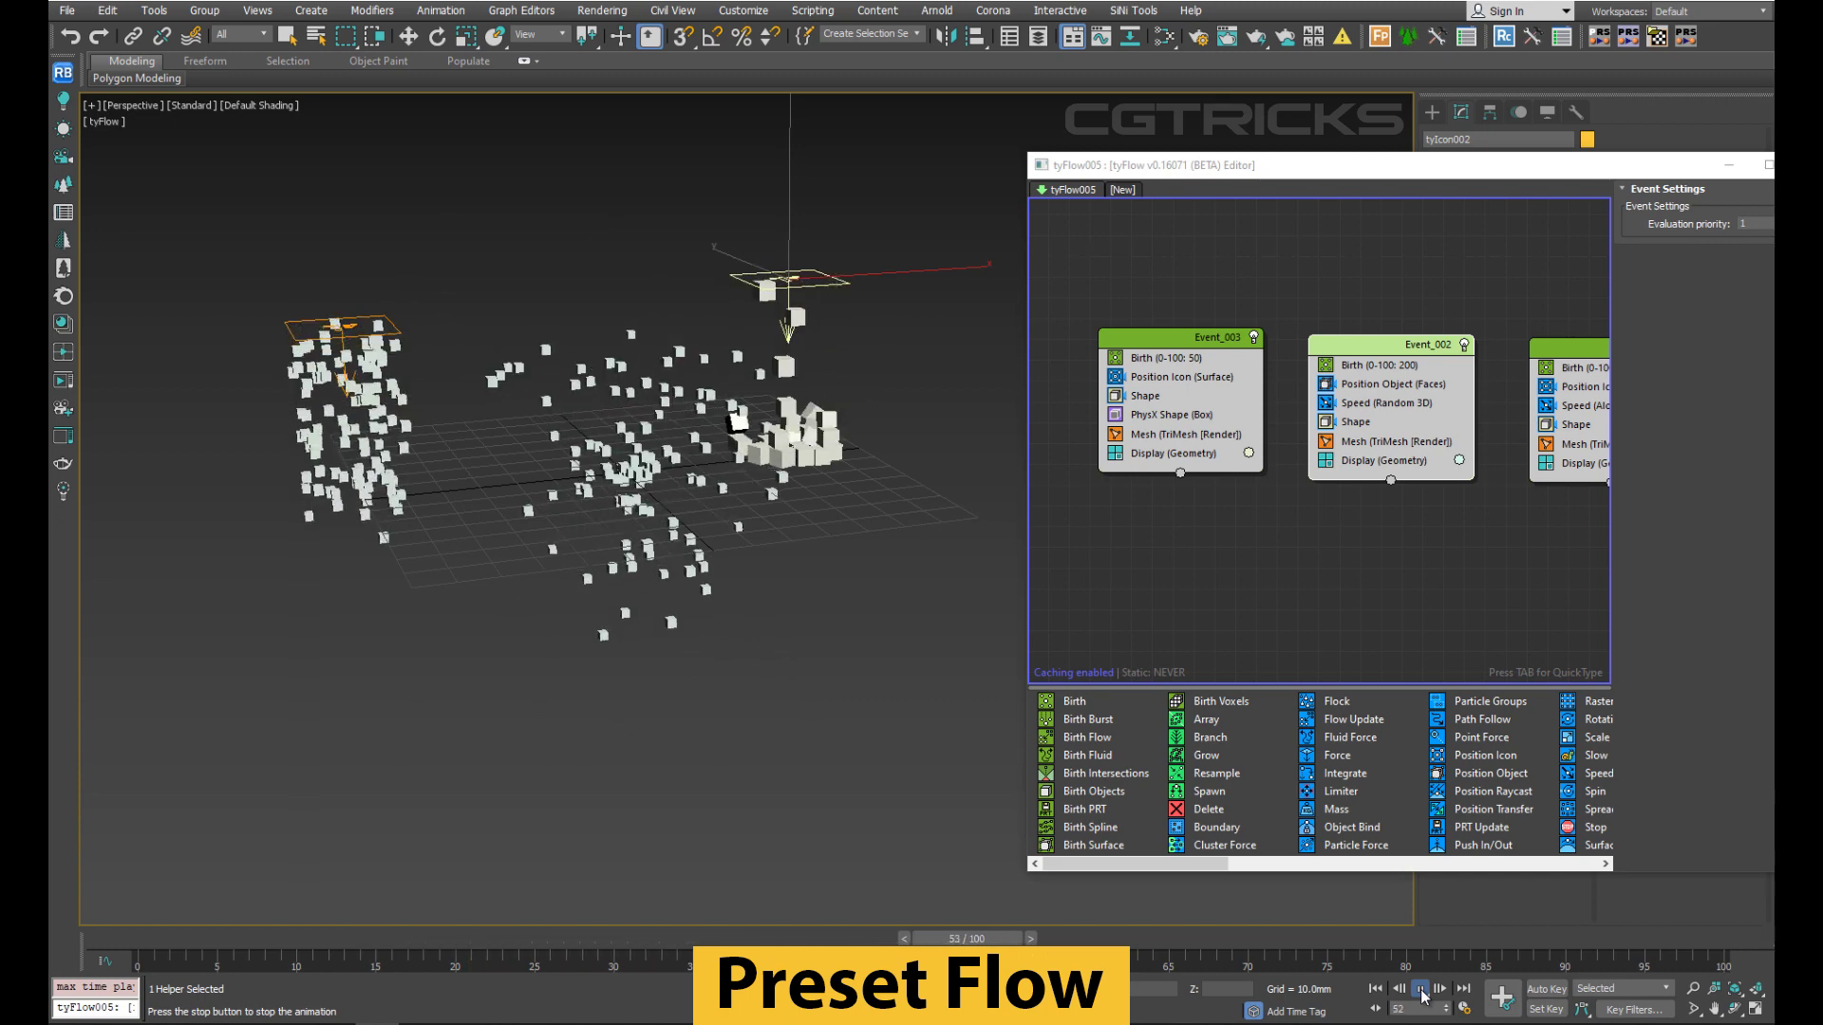
{"action": "left_click", "coordinate": [1422, 990]}
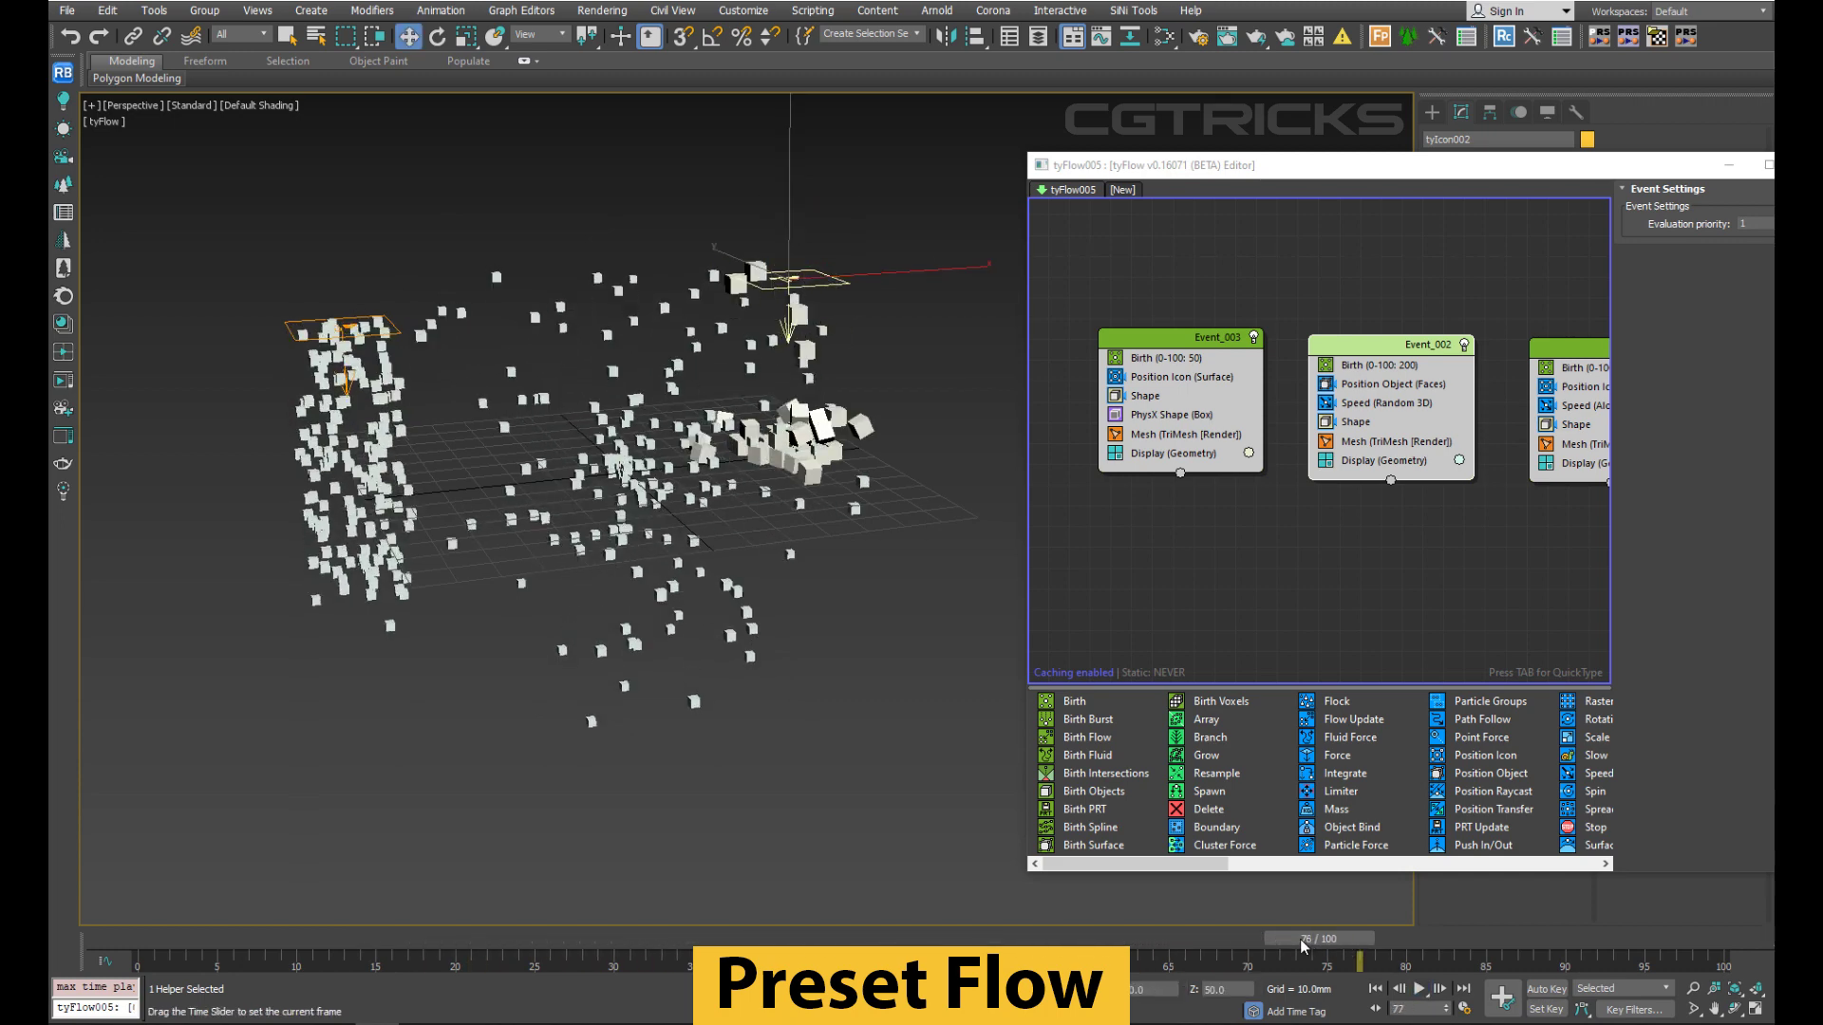
{"action": "left_click_drag", "start_coordinate": [1368, 957], "coordinate": [899, 959]}
{"action": "middle_click_drag", "start_coordinate": [807, 589], "coordinate": [750, 570], "text": "alt"}
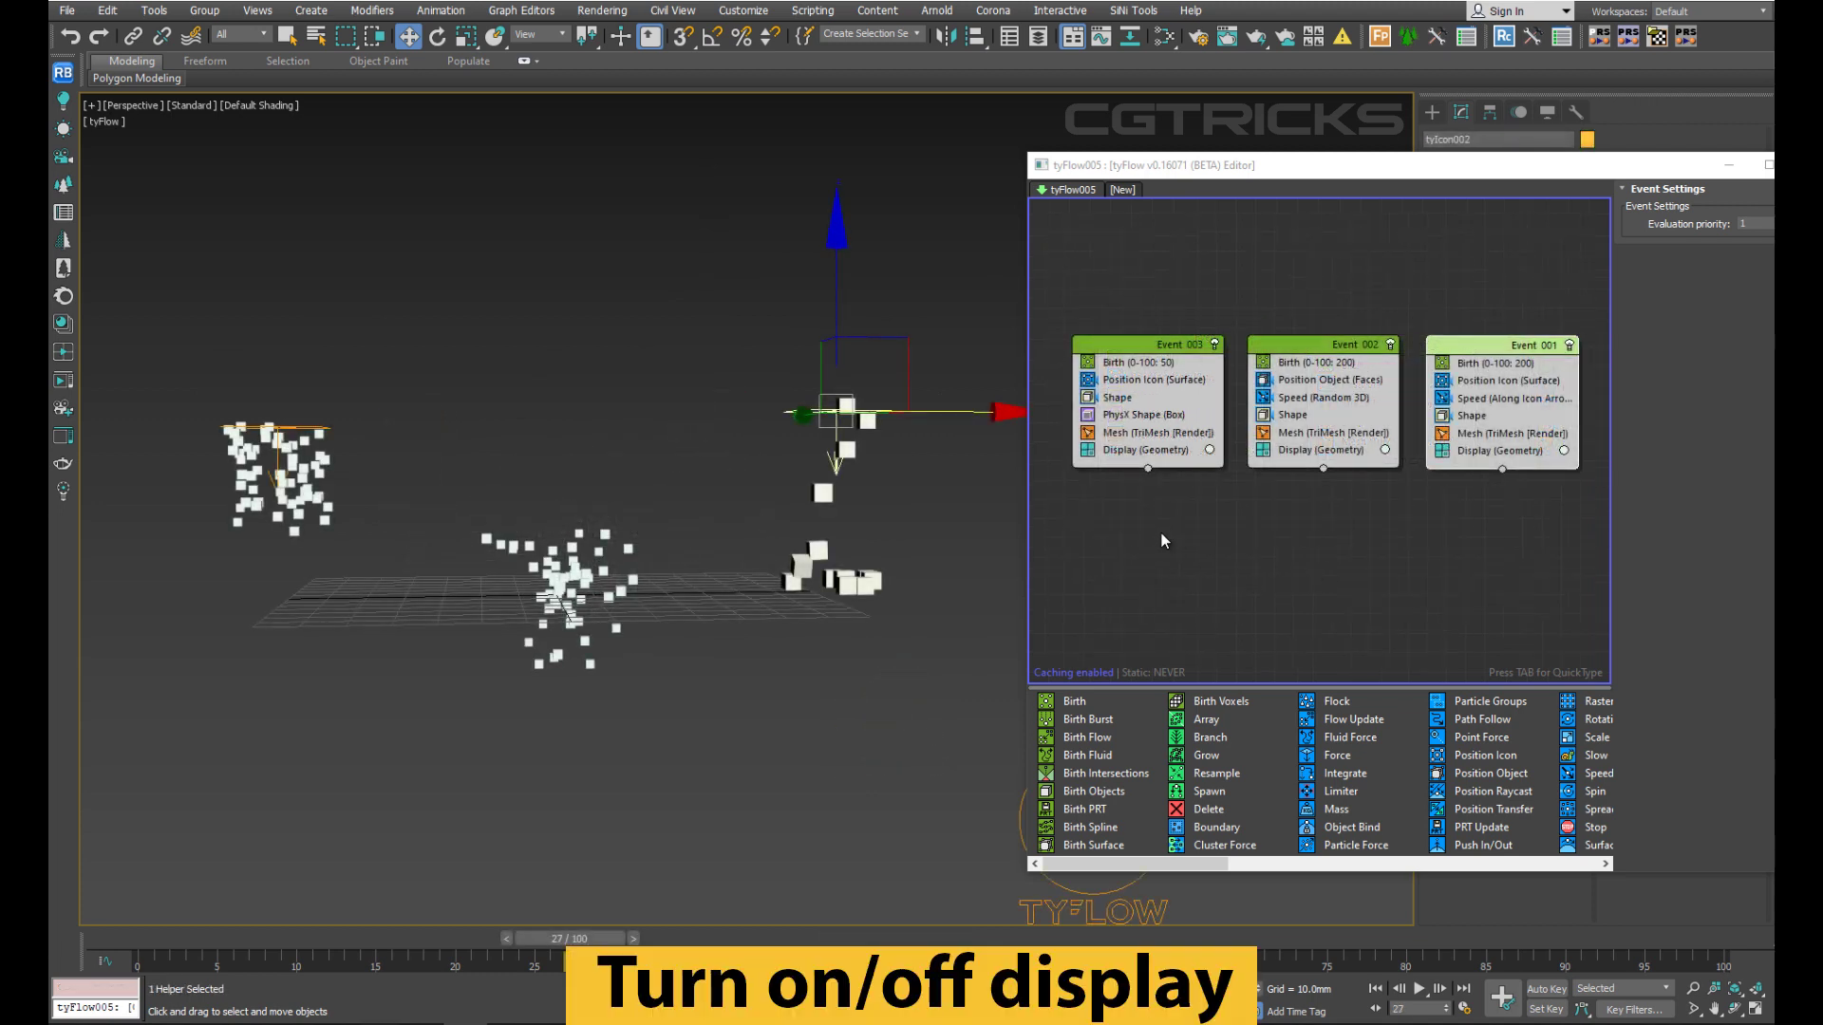
{"action": "left_click", "coordinate": [1088, 451]}
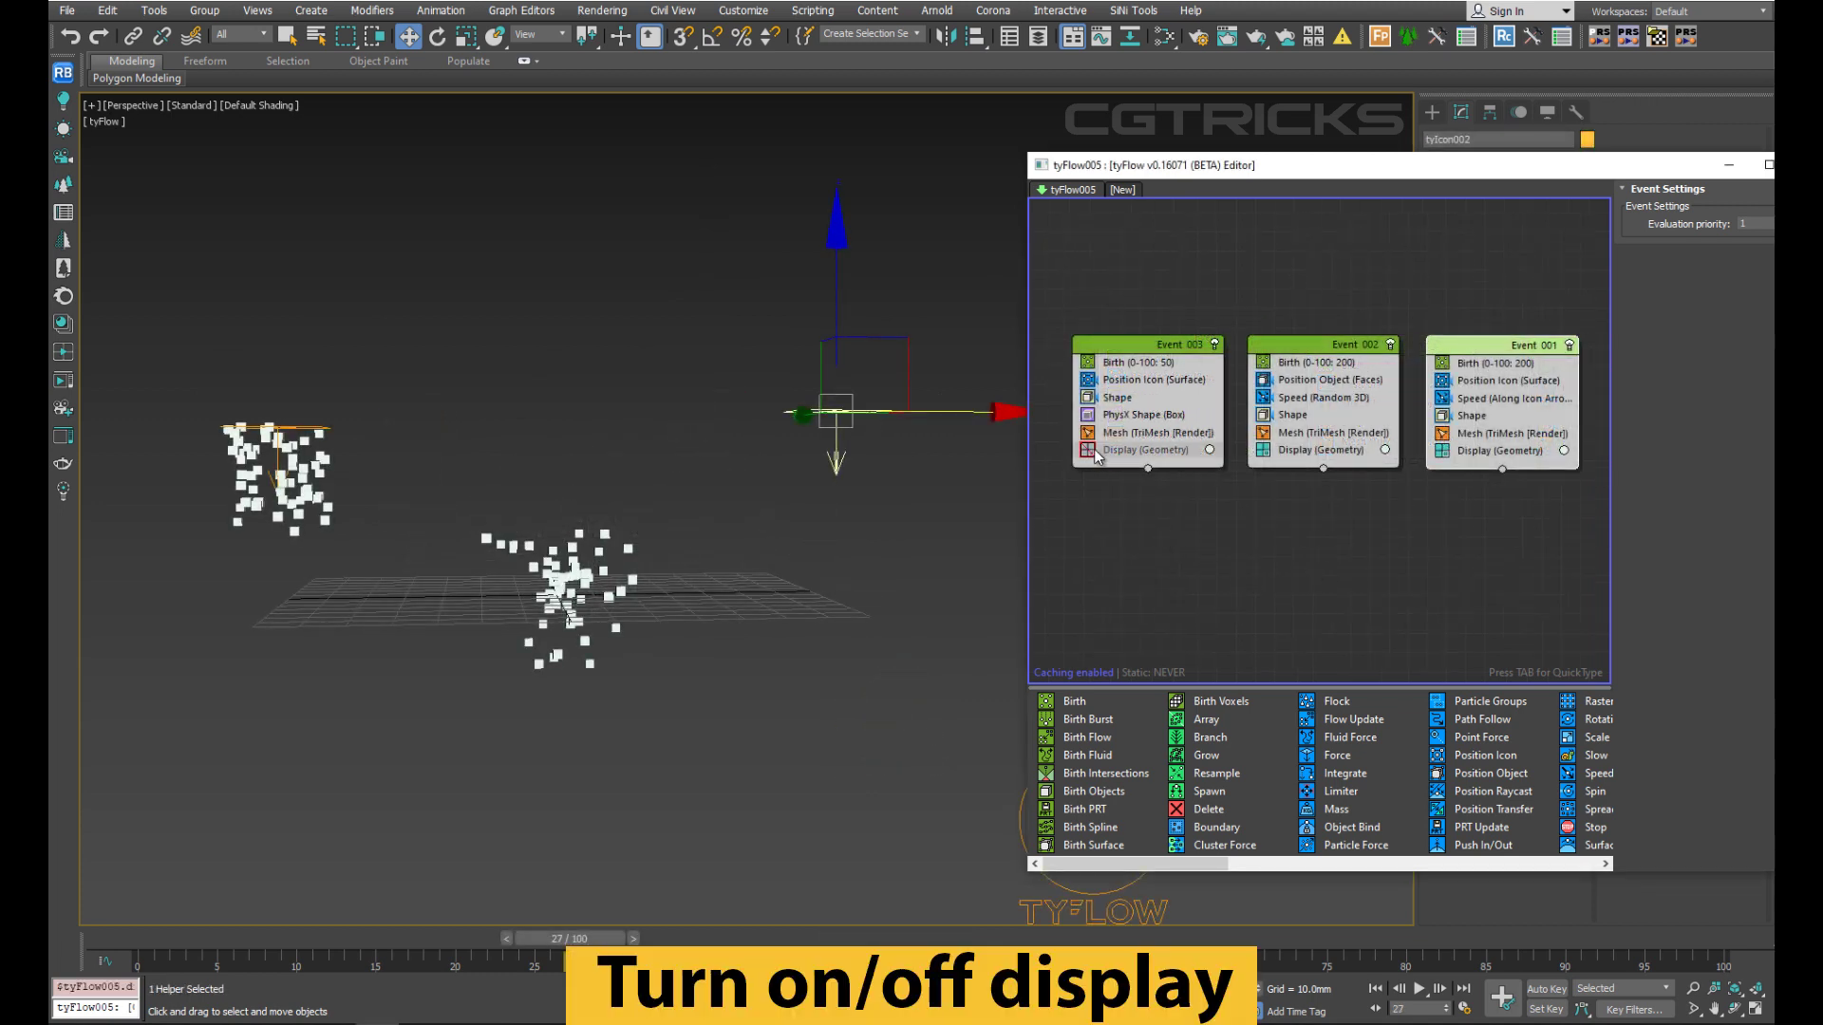
{"action": "left_click", "coordinate": [1263, 451]}
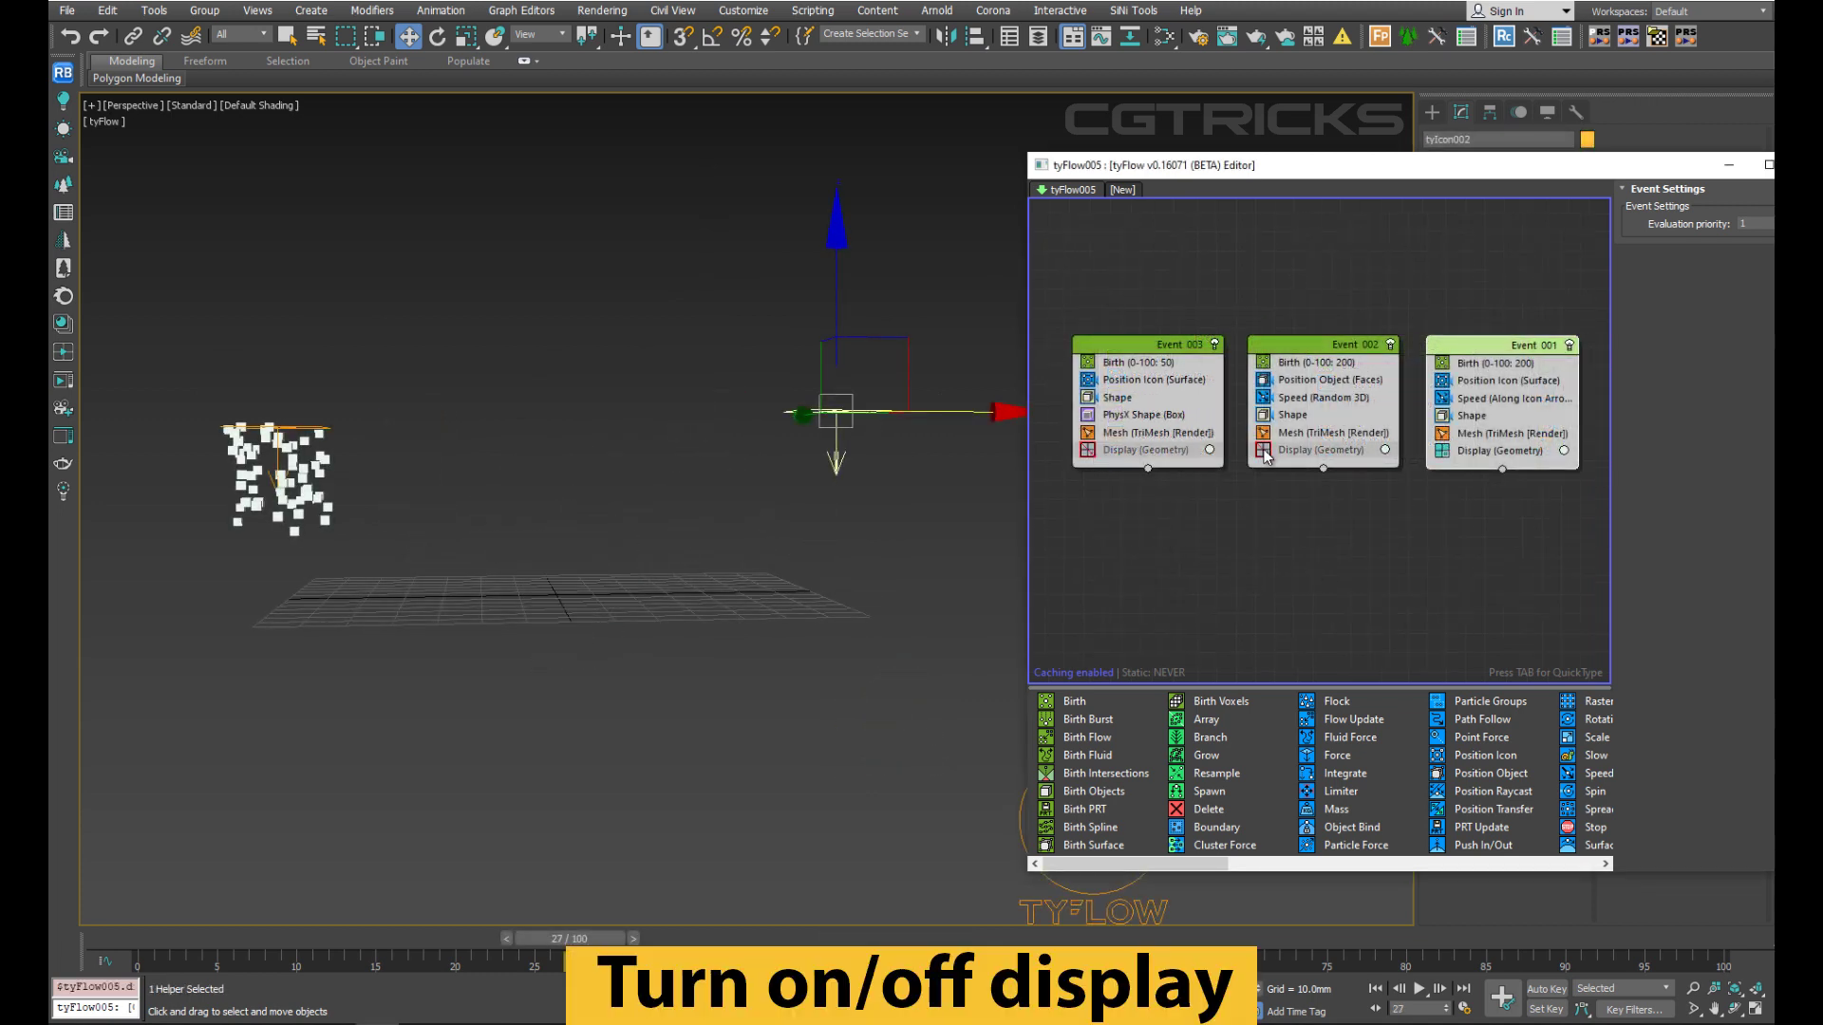
{"action": "left_click", "coordinate": [1442, 451]}
{"action": "left_click", "coordinate": [1442, 452]}
{"action": "left_click", "coordinate": [1264, 452]}
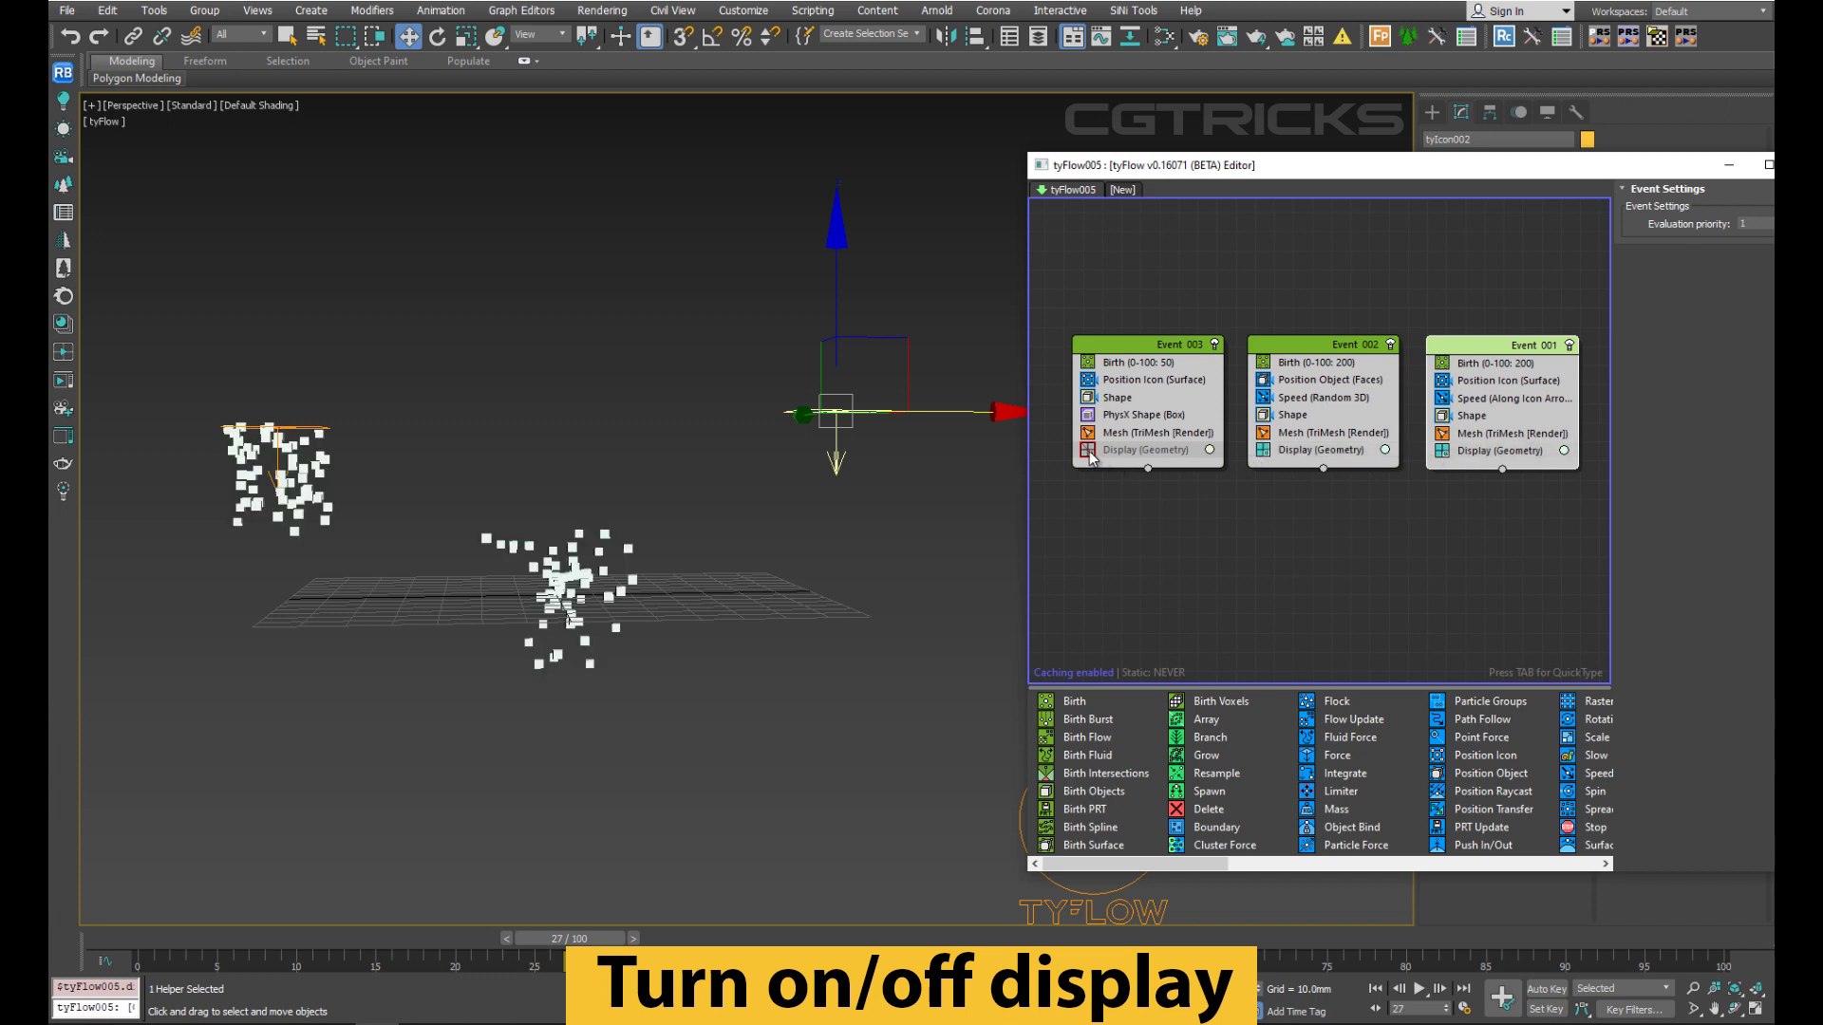
{"action": "left_click", "coordinate": [1088, 451]}
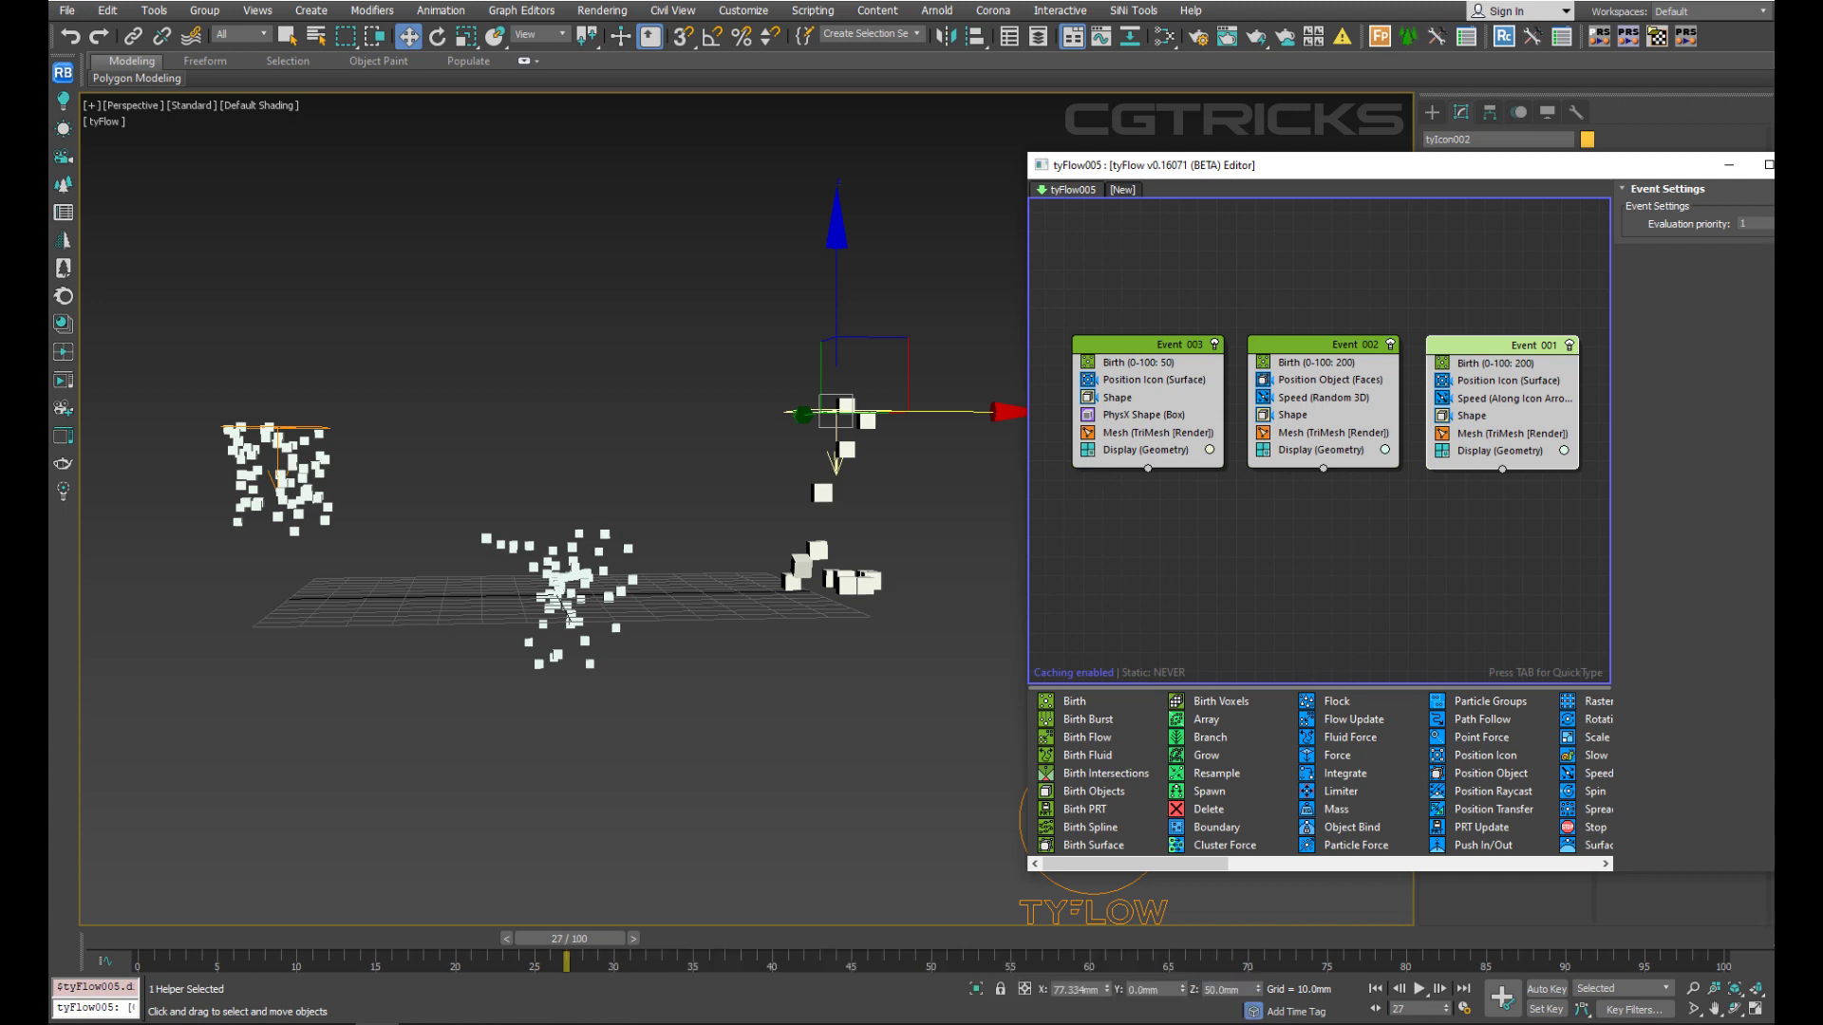
{"action": "left_click", "coordinate": [1190, 604]}
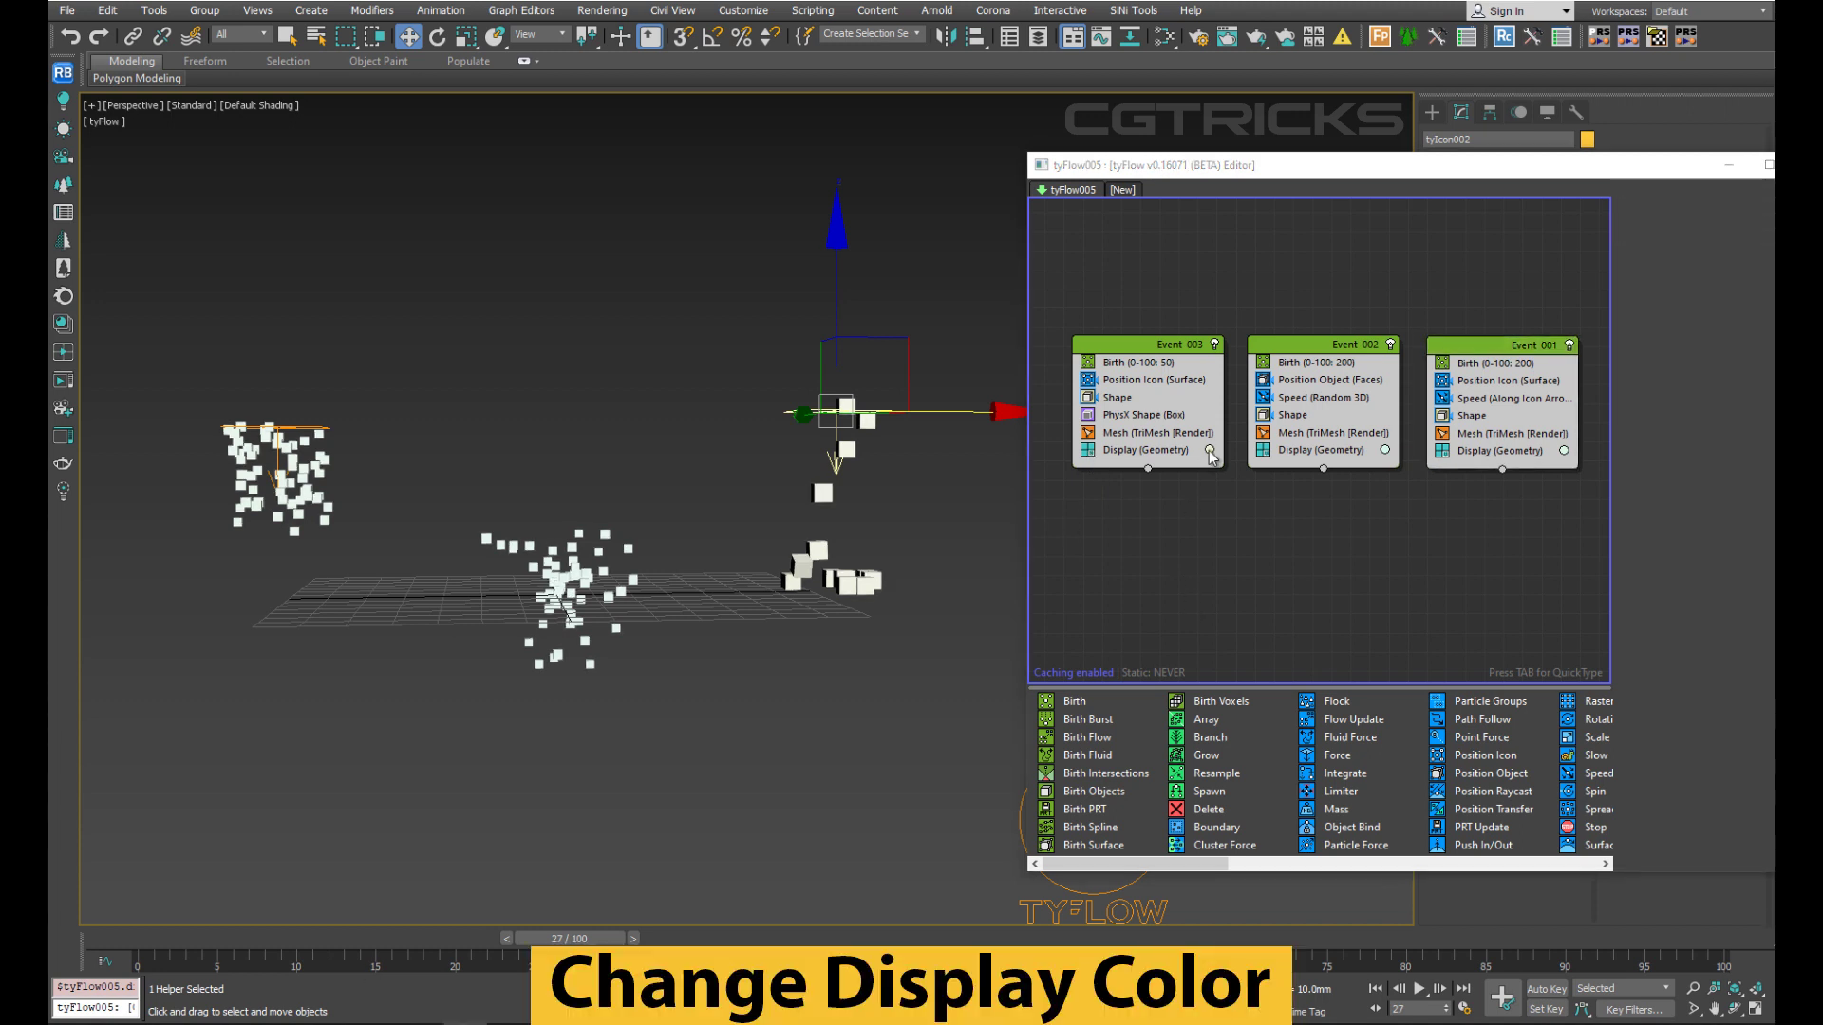
Set Event 003's Display colour to a saturated red.
{"action": "left_click", "coordinate": [1209, 452]}
{"action": "left_click", "coordinate": [1240, 520]}
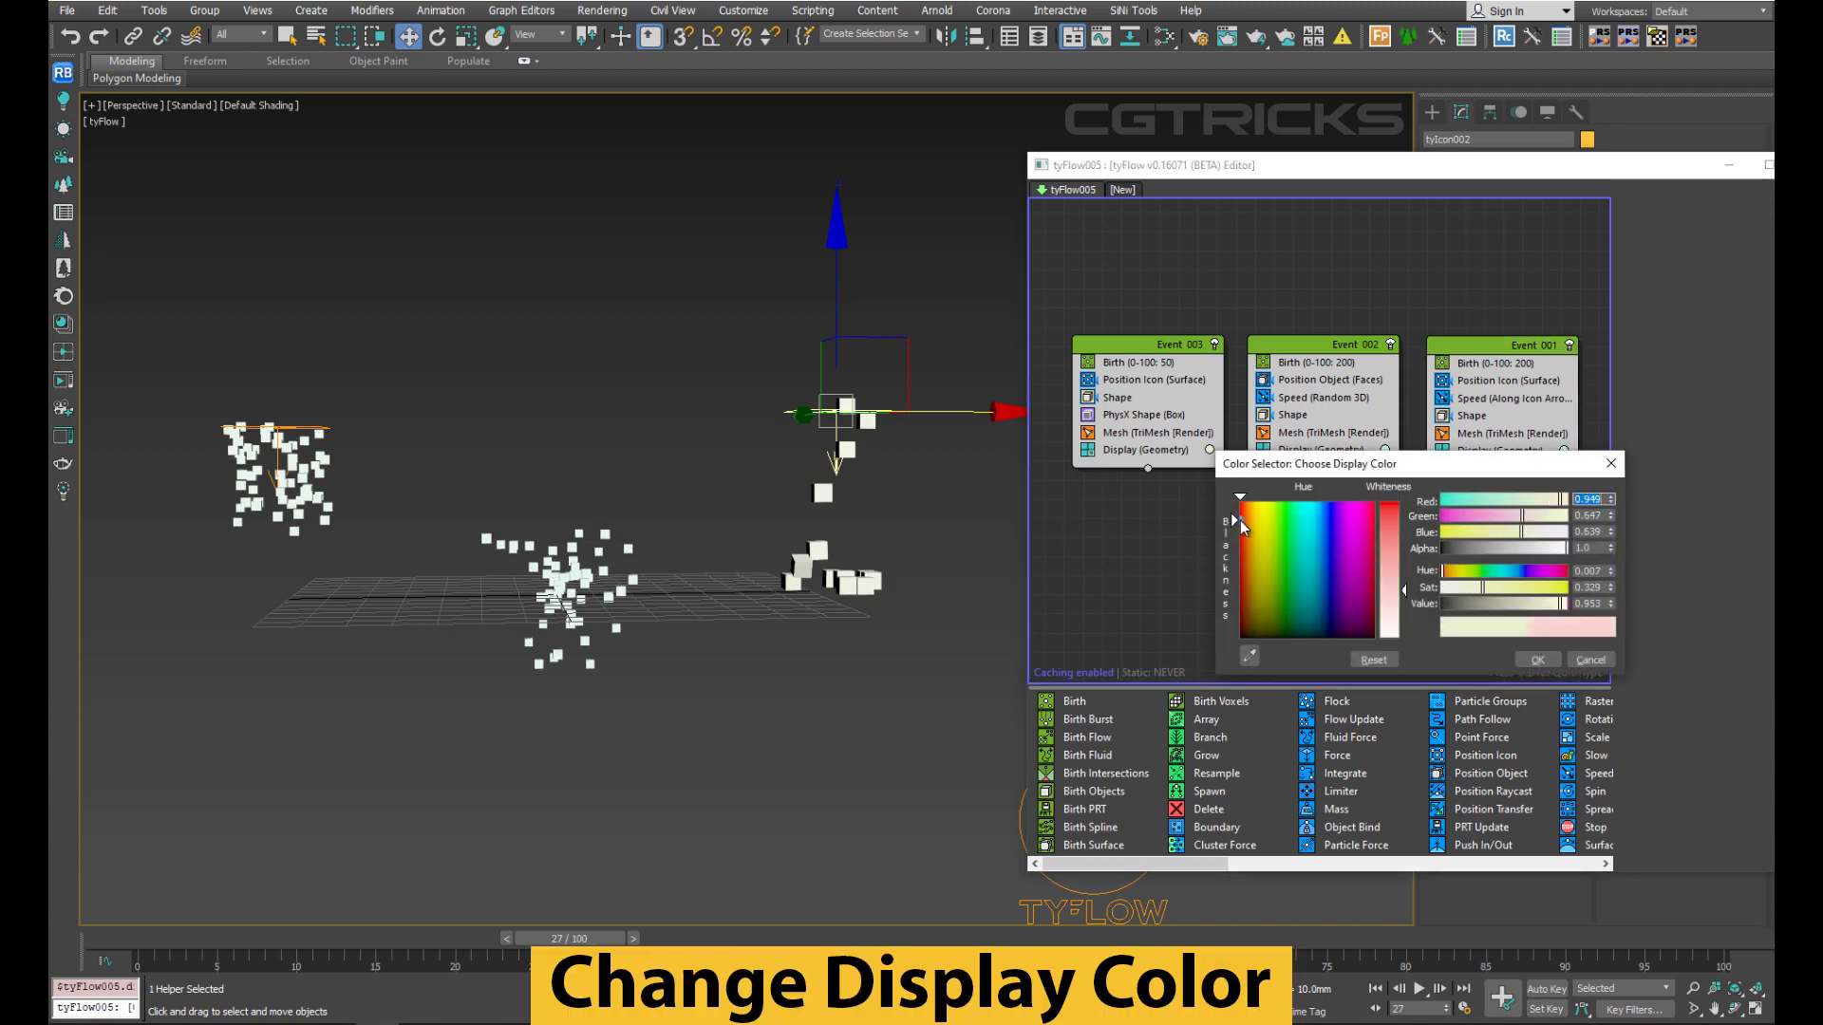
{"action": "left_click_drag", "start_coordinate": [1392, 526], "coordinate": [1392, 505]}
{"action": "left_click", "coordinate": [1537, 659]}
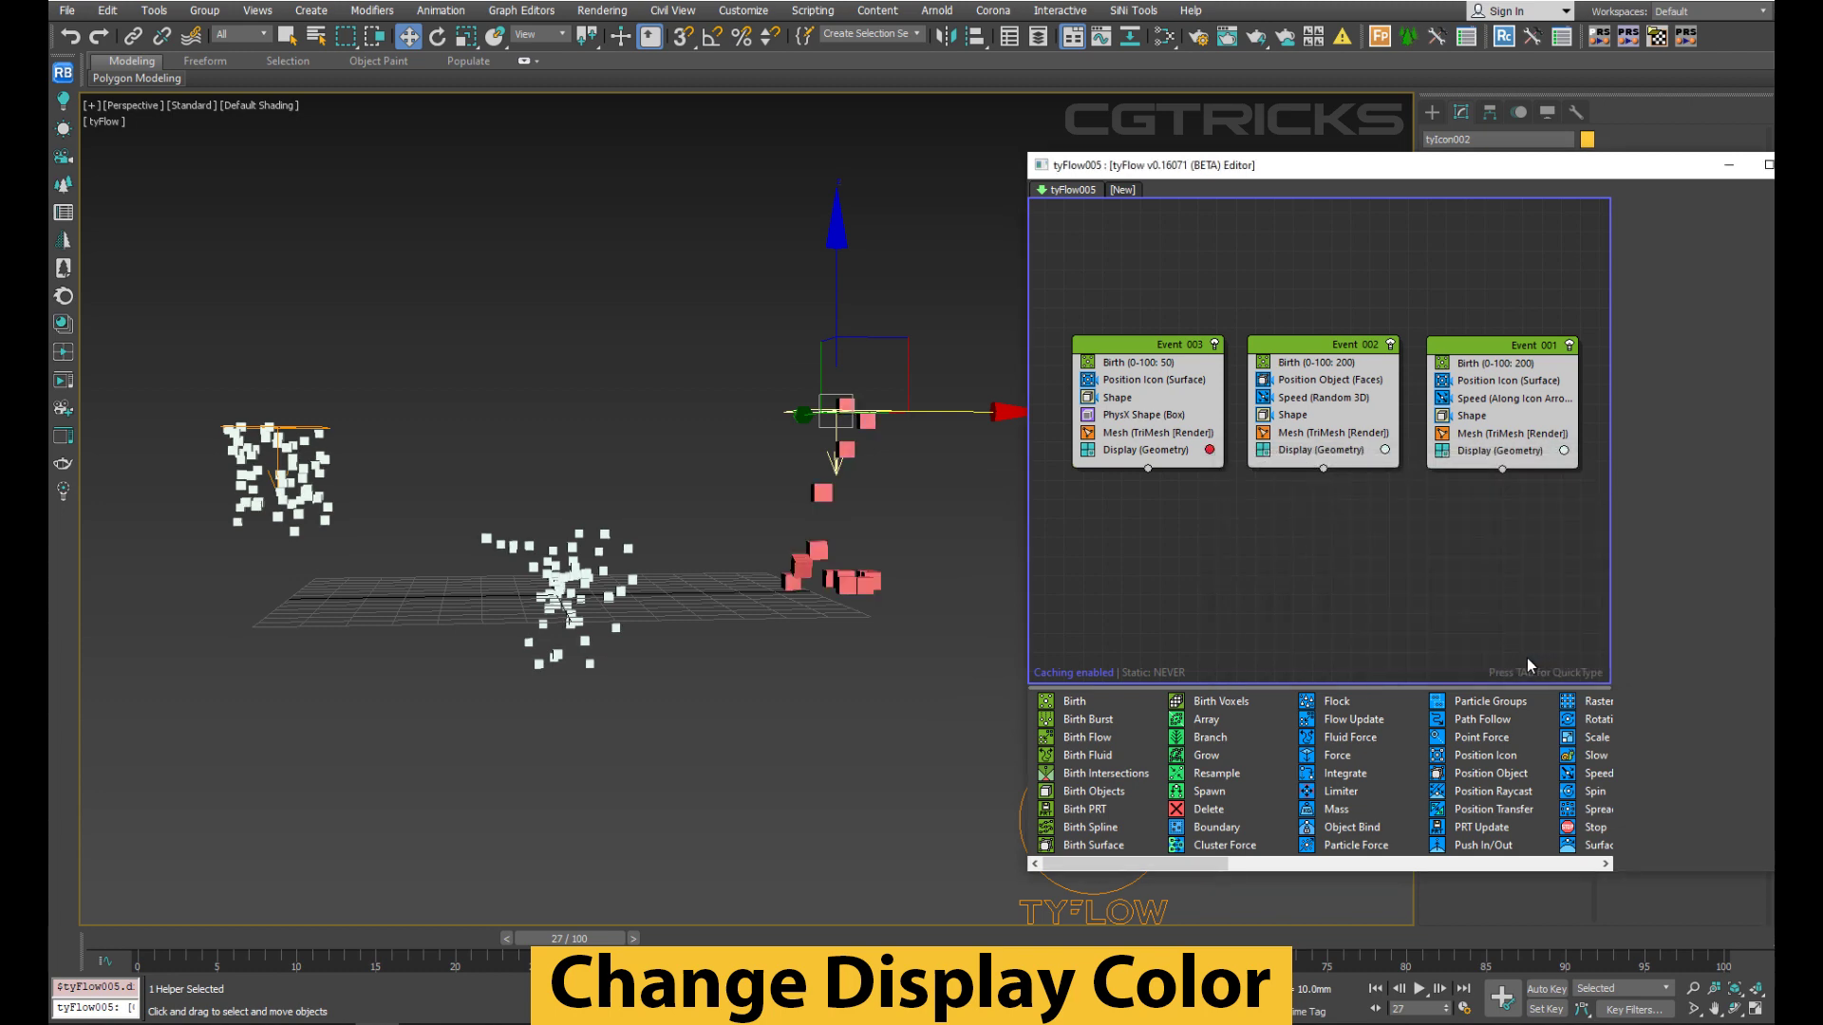
Set Event 002's Display colour to a strong green.
{"action": "left_click", "coordinate": [1386, 450]}
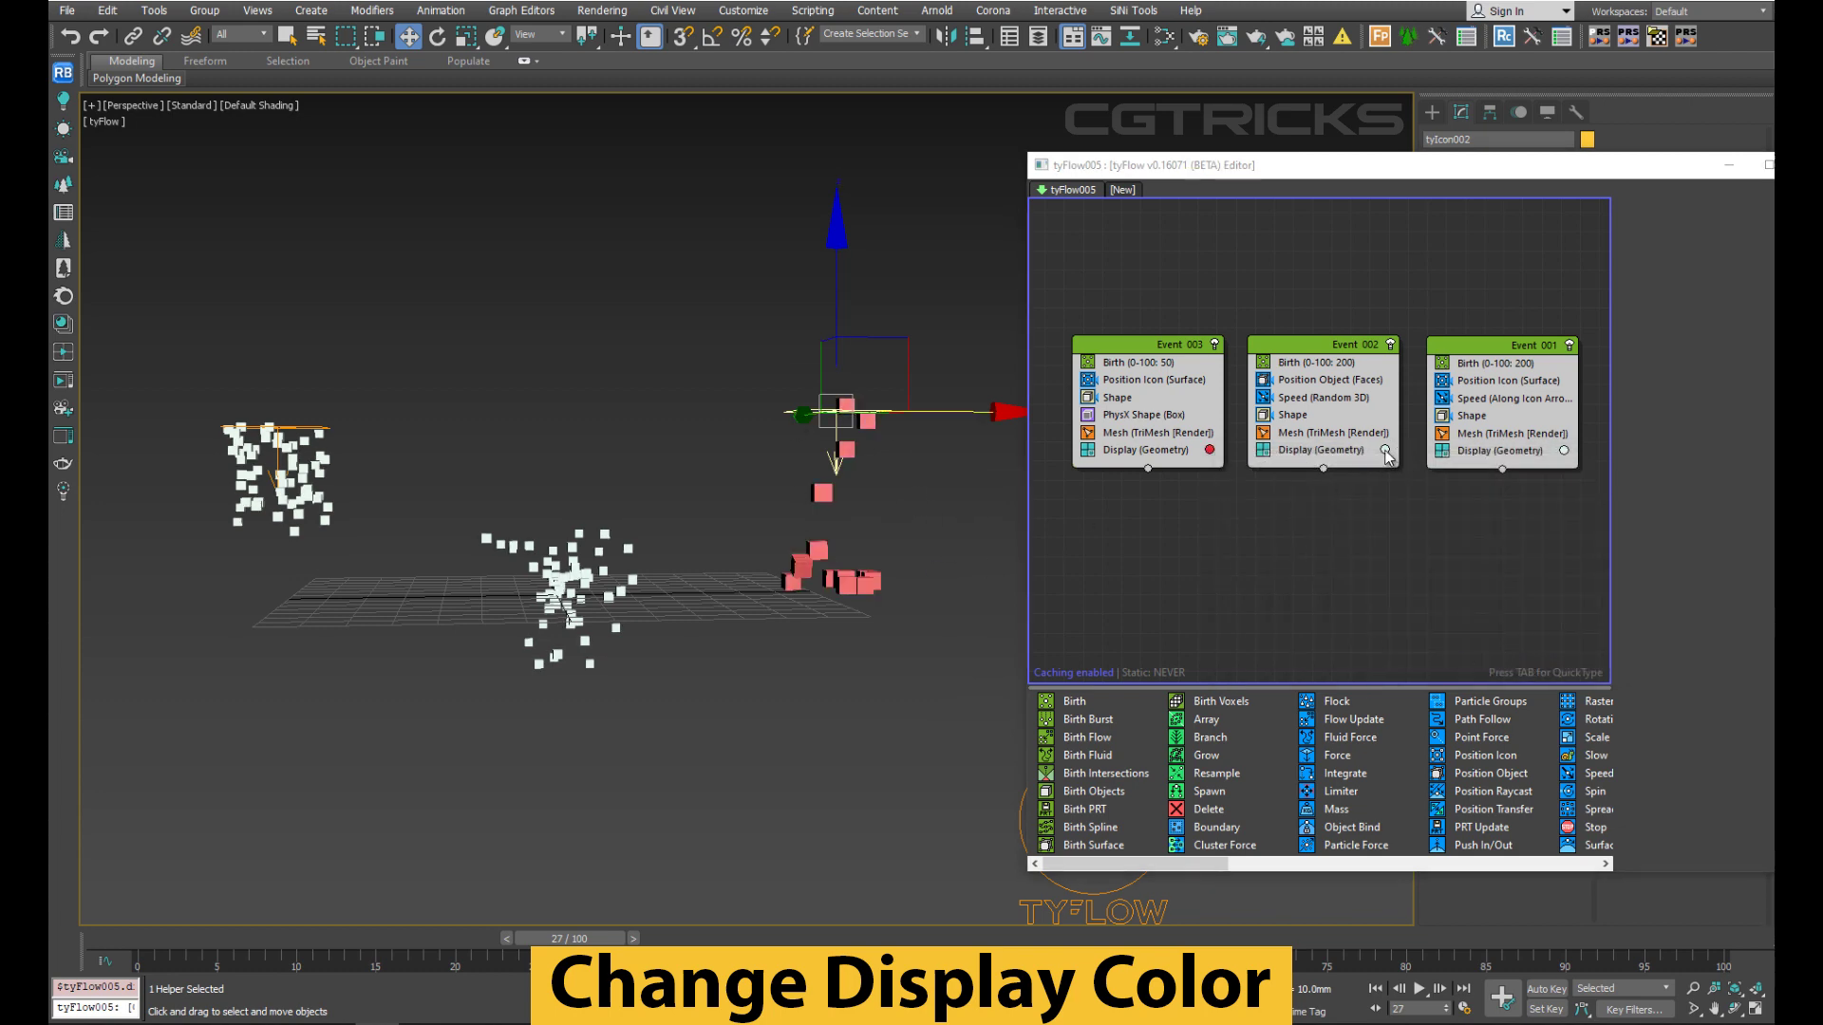
{"action": "left_click", "coordinate": [1462, 523]}
{"action": "left_click_drag", "start_coordinate": [1578, 538], "coordinate": [1578, 579]}
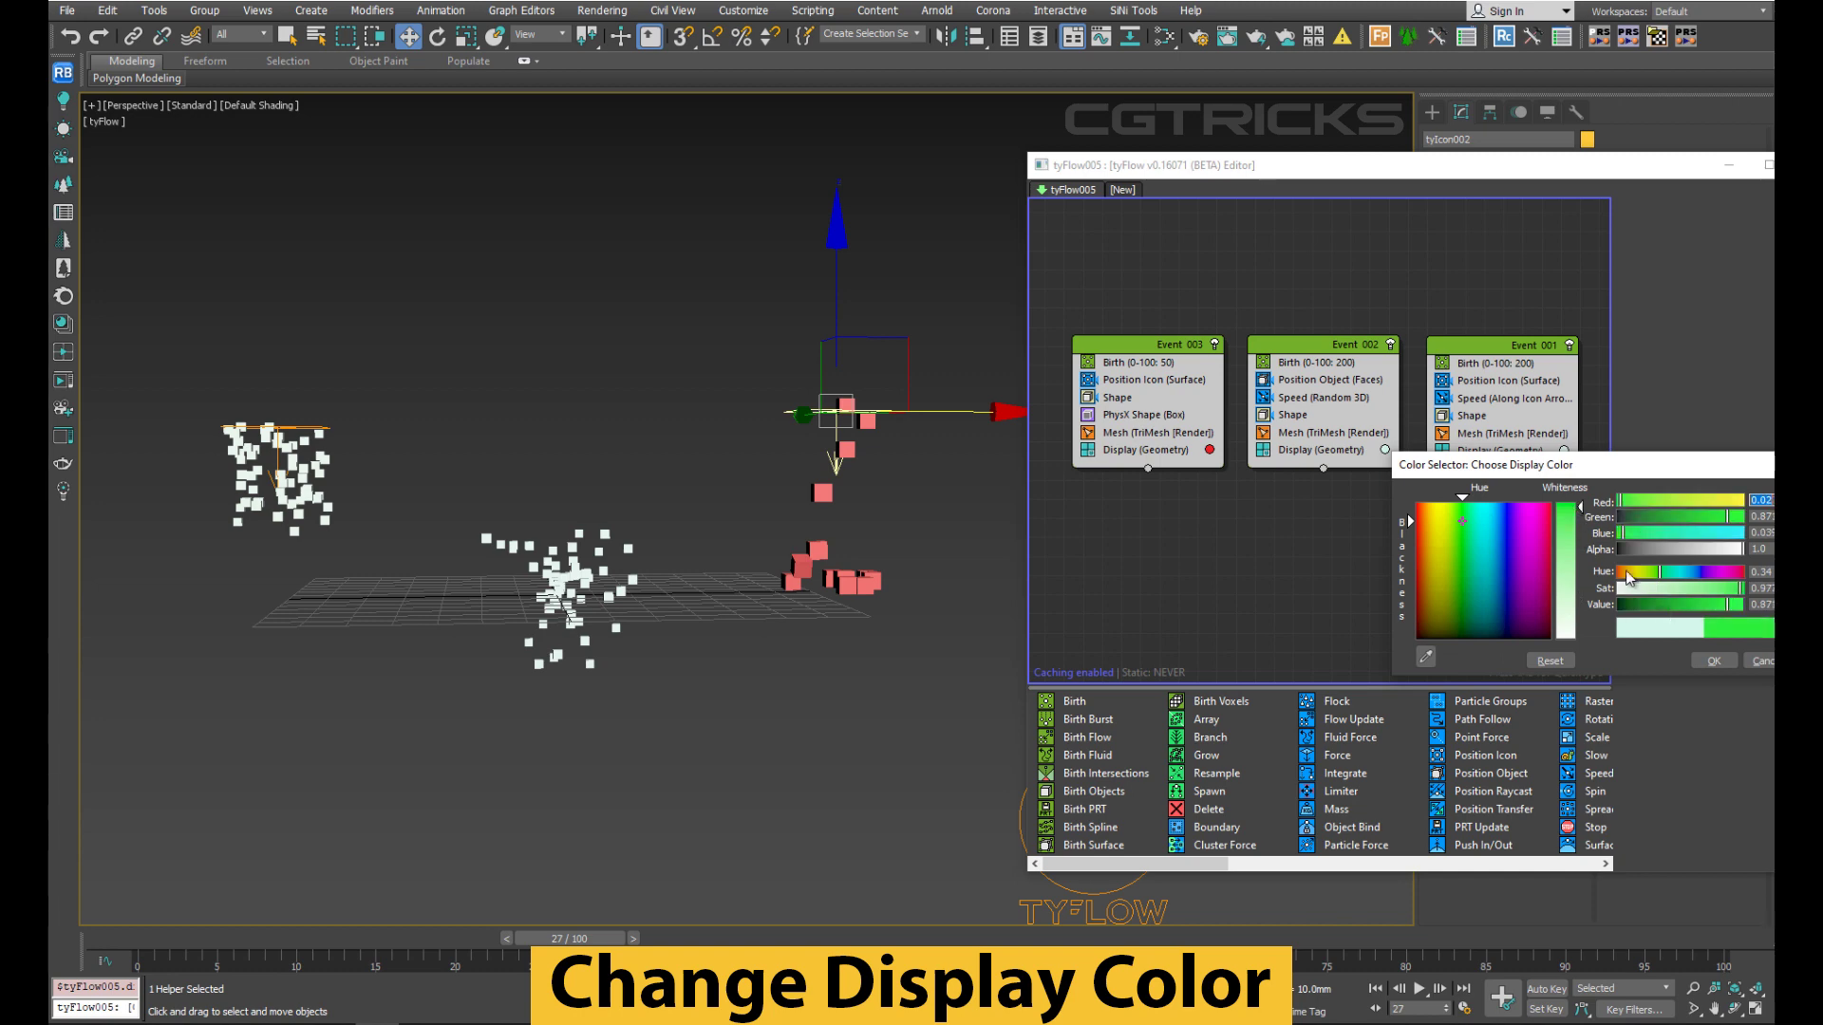
{"action": "left_click", "coordinate": [1713, 660]}
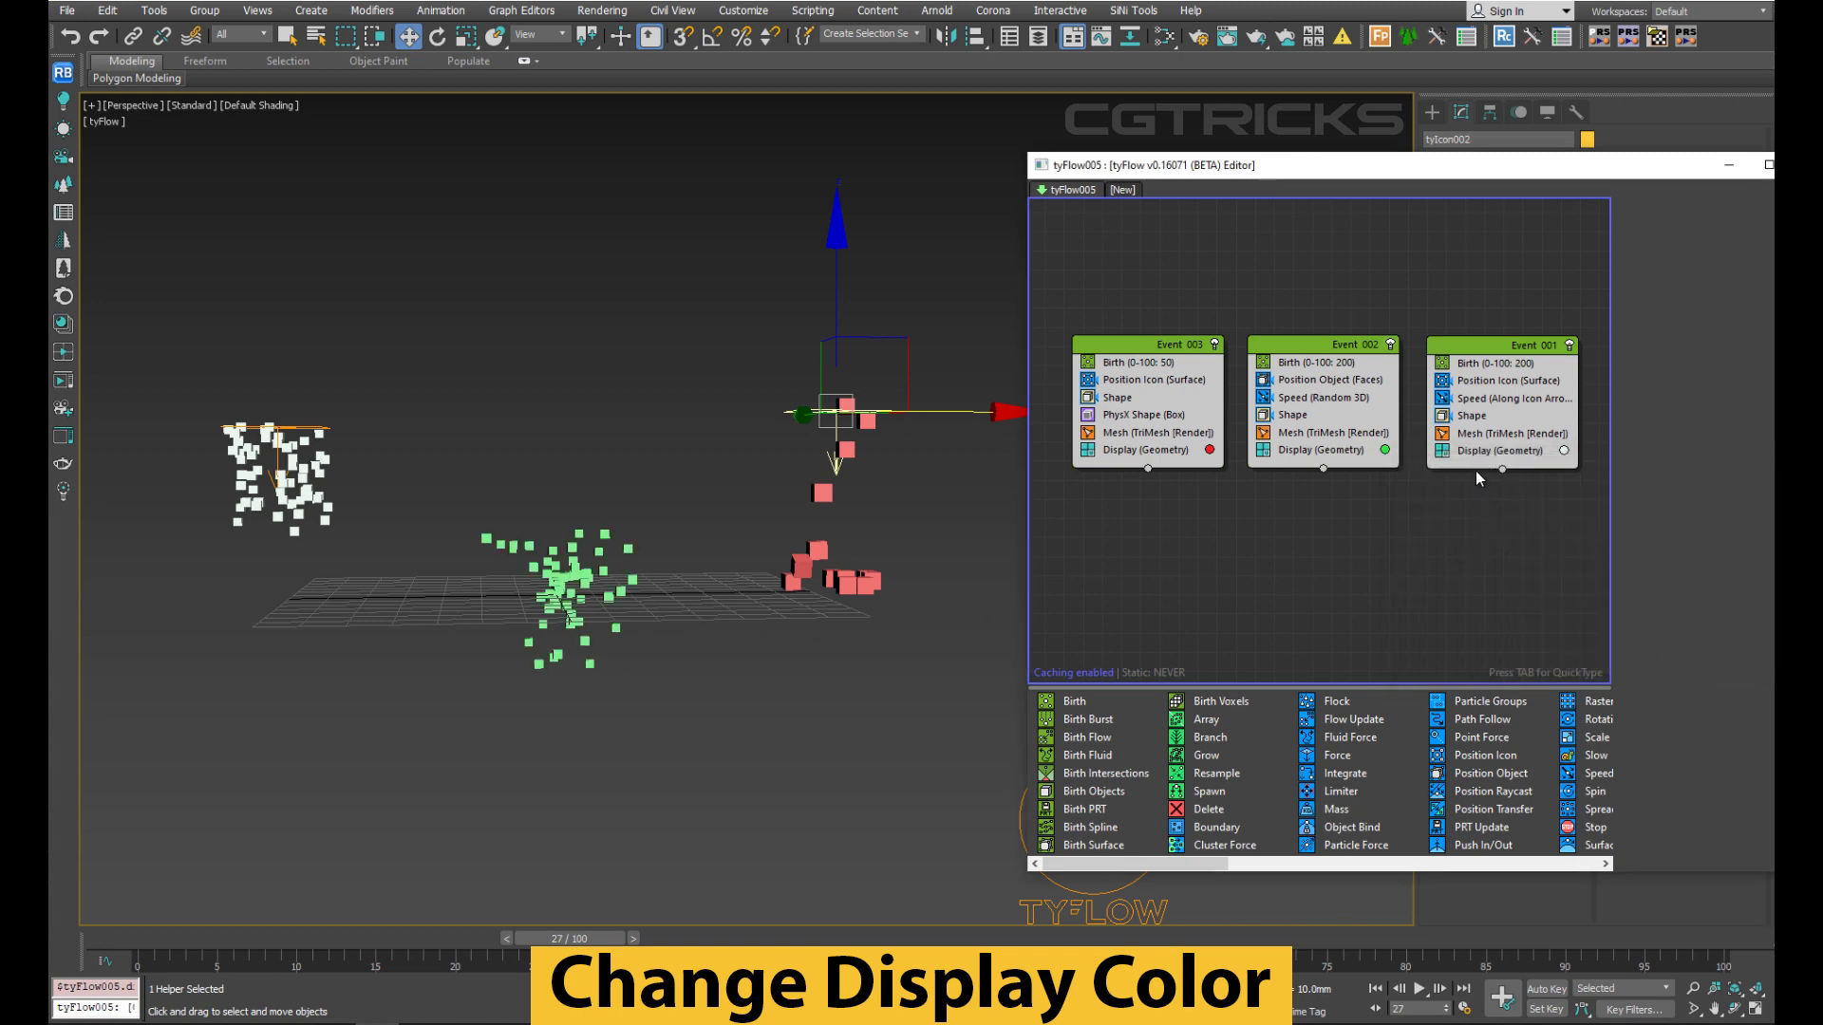
Set Event 001's Display colour to dark blue.
{"action": "left_click", "coordinate": [1562, 451]}
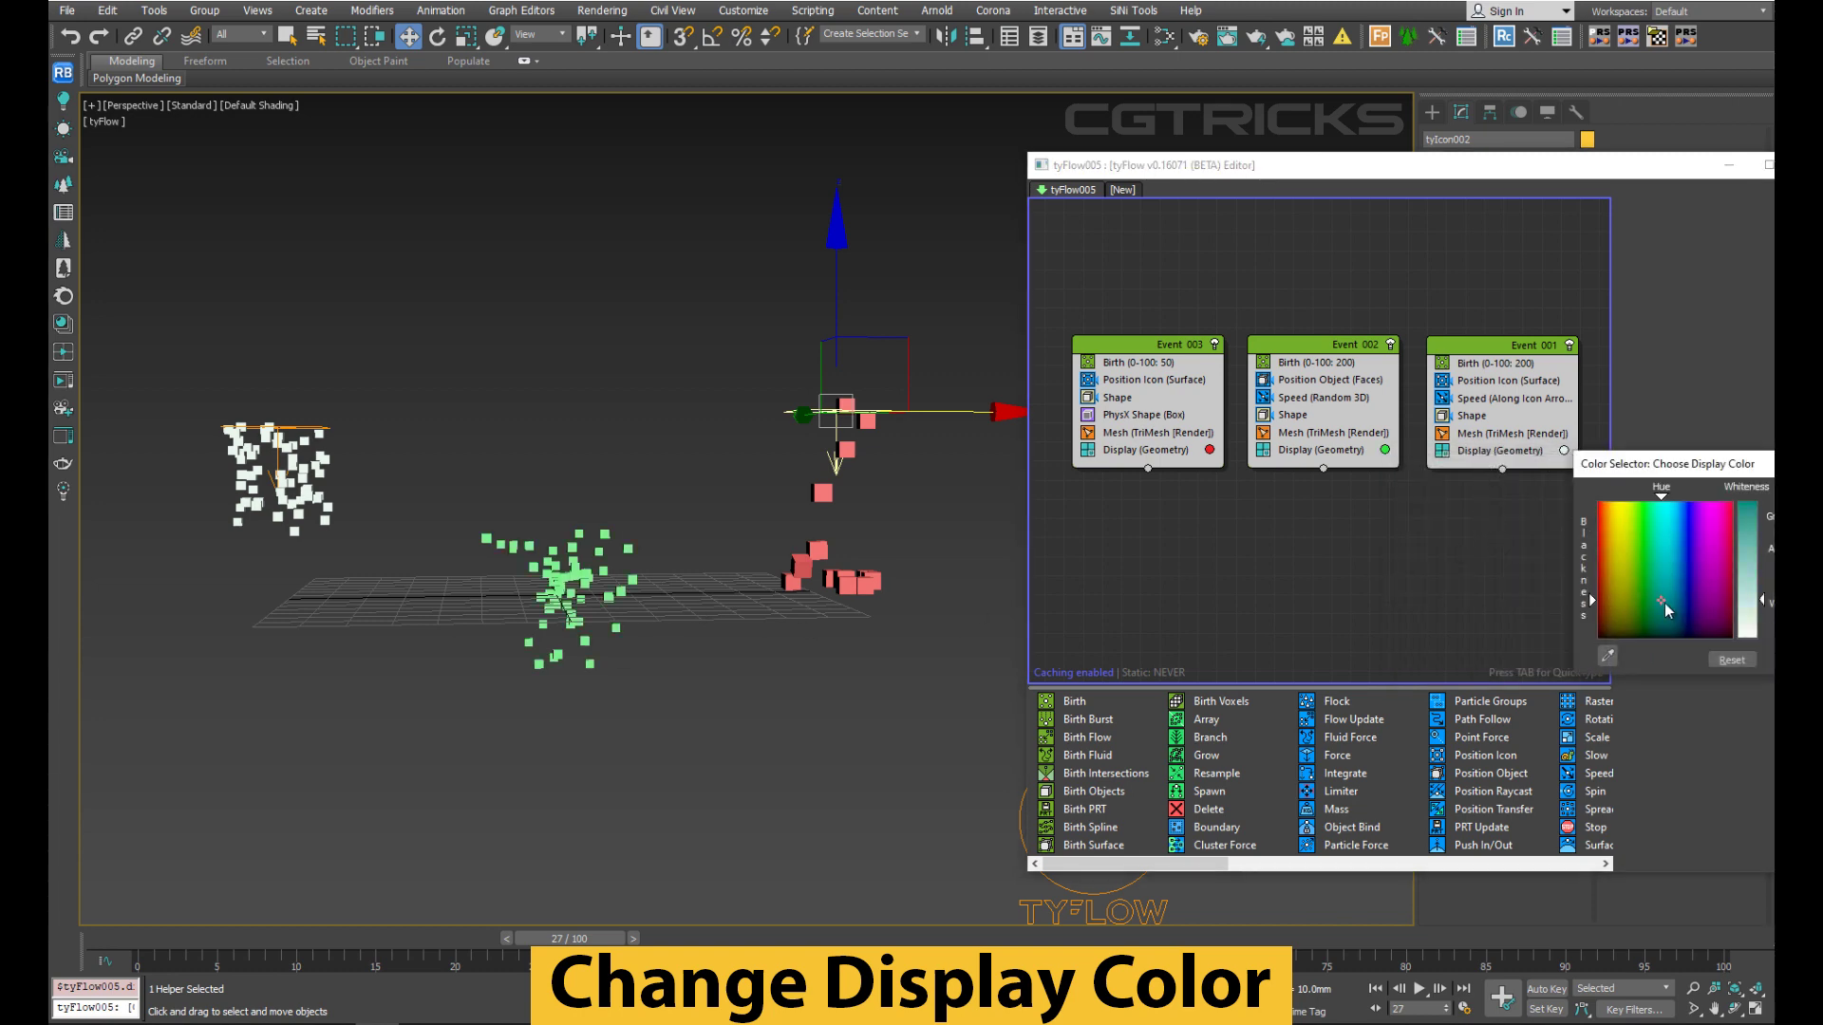
{"action": "left_click_drag", "start_coordinate": [1657, 599], "coordinate": [1689, 617]}
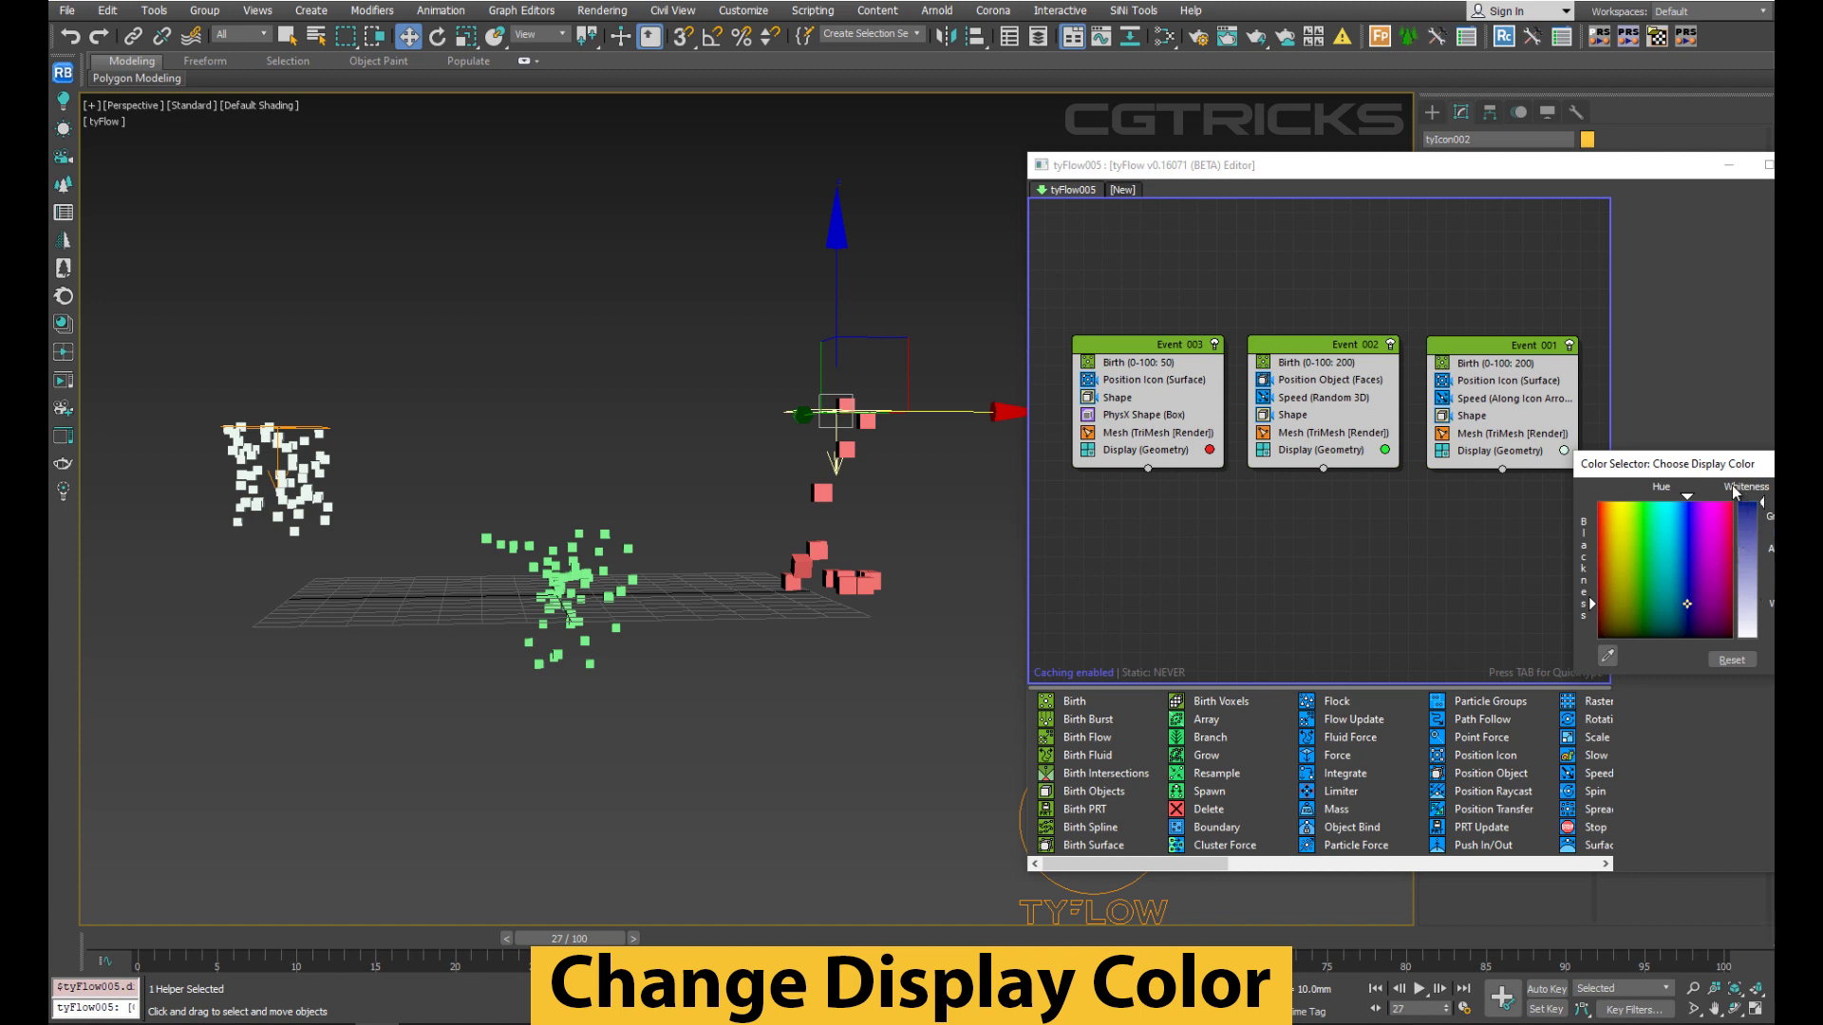
{"action": "left_click_drag", "start_coordinate": [1732, 466], "coordinate": [1469, 553]}
{"action": "left_click", "coordinate": [1633, 747]}
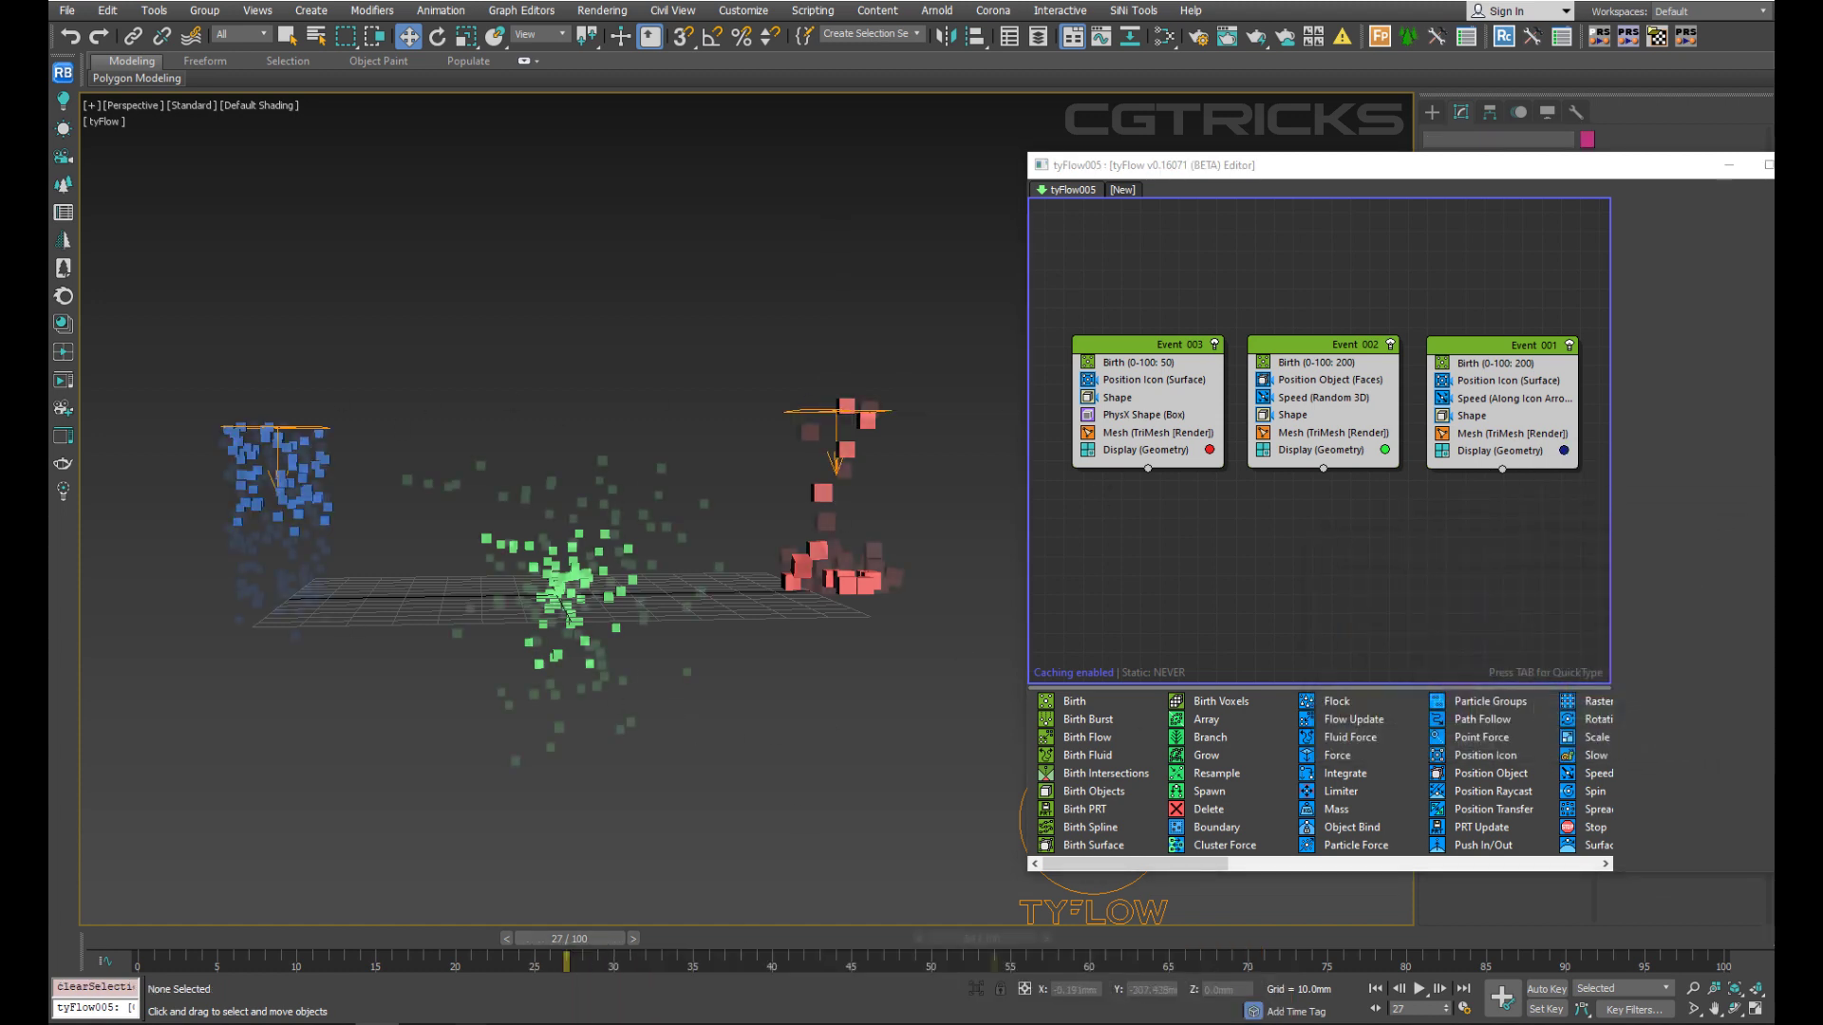
{"action": "left_click", "coordinate": [1174, 451]}
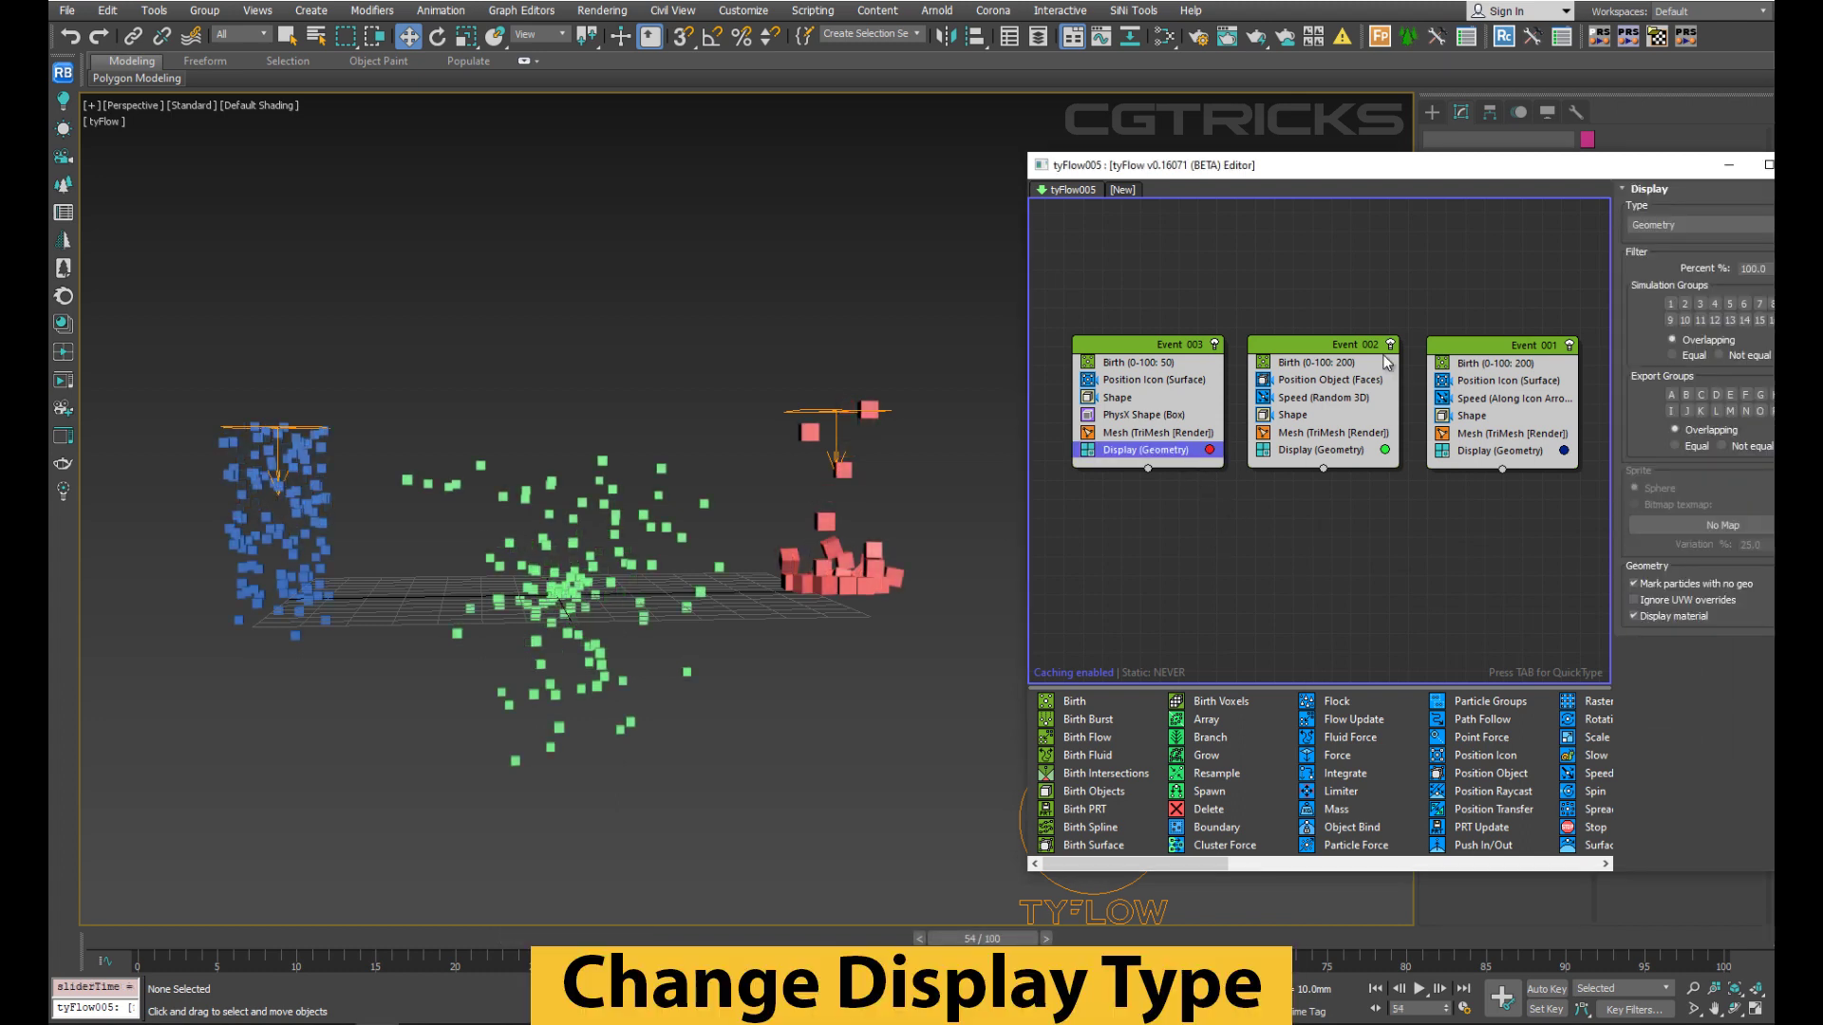
{"action": "left_click_drag", "start_coordinate": [1426, 169], "coordinate": [1350, 164]}
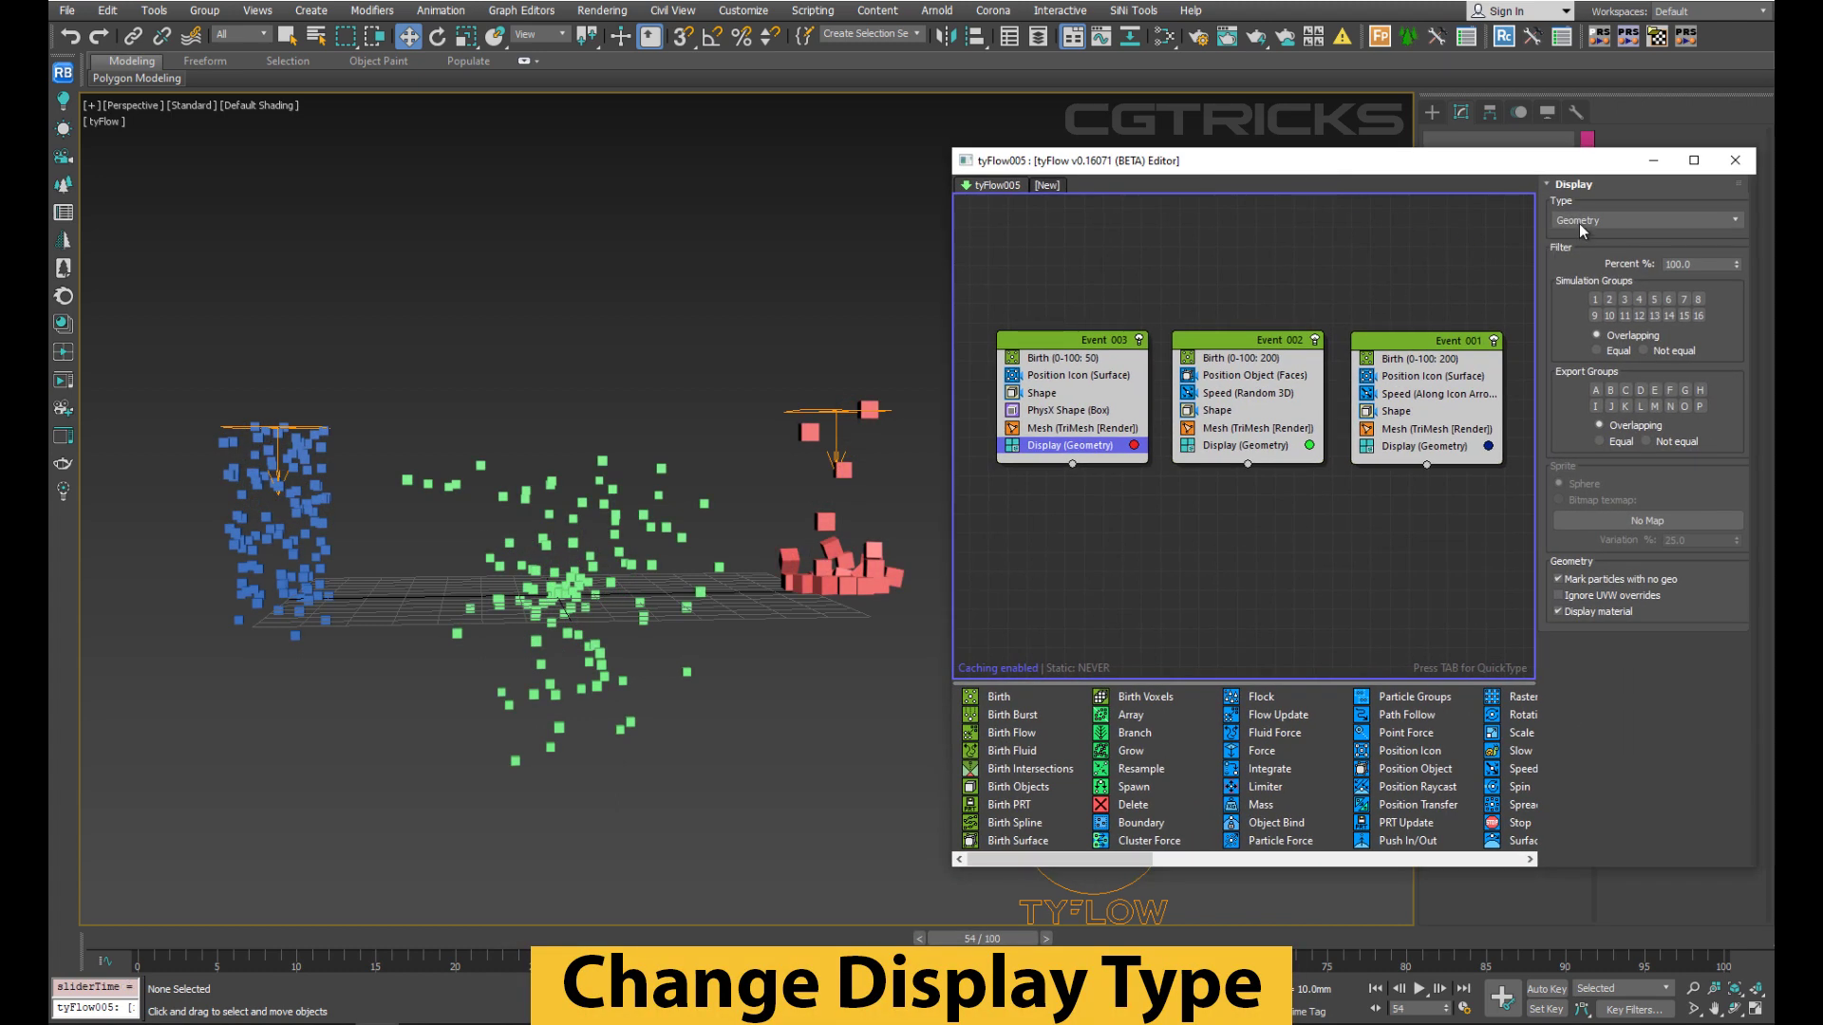
{"action": "left_click", "coordinate": [1582, 224]}
{"action": "left_click", "coordinate": [1576, 235]}
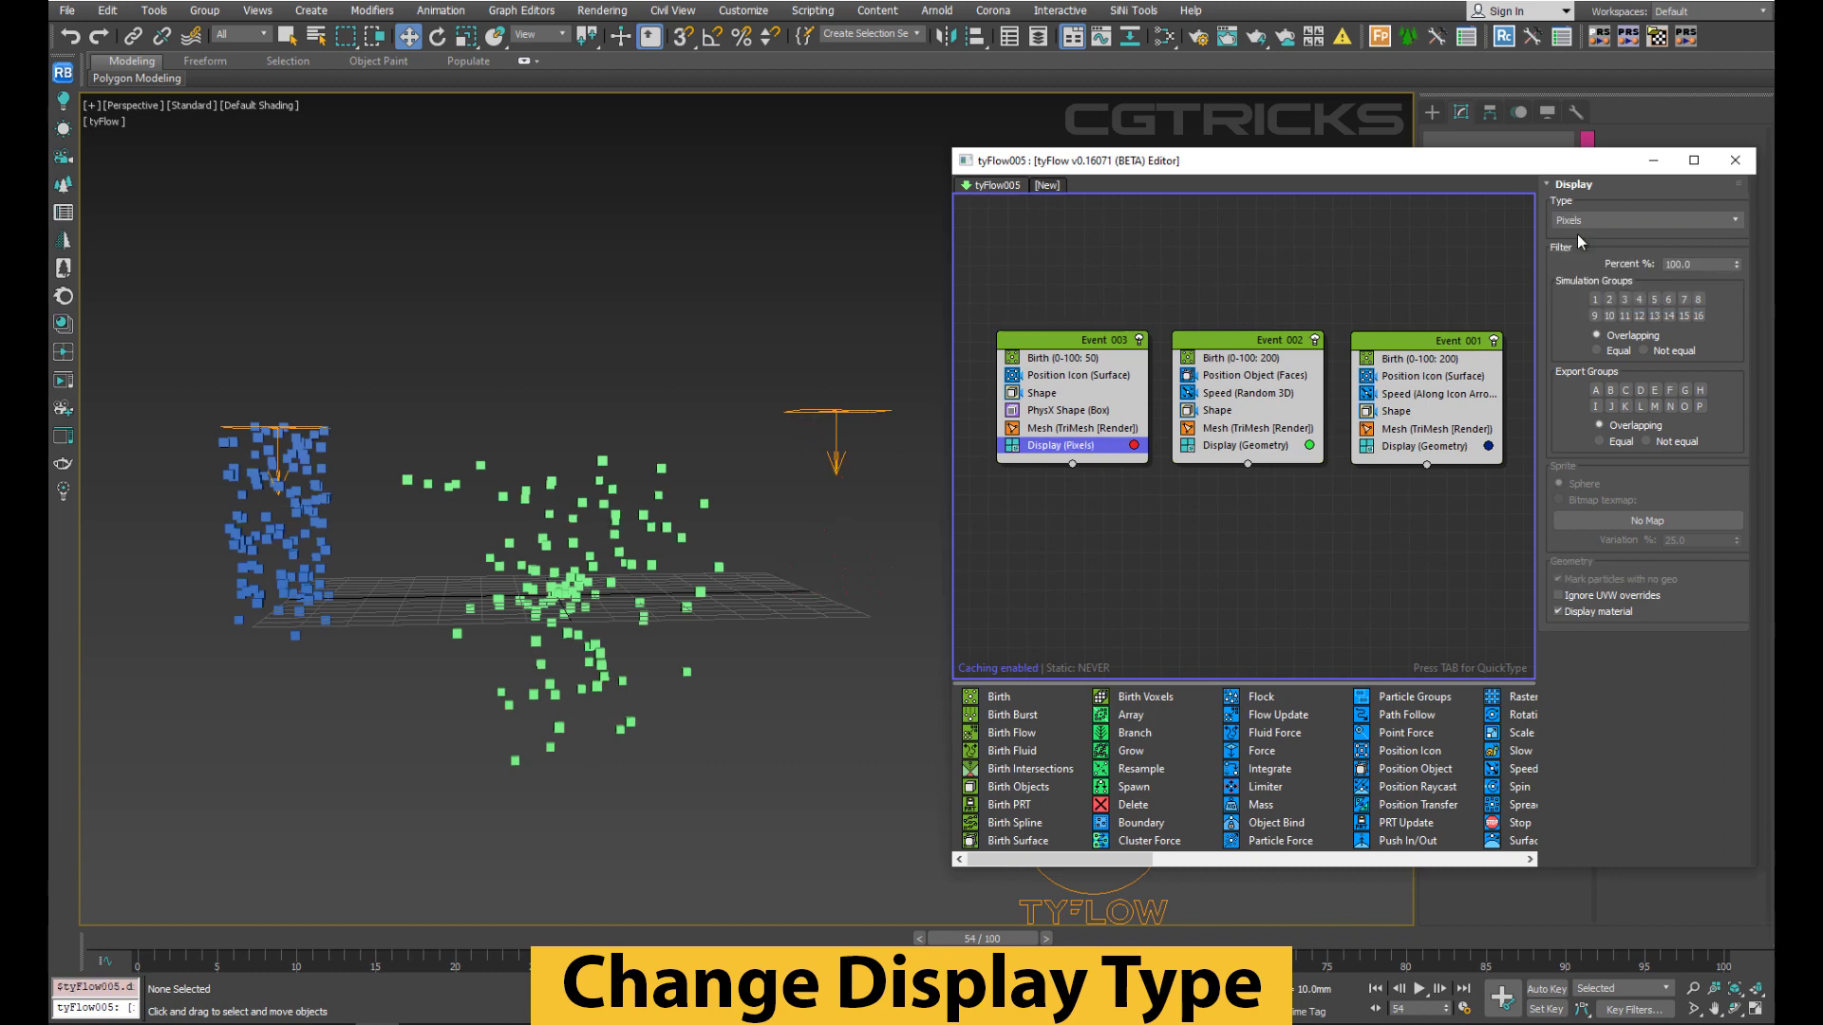
{"action": "left_click", "coordinate": [1576, 224]}
{"action": "left_click", "coordinate": [1583, 250]}
{"action": "left_click", "coordinate": [1582, 225]}
{"action": "left_click", "coordinate": [1580, 266]}
{"action": "left_click", "coordinate": [1576, 228]}
{"action": "left_click", "coordinate": [1576, 268]}
{"action": "left_click", "coordinate": [1582, 222]}
{"action": "left_click", "coordinate": [1584, 285]}
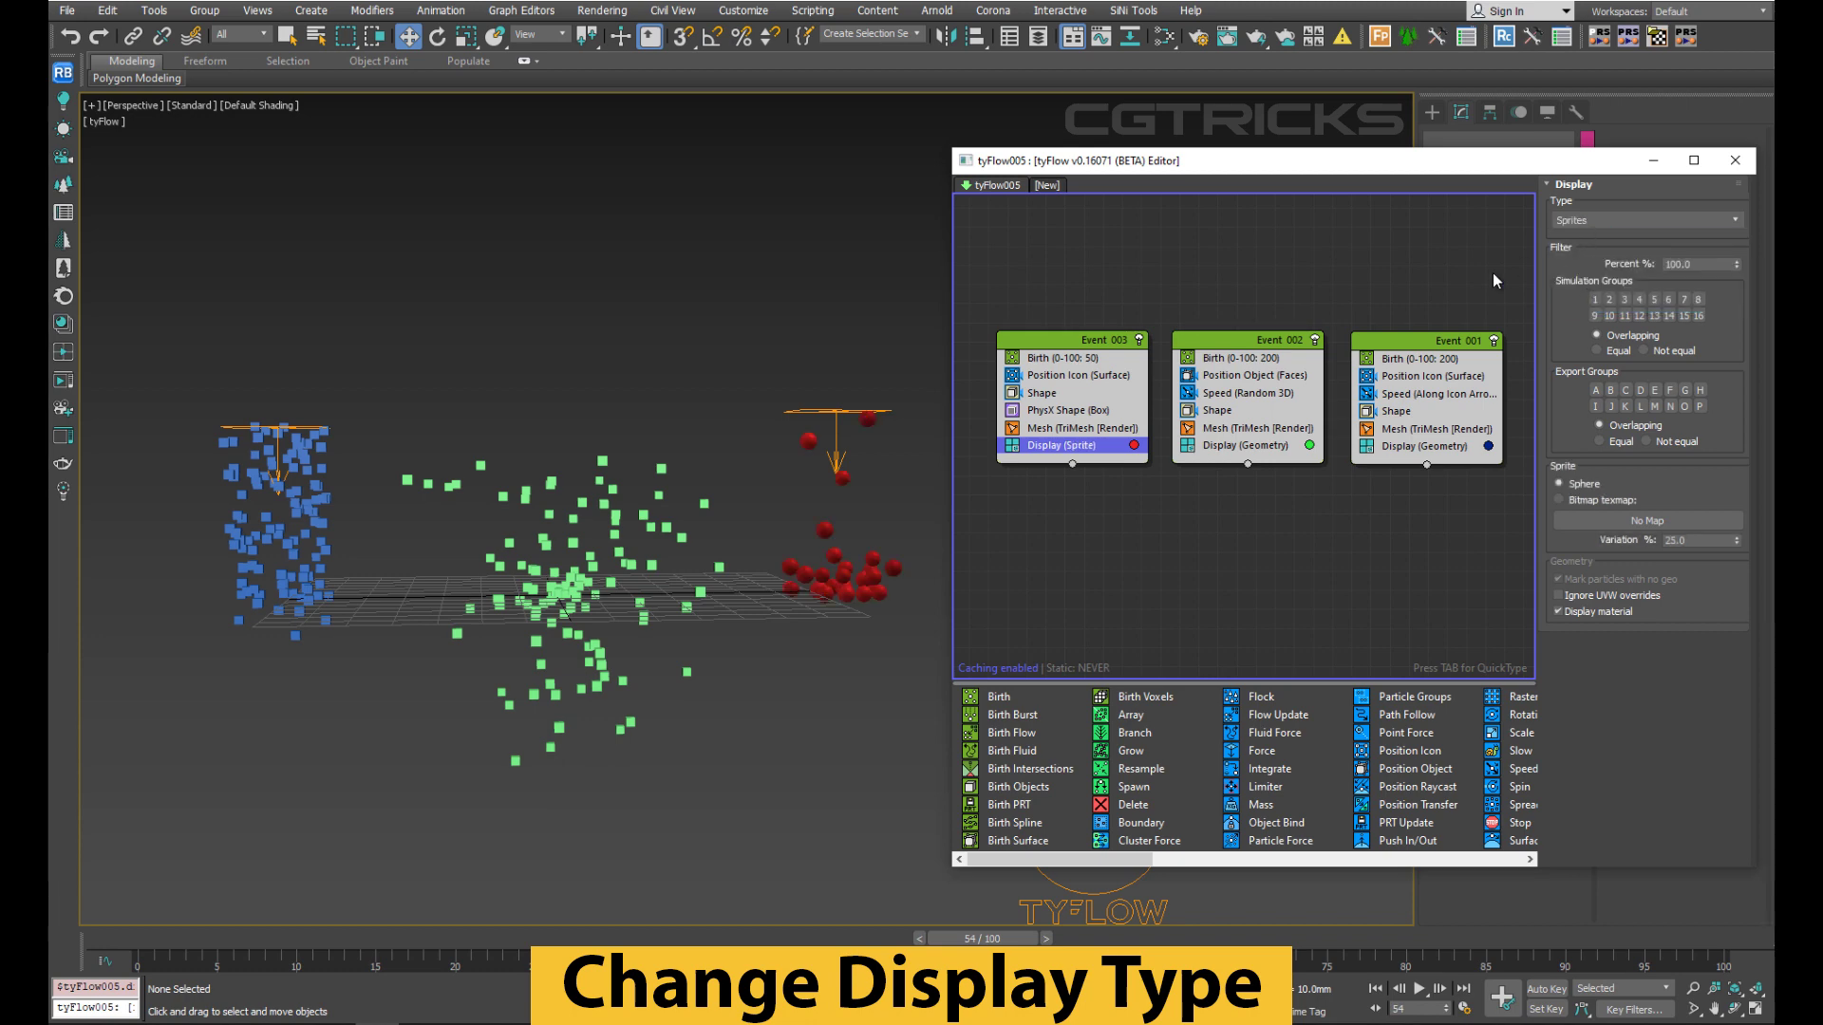
{"action": "mouse_move", "coordinate": [1054, 933]}
{"action": "left_mouse_down"}
{"action": "mouse_move", "coordinate": [855, 936]}
{"action": "mouse_move", "coordinate": [1140, 937]}
{"action": "left_mouse_up"}
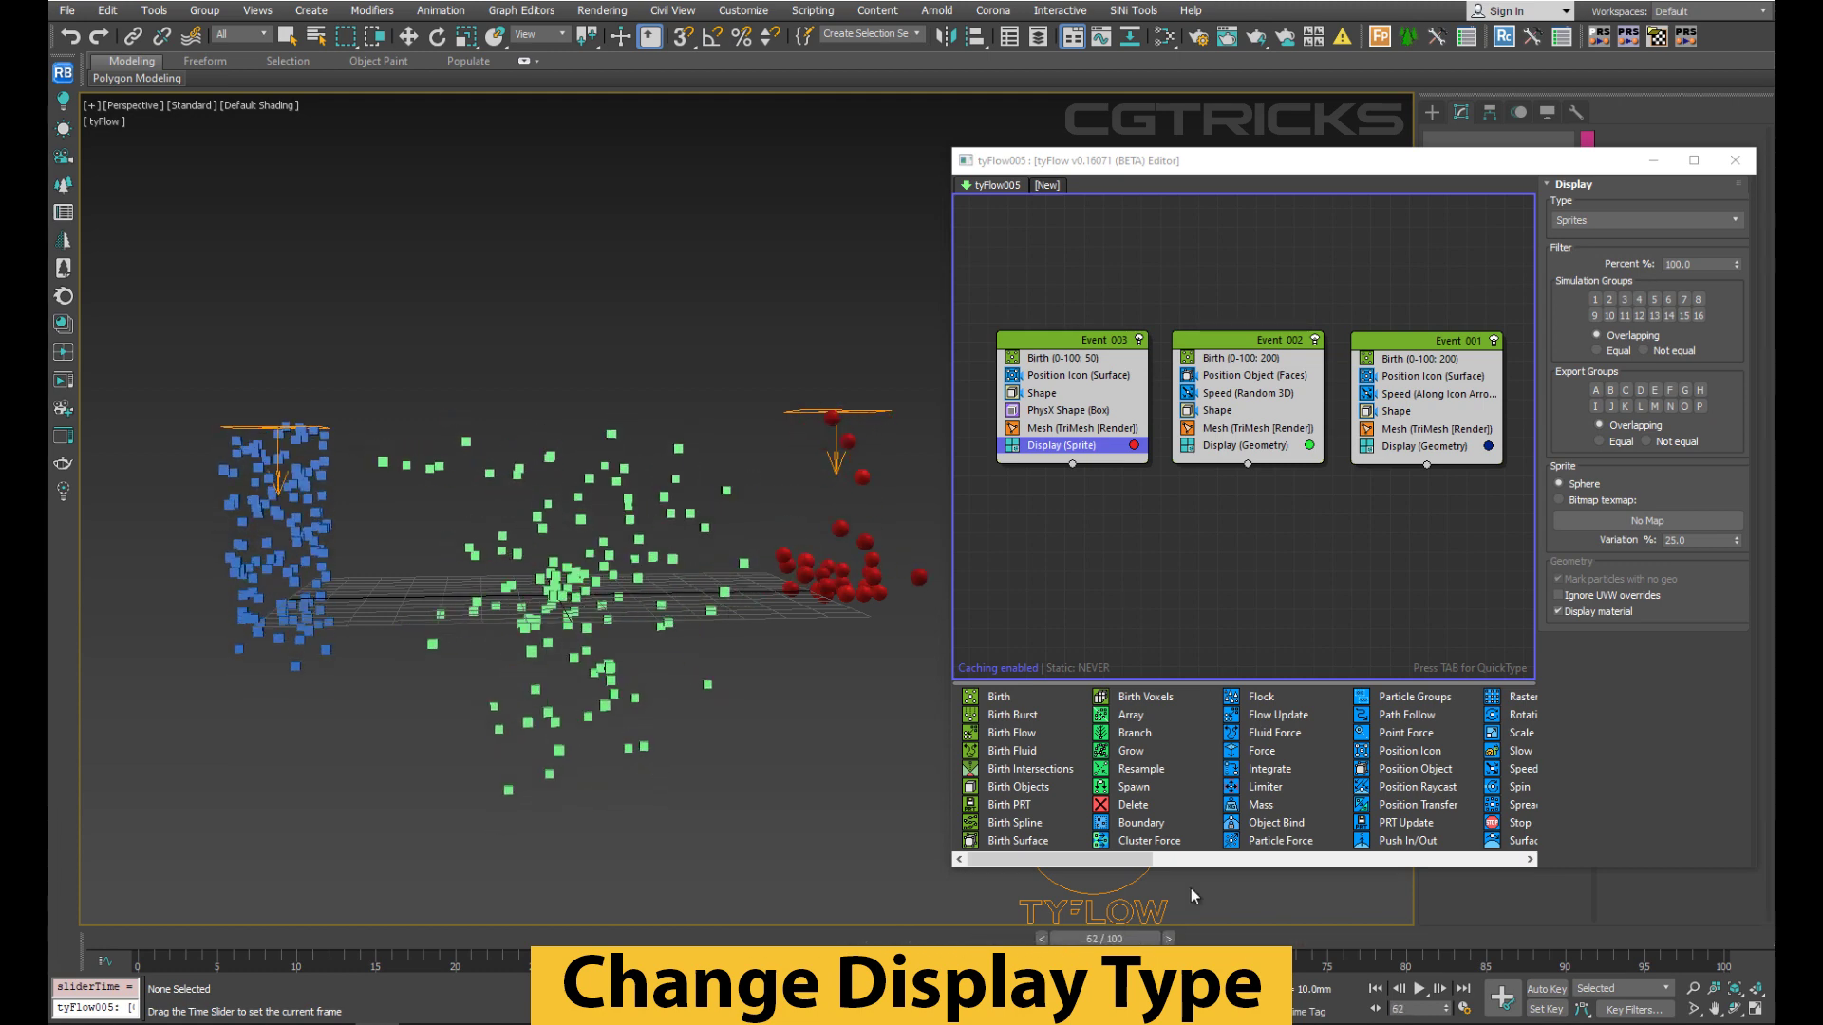
{"action": "left_click", "coordinate": [1588, 224]}
{"action": "left_click", "coordinate": [1585, 295]}
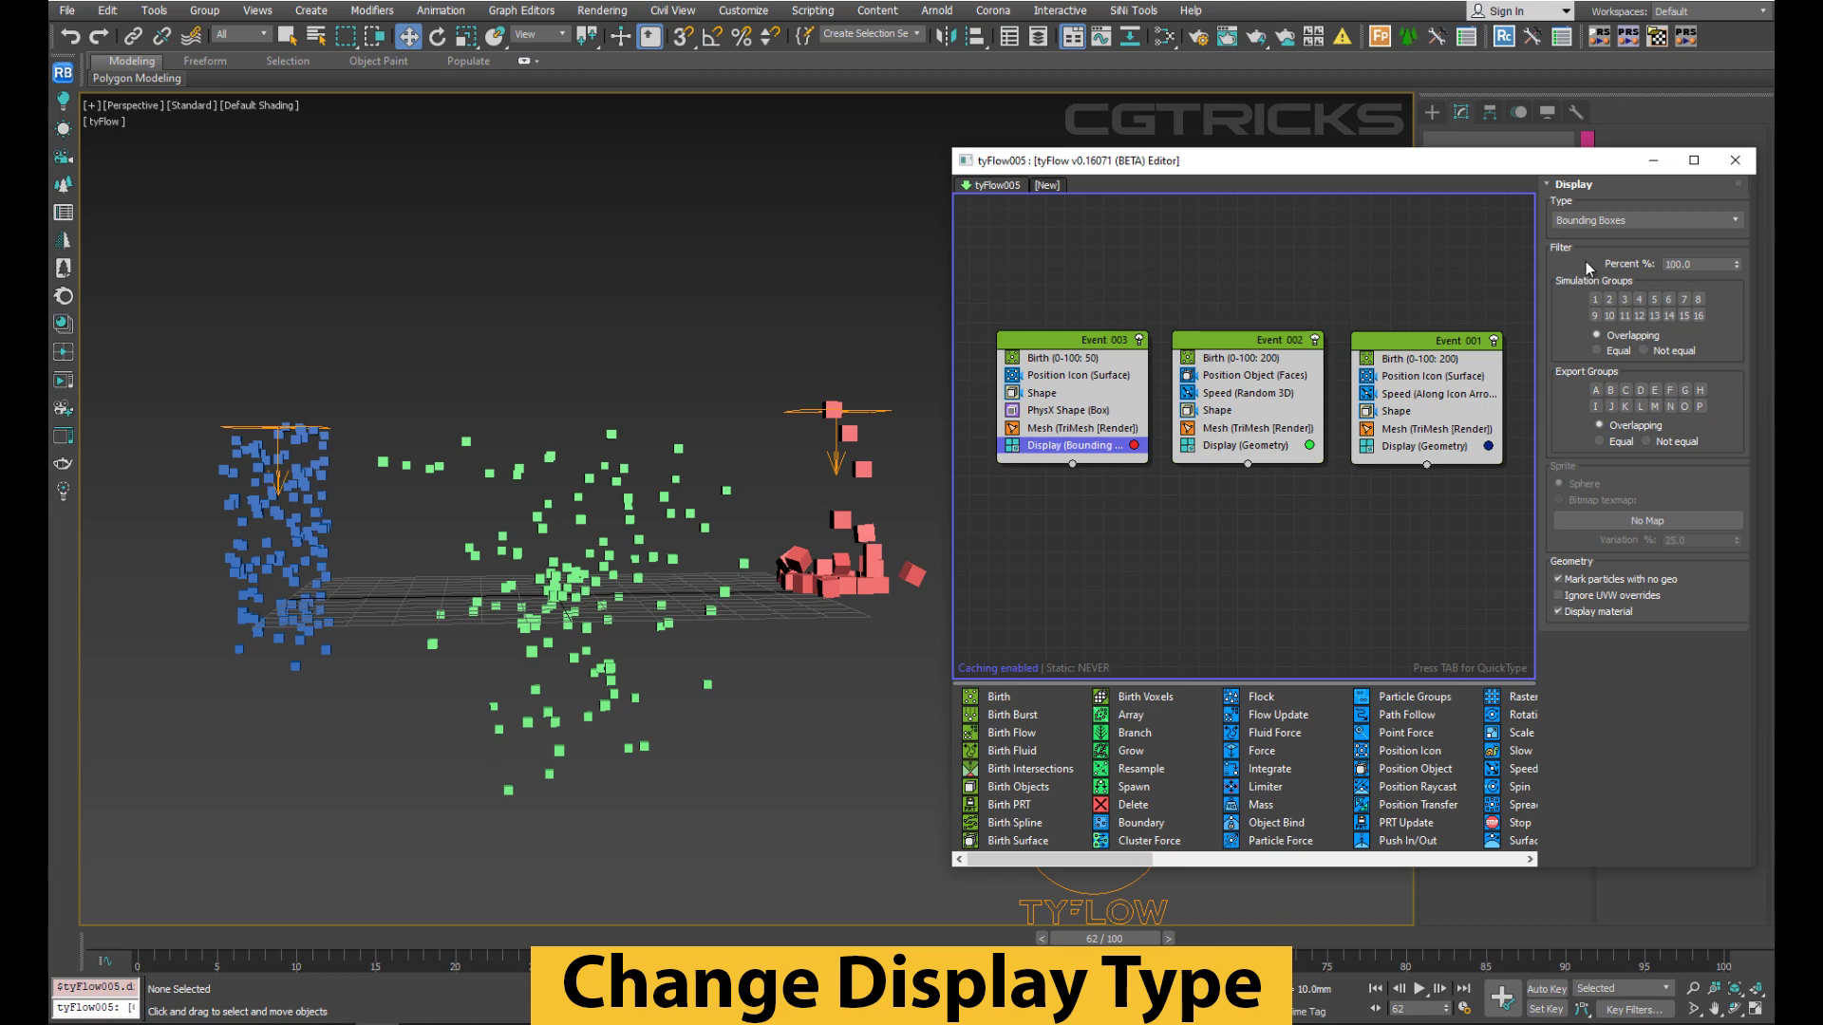
{"action": "left_click", "coordinate": [1587, 220]}
{"action": "left_click", "coordinate": [1576, 278]}
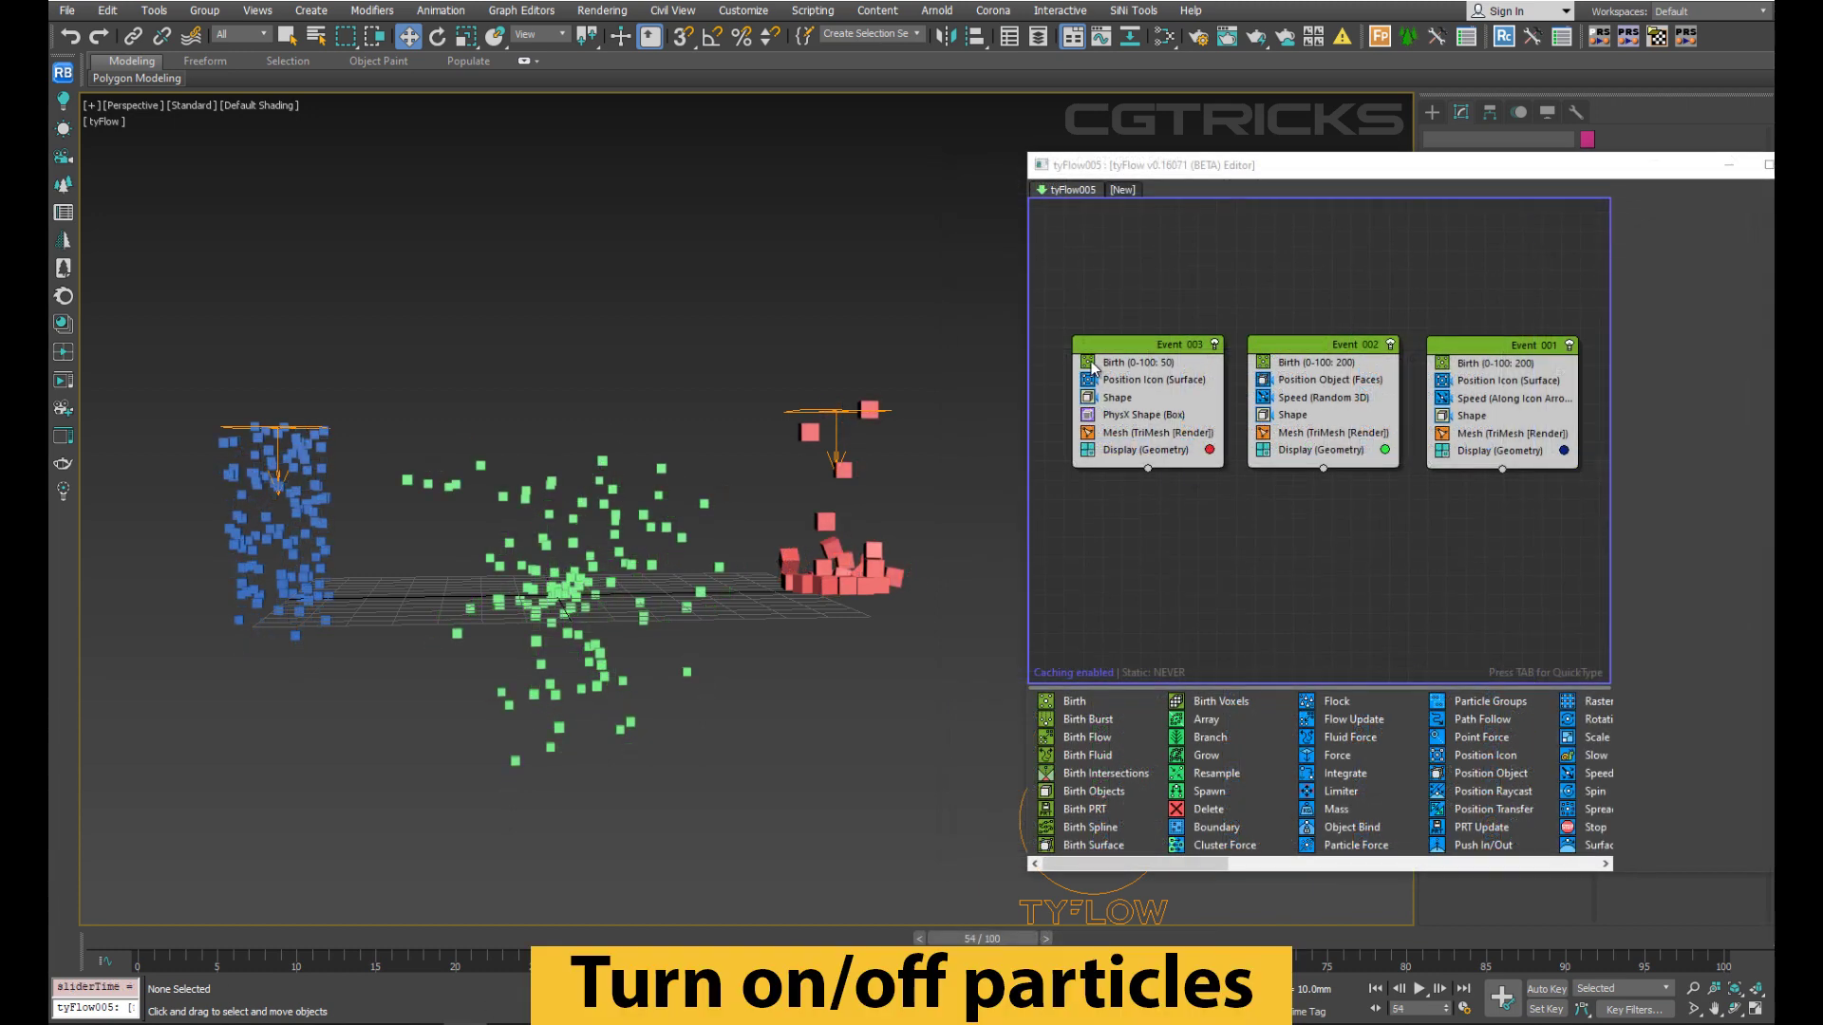
Disable and re-enable the Birth operators in Events 001, 002 and 003.
{"action": "left_click", "coordinate": [1087, 362]}
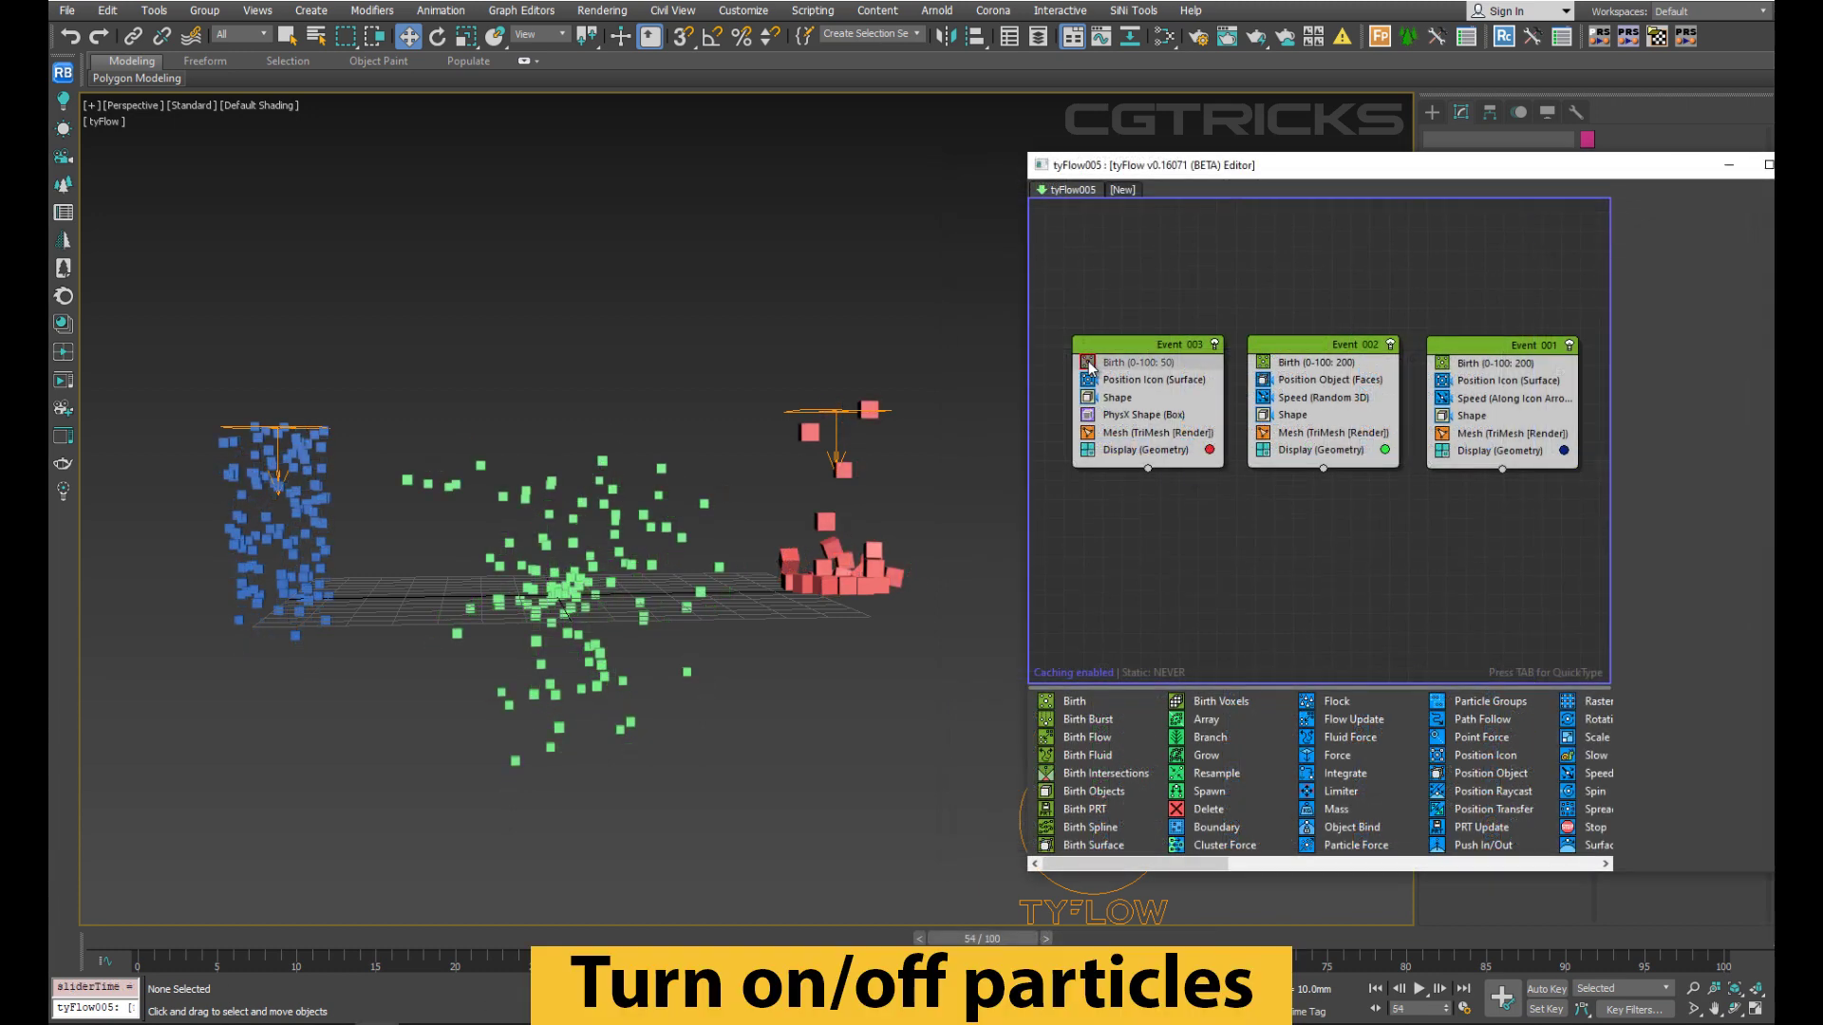
{"action": "left_click", "coordinate": [1263, 361]}
{"action": "left_click", "coordinate": [1442, 363]}
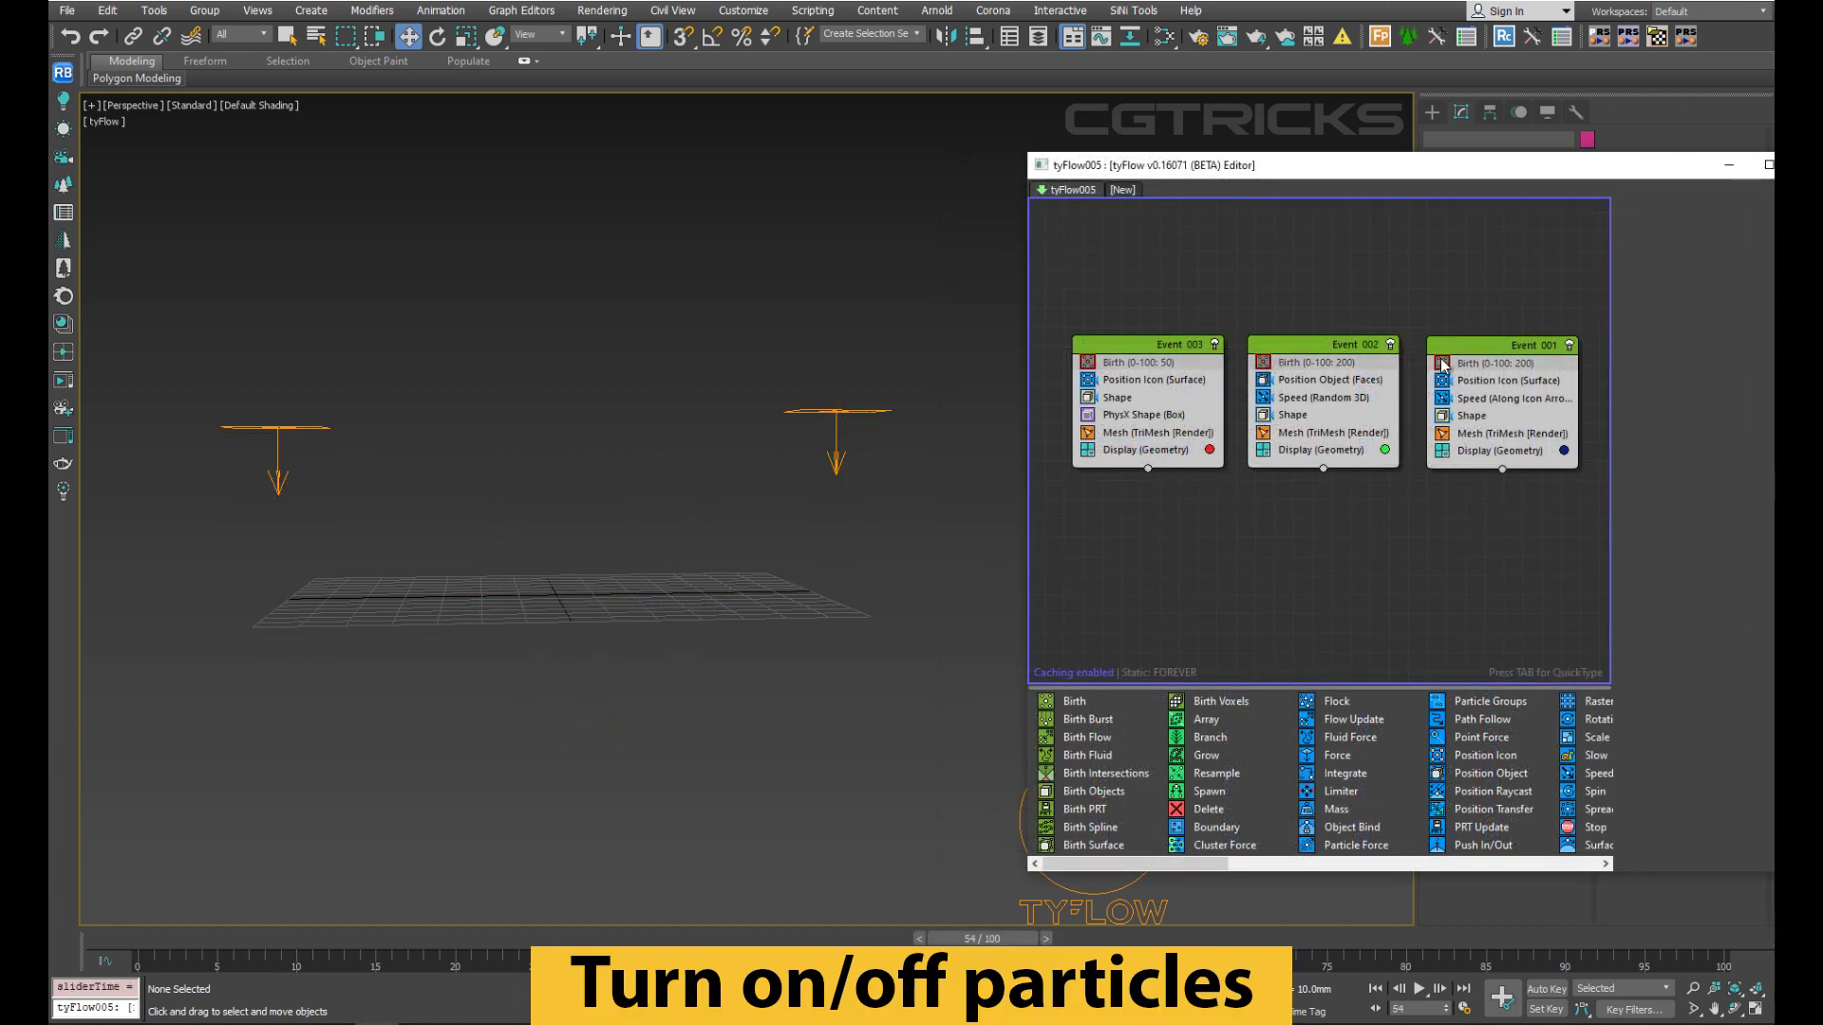
{"action": "left_click", "coordinate": [1442, 363]}
{"action": "left_click", "coordinate": [1264, 362]}
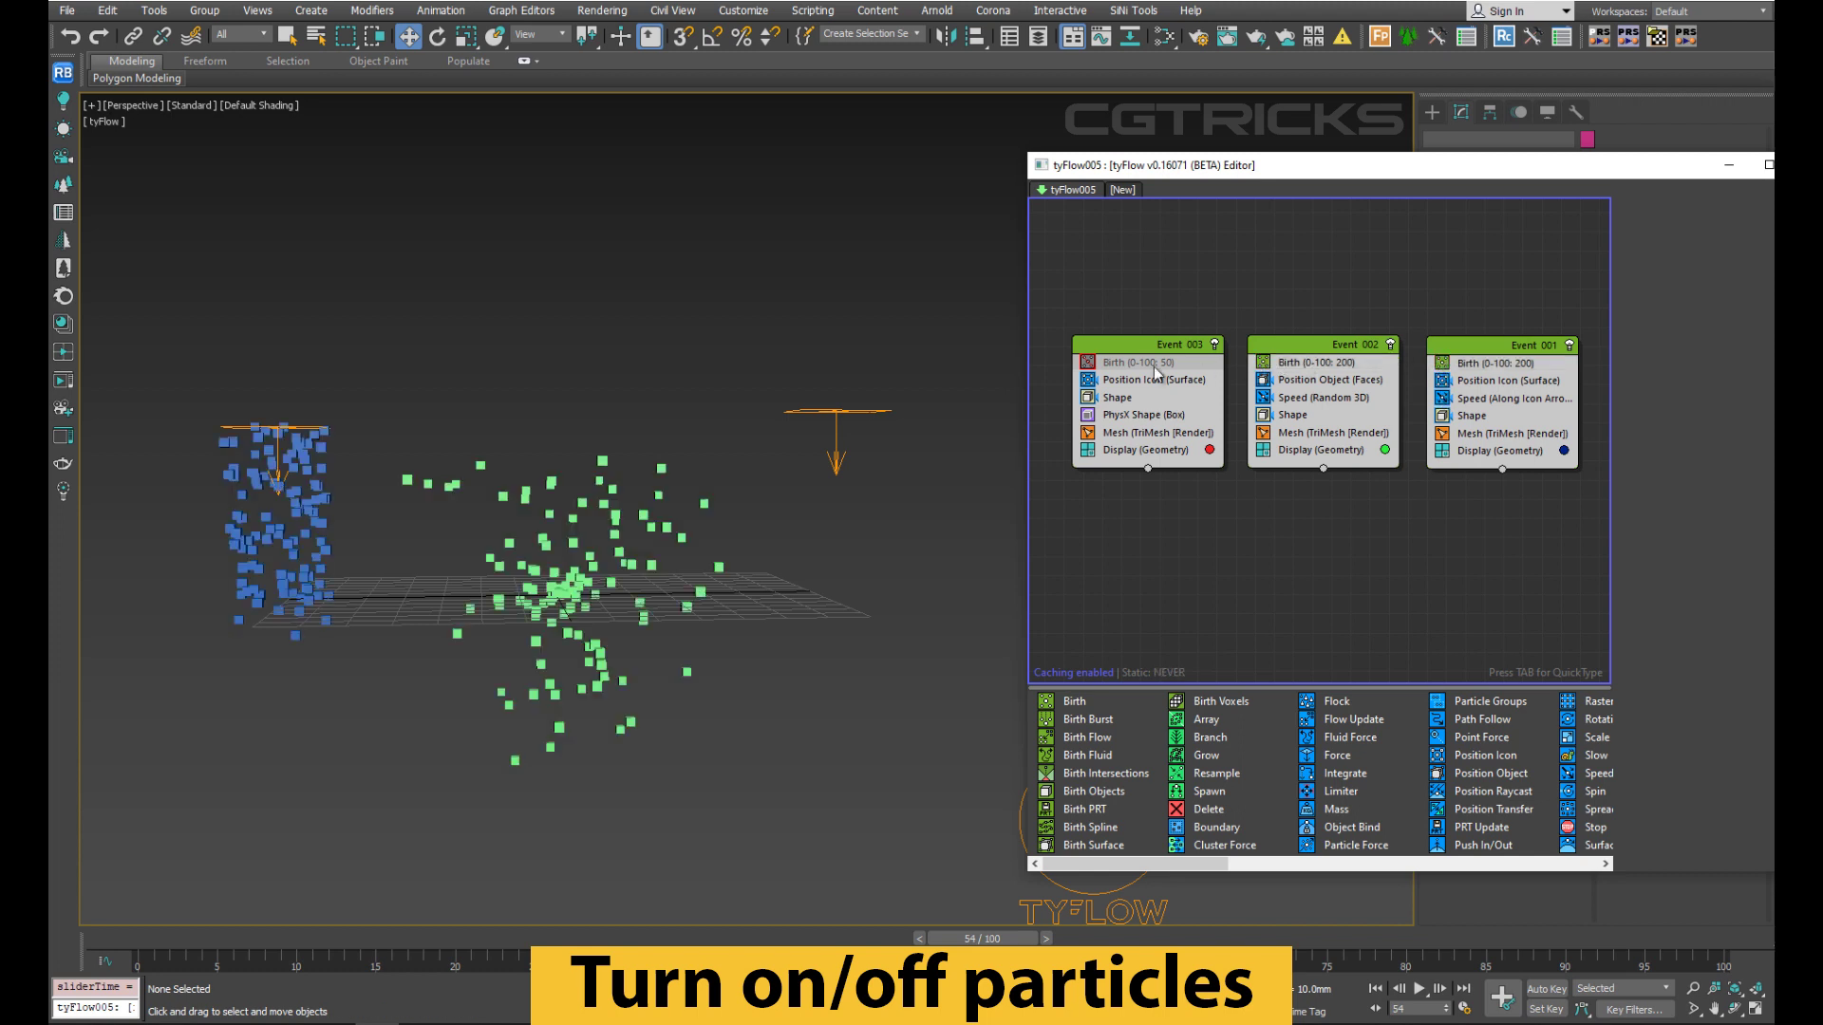
{"action": "left_click", "coordinate": [1087, 363]}
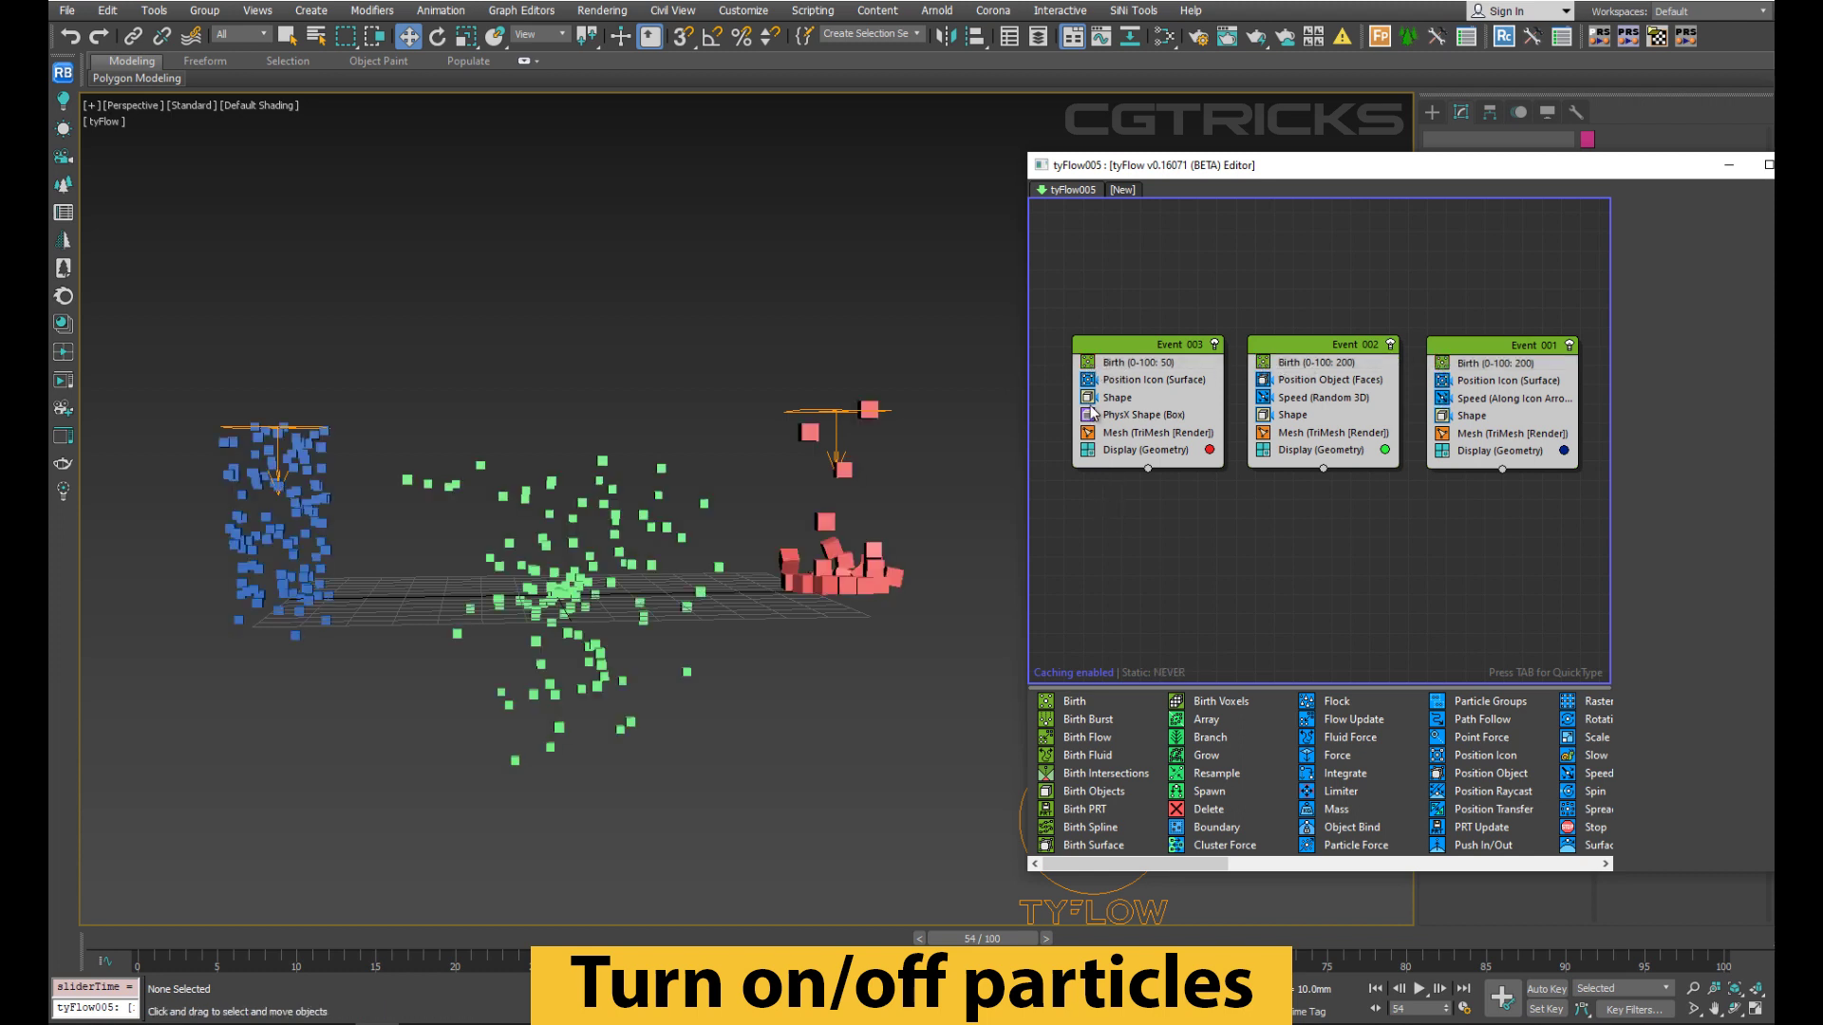
Toggle Position Icon and Shape operators off and back on, leaving all enabled.
{"action": "left_click", "coordinate": [1088, 379]}
{"action": "left_click", "coordinate": [1089, 380]}
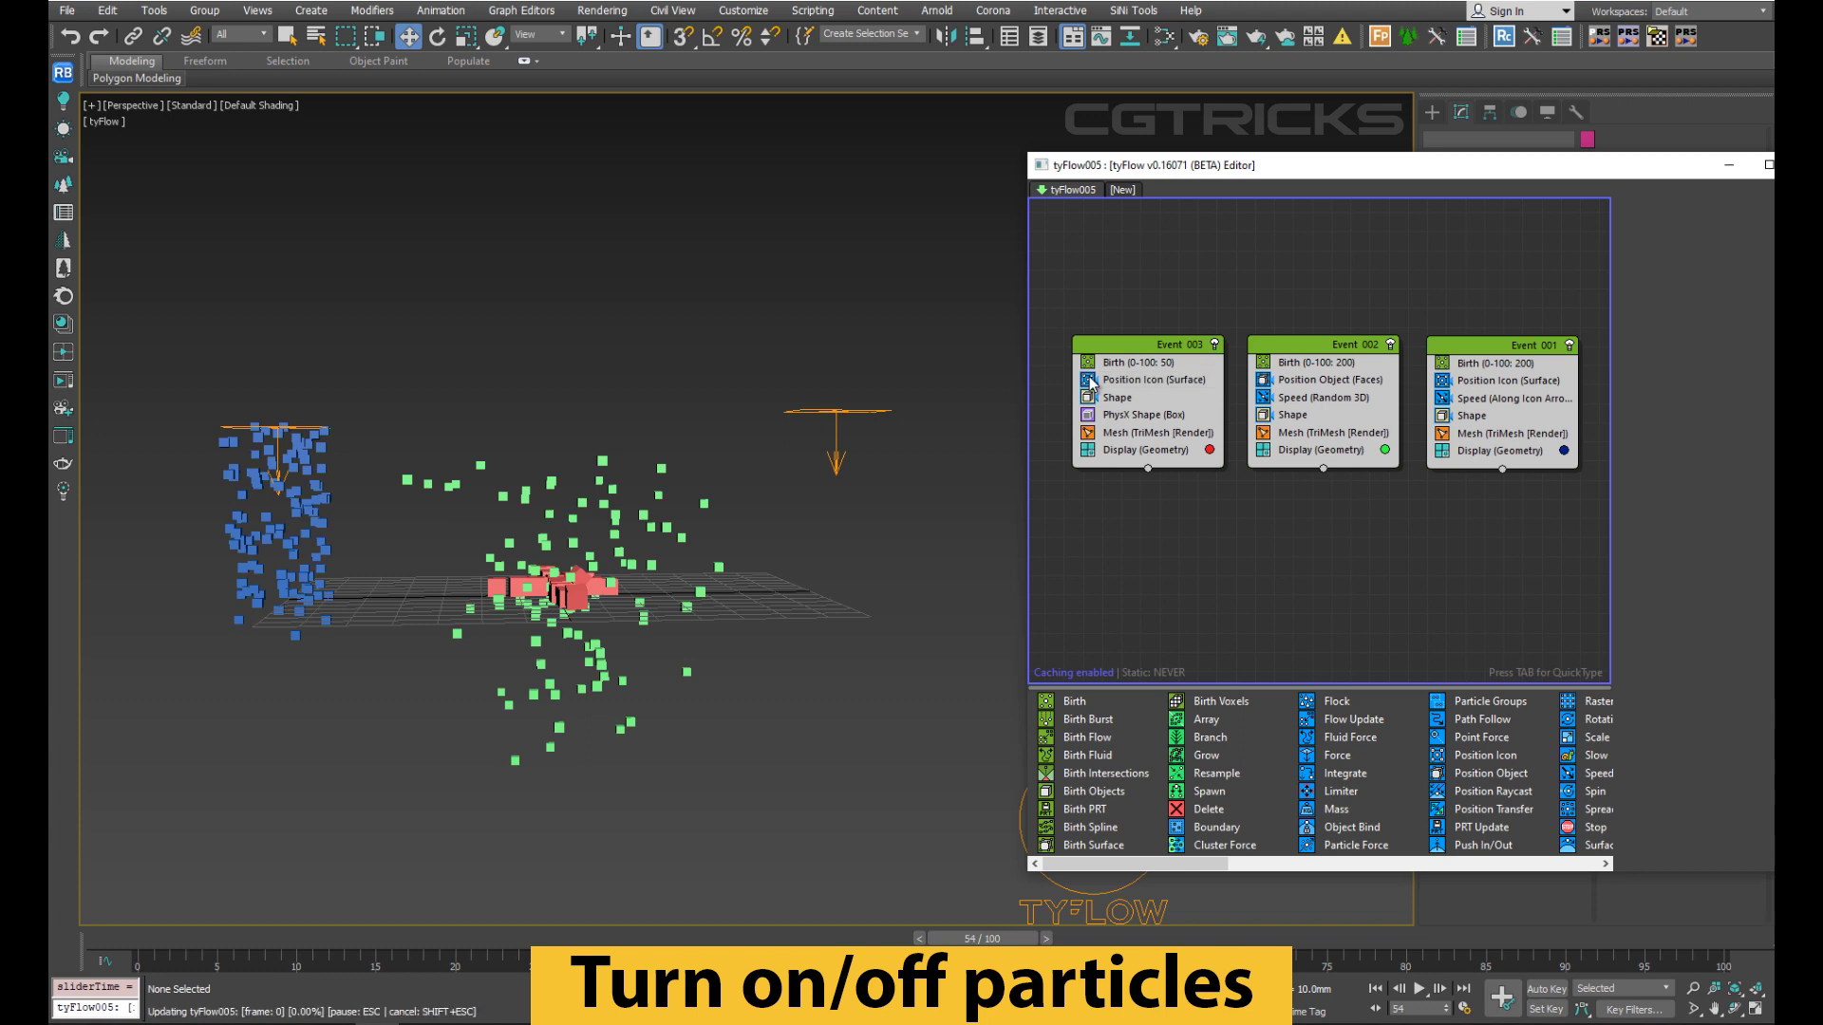
{"action": "left_click", "coordinate": [1090, 397]}
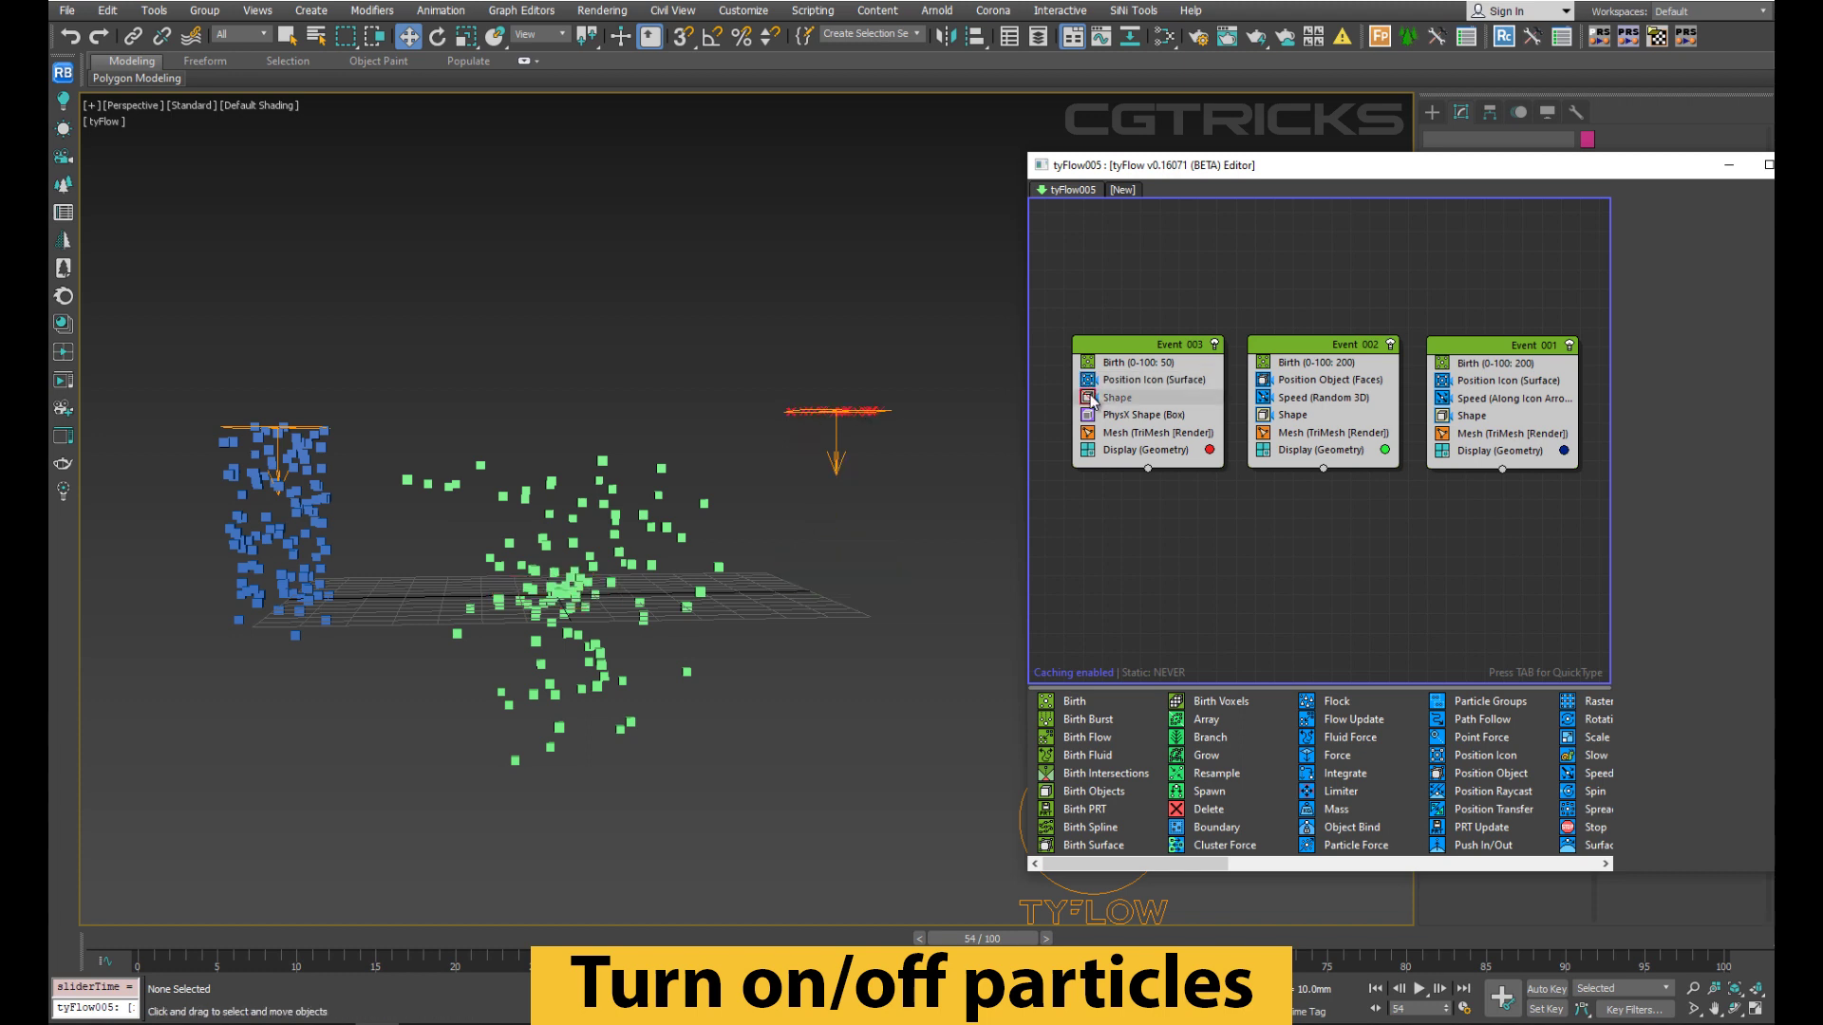
{"action": "left_click", "coordinate": [1090, 397]}
{"action": "left_click", "coordinate": [1263, 415]}
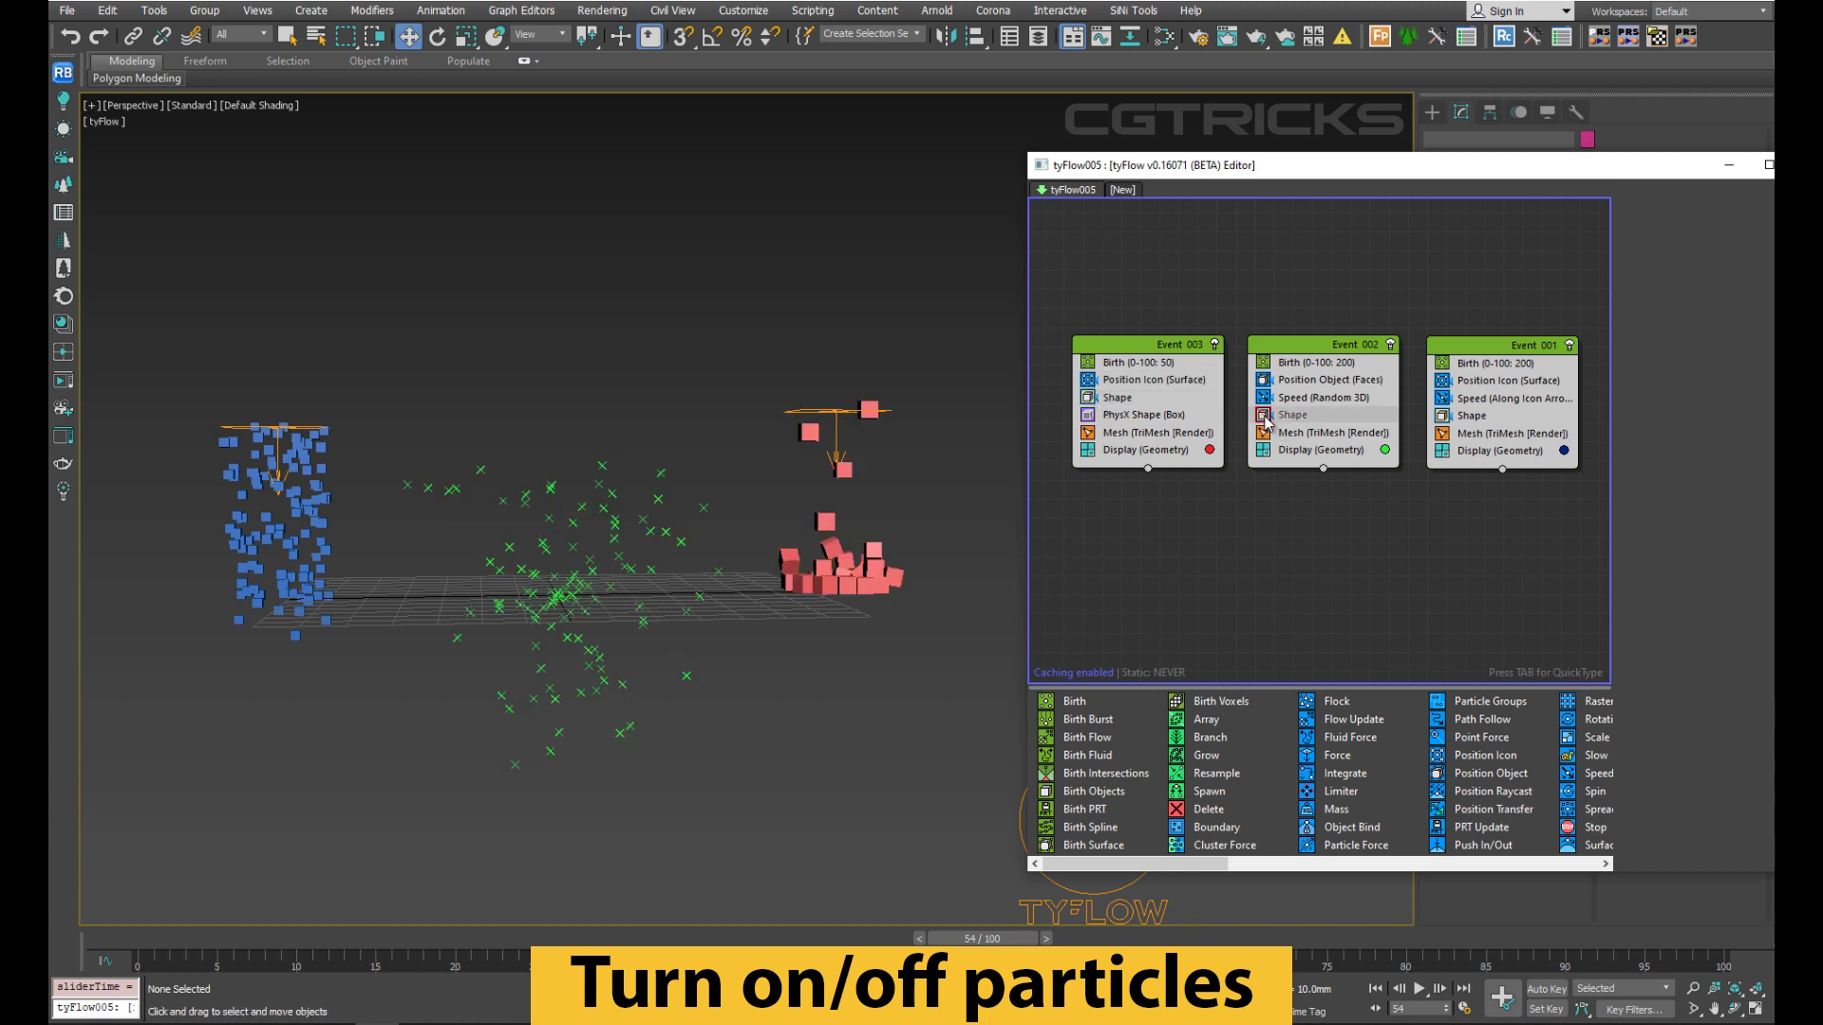
{"action": "left_click", "coordinate": [1442, 416]}
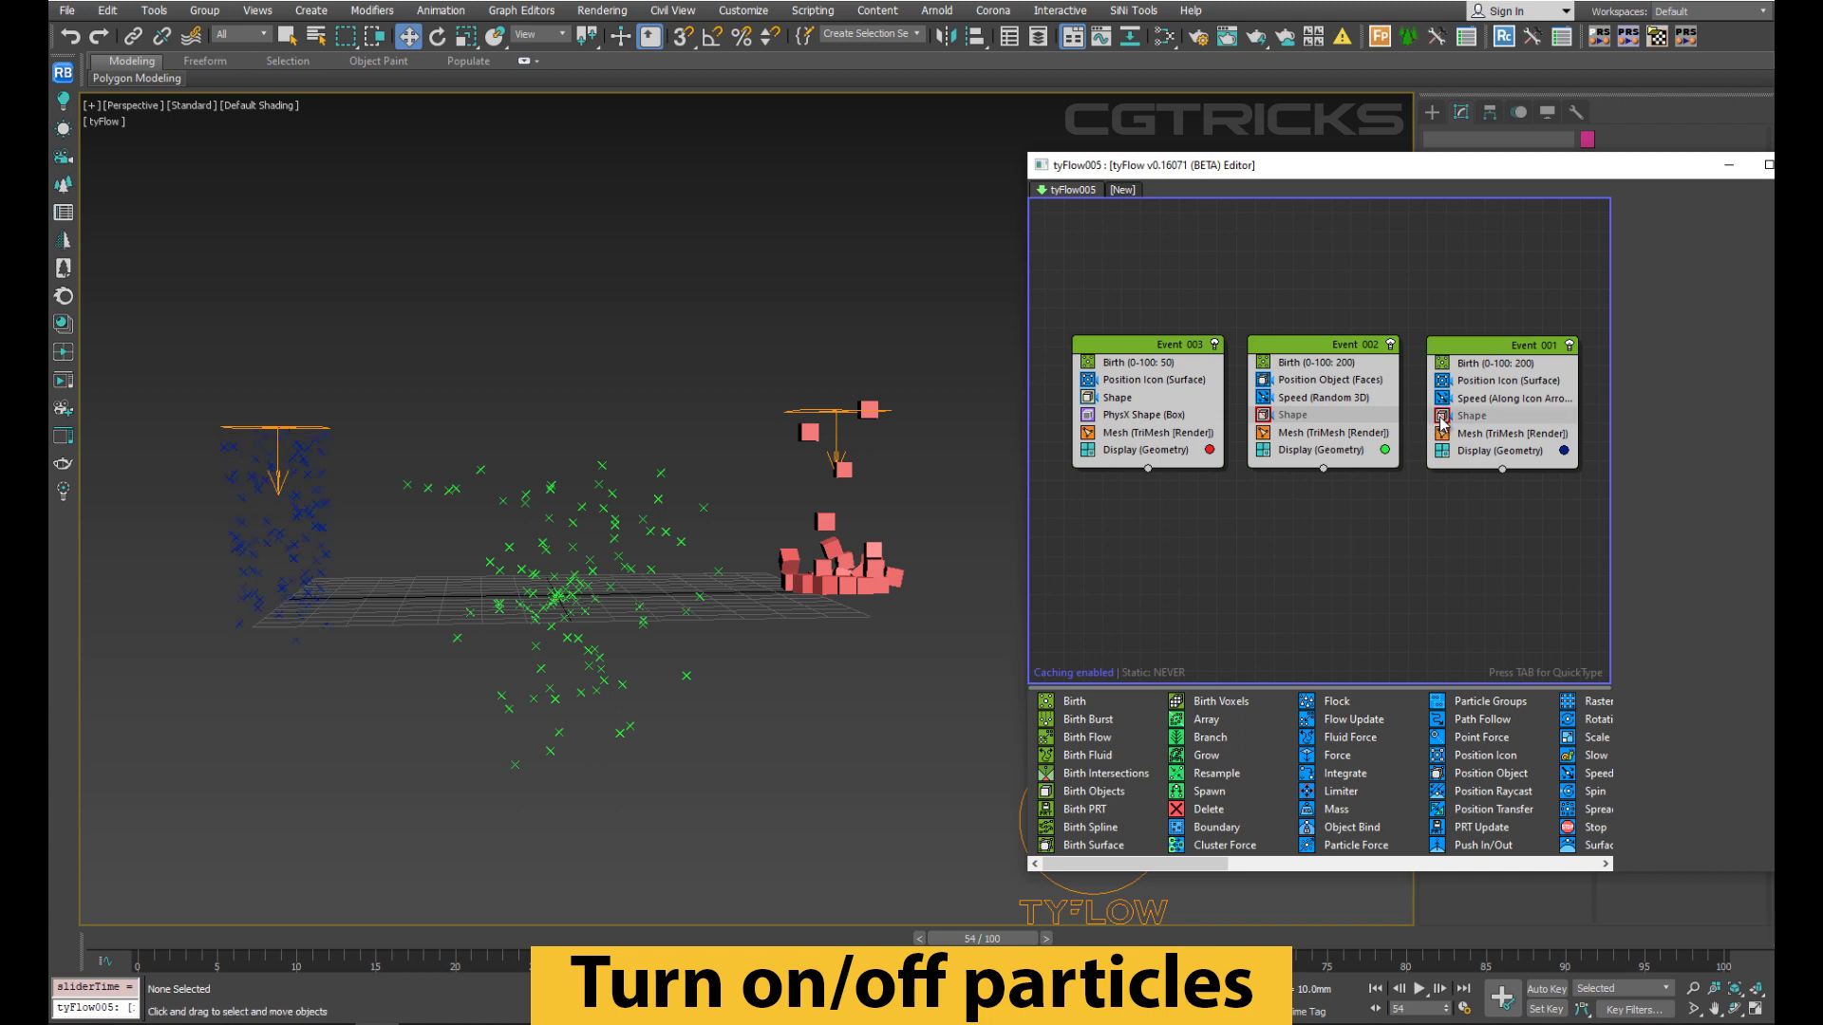
{"action": "left_click", "coordinate": [1442, 417]}
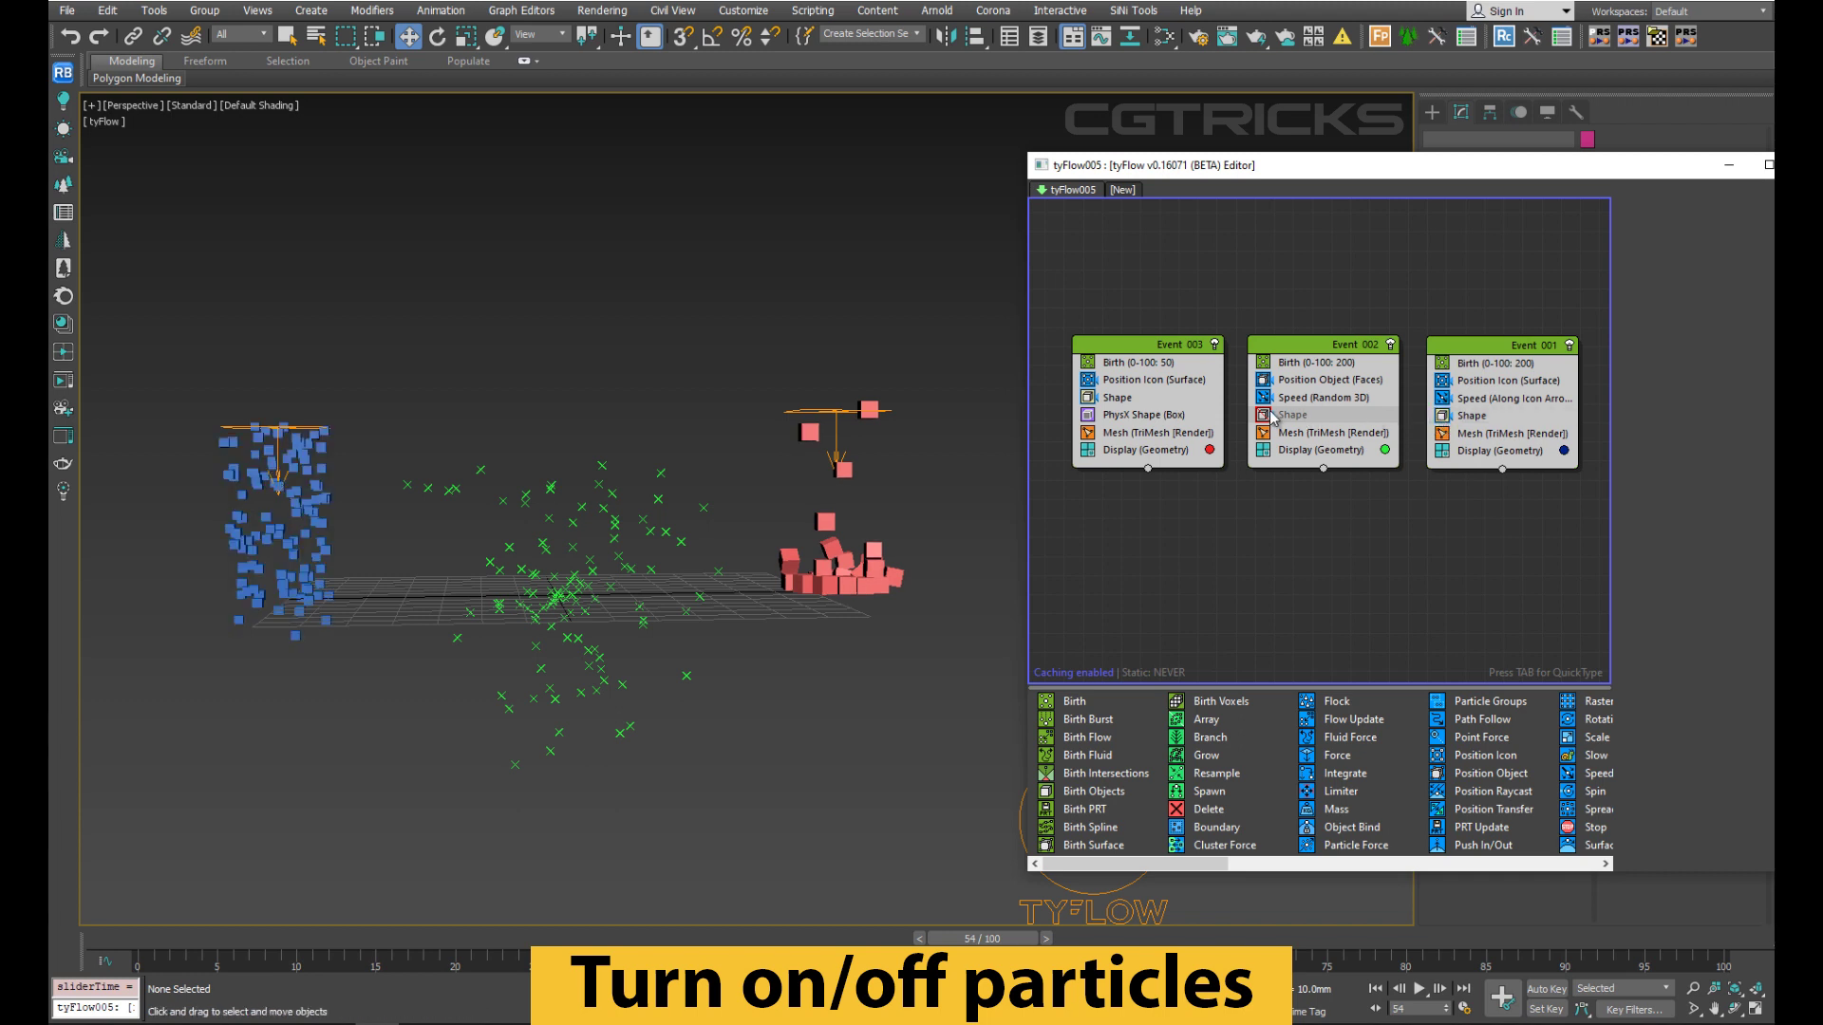
{"action": "left_click", "coordinate": [1264, 415]}
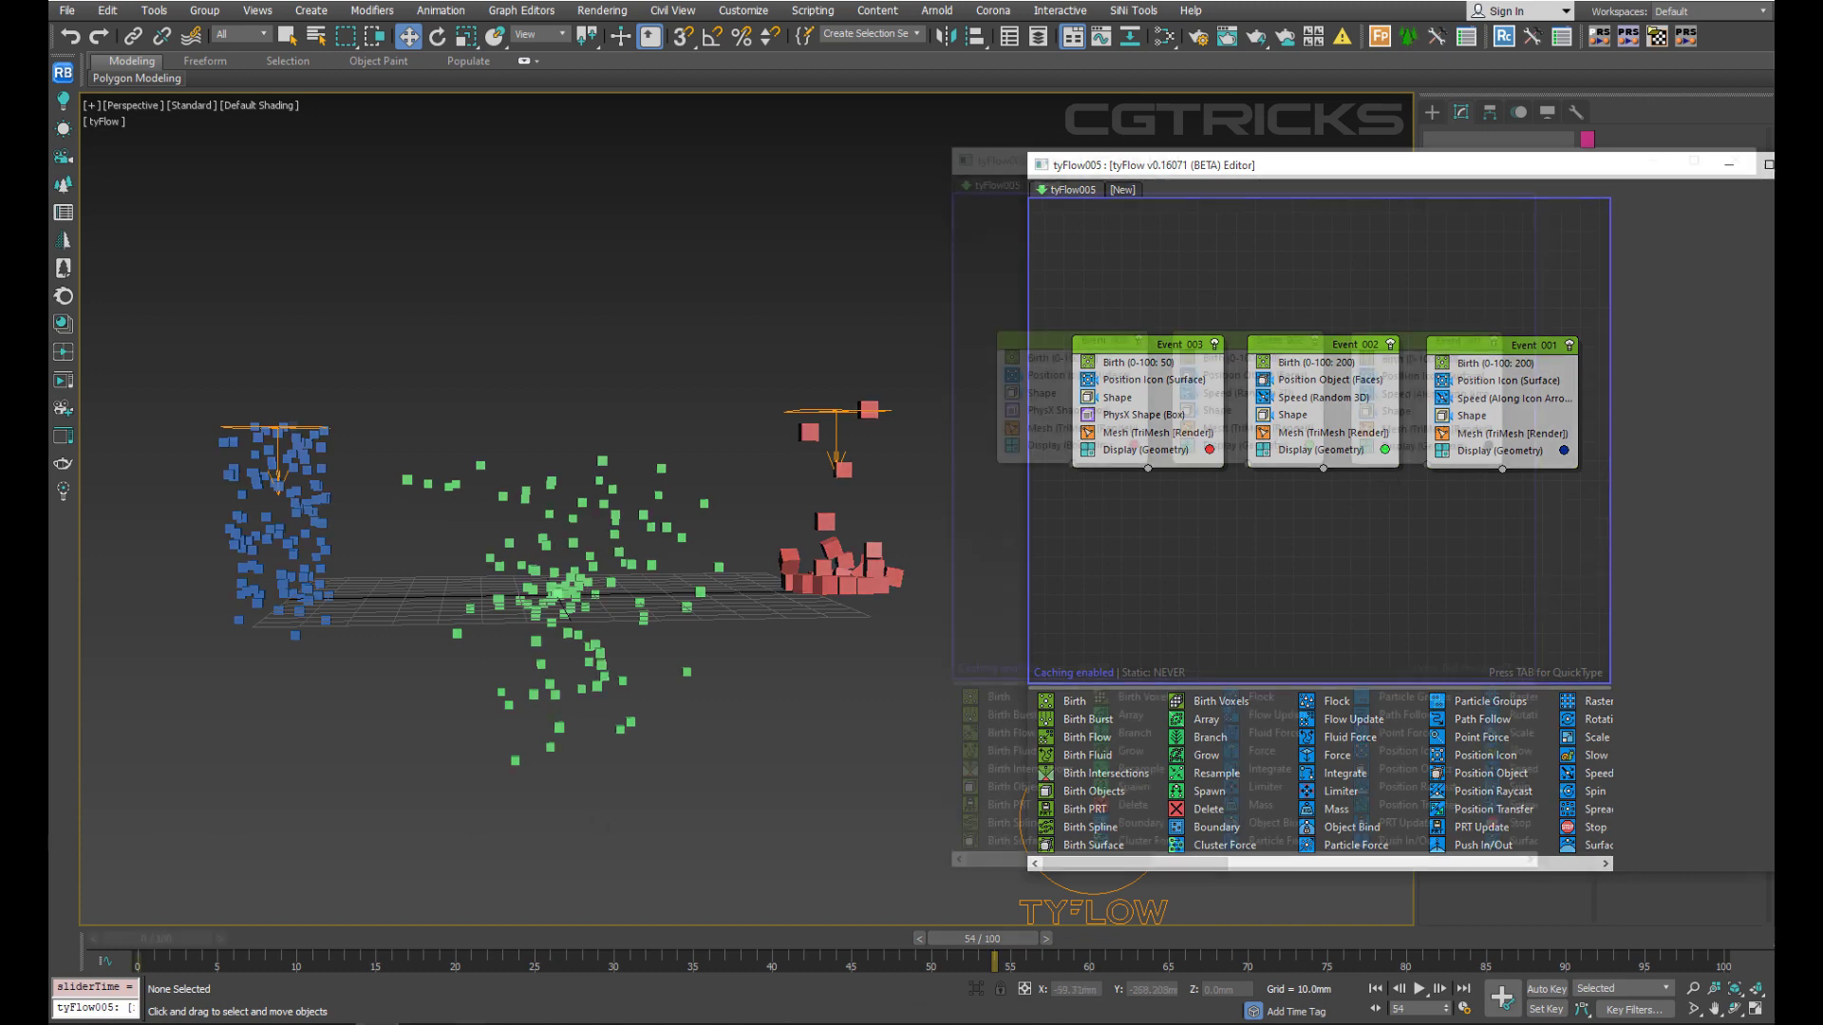
Show particle counts on each event and scrub to frame 68: 308 total (34, 137, 137).
{"action": "right_click", "coordinate": [1159, 511]}
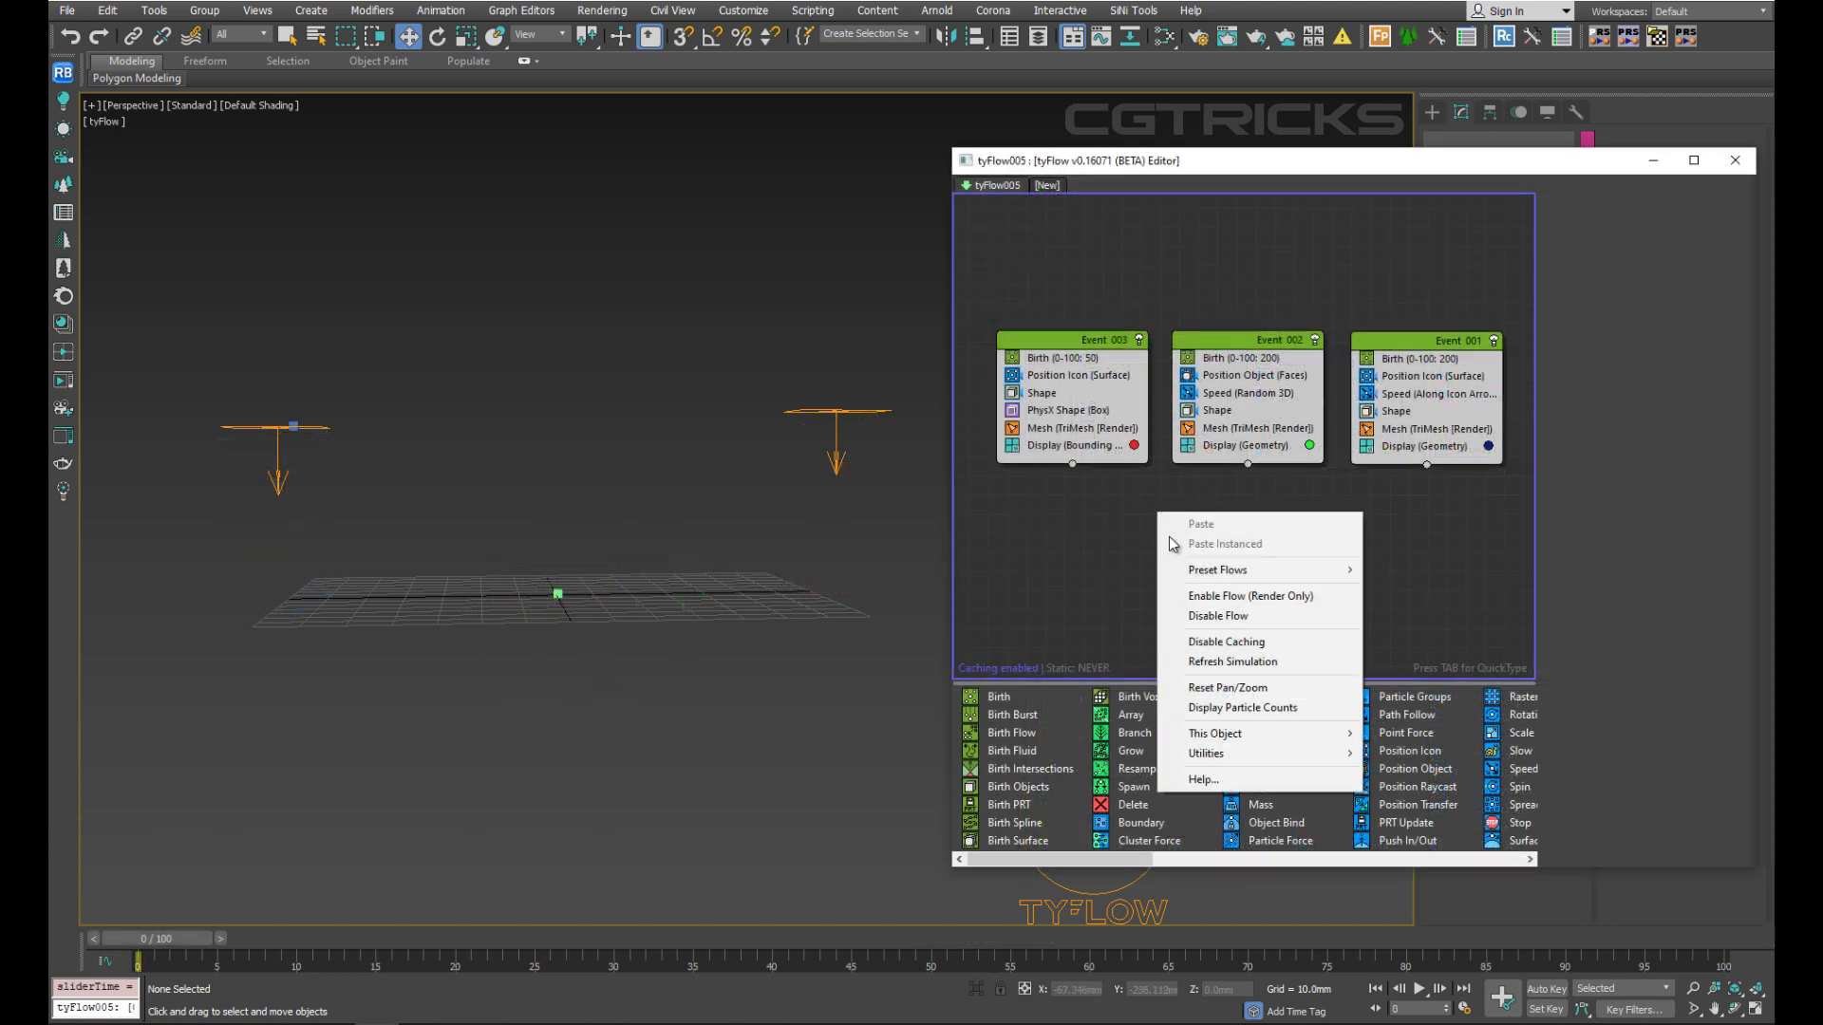
{"action": "left_click", "coordinate": [1263, 709]}
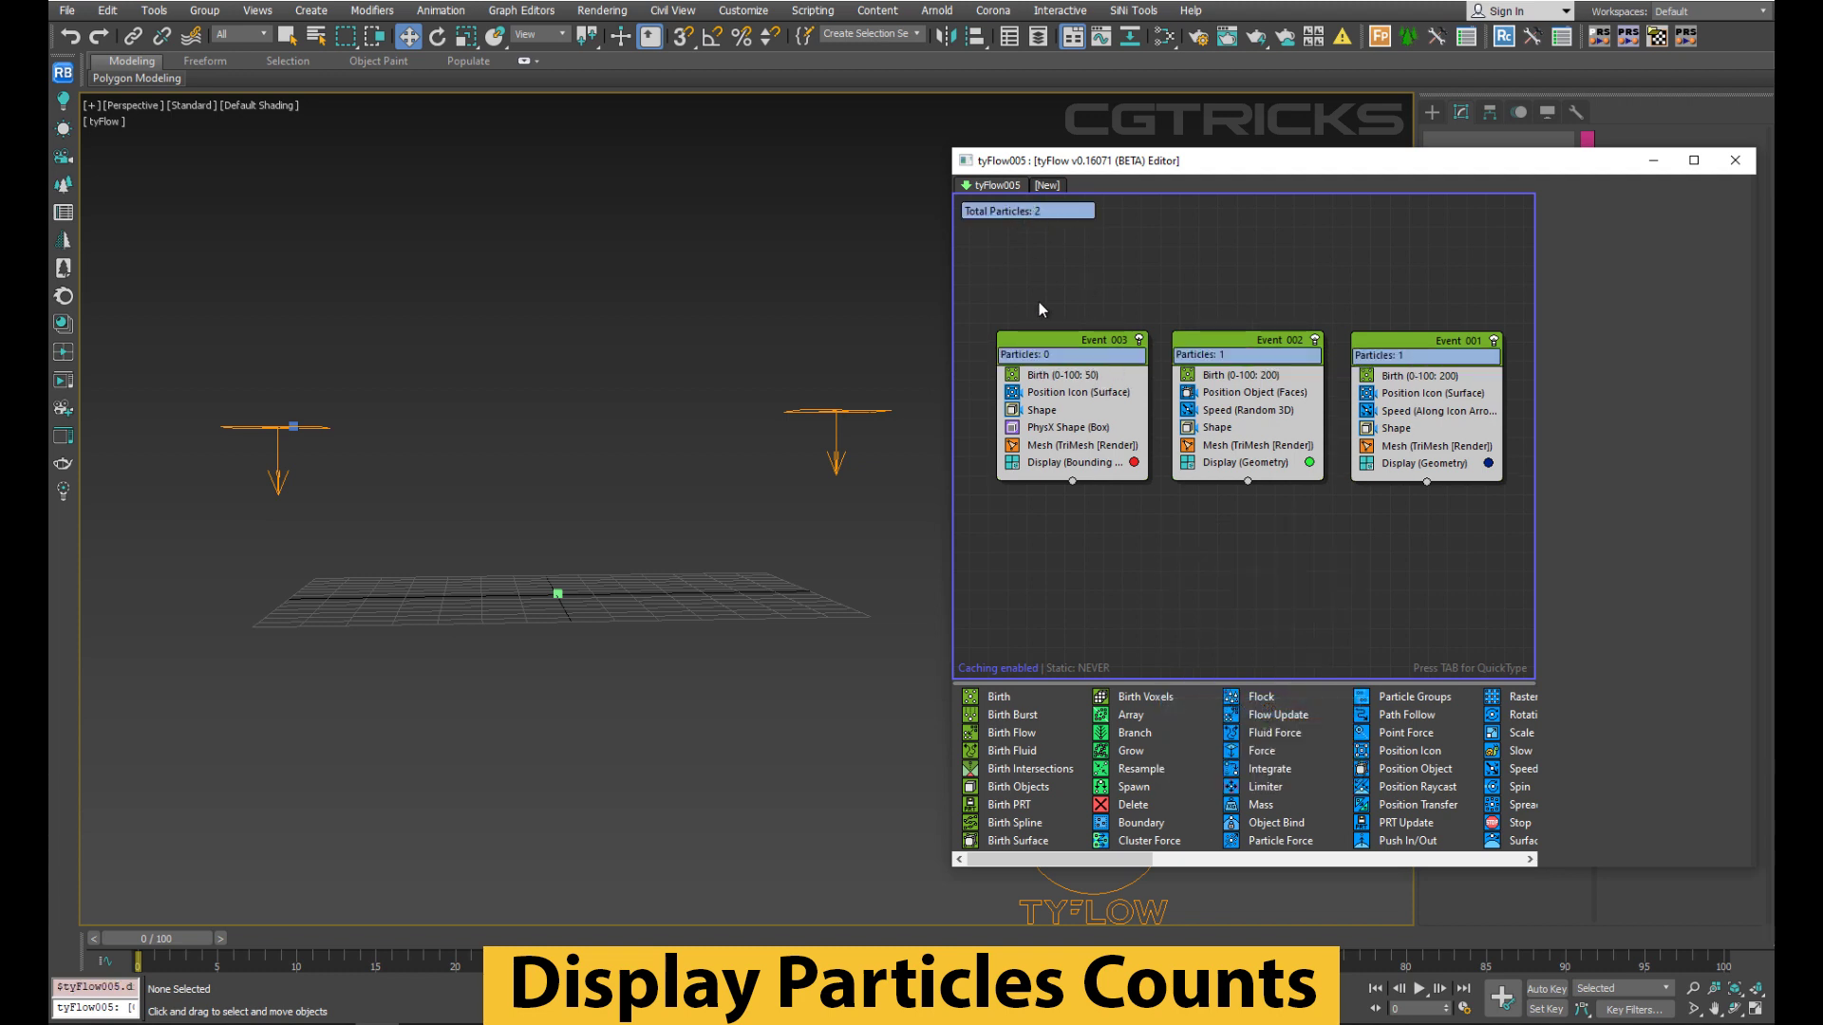
{"action": "left_click_drag", "start_coordinate": [173, 938], "coordinate": [1723, 935]}
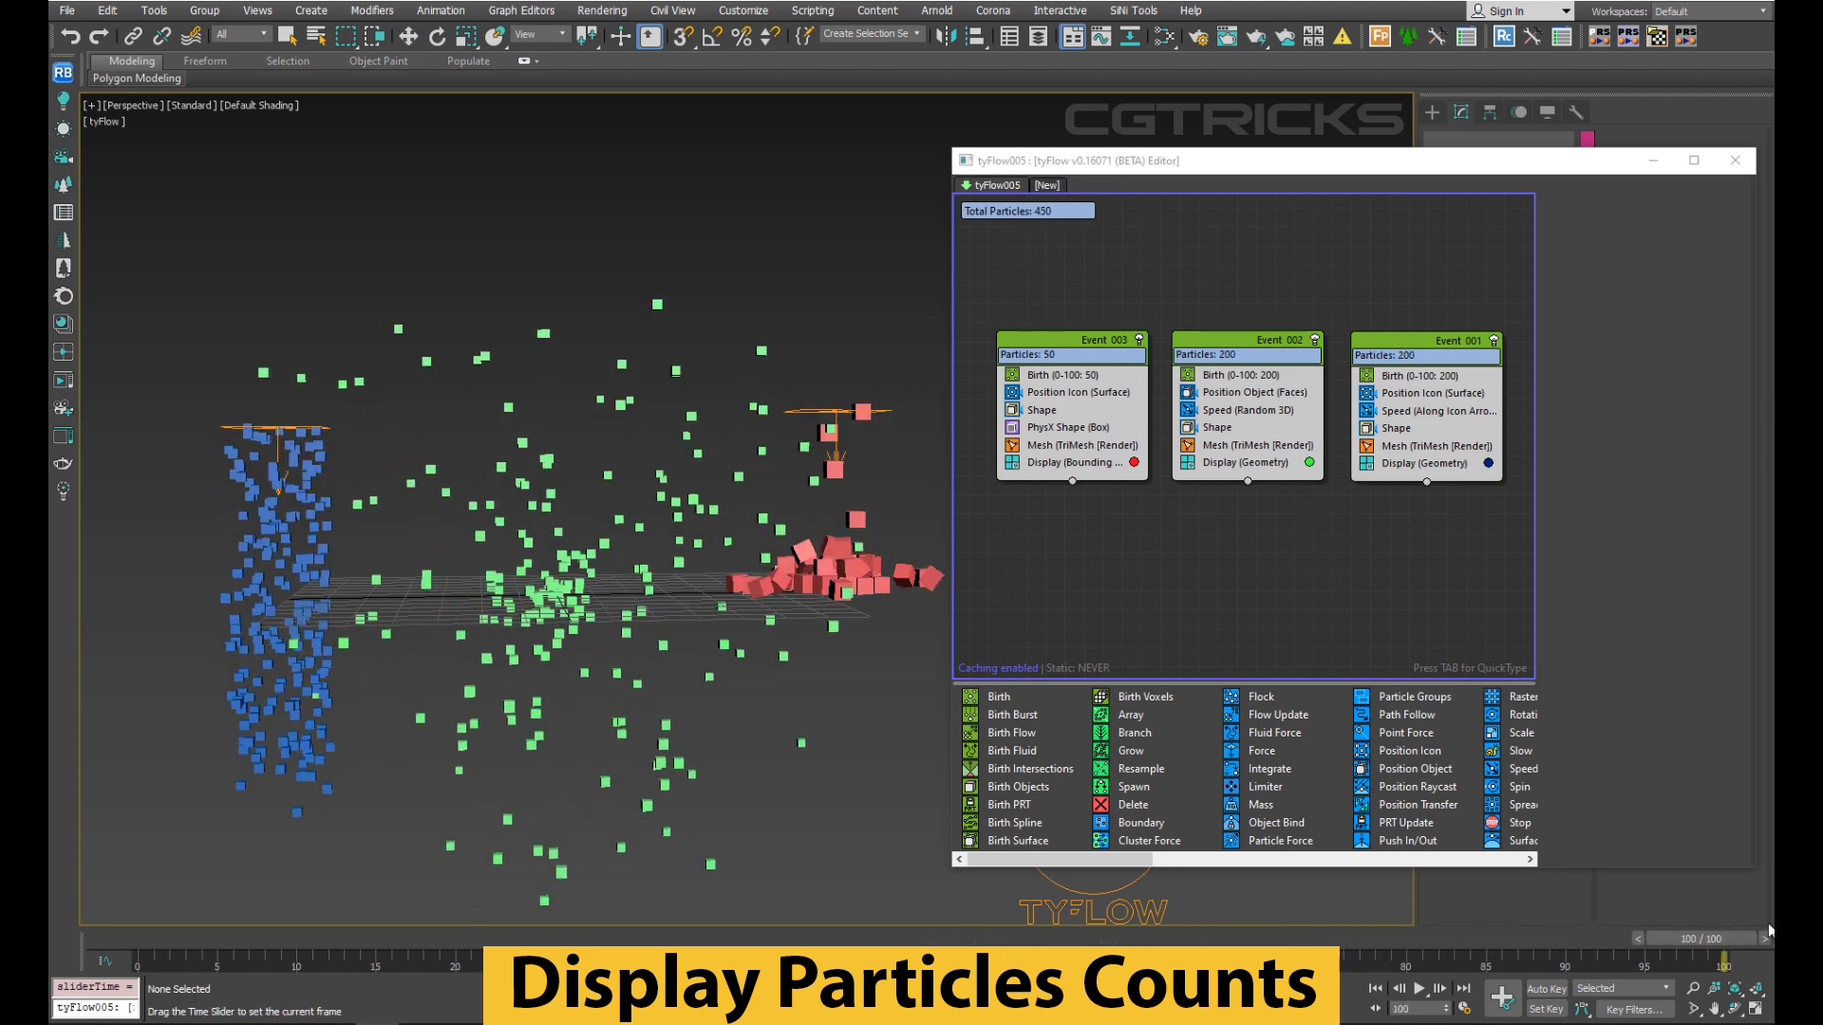
{"action": "key", "text": "w"}
{"action": "mouse_move", "coordinate": [1683, 939]}
{"action": "left_mouse_down"}
{"action": "mouse_move", "coordinate": [593, 940]}
{"action": "mouse_move", "coordinate": [1178, 939]}
{"action": "left_mouse_up"}
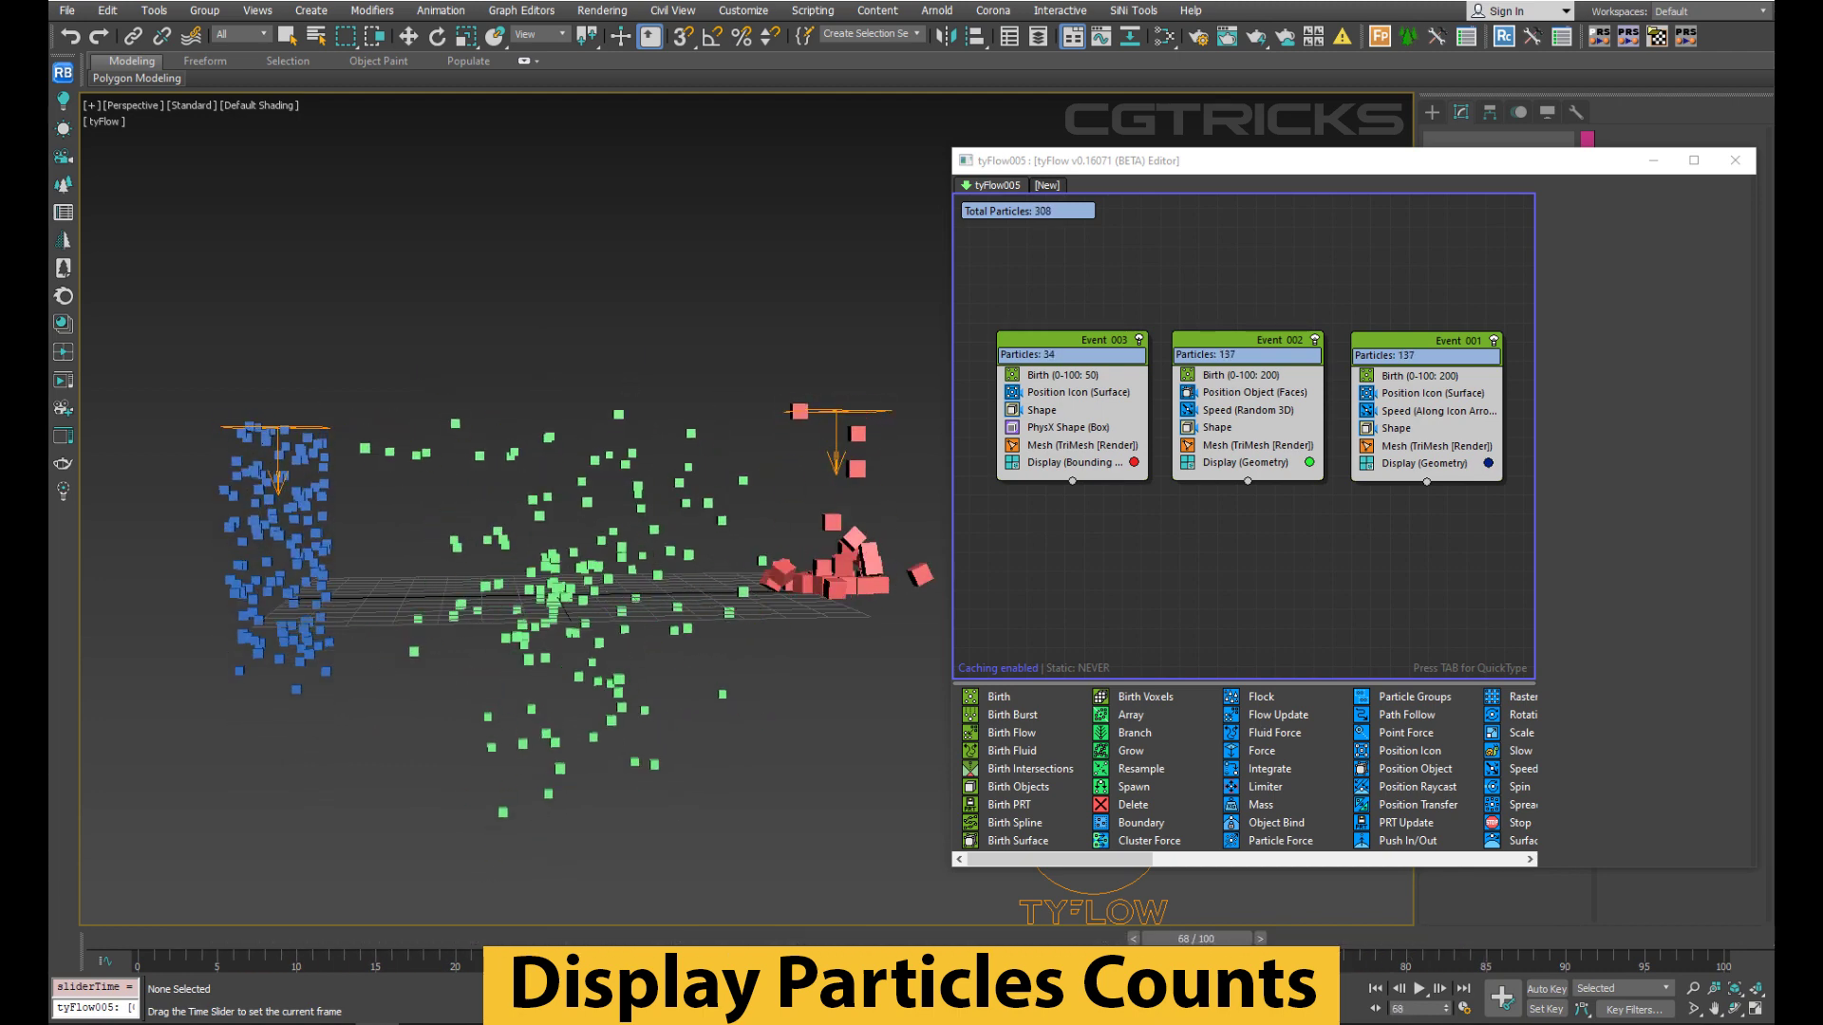
Select Event 003's Birth operator and reseed all operators, changing its seed from 856175 to 164755.
{"action": "left_click", "coordinate": [1060, 221]}
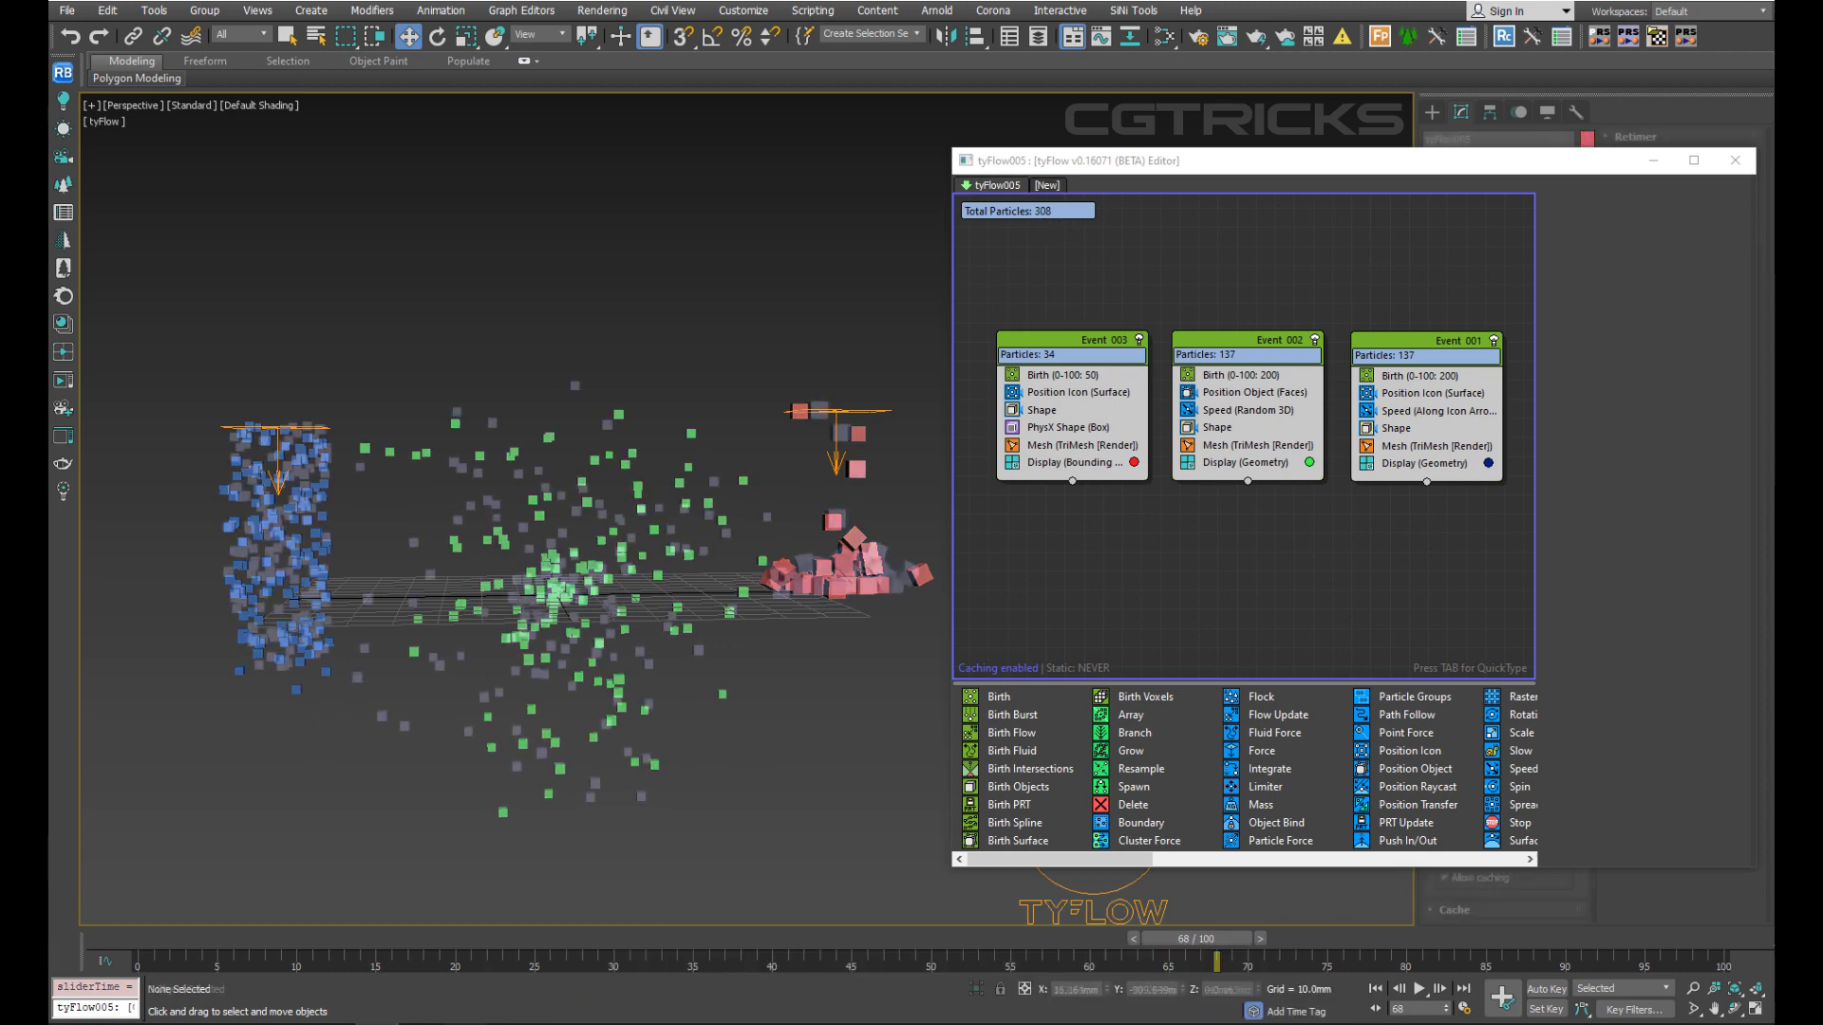
{"action": "left_click", "coordinate": [1058, 377]}
{"action": "double_click", "coordinate": [1700, 496]}
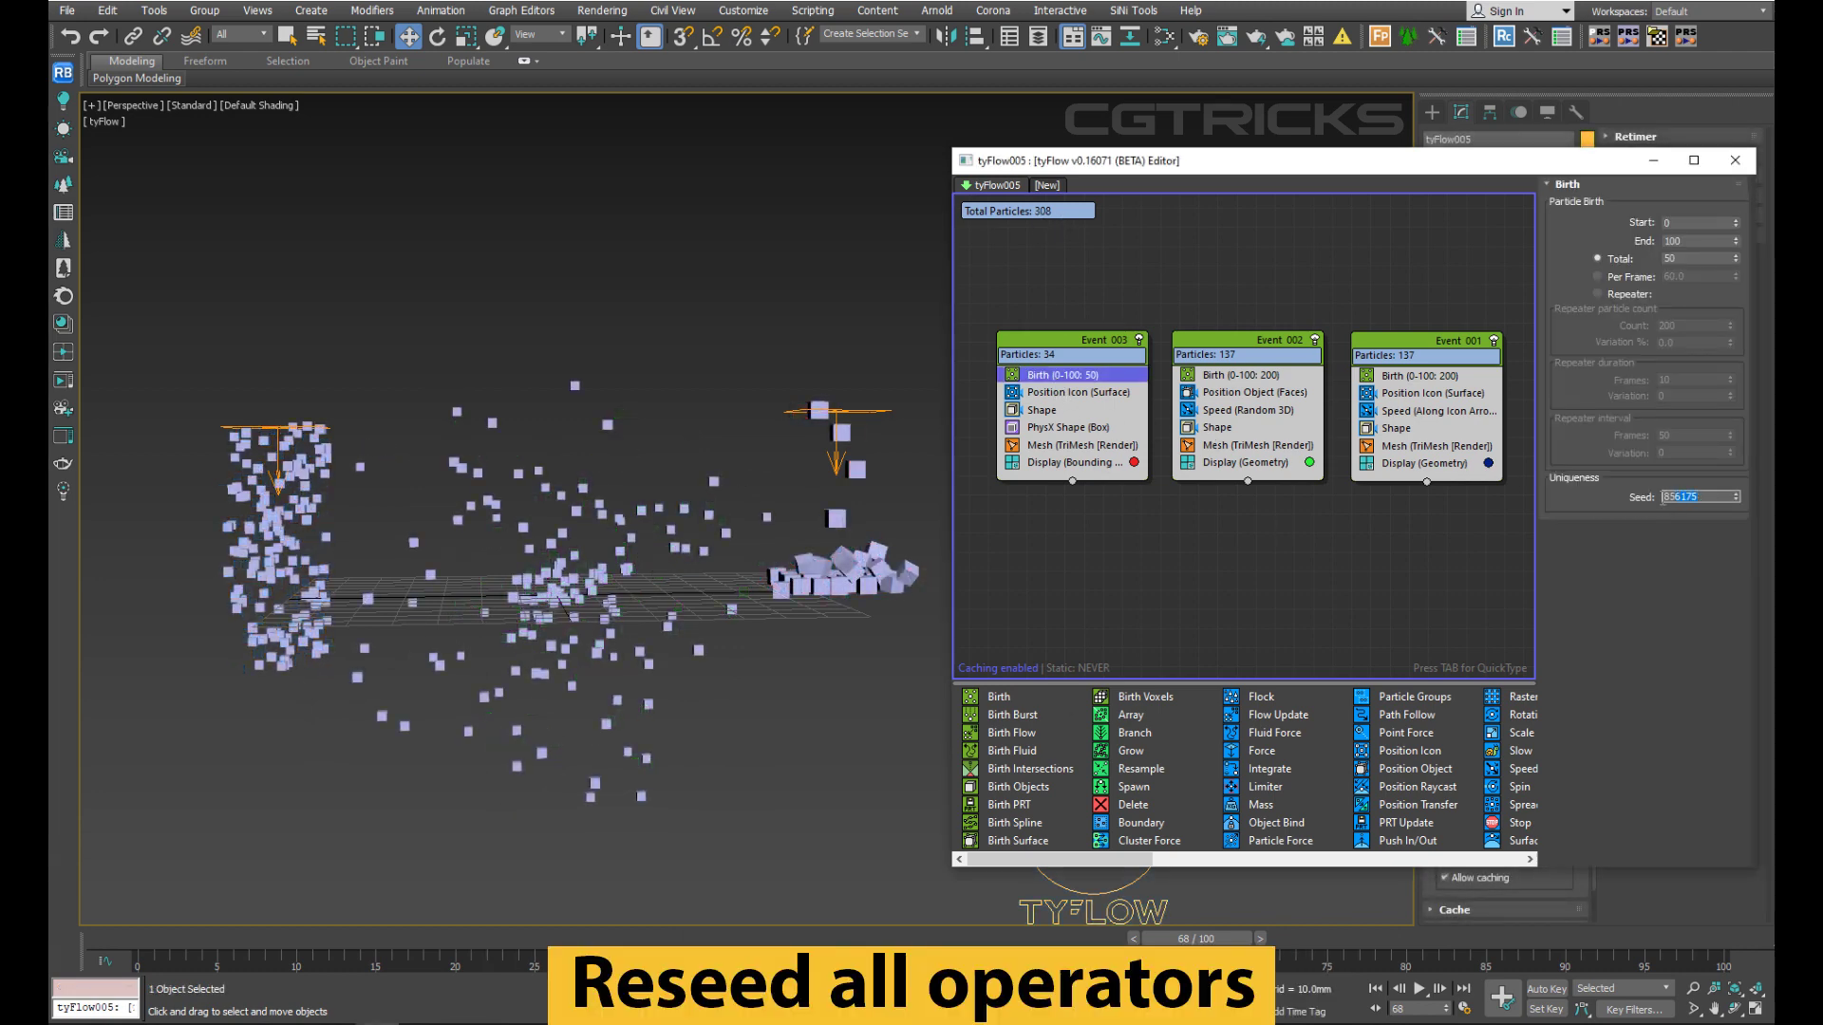
{"action": "right_click", "coordinate": [1225, 537]}
{"action": "mouse_move", "coordinate": [1273, 778]}
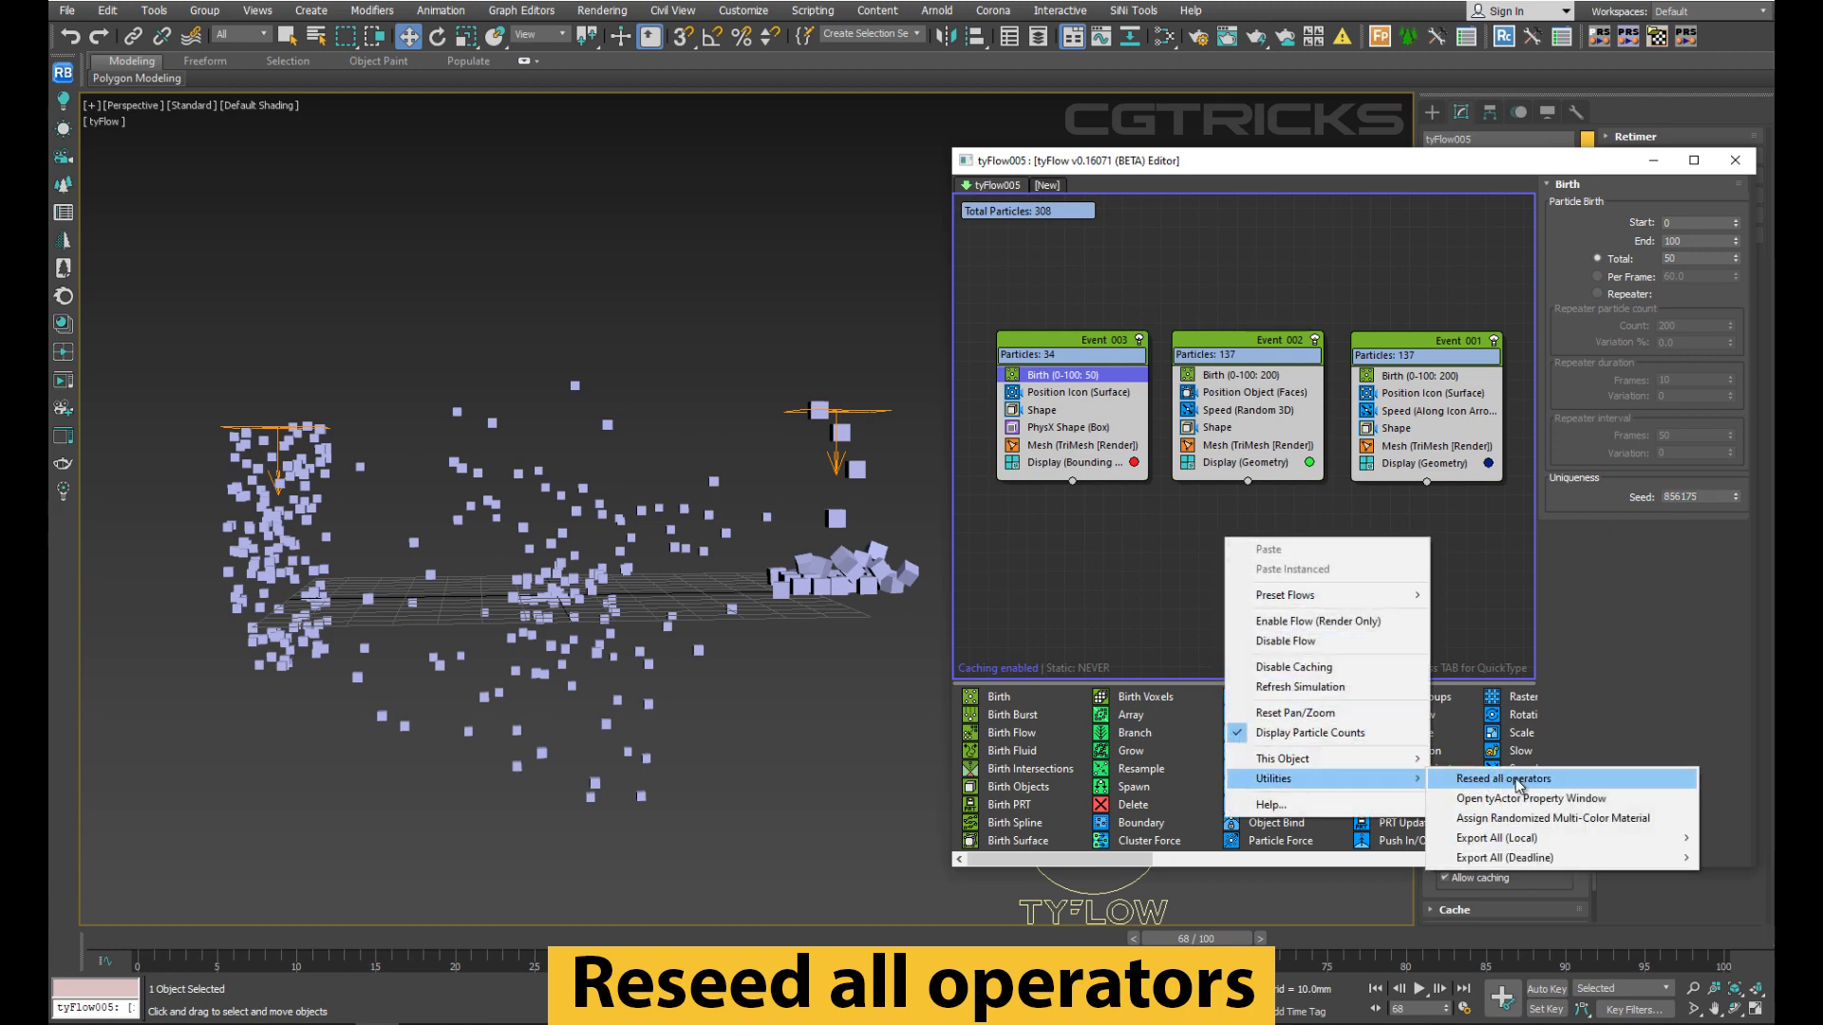
{"action": "left_click", "coordinate": [1531, 784]}
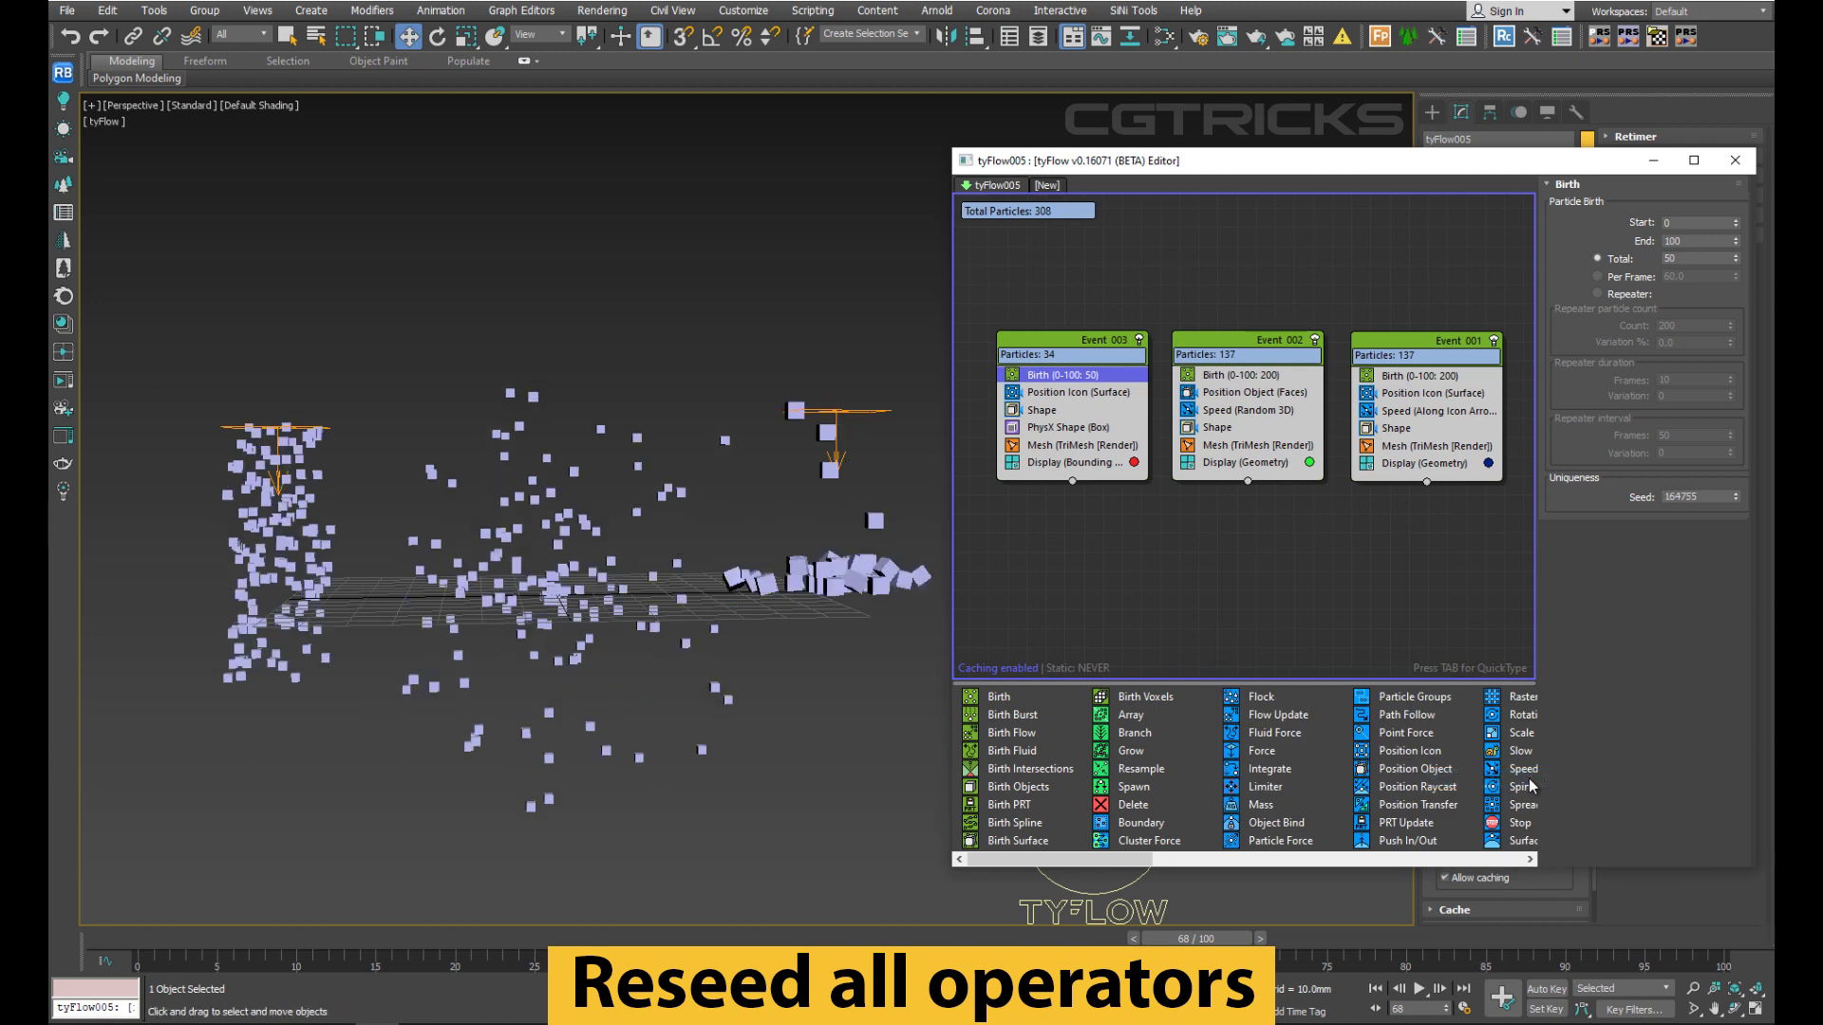
Reseed all operators a second time so the Birth seed reads 899114.
{"action": "left_click_drag", "start_coordinate": [1706, 498], "coordinate": [1652, 497]}
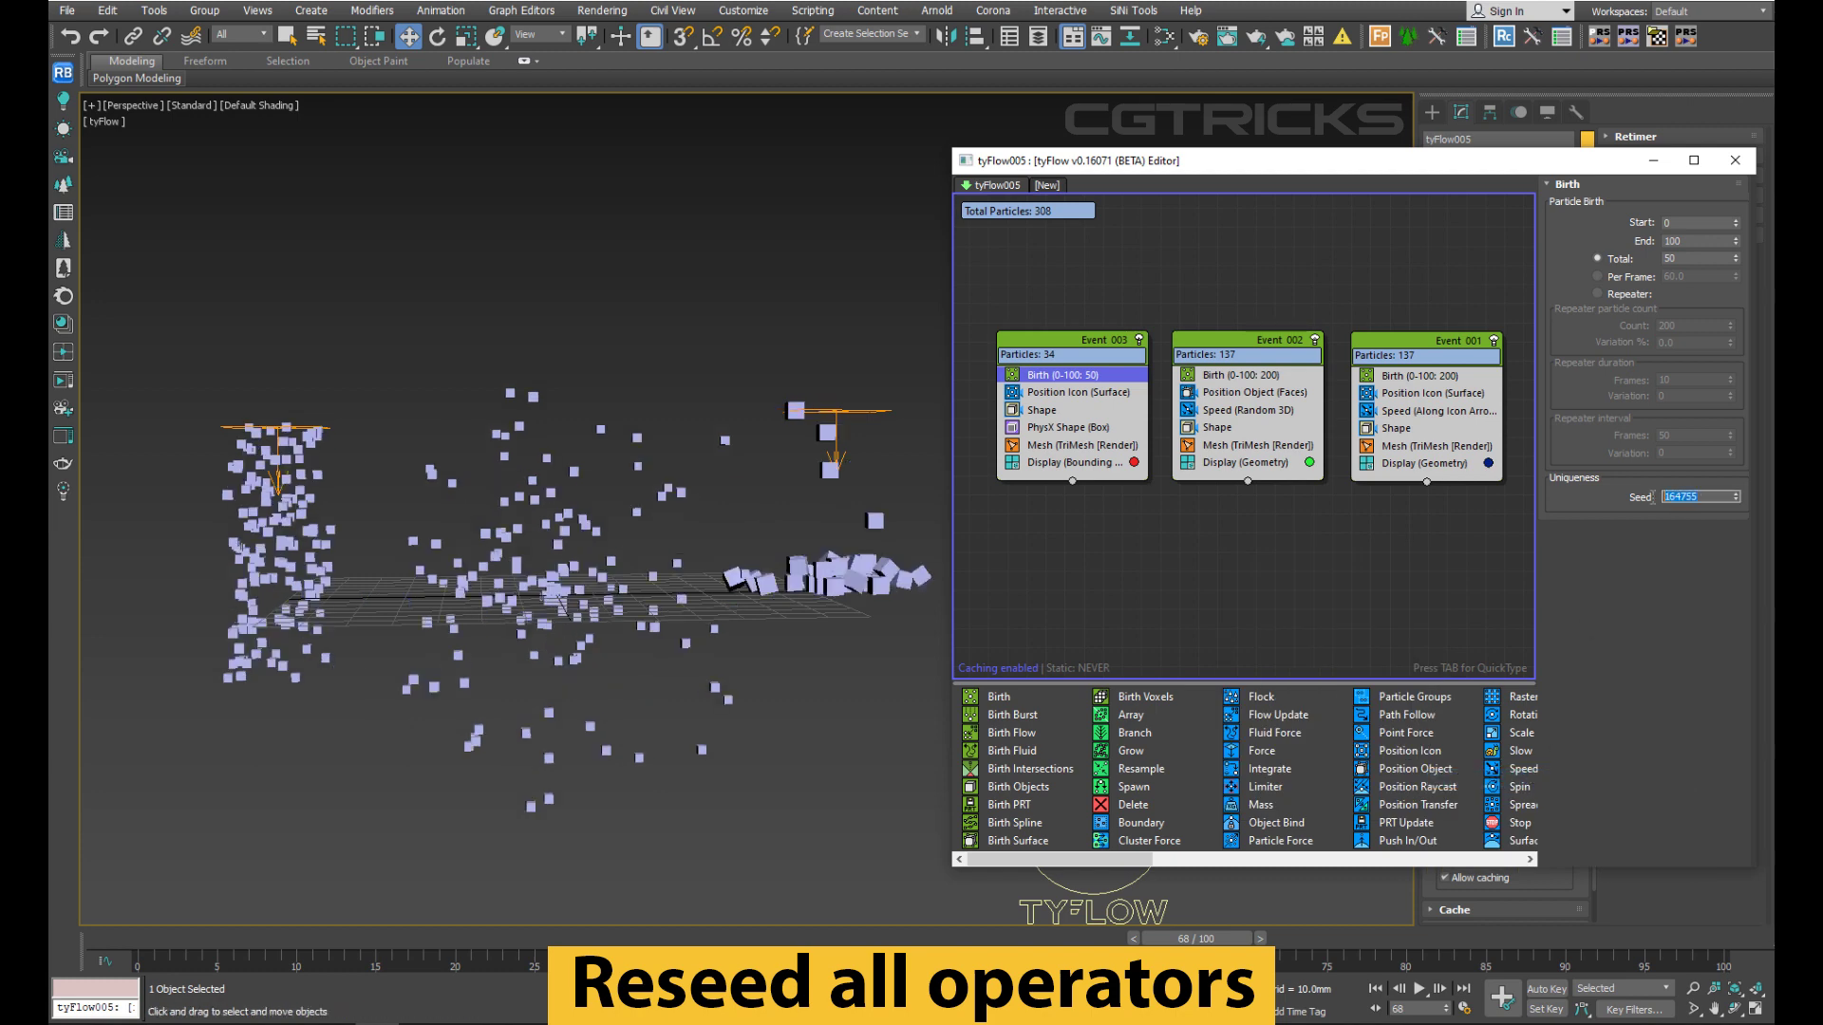
{"action": "right_click", "coordinate": [1360, 530]}
{"action": "mouse_move", "coordinate": [1453, 769]}
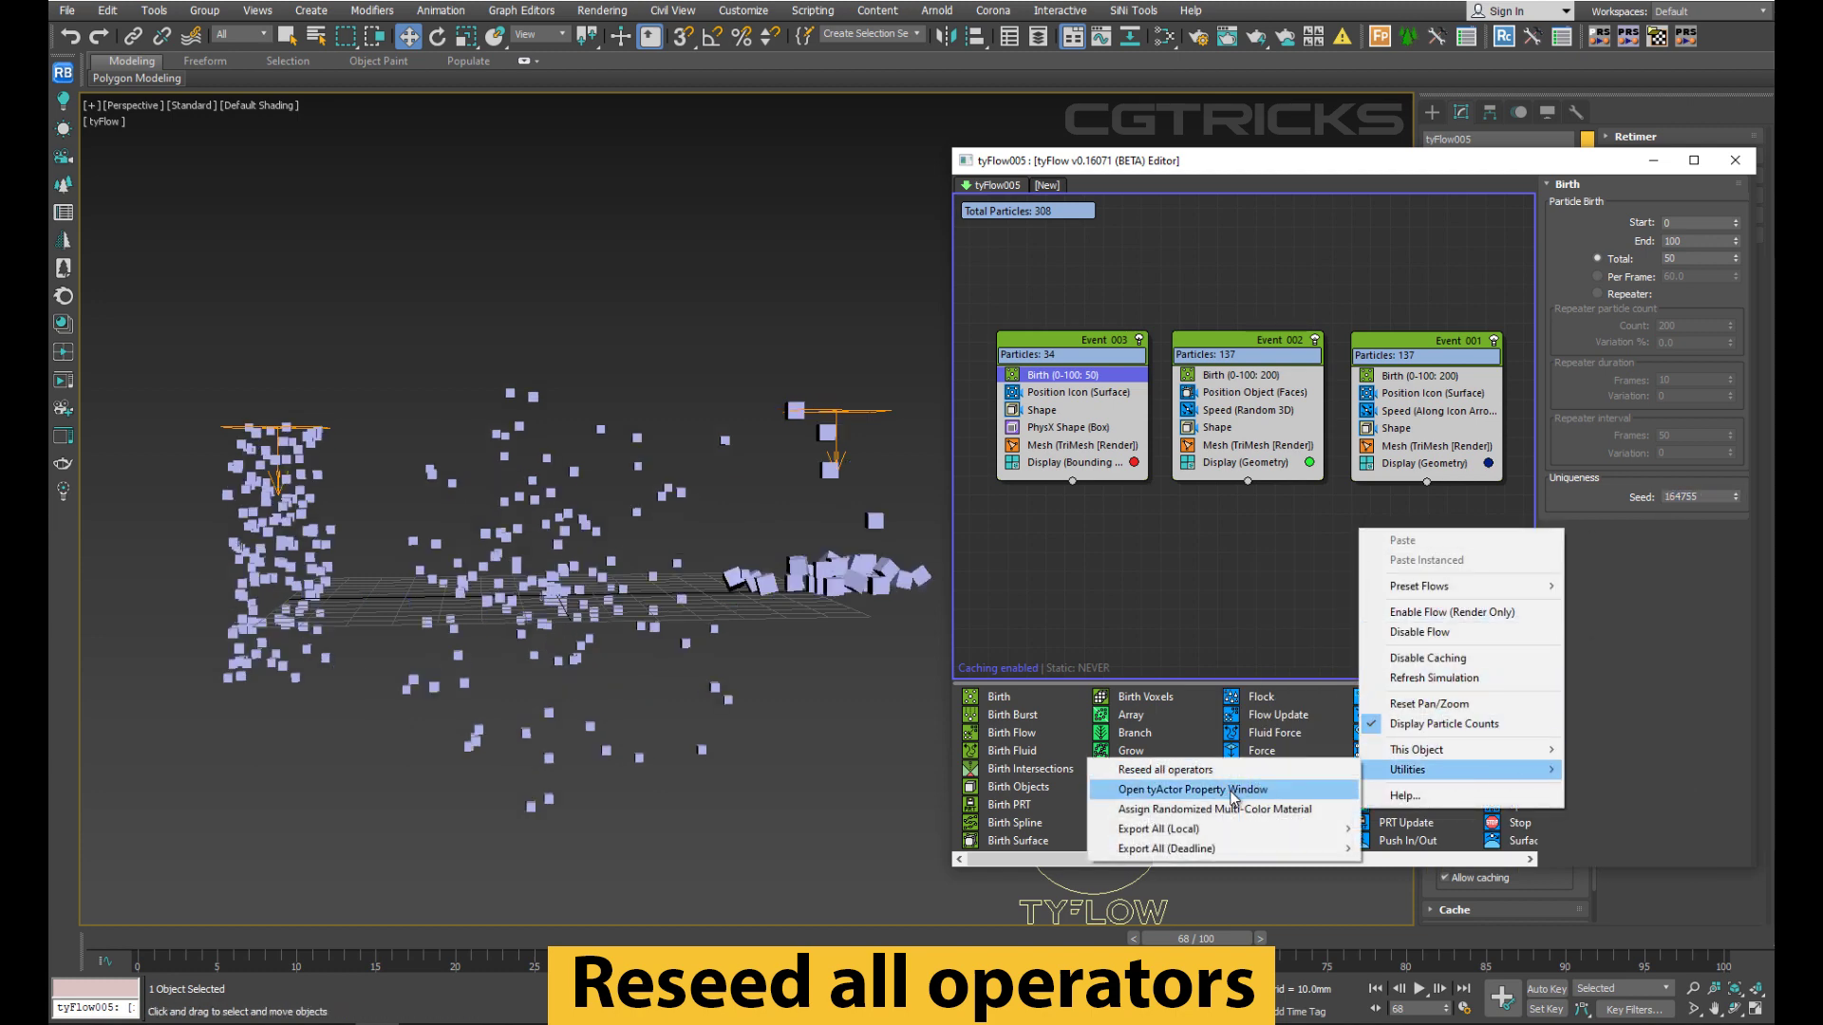
{"action": "left_click", "coordinate": [1166, 771]}
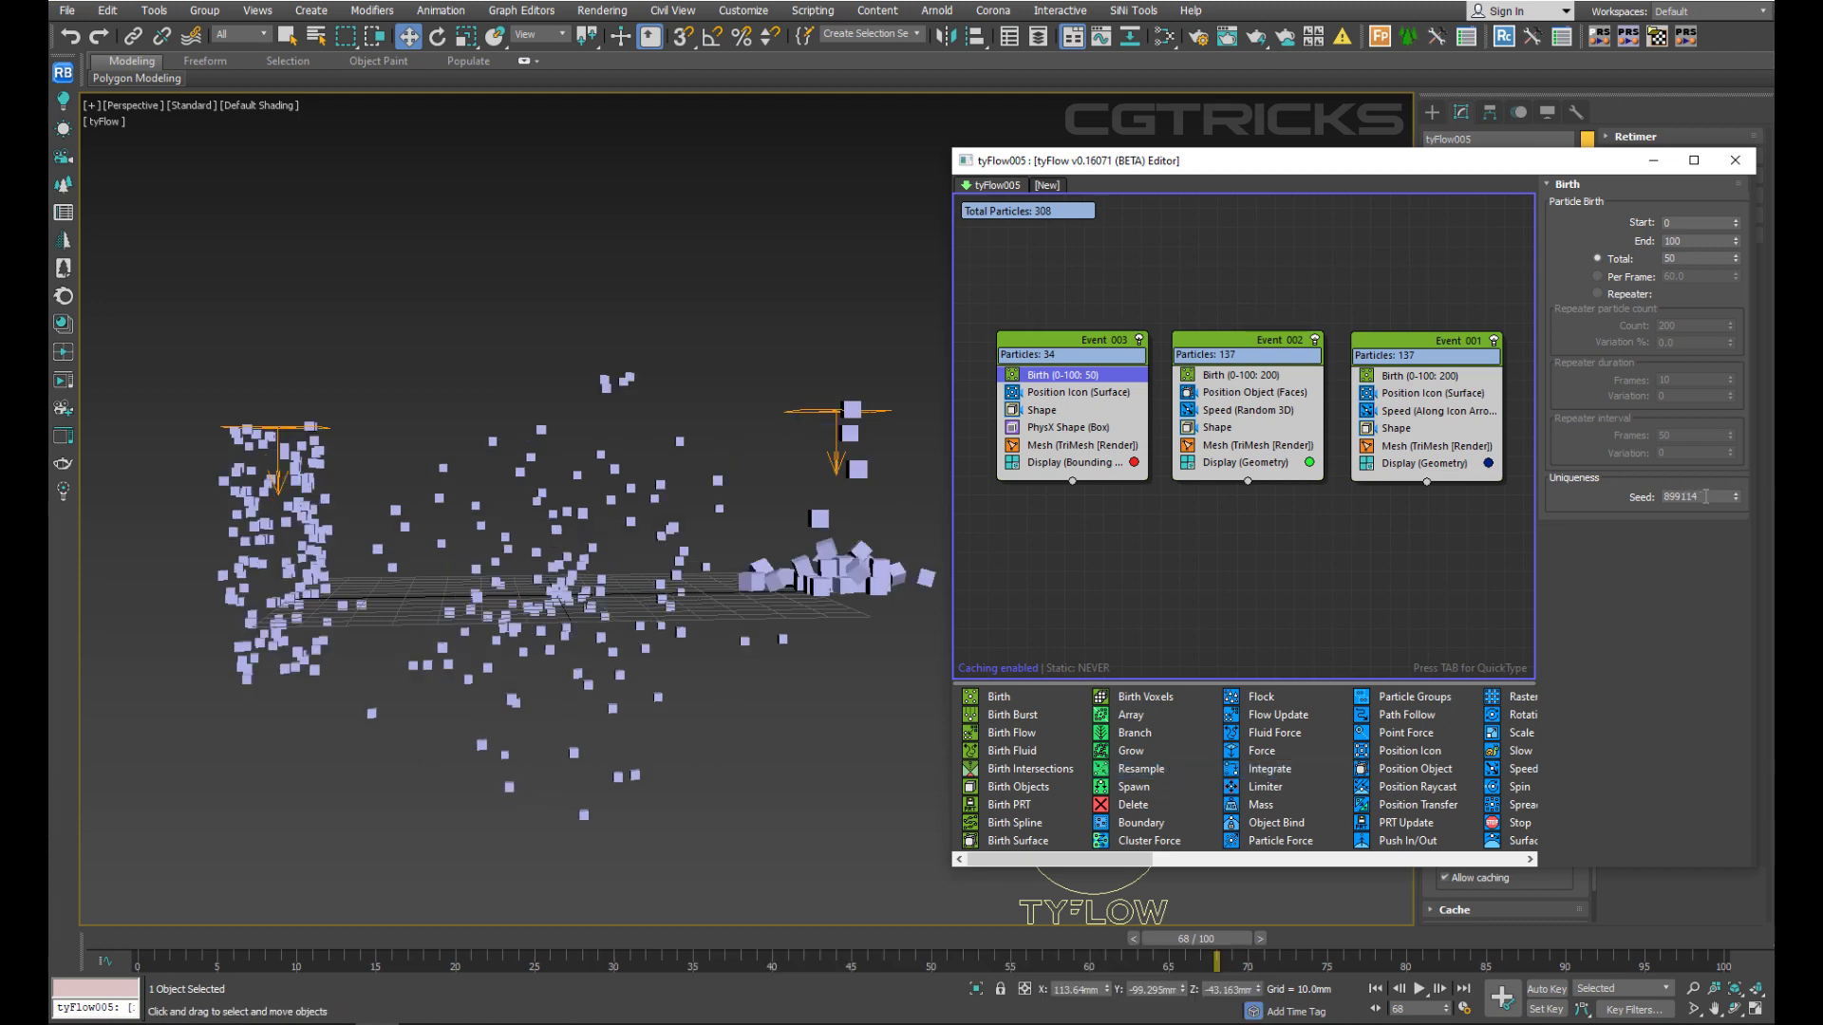
{"action": "left_click_drag", "start_coordinate": [1706, 497], "coordinate": [1645, 494]}
{"action": "left_click_drag", "start_coordinate": [1148, 367], "coordinate": [1144, 366]}
{"action": "left_click", "coordinate": [1136, 339]}
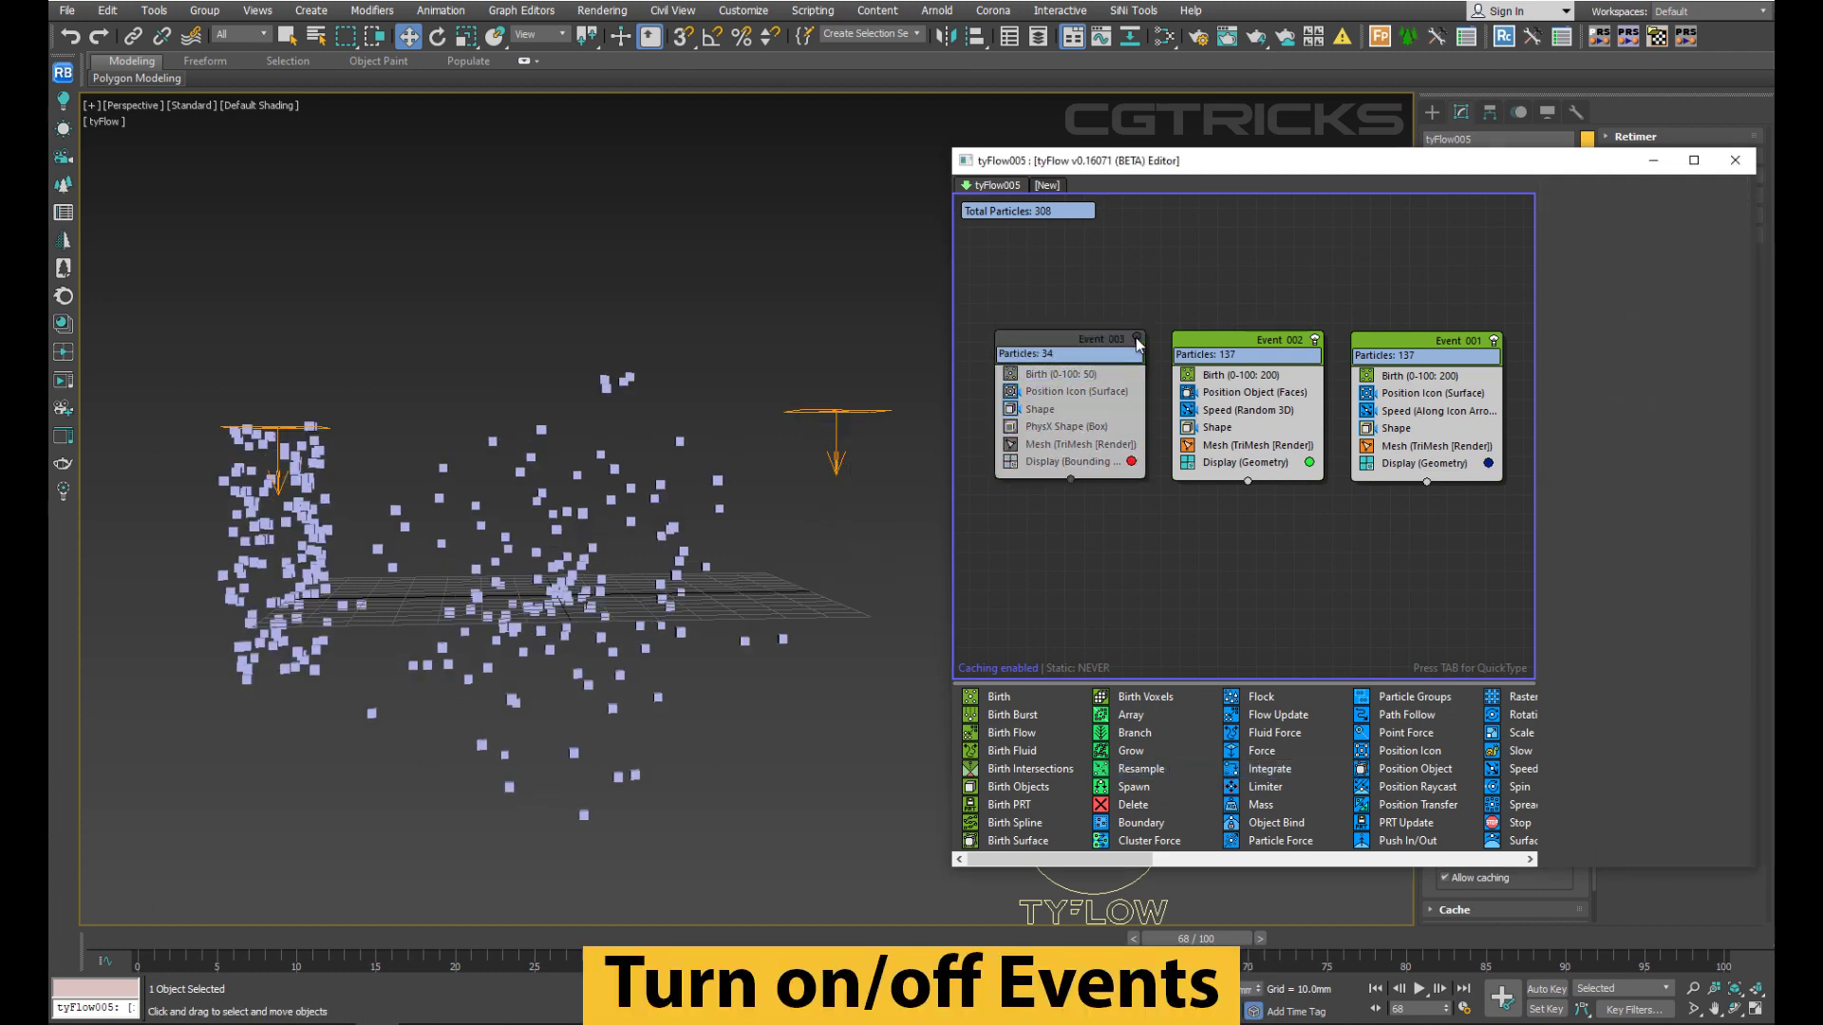
{"action": "left_click", "coordinate": [1315, 339]}
{"action": "left_click", "coordinate": [1494, 339]}
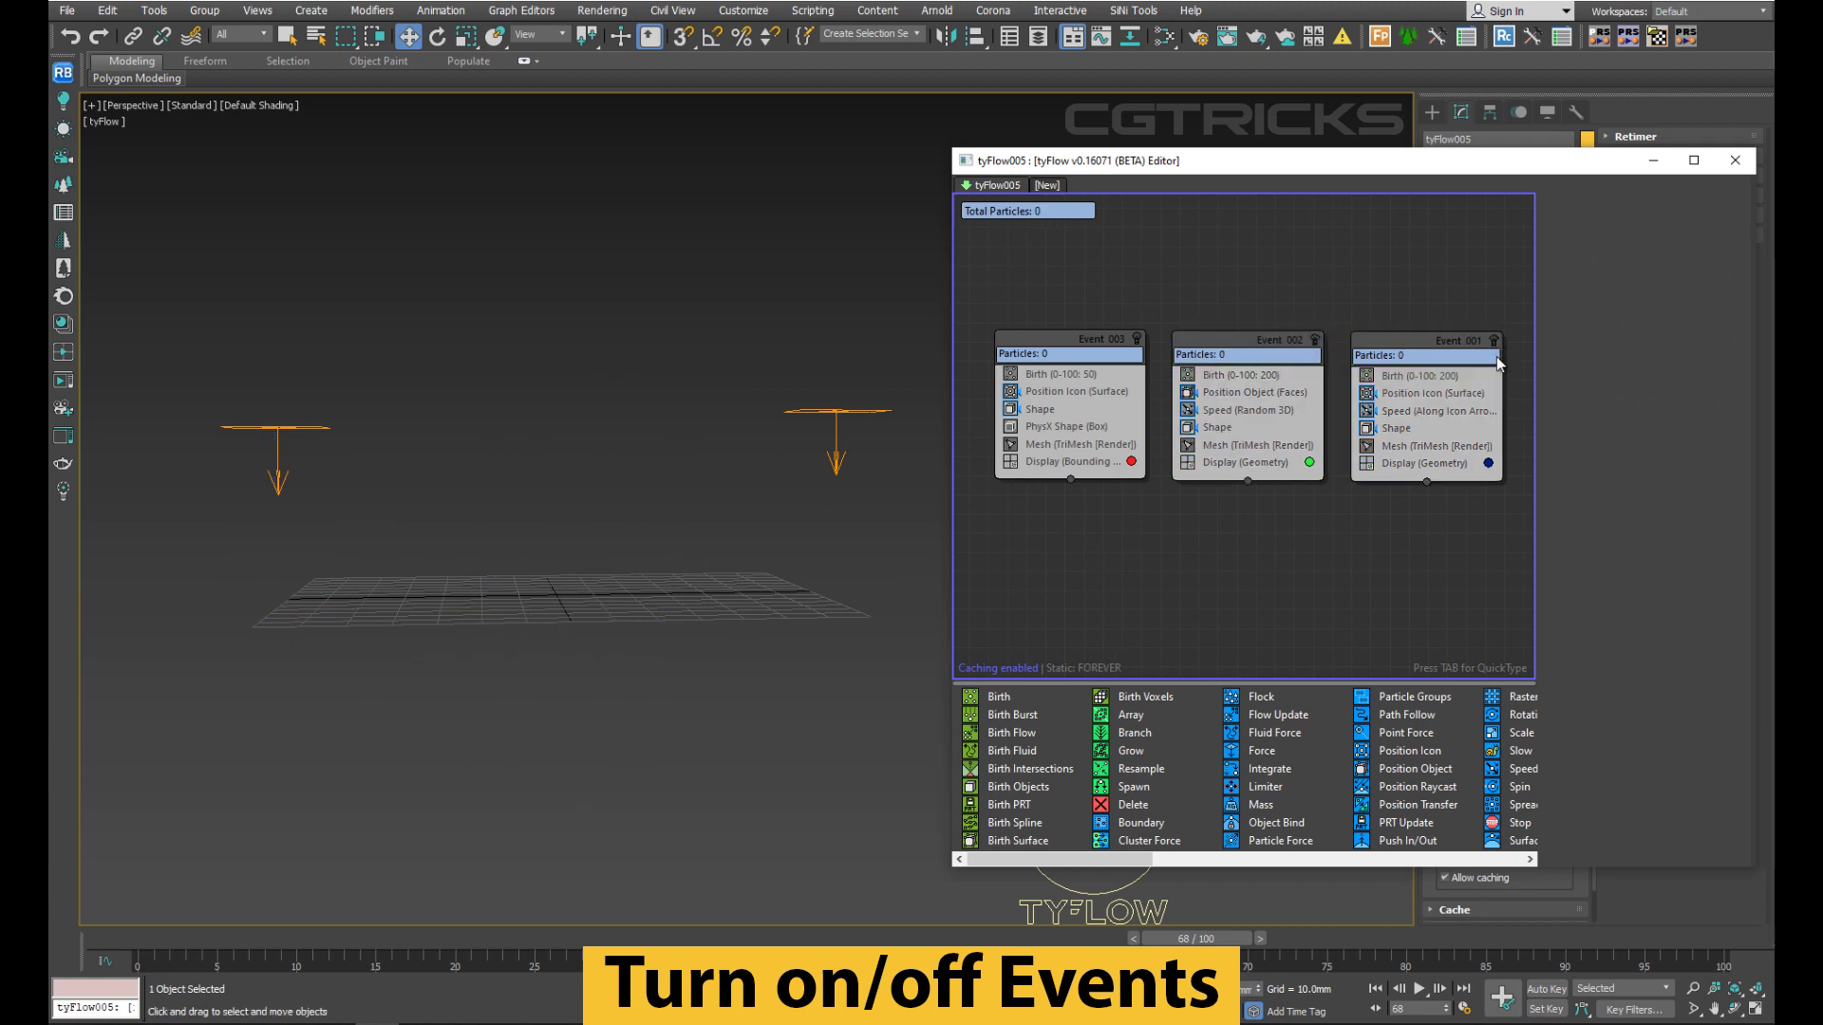
{"action": "left_click", "coordinate": [1494, 340]}
{"action": "left_click", "coordinate": [1315, 340]}
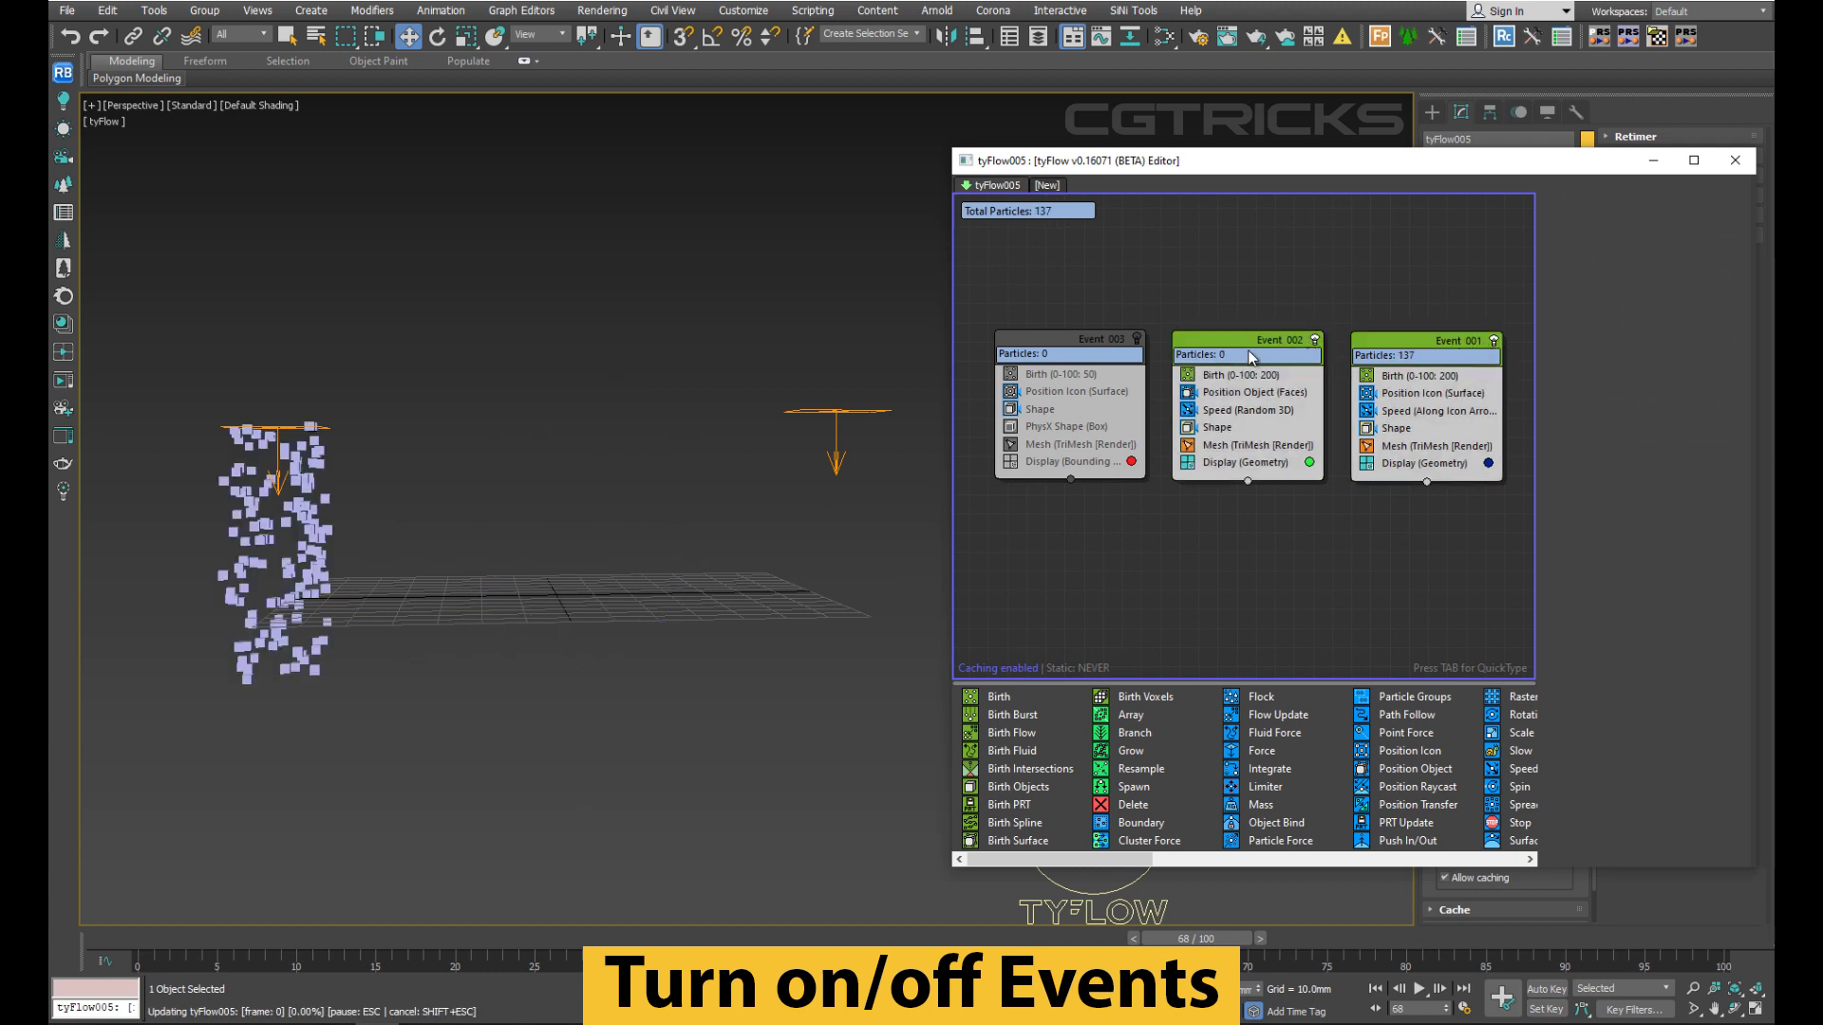
{"action": "left_click", "coordinate": [1137, 339]}
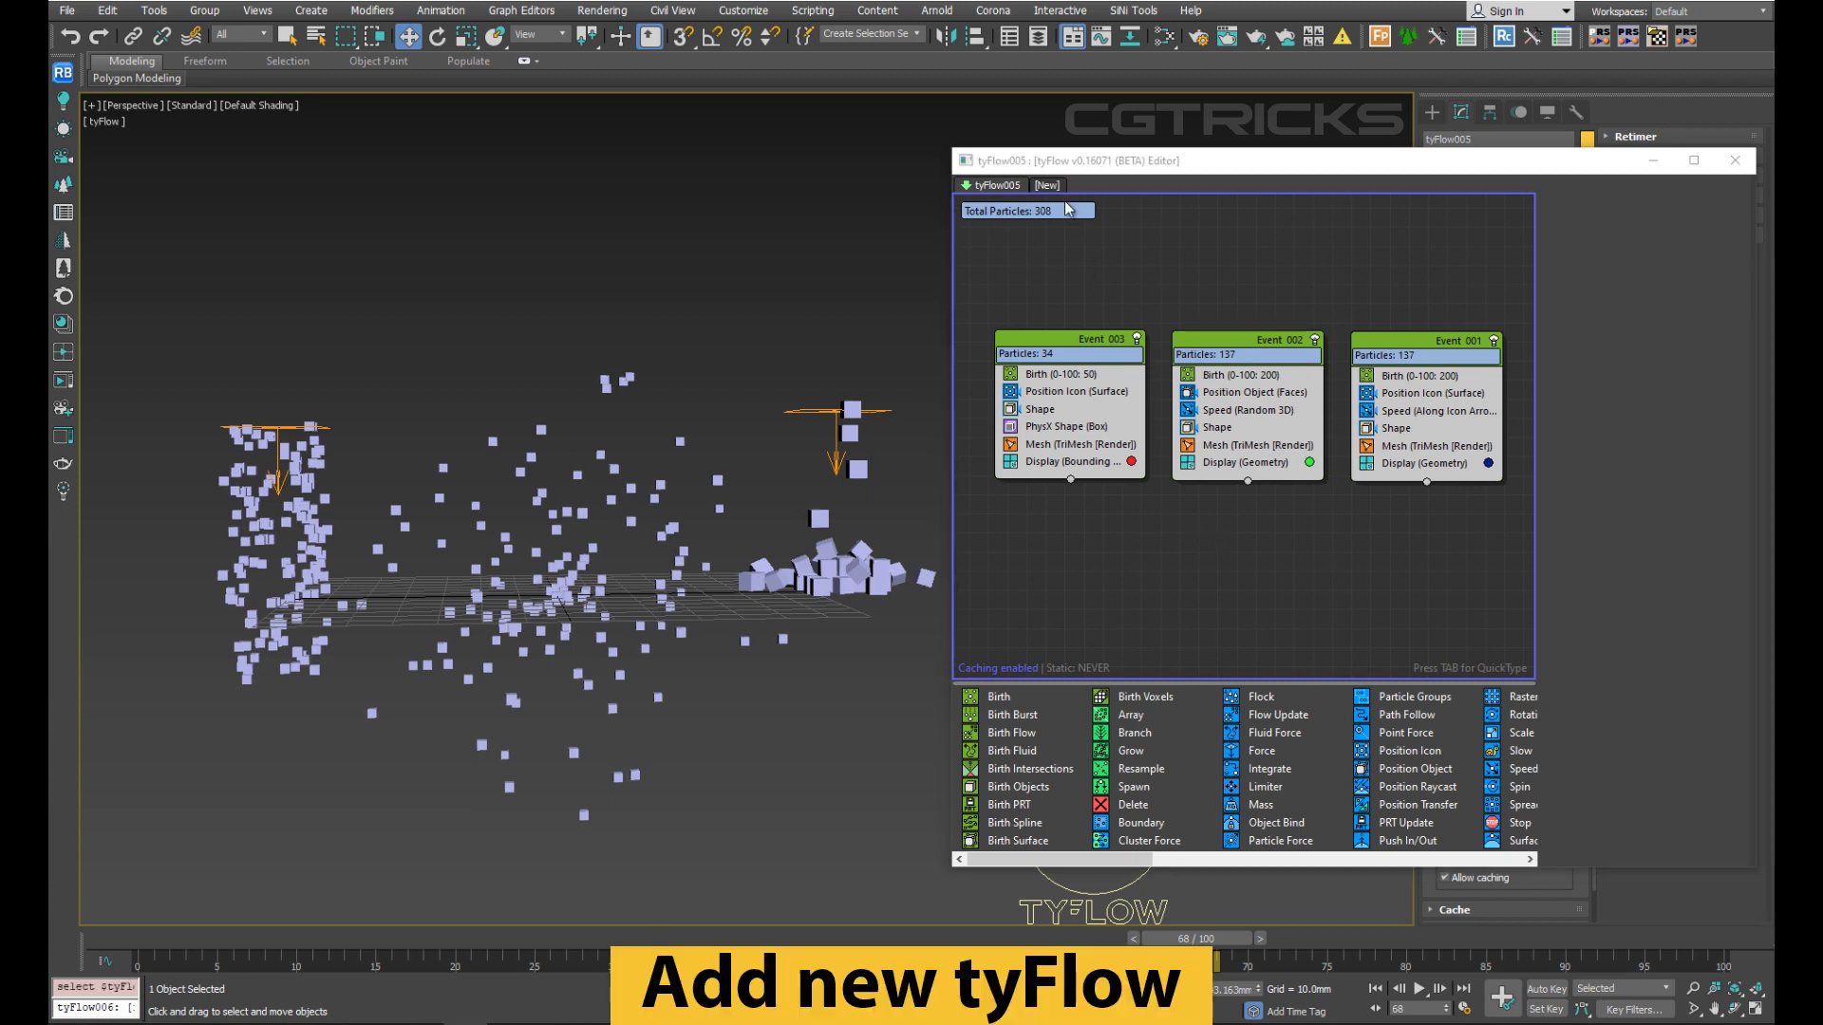
Add new empty tyFlow objects up to tyFlow008 and move its icon up and left.
{"action": "left_click", "coordinate": [1048, 185]}
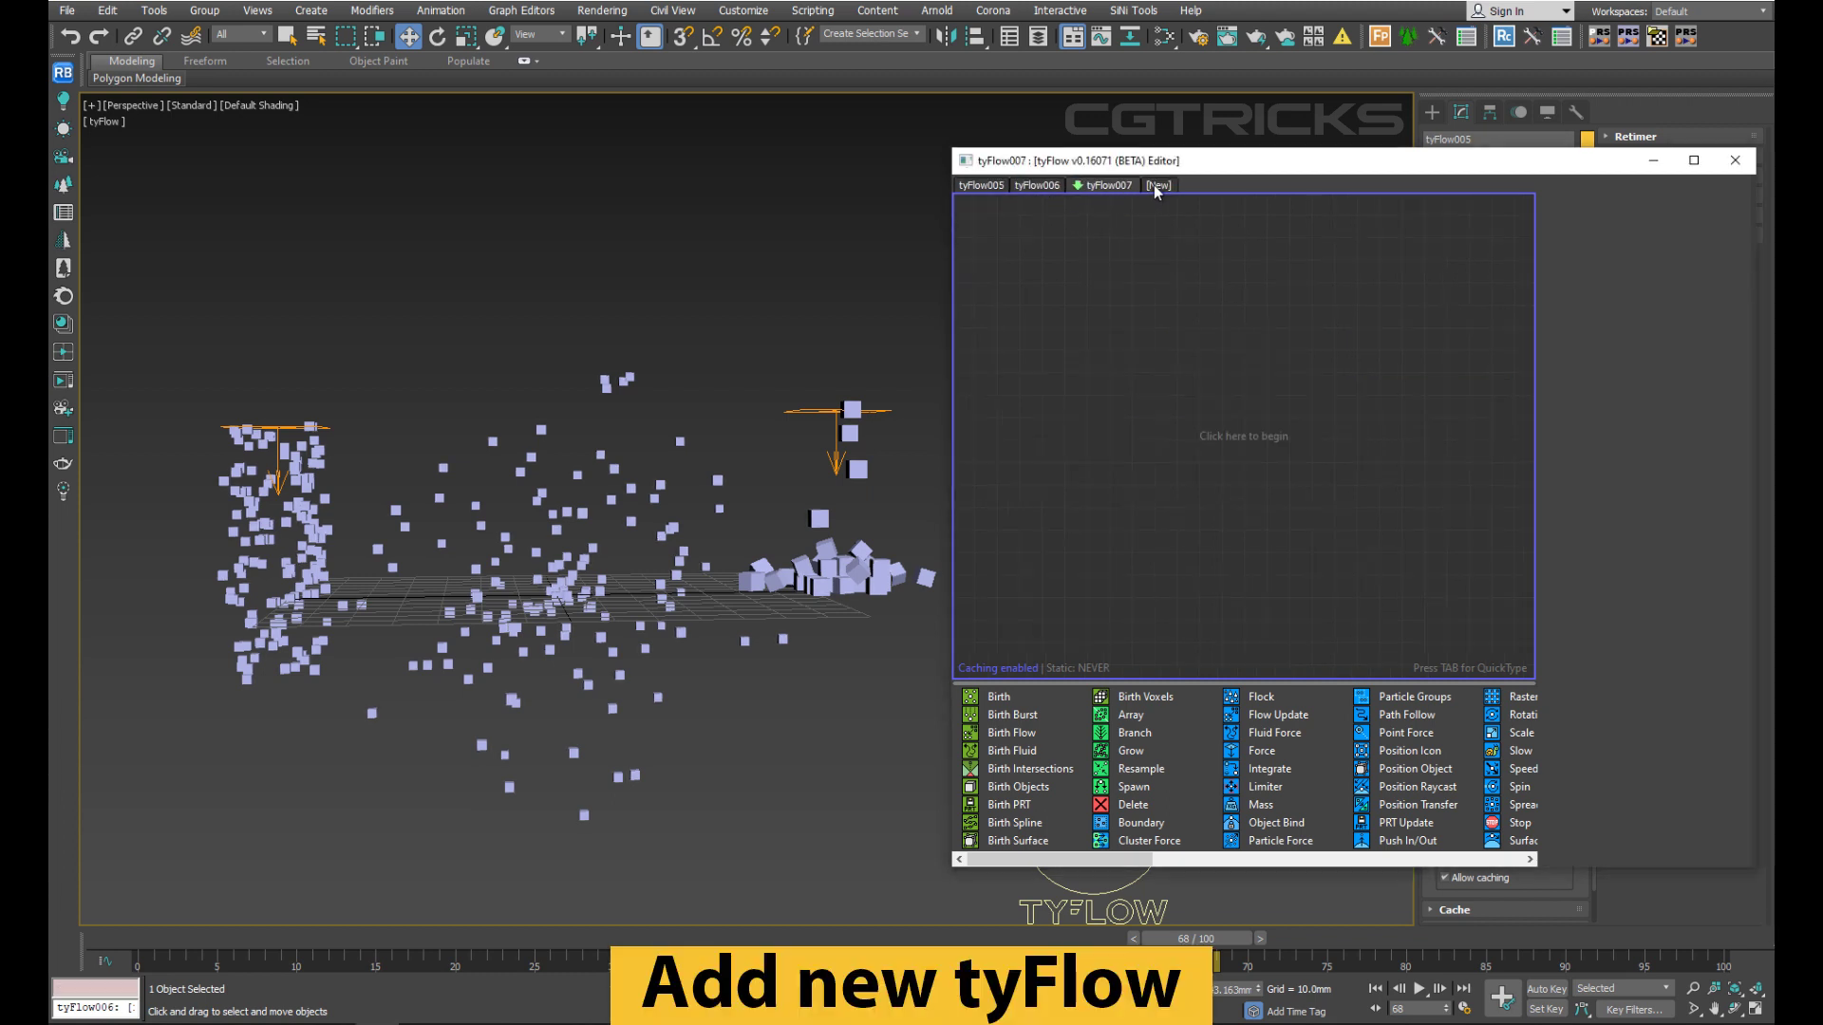
{"action": "left_click", "coordinate": [1156, 187]}
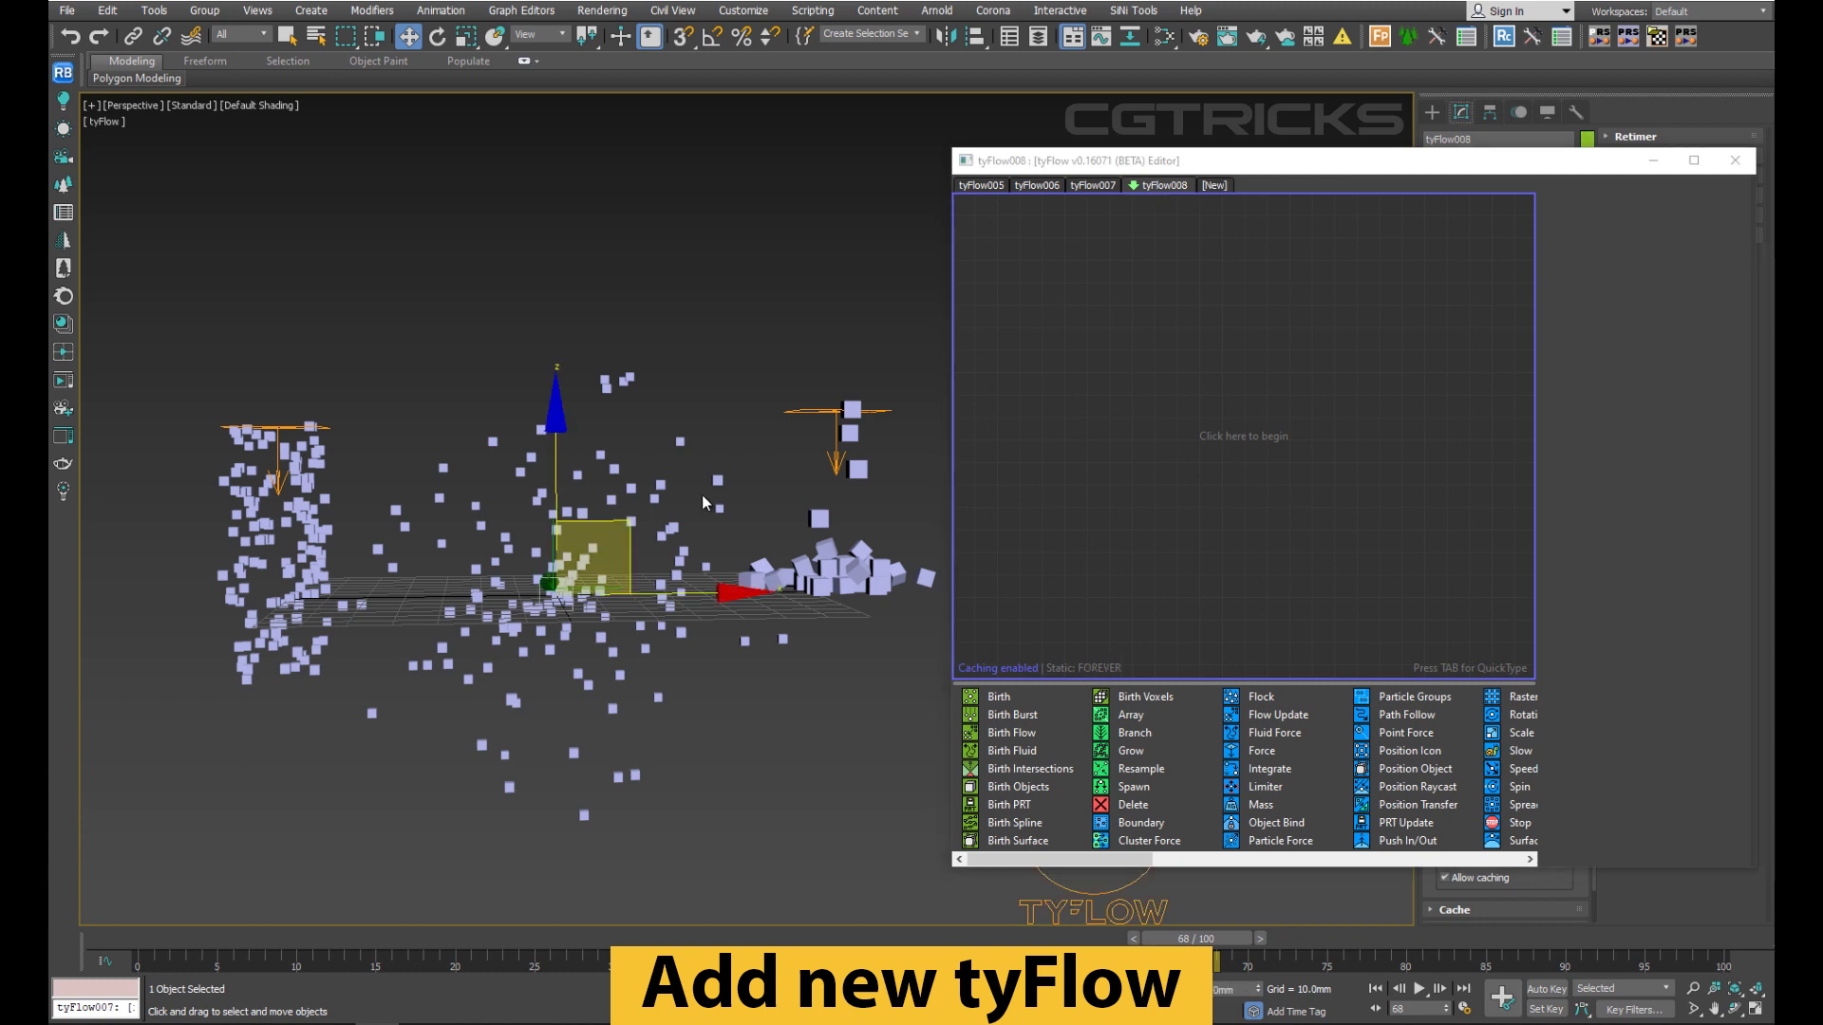
{"action": "left_click_drag", "start_coordinate": [608, 496], "coordinate": [421, 234]}
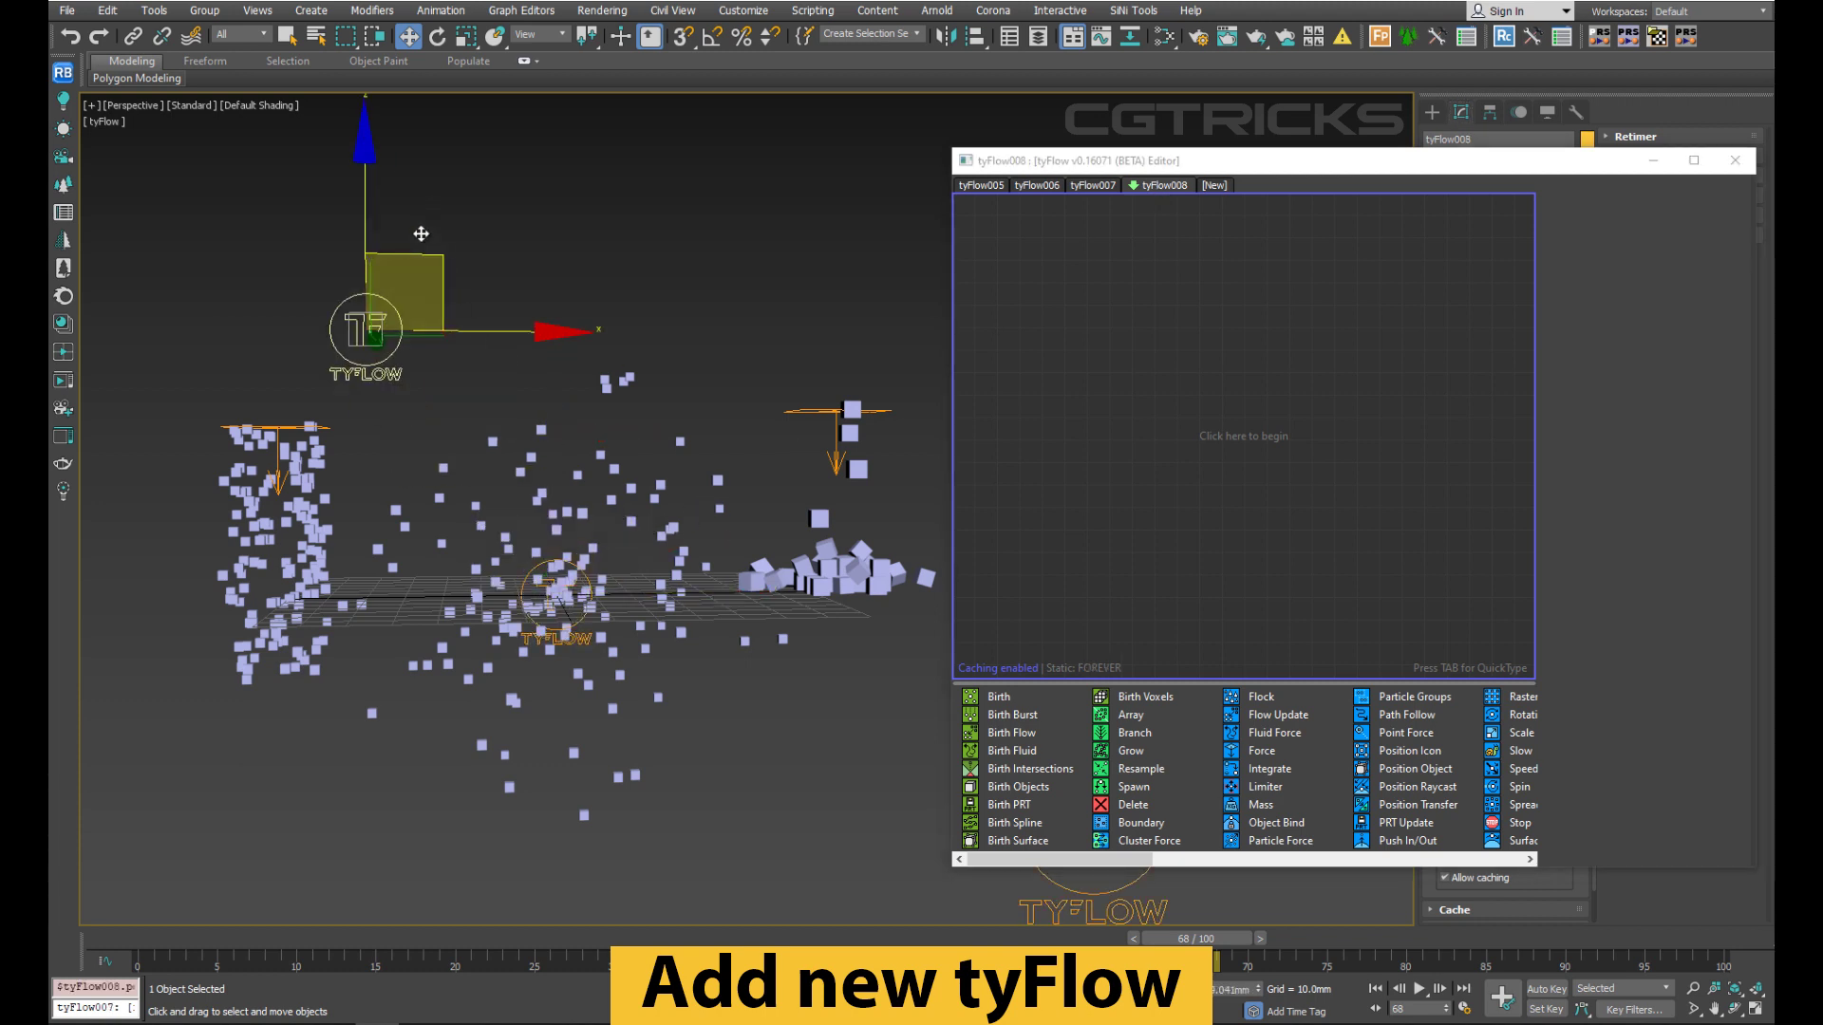
Raise the tyFlow007 and tyFlow006 icons above the particle scene.
{"action": "left_click", "coordinate": [1096, 185]}
{"action": "left_click_drag", "start_coordinate": [626, 551], "coordinate": [859, 204]}
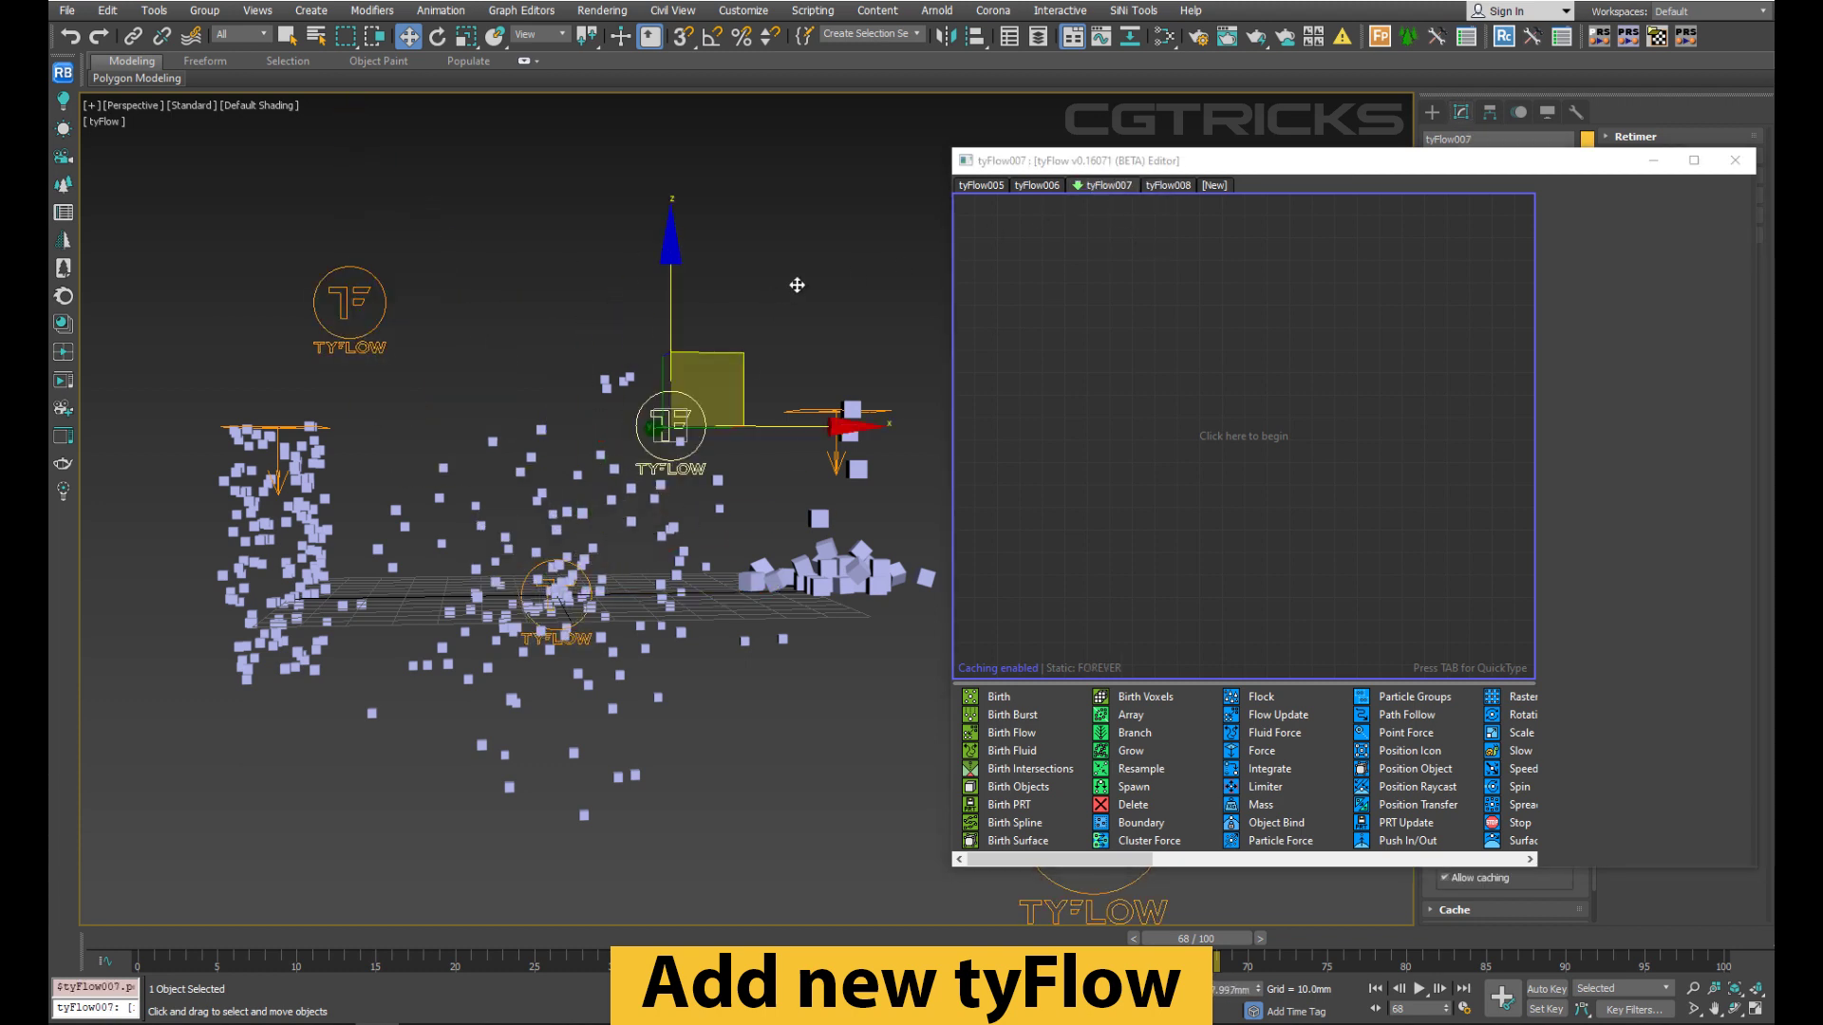
{"action": "left_click", "coordinate": [1039, 187]}
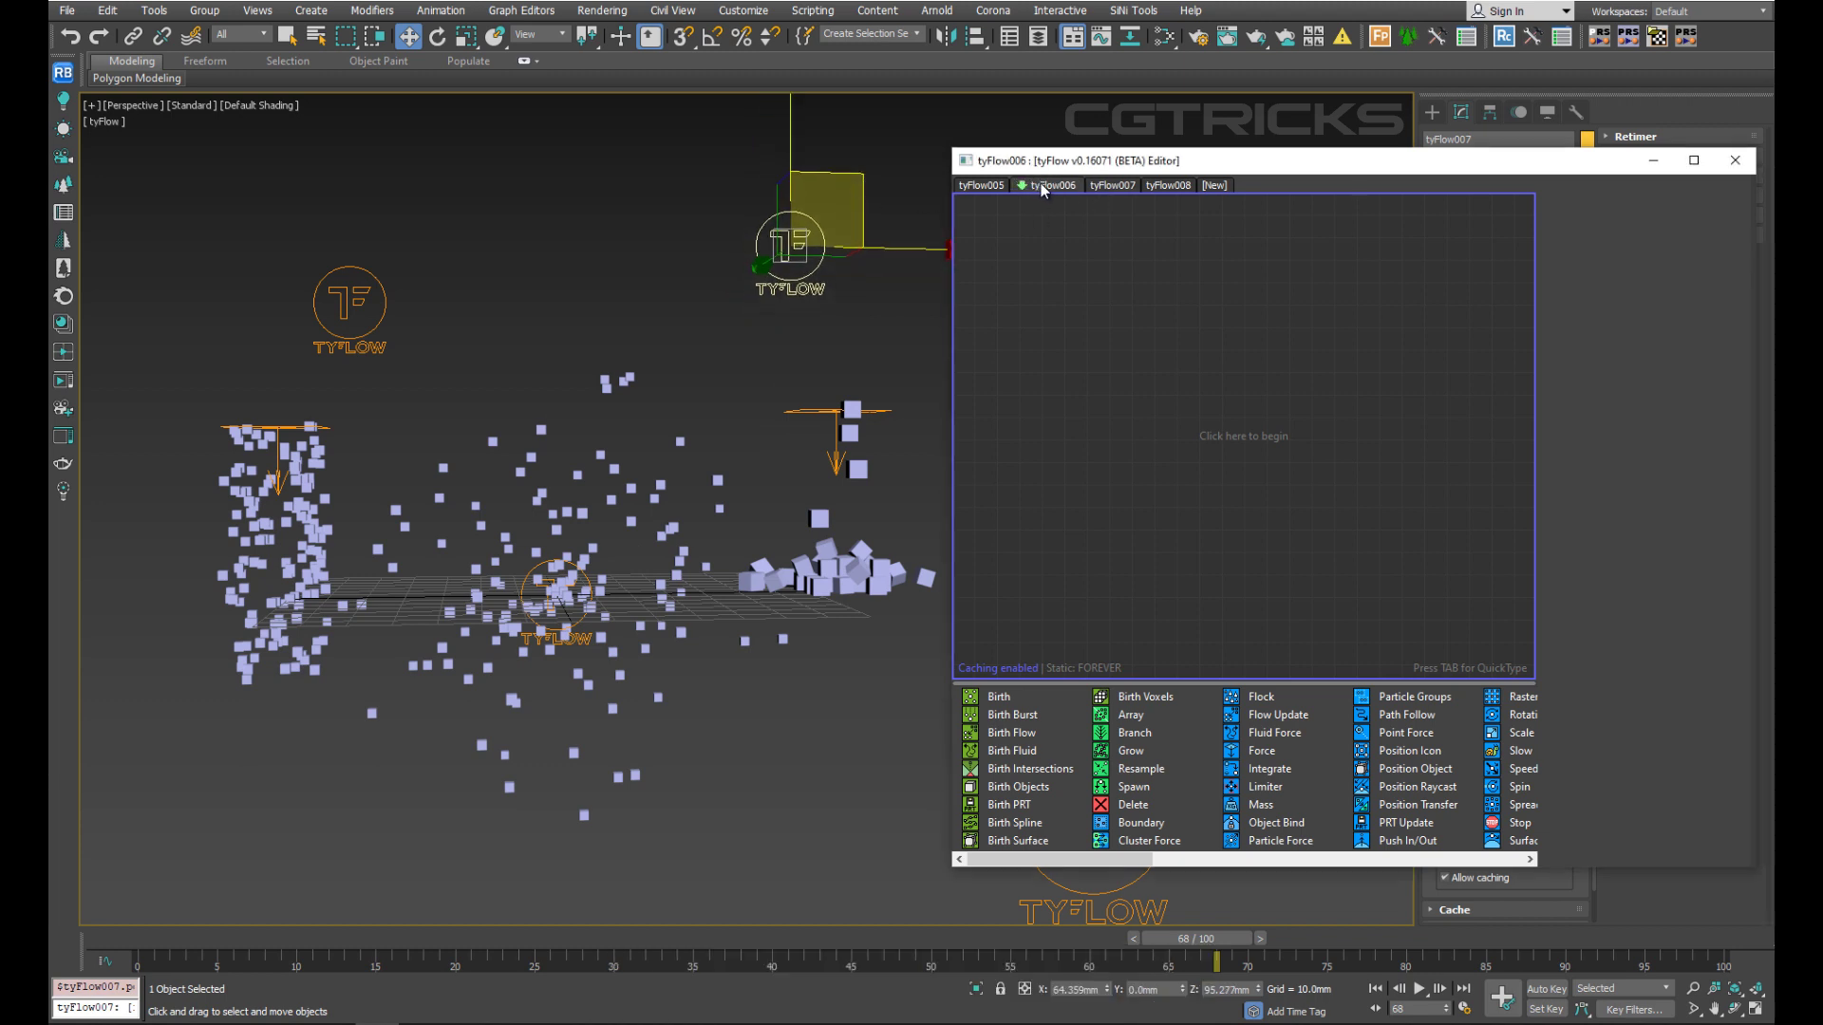
{"action": "left_click", "coordinate": [556, 593]}
{"action": "left_click_drag", "start_coordinate": [570, 513], "coordinate": [648, 175]}
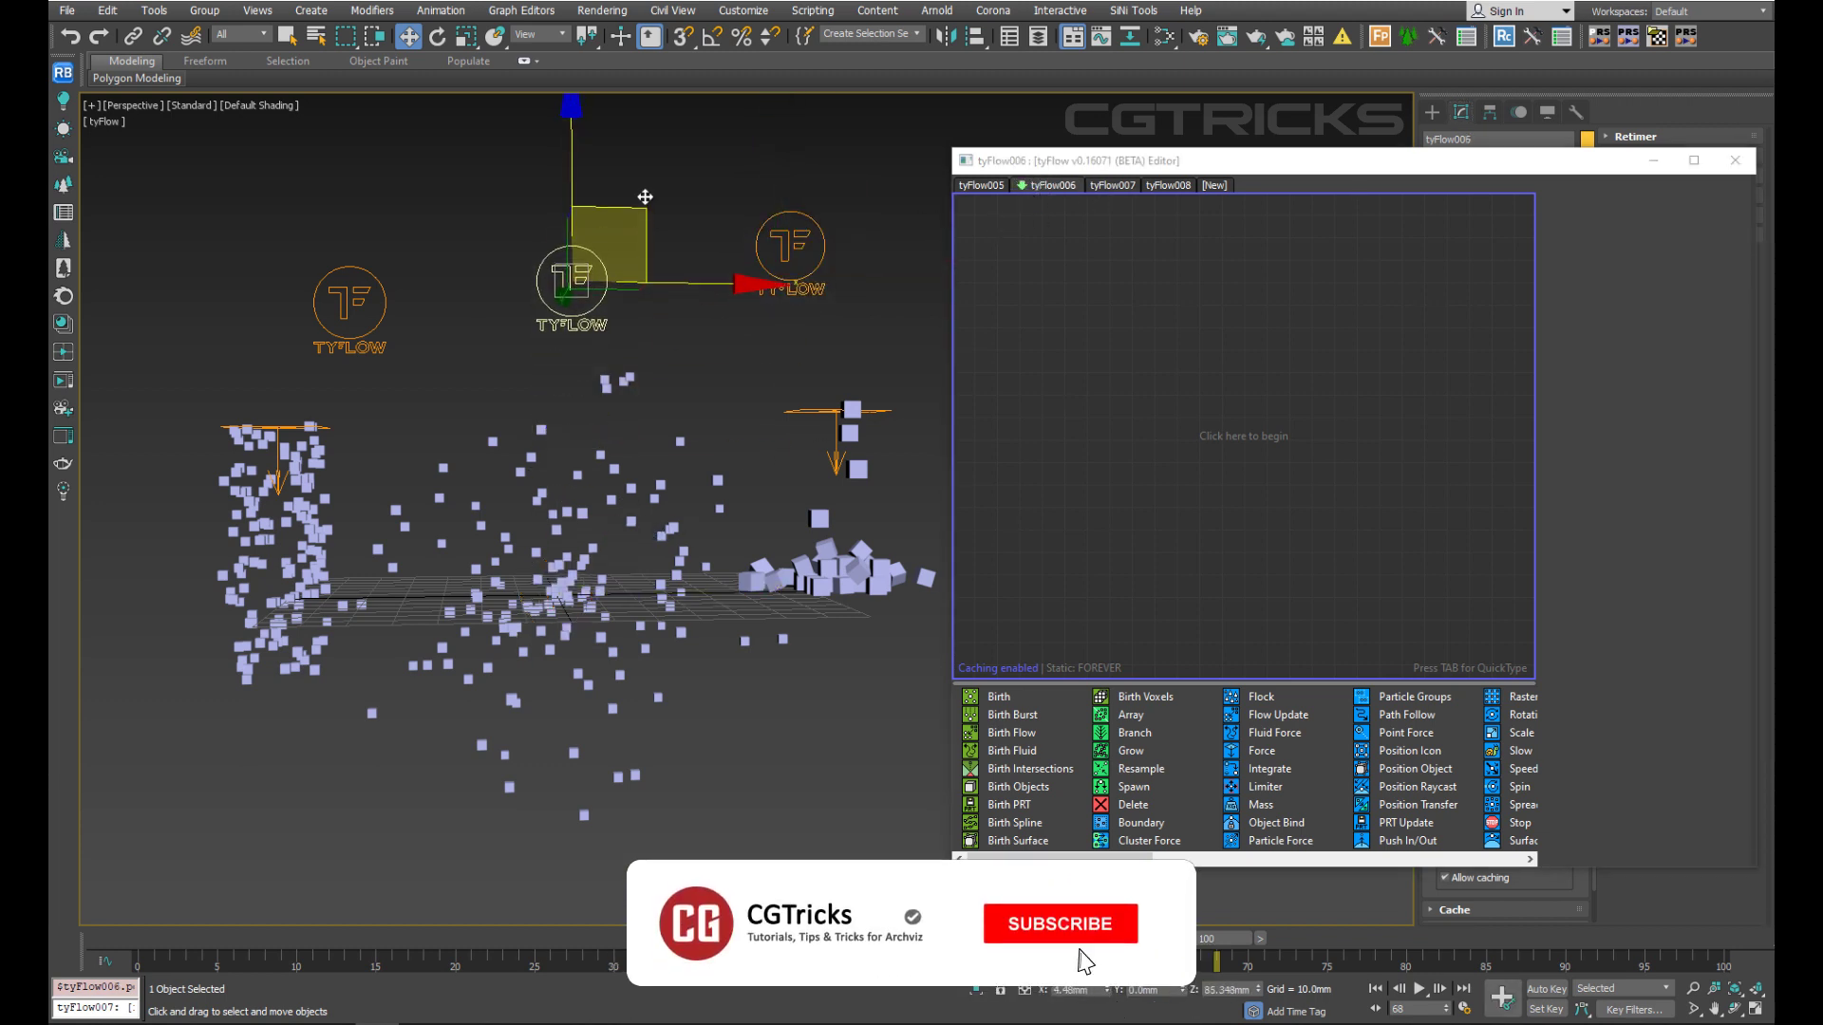